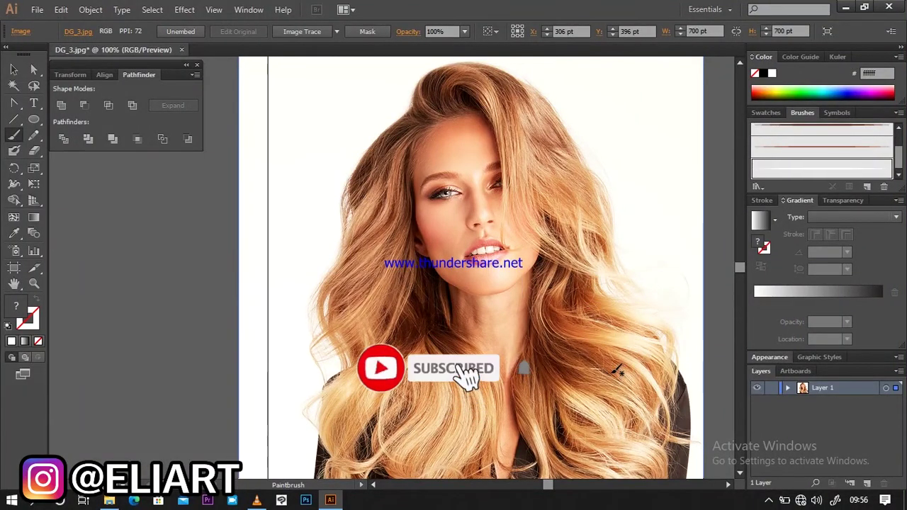
# - Select the portrait photo and fade it to 80% opacity
pyautogui.hotkey('ctrl', '-')
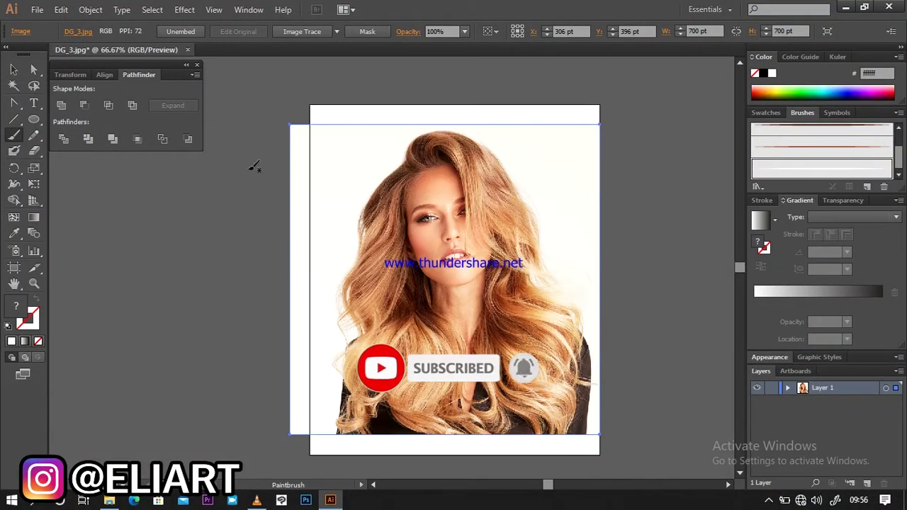
pyautogui.click(13, 69)
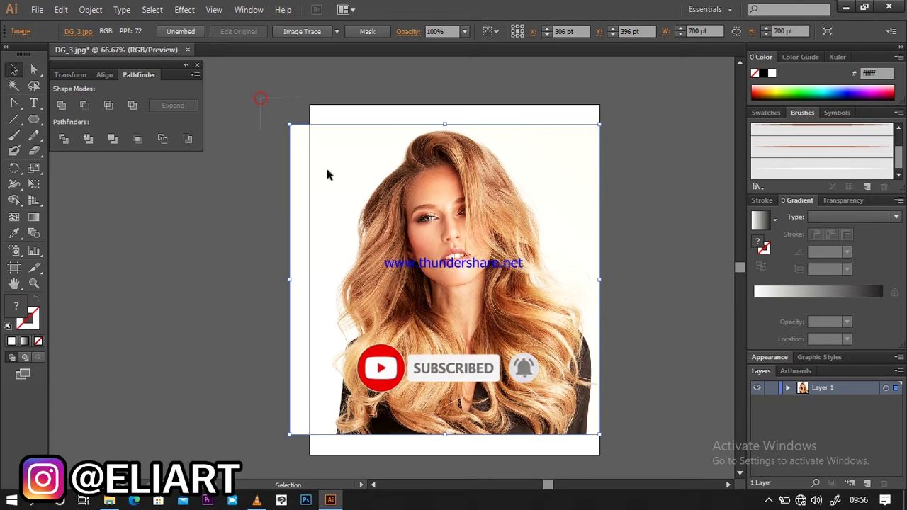
pyautogui.moveTo(316, 156); pyautogui.dragTo(639, 464)
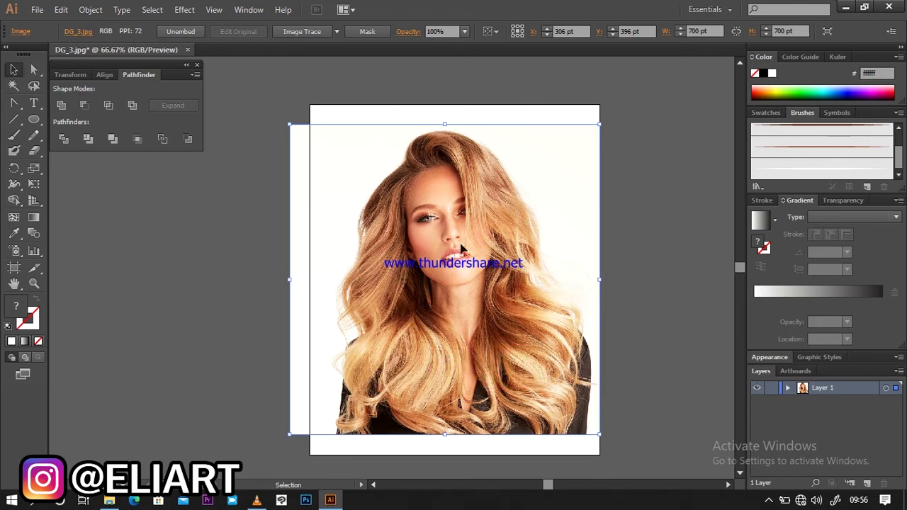
pyautogui.click(463, 31)
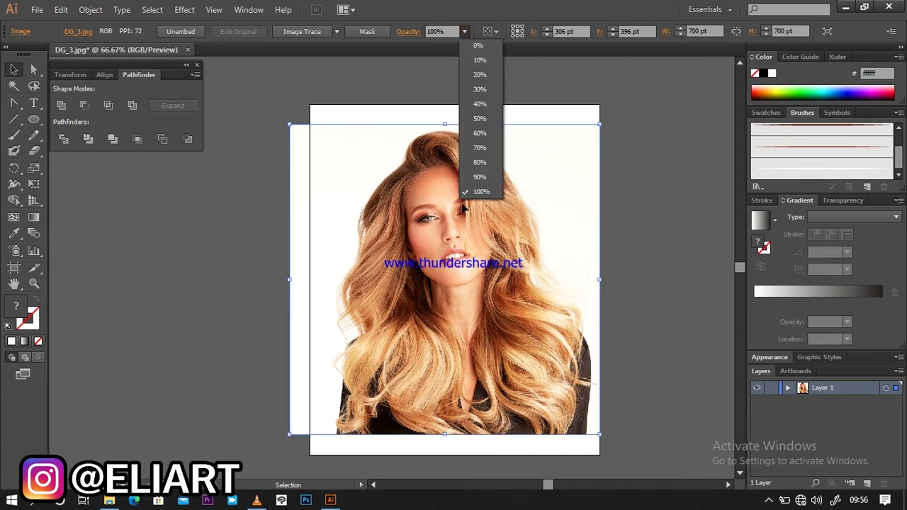
pyautogui.click(489, 168)
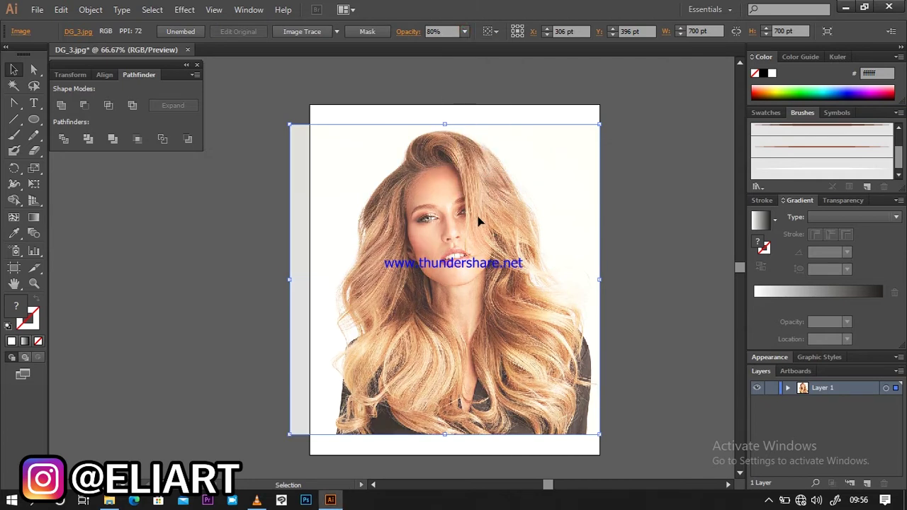
# - Add a new Layer 2 above the photo and lock Layer 1
pyautogui.click(866, 483)
pyautogui.click(770, 402)
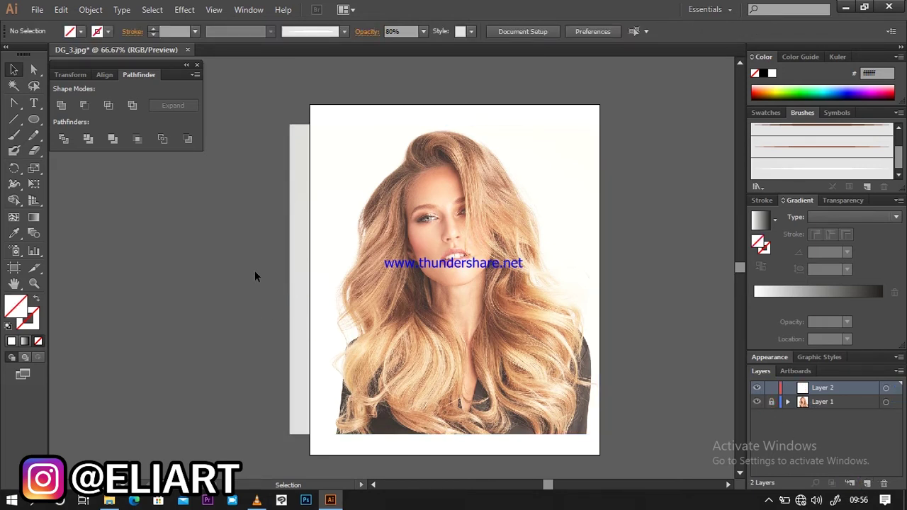
pyautogui.hotkey('ctrl', '1')
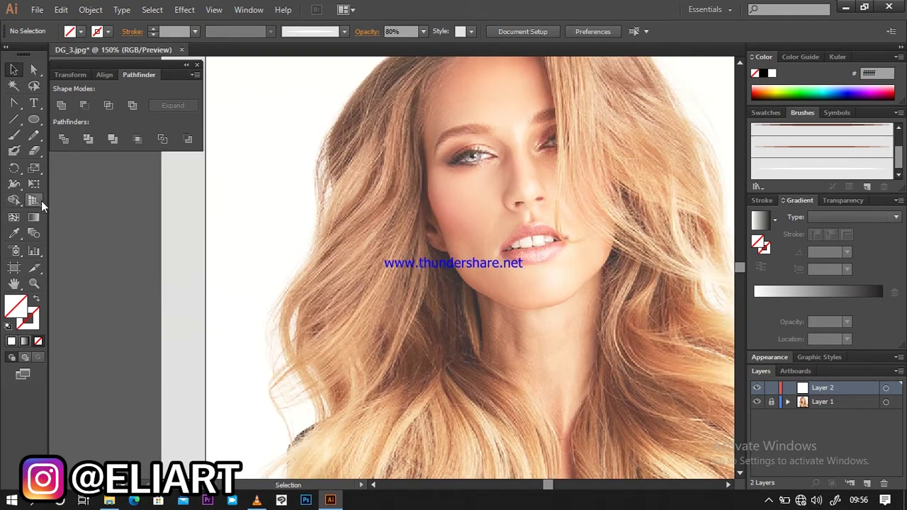
# - Sample a dark tone from the hair with the Eyedropper as the fill colour
pyautogui.click(13, 233)
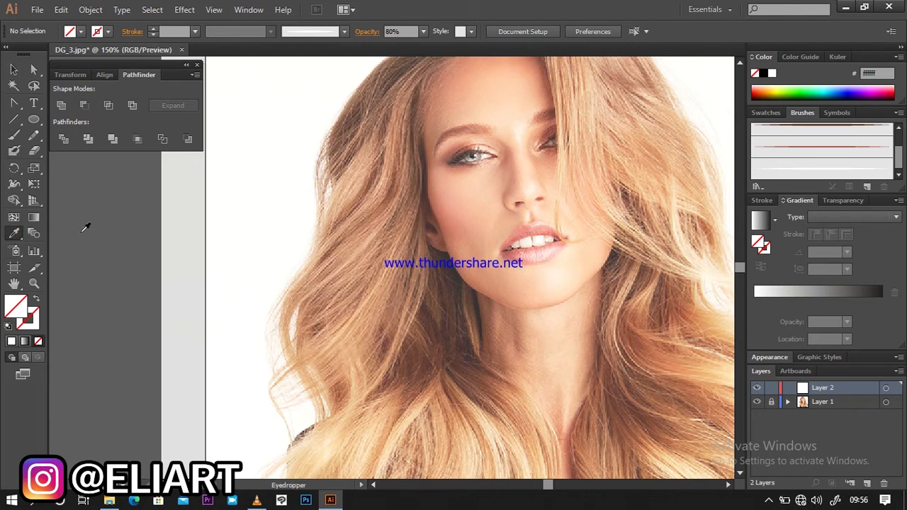
pyautogui.click(481, 309)
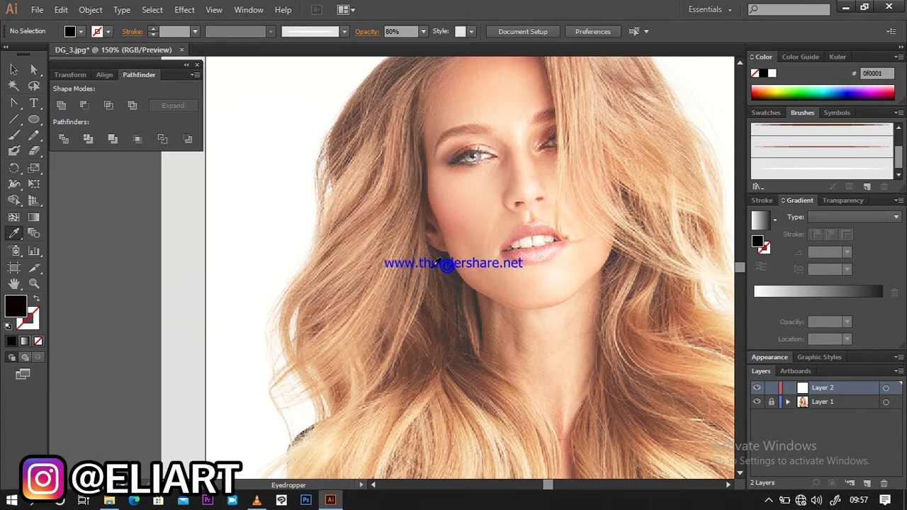
pyautogui.click(435, 263)
pyautogui.scroll(4, 737, 267)
pyautogui.scroll(-2, 723, 247)
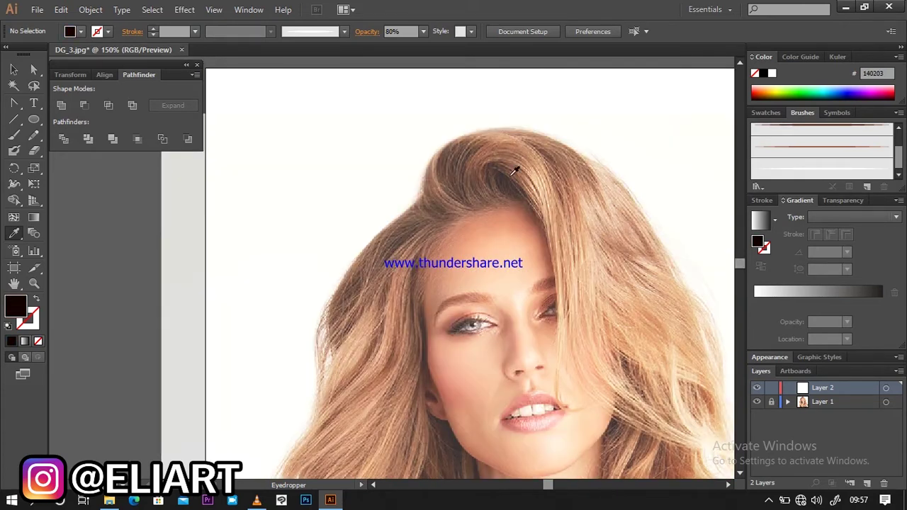
# - Adjust the fill's hue and brightness in the Color Picker to very dark brown 1c0e0a
pyautogui.doubleClick(19, 309)
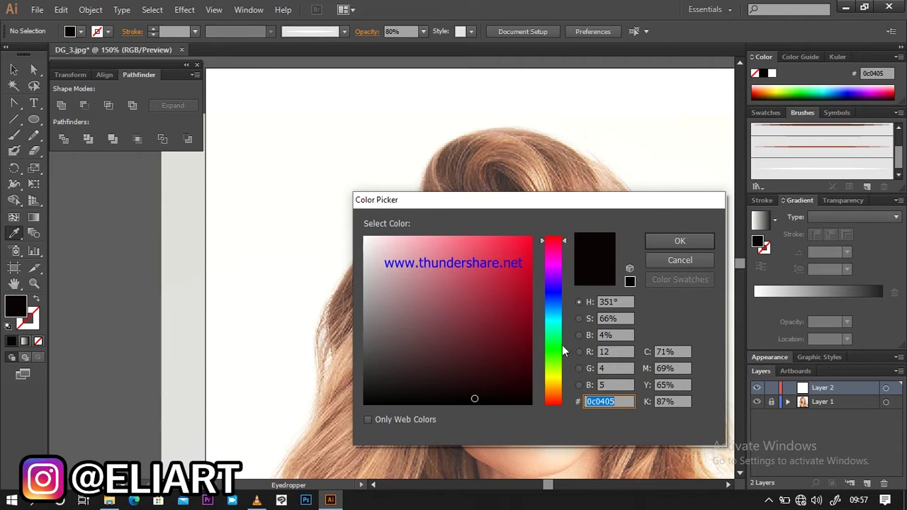
pyautogui.moveTo(554, 406); pyautogui.dragTo(558, 404)
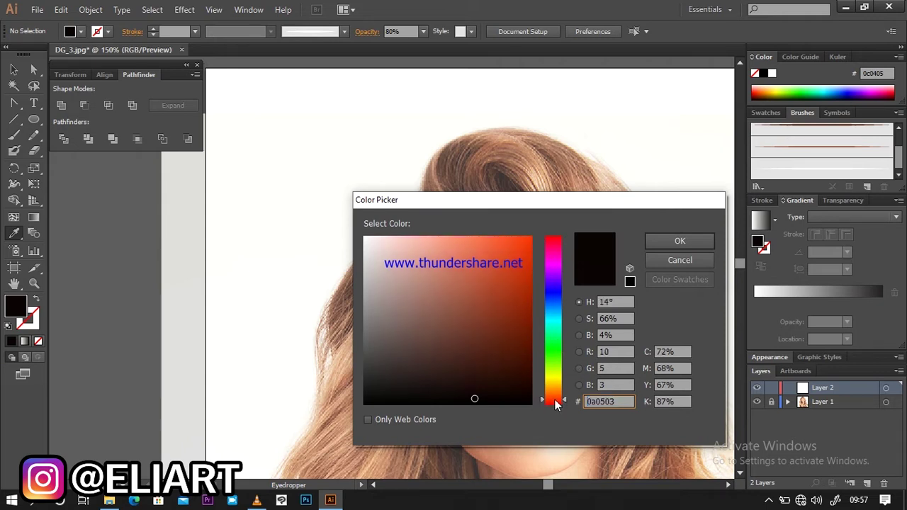
pyautogui.moveTo(475, 397); pyautogui.dragTo(473, 388)
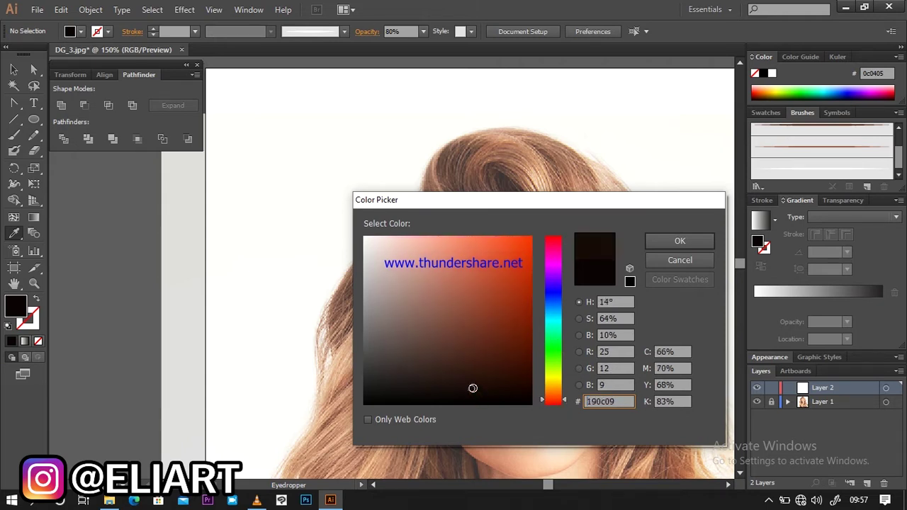
pyautogui.click(679, 242)
pyautogui.click(38, 132)
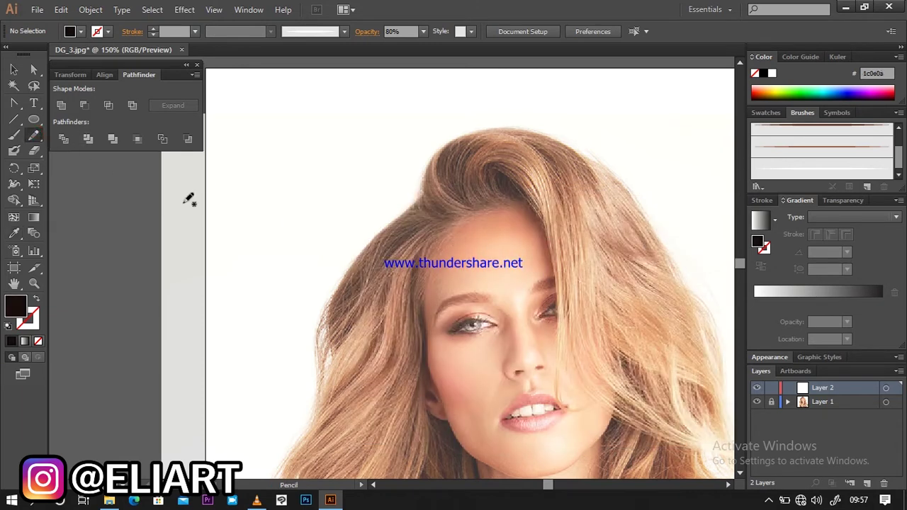
pyautogui.click(739, 471)
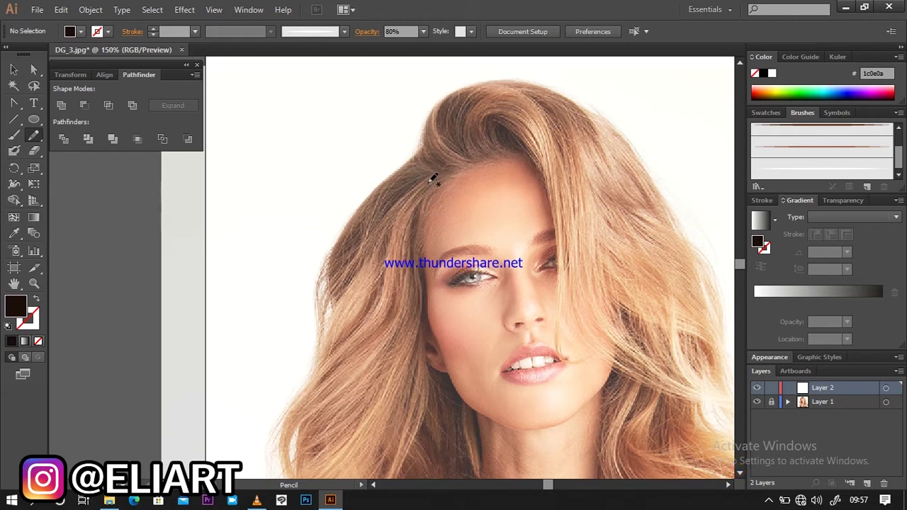
# - At 200% zoom, pencil-trace and fill the first hair shapes along the hairline
pyautogui.hotkey('ctrl', '+')
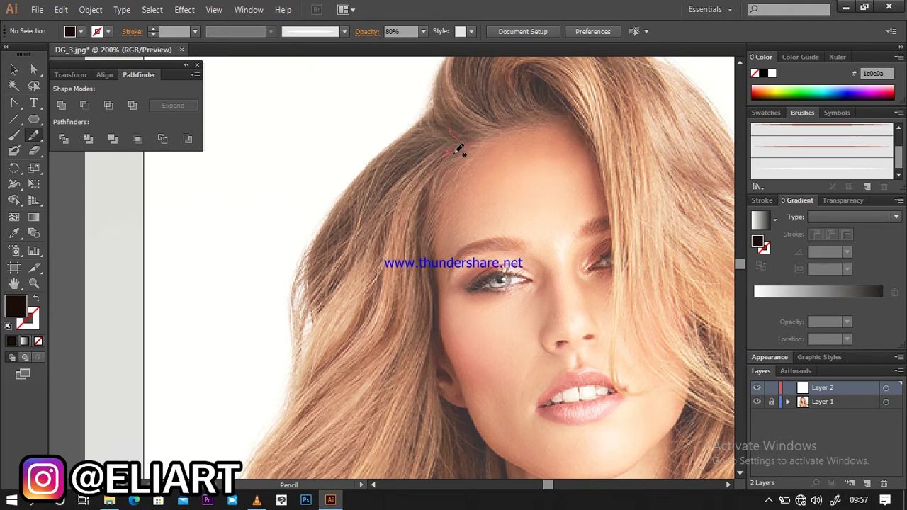
pyautogui.moveTo(434, 181); pyautogui.dragTo(426, 200)
pyautogui.moveTo(434, 251); pyautogui.dragTo(433, 283)
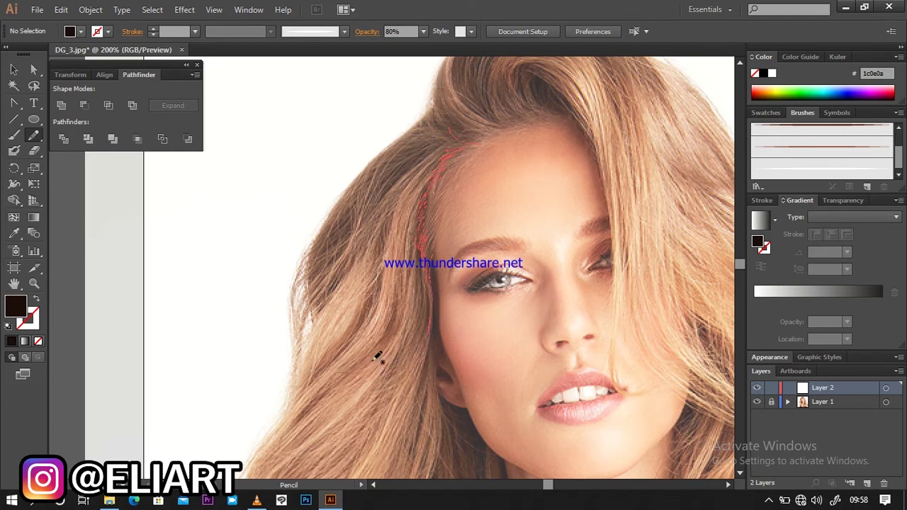
pyautogui.click(11, 341)
pyautogui.moveTo(388, 308); pyautogui.dragTo(388, 323)
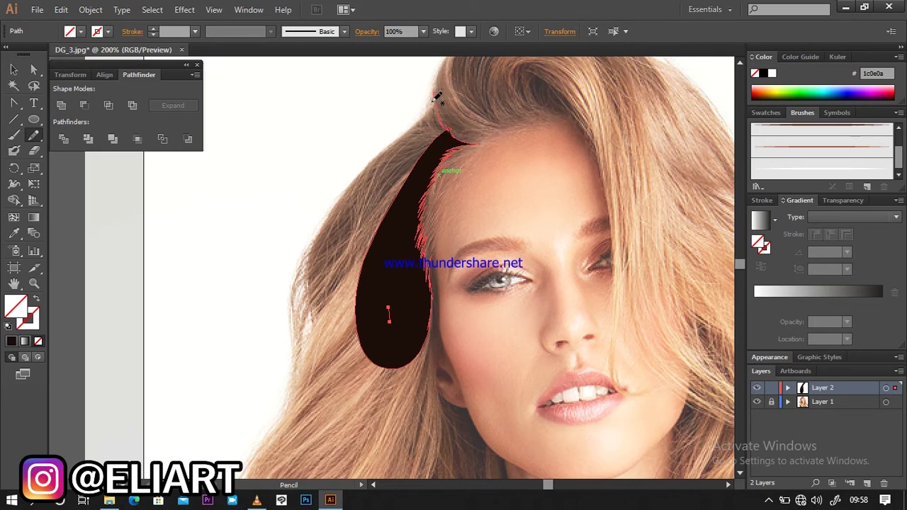
pyautogui.moveTo(405, 130)
pyautogui.mouseDown()
pyautogui.moveTo(331, 210)
pyautogui.moveTo(317, 240)
pyautogui.moveTo(307, 341)
pyautogui.moveTo(317, 334)
pyautogui.moveTo(285, 418)
pyautogui.moveTo(424, 420)
pyautogui.moveTo(441, 398)
pyautogui.moveTo(435, 290)
pyautogui.moveTo(401, 300)
pyautogui.moveTo(412, 221)
pyautogui.moveTo(449, 146)
pyautogui.mouseUp()
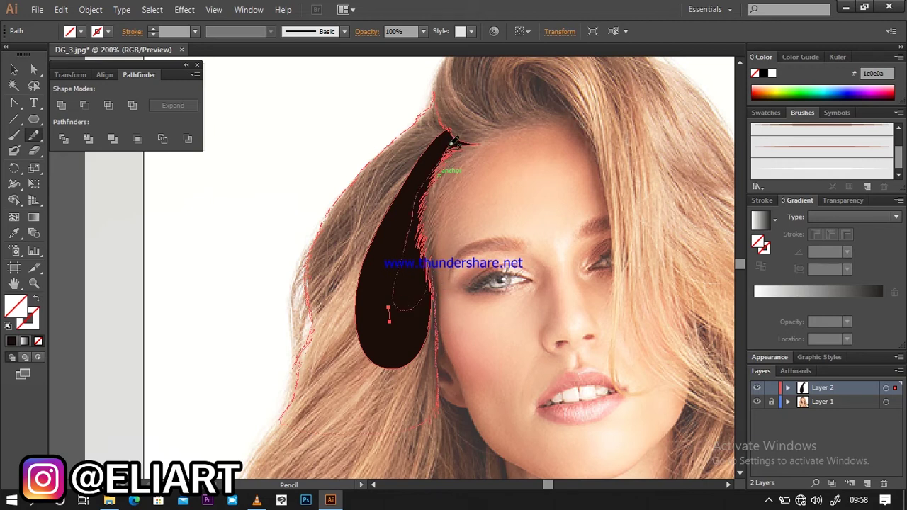
pyautogui.click(12, 341)
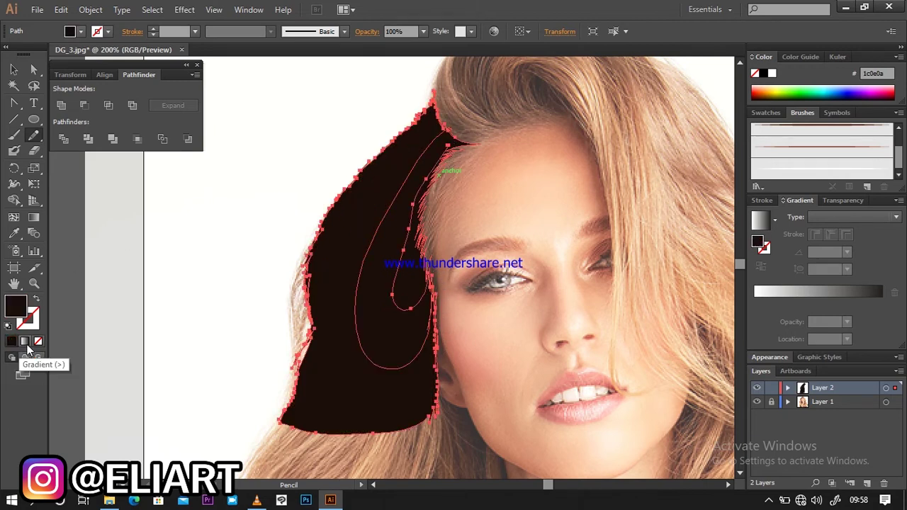
# - Trace and fill the hair section along the jawline, reaching past the chin
pyautogui.click(739, 473)
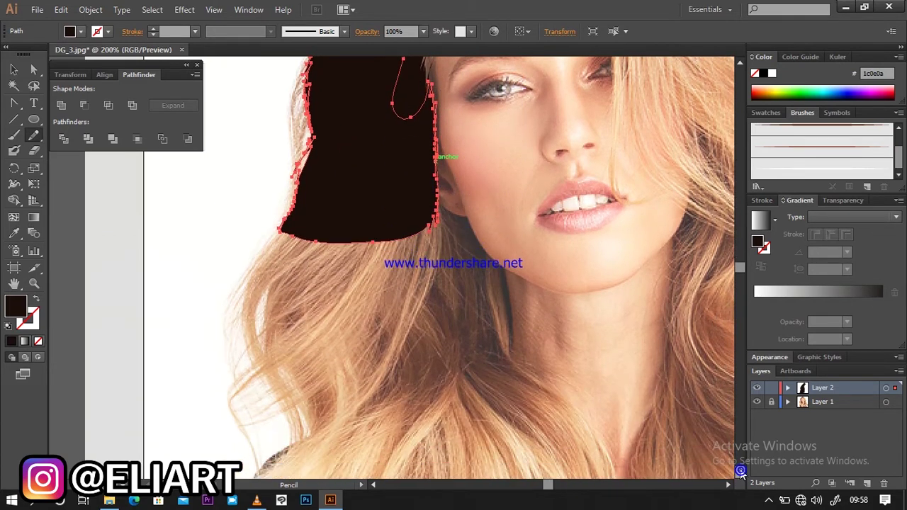
pyautogui.click(739, 473)
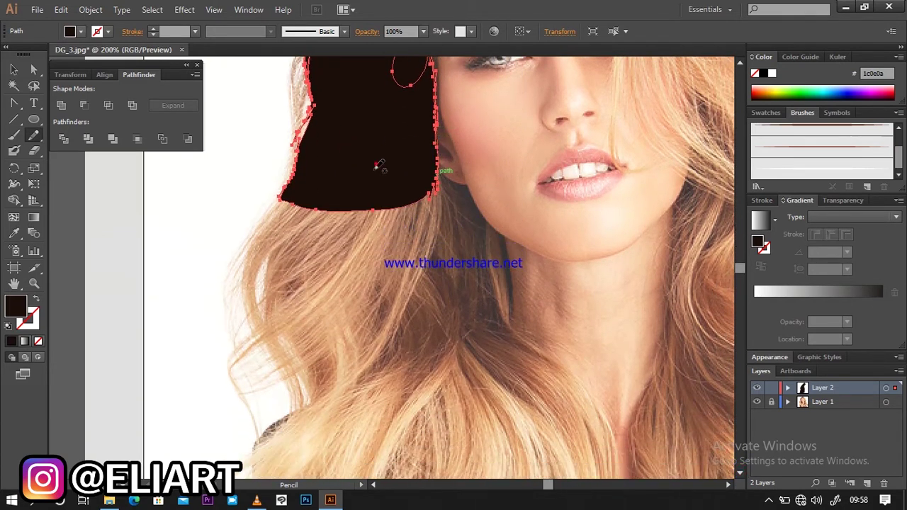
pyautogui.moveTo(374, 164); pyautogui.dragTo(363, 184)
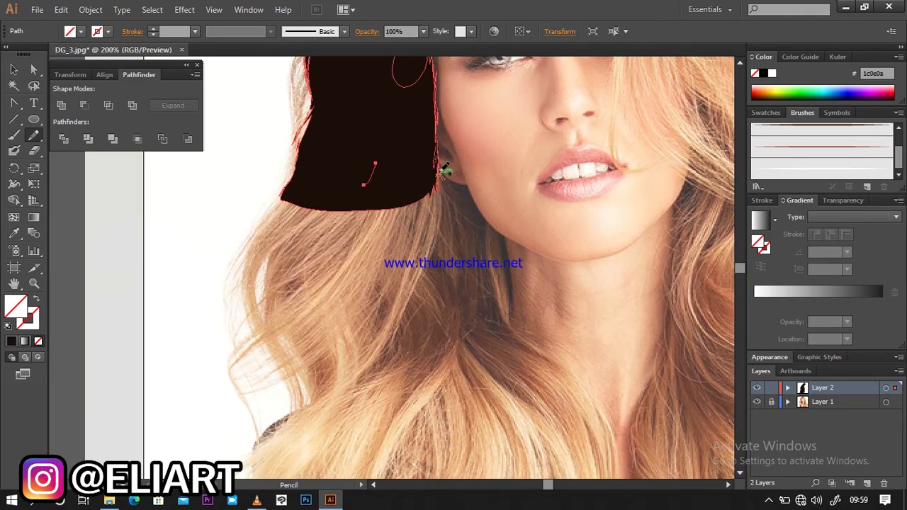
pyautogui.moveTo(468, 183); pyautogui.dragTo(478, 201)
pyautogui.moveTo(517, 330)
pyautogui.mouseDown()
pyautogui.moveTo(358, 364)
pyautogui.moveTo(315, 402)
pyautogui.moveTo(279, 319)
pyautogui.moveTo(279, 331)
pyautogui.moveTo(265, 314)
pyautogui.moveTo(269, 278)
pyautogui.moveTo(260, 276)
pyautogui.moveTo(258, 315)
pyautogui.moveTo(257, 247)
pyautogui.moveTo(276, 206)
pyautogui.moveTo(350, 161)
pyautogui.mouseUp()
pyautogui.click(10, 342)
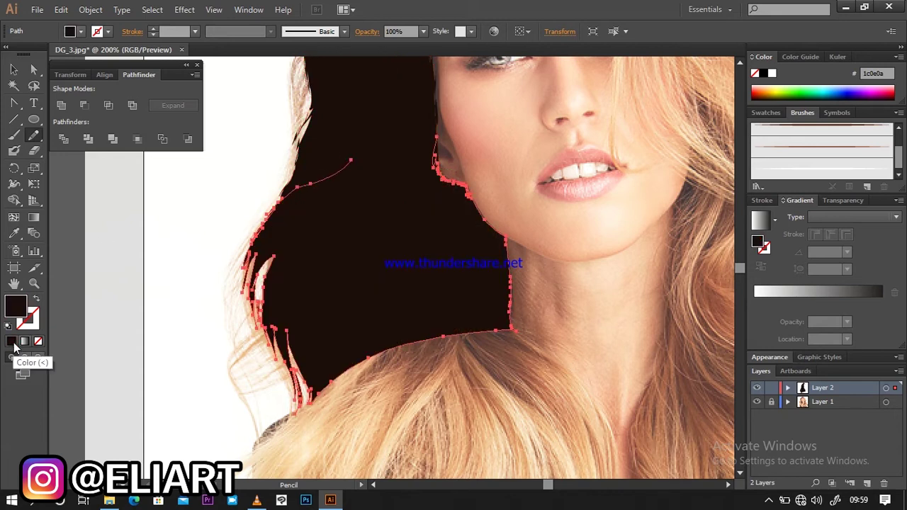
# - Trace and fill the lower hair outline down to the bottom curl, then deselect it
pyautogui.scroll(-3, 742, 473)
pyautogui.scroll(-4, 741, 473)
pyautogui.scroll(-1, 548, 256)
pyautogui.moveTo(398, 106); pyautogui.dragTo(401, 126)
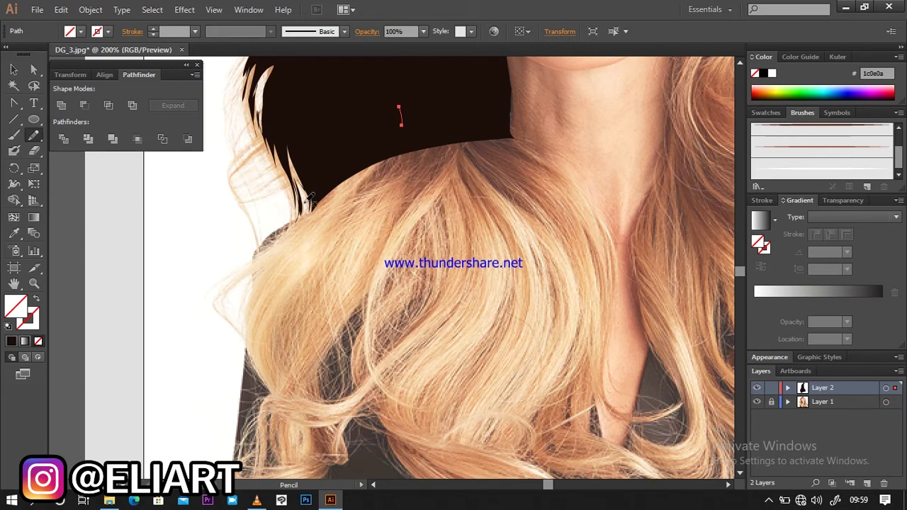
pyautogui.moveTo(305, 216)
pyautogui.mouseDown()
pyautogui.moveTo(276, 258)
pyautogui.moveTo(261, 456)
pyautogui.mouseUp()
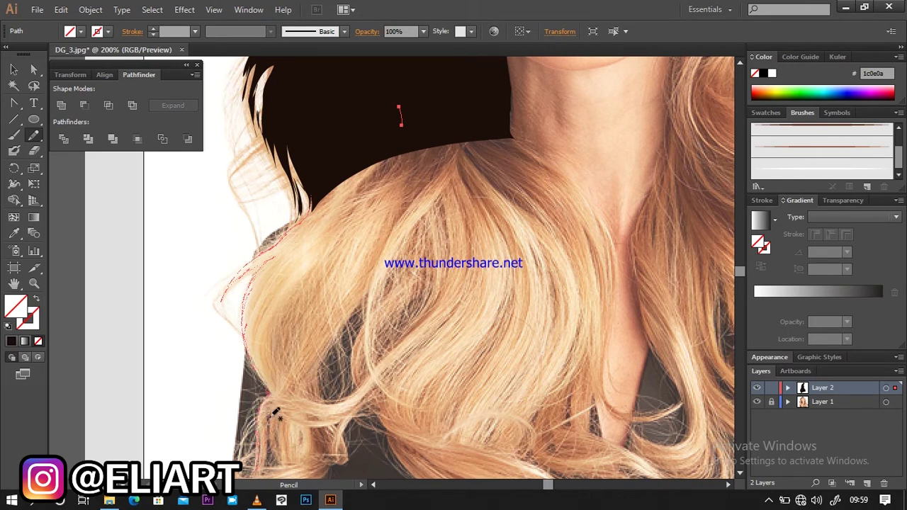
pyautogui.moveTo(352, 448); pyautogui.dragTo(321, 370)
pyautogui.moveTo(367, 299)
pyautogui.mouseDown()
pyautogui.moveTo(354, 335)
pyautogui.moveTo(352, 392)
pyautogui.mouseUp()
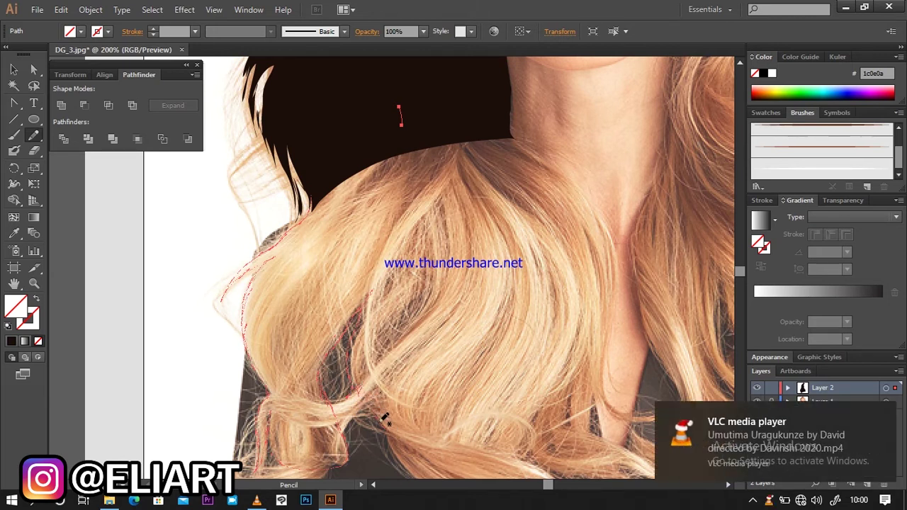
pyautogui.moveTo(527, 381)
pyautogui.mouseDown()
pyautogui.moveTo(619, 336)
pyautogui.moveTo(628, 283)
pyautogui.moveTo(597, 196)
pyautogui.moveTo(541, 152)
pyautogui.moveTo(399, 124)
pyautogui.mouseUp()
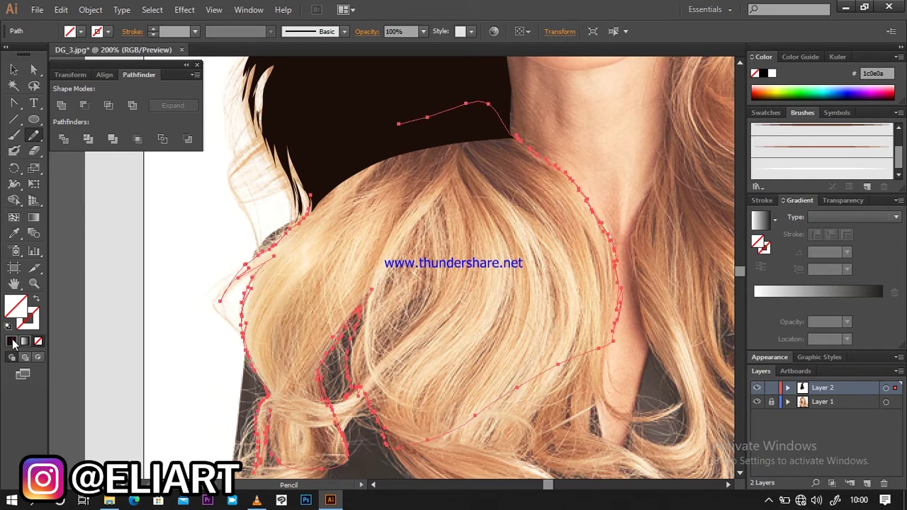
pyautogui.click(13, 343)
pyautogui.click(729, 487)
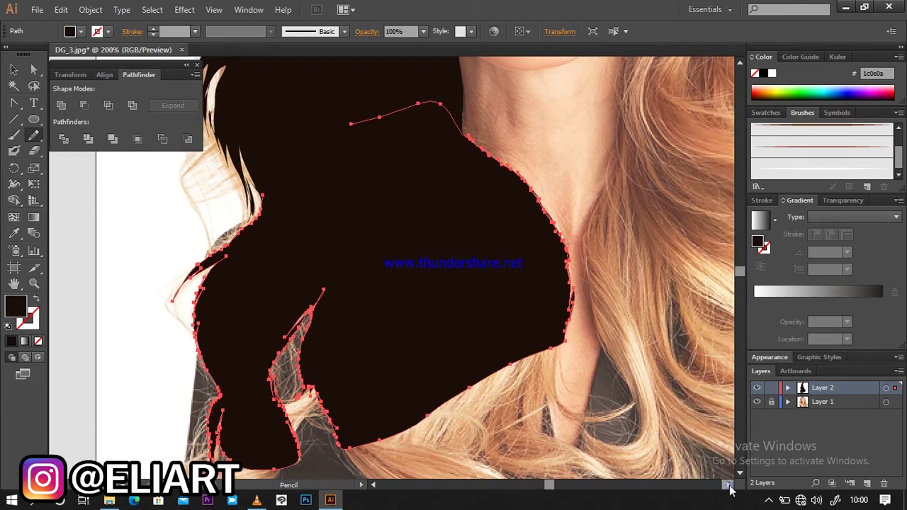
pyautogui.click(740, 472)
pyautogui.click(740, 472)
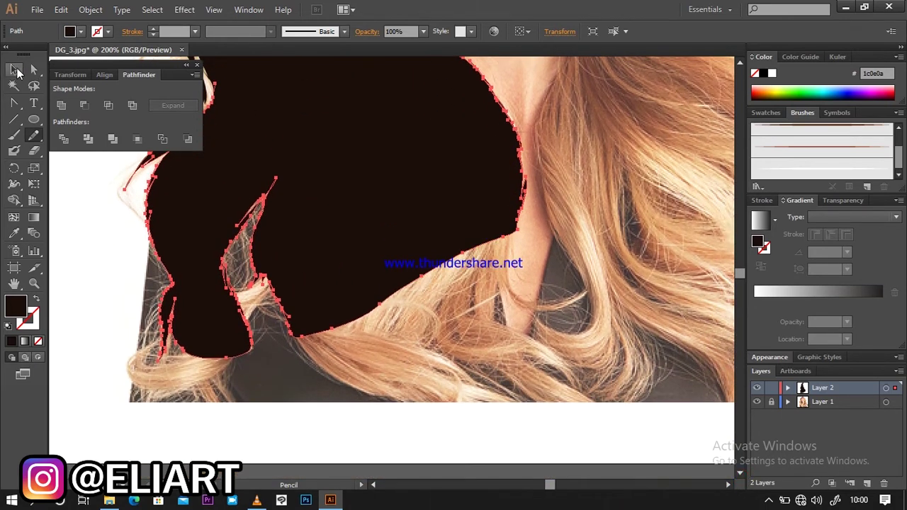
pyautogui.hotkey('ctrl', 'shift', 'a')
# - Trace and fill the small hair section and the hair around the neck
pyautogui.click(33, 135)
pyautogui.moveTo(263, 235); pyautogui.dragTo(245, 338)
pyautogui.moveTo(268, 299); pyautogui.dragTo(281, 263)
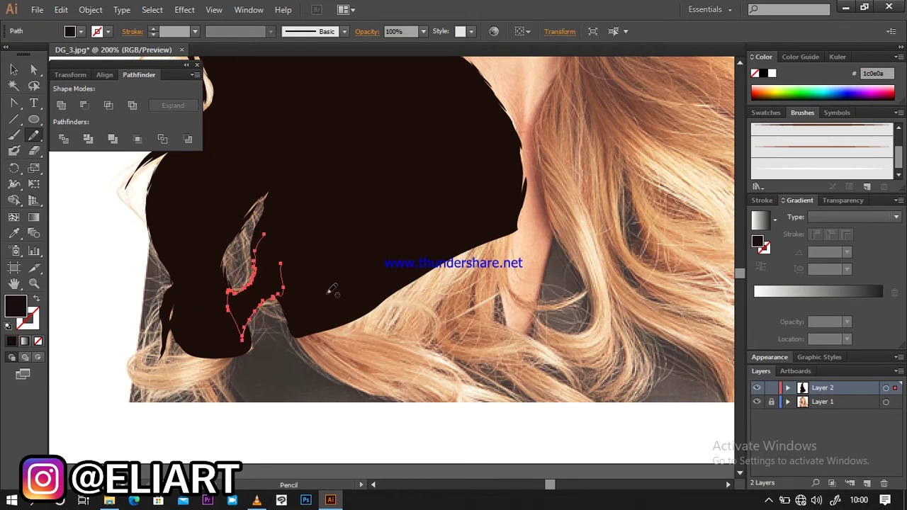
pyautogui.moveTo(525, 182)
pyautogui.mouseDown()
pyautogui.moveTo(513, 255)
pyautogui.moveTo(558, 303)
pyautogui.moveTo(587, 290)
pyautogui.mouseUp()
pyautogui.moveTo(537, 306)
pyautogui.mouseDown()
pyautogui.moveTo(497, 283)
pyautogui.moveTo(511, 323)
pyautogui.moveTo(560, 347)
pyautogui.moveTo(576, 373)
pyautogui.moveTo(530, 356)
pyautogui.moveTo(601, 404)
pyautogui.mouseUp()
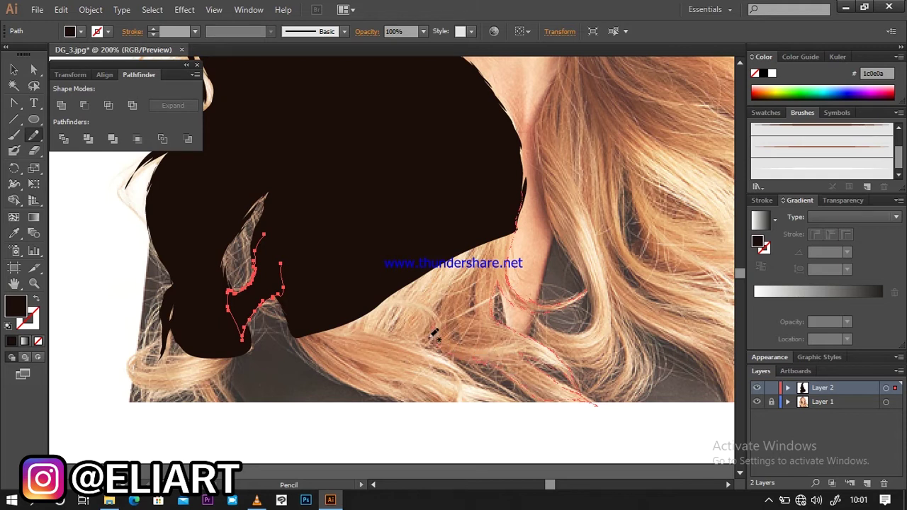
pyautogui.moveTo(530, 403); pyautogui.dragTo(398, 401)
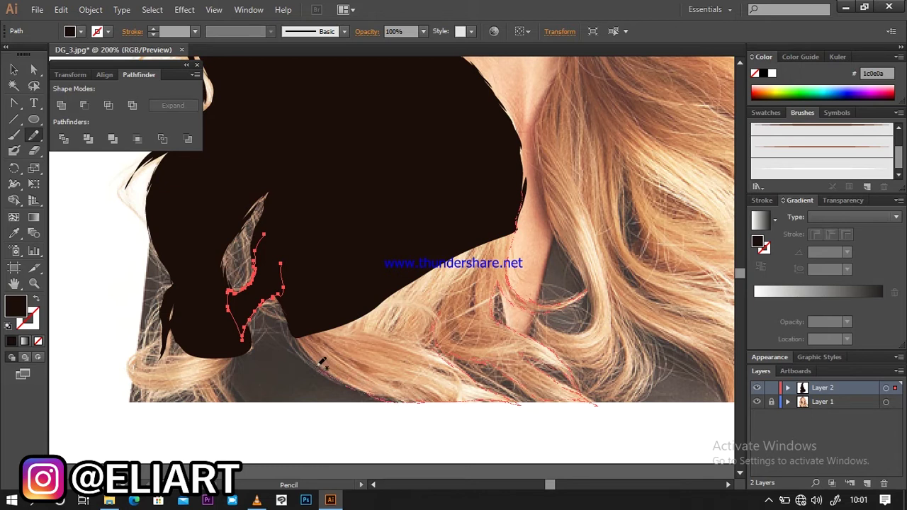
pyautogui.moveTo(398, 401); pyautogui.dragTo(372, 262)
pyautogui.click(12, 341)
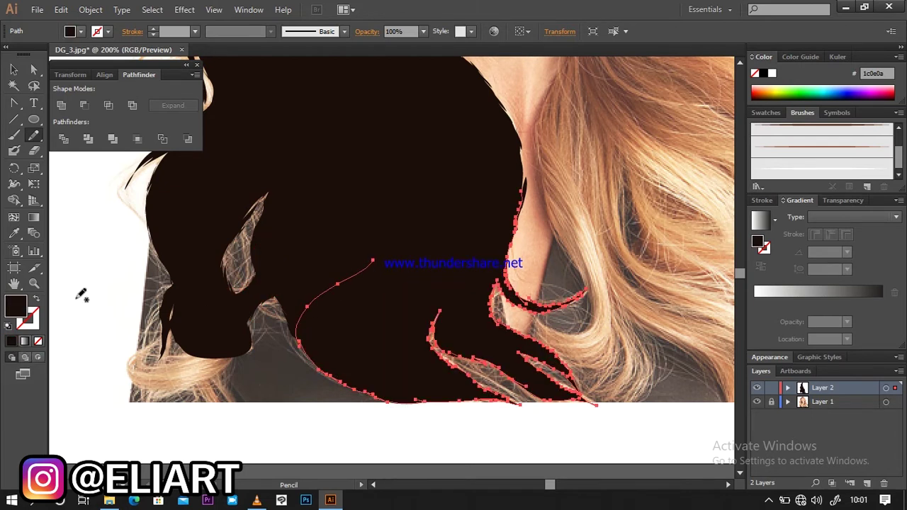
# - Trace and fill the lower-left hair curl in dark brown
pyautogui.moveTo(190, 346)
pyautogui.mouseDown()
pyautogui.moveTo(133, 365)
pyautogui.moveTo(160, 389)
pyautogui.moveTo(201, 381)
pyautogui.moveTo(228, 322)
pyautogui.mouseUp()
pyautogui.click(15, 341)
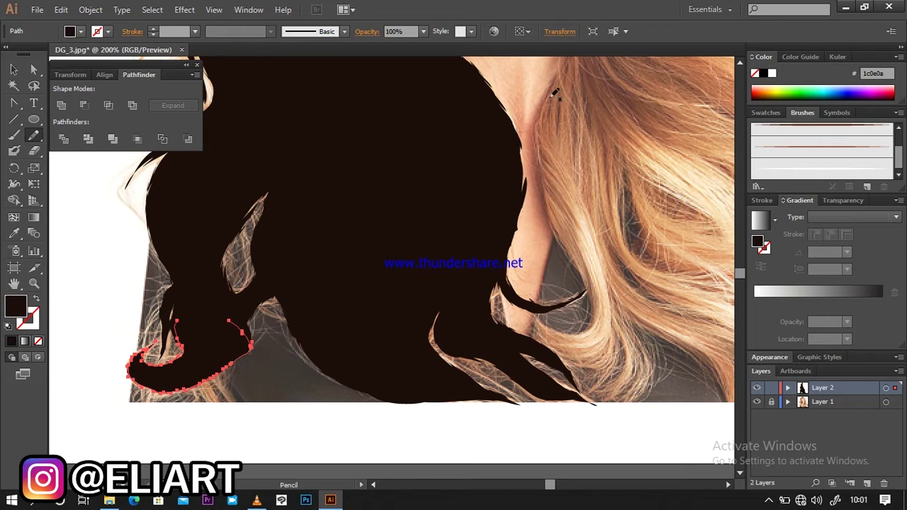
pyautogui.click(740, 65)
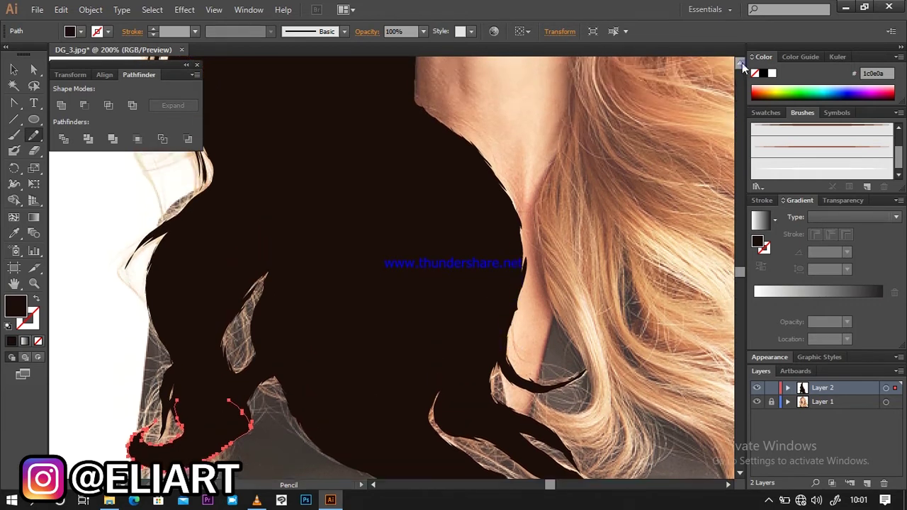
pyautogui.scroll(5, 739, 64)
pyautogui.scroll(5, 739, 65)
pyautogui.scroll(5, 740, 64)
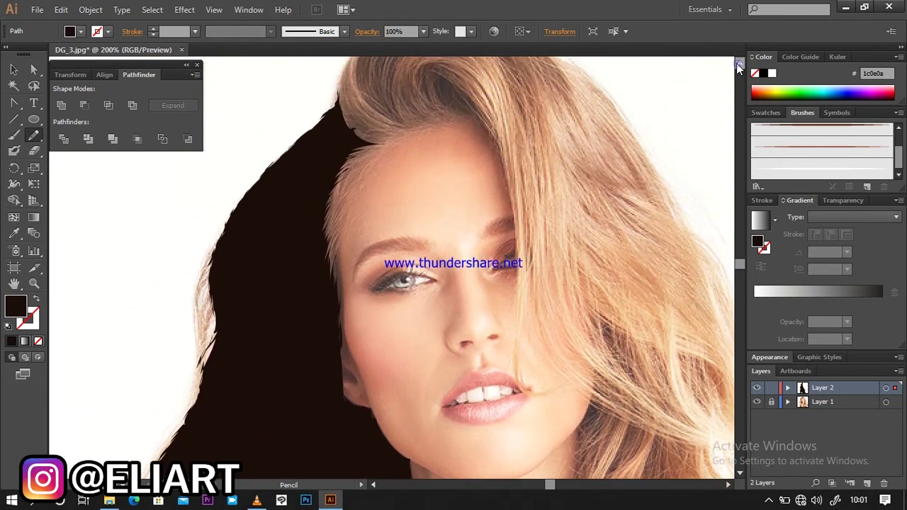
# - Trace and fill the large hair shape from the forehead down the right of the face
pyautogui.moveTo(348, 163); pyautogui.dragTo(390, 172)
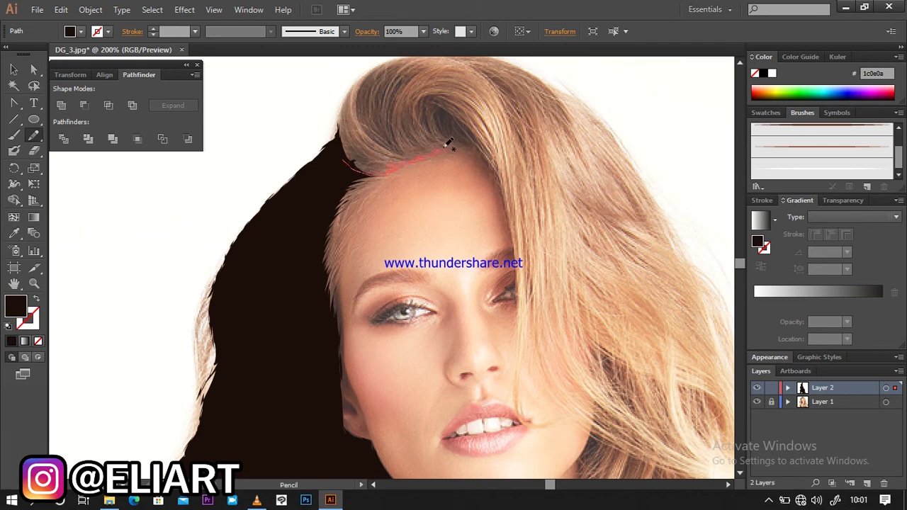
pyautogui.moveTo(457, 145); pyautogui.dragTo(485, 151)
pyautogui.moveTo(511, 209); pyautogui.dragTo(513, 241)
pyautogui.moveTo(522, 327); pyautogui.dragTo(522, 399)
pyautogui.moveTo(534, 327); pyautogui.dragTo(565, 391)
pyautogui.moveTo(552, 361); pyautogui.dragTo(603, 415)
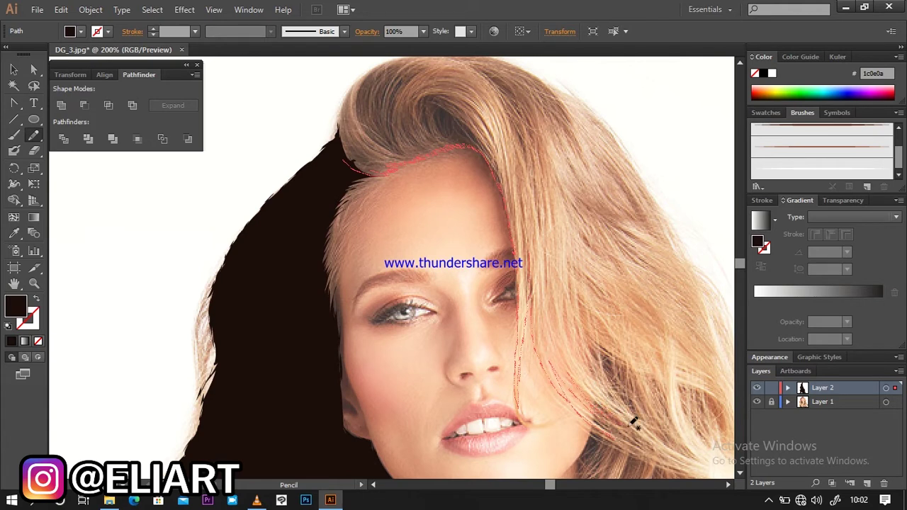
pyautogui.moveTo(642, 190); pyautogui.dragTo(555, 84)
pyautogui.moveTo(556, 81); pyautogui.dragTo(333, 164)
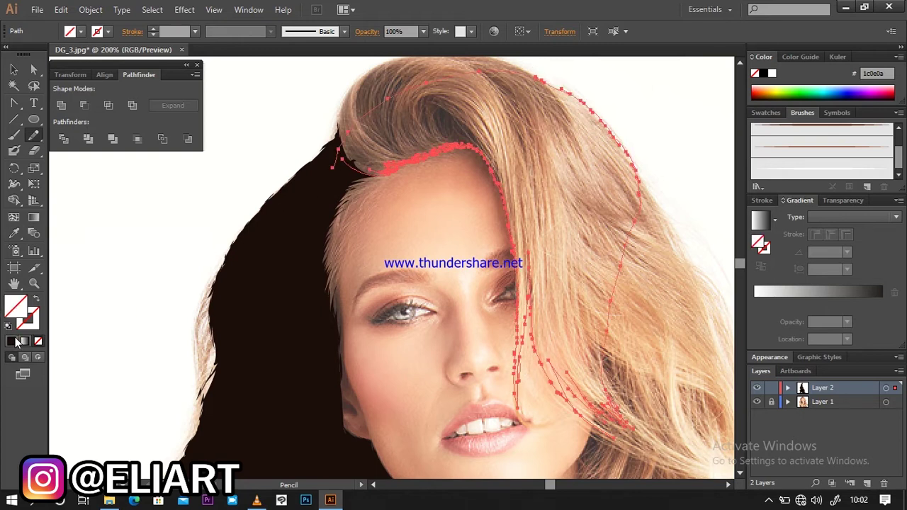
pyautogui.click(14, 341)
pyautogui.click(13, 69)
pyautogui.click(146, 165)
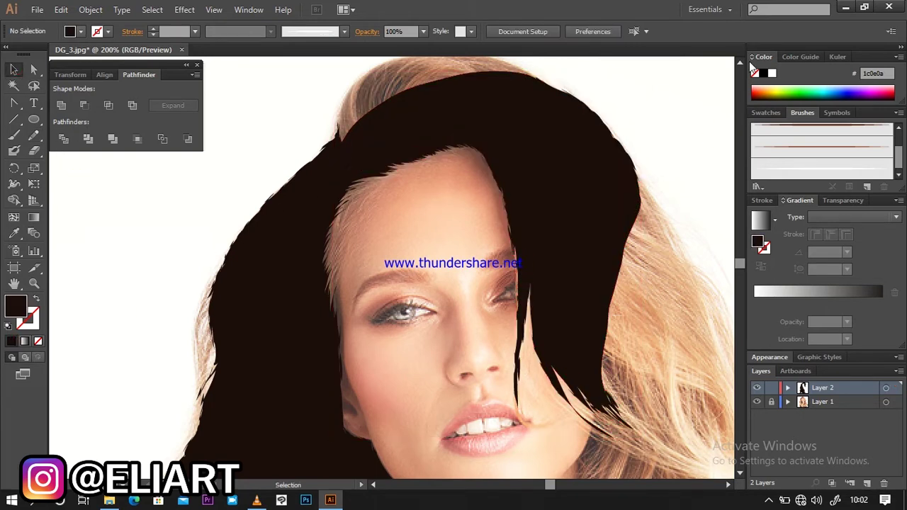
# - Trace and fill the crown of the hair in dark brown
pyautogui.click(739, 62)
pyautogui.click(33, 135)
pyautogui.moveTo(338, 234); pyautogui.dragTo(335, 214)
pyautogui.moveTo(367, 152)
pyautogui.mouseDown()
pyautogui.moveTo(453, 127)
pyautogui.moveTo(546, 150)
pyautogui.moveTo(503, 180)
pyautogui.moveTo(330, 235)
pyautogui.mouseUp()
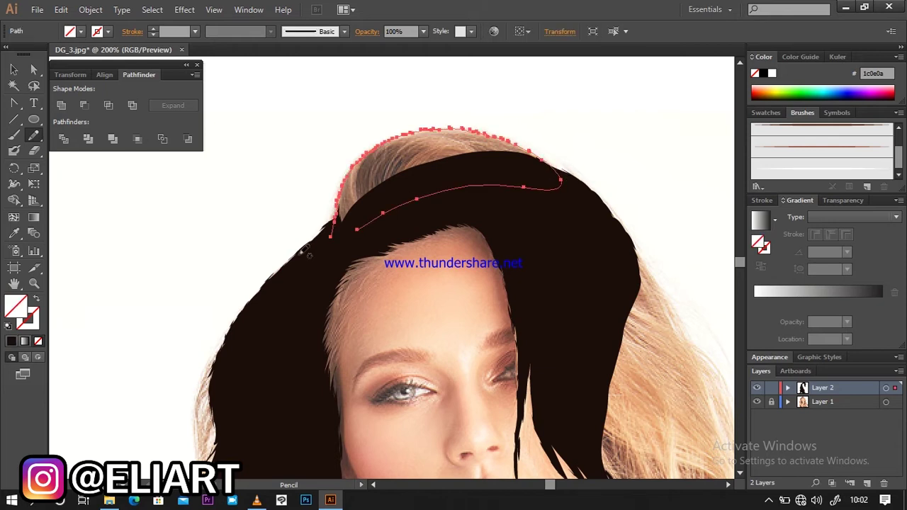
pyautogui.click(11, 342)
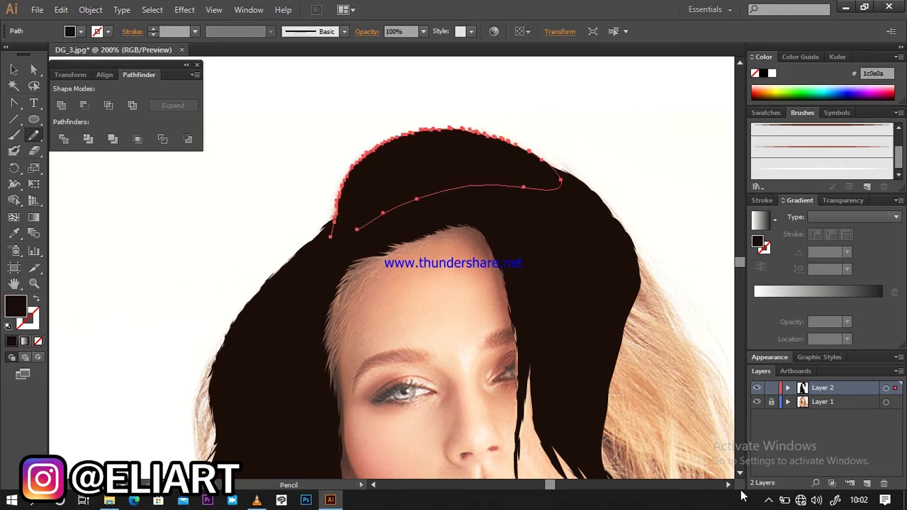
# - Trace and fill the outer right hair edge and the jagged strands beside the chin
pyautogui.click(739, 473)
pyautogui.click(728, 483)
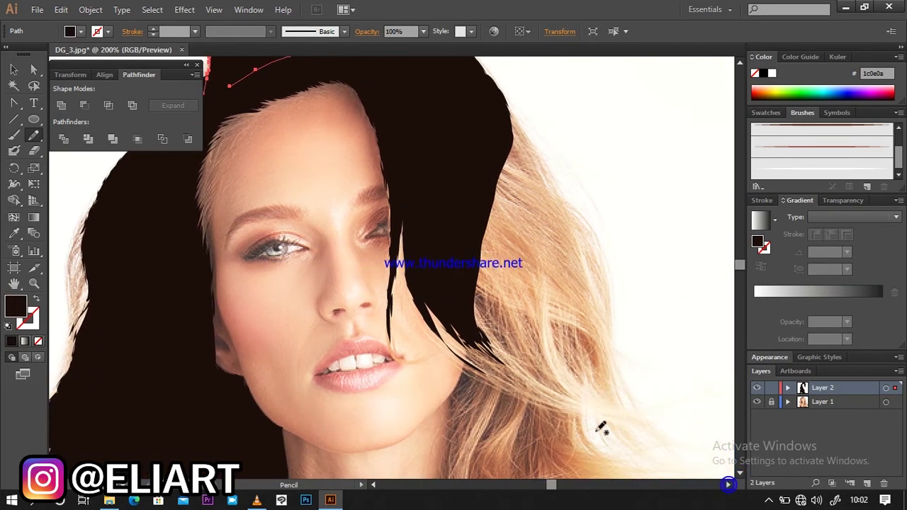
pyautogui.moveTo(484, 71)
pyautogui.mouseDown()
pyautogui.moveTo(517, 102)
pyautogui.moveTo(566, 200)
pyautogui.moveTo(593, 229)
pyautogui.moveTo(612, 301)
pyautogui.moveTo(599, 270)
pyautogui.moveTo(593, 299)
pyautogui.moveTo(472, 272)
pyautogui.moveTo(459, 258)
pyautogui.mouseUp()
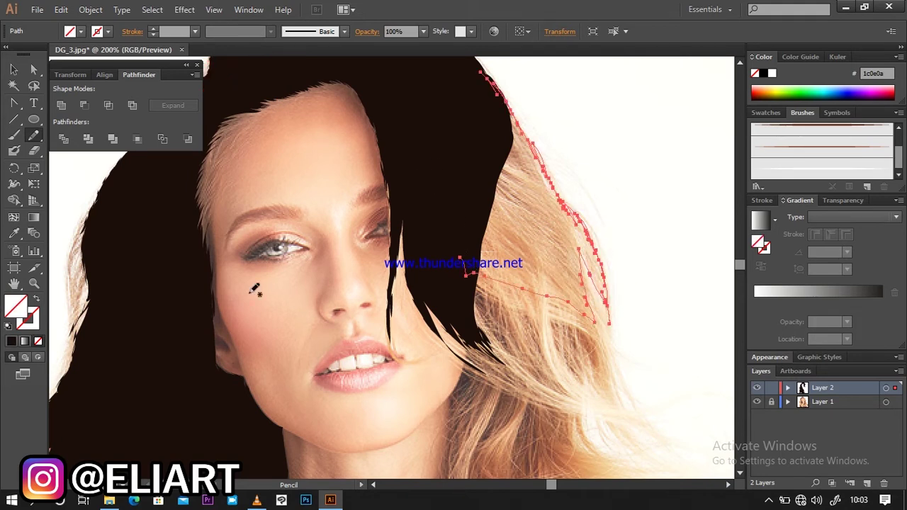
pyautogui.click(24, 341)
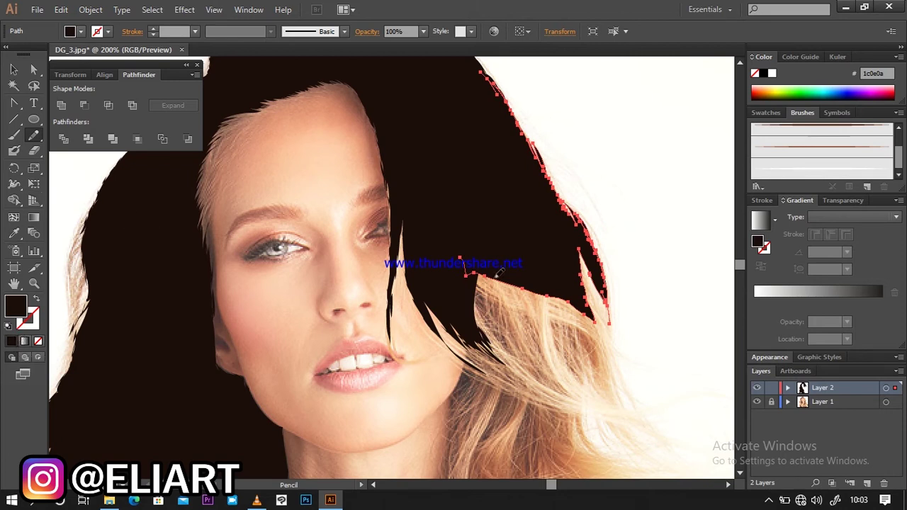
pyautogui.click(511, 233)
pyautogui.scroll(-5, 742, 480)
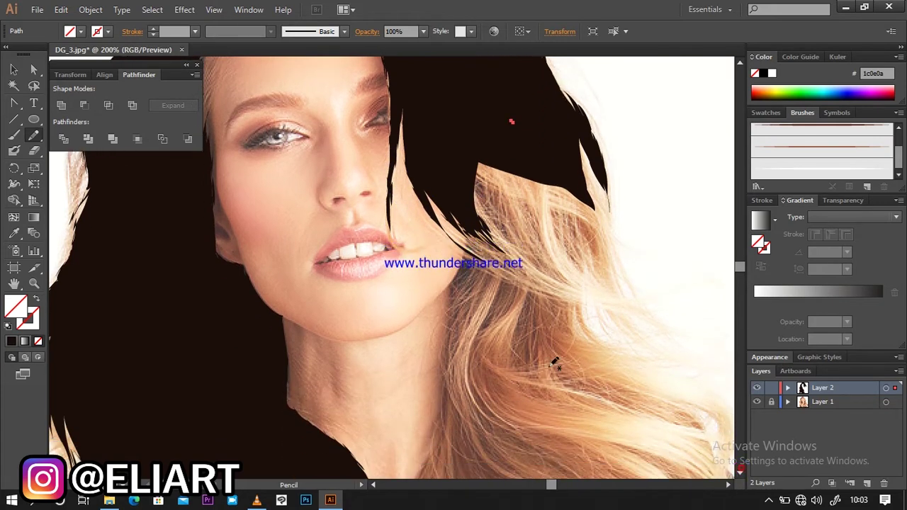
pyautogui.moveTo(460, 205); pyautogui.dragTo(452, 305)
pyautogui.moveTo(630, 358)
pyautogui.mouseDown()
pyautogui.moveTo(583, 301)
pyautogui.moveTo(624, 328)
pyautogui.moveTo(677, 328)
pyautogui.moveTo(636, 297)
pyautogui.moveTo(604, 182)
pyautogui.moveTo(431, 151)
pyautogui.mouseUp()
pyautogui.click(12, 341)
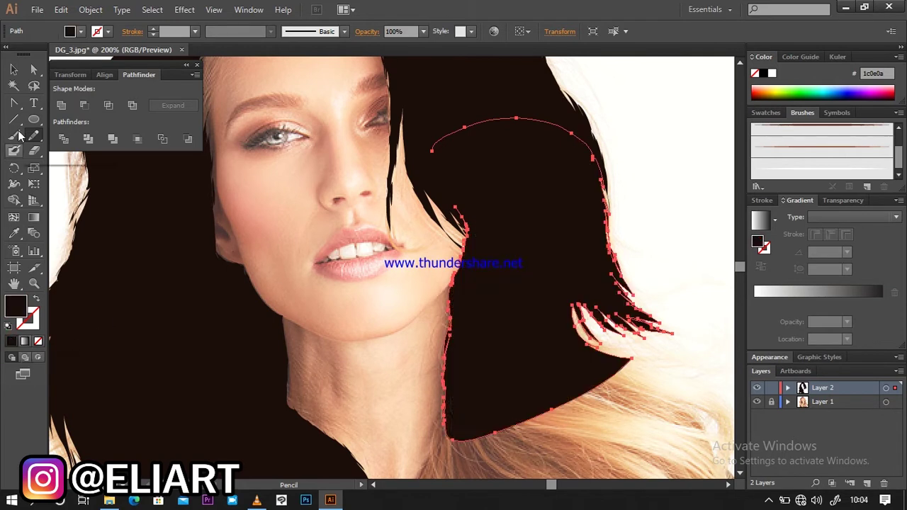
# - Trace and fill the hair strand along the right of the neck and shoulder
pyautogui.scroll(-10, 740, 472)
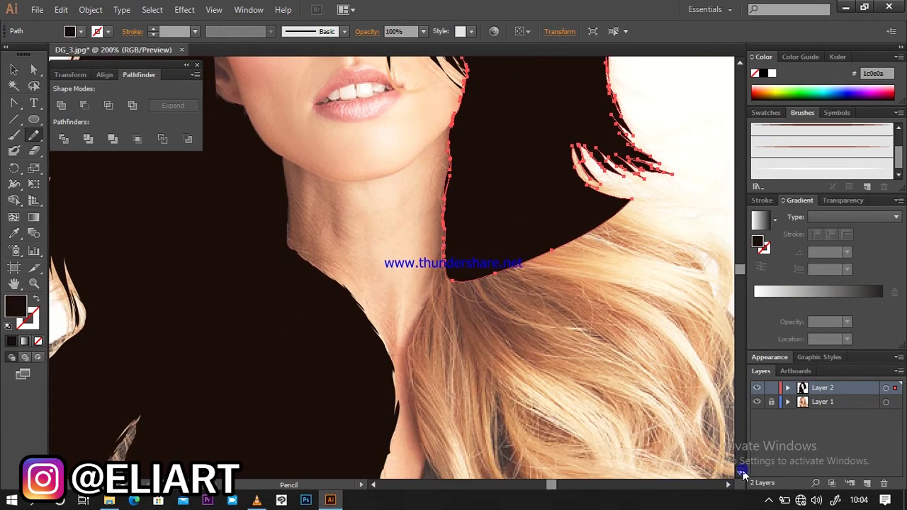
pyautogui.hscroll(2, 729, 488)
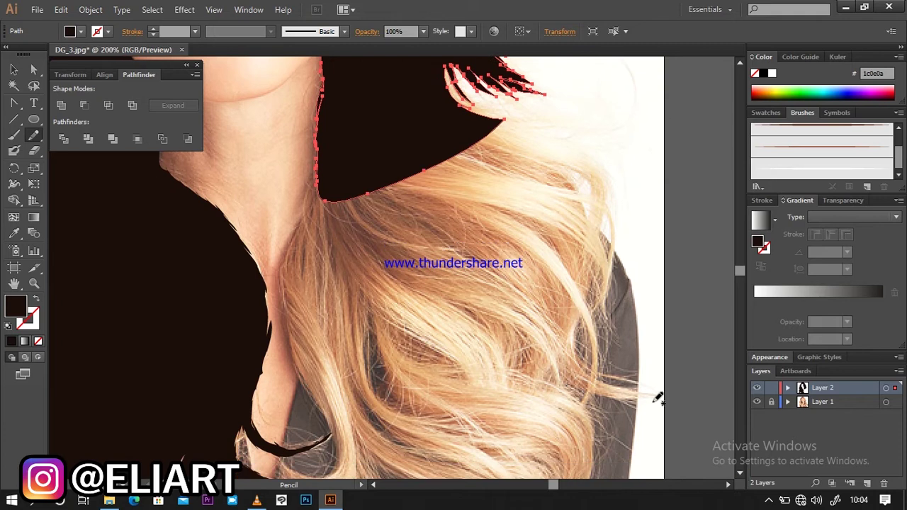
pyautogui.click(352, 125)
pyautogui.moveTo(320, 153); pyautogui.dragTo(315, 195)
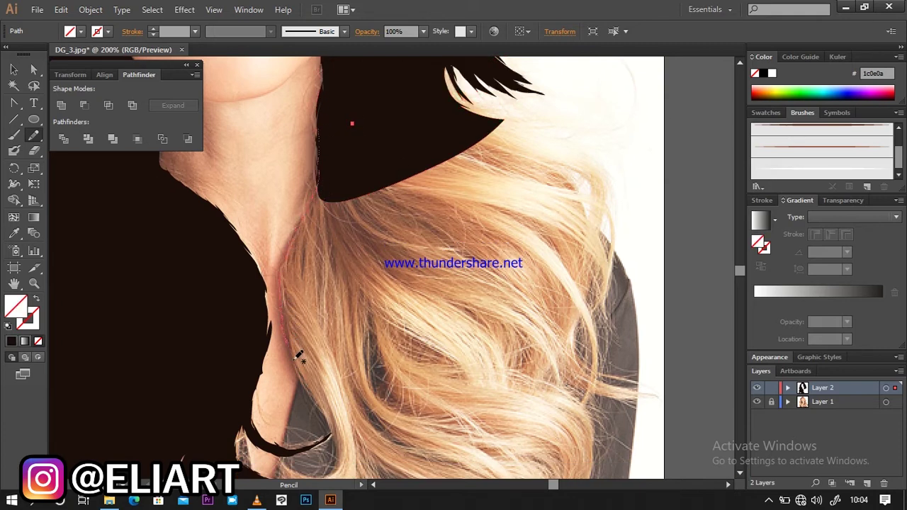
pyautogui.moveTo(307, 383)
pyautogui.mouseDown()
pyautogui.moveTo(338, 449)
pyautogui.moveTo(387, 401)
pyautogui.mouseUp()
pyautogui.moveTo(498, 213); pyautogui.dragTo(544, 132)
pyautogui.moveTo(545, 132); pyautogui.dragTo(401, 105)
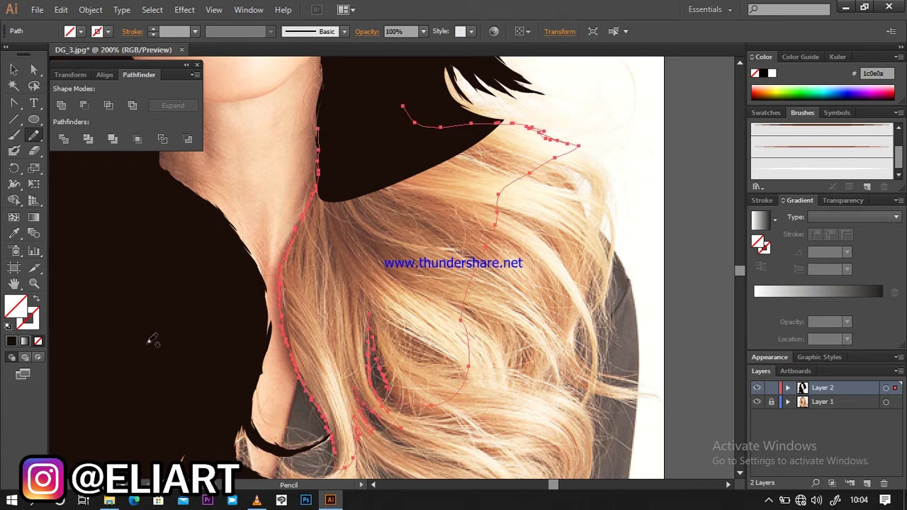
pyautogui.click(11, 340)
pyautogui.moveTo(371, 212); pyautogui.dragTo(371, 235)
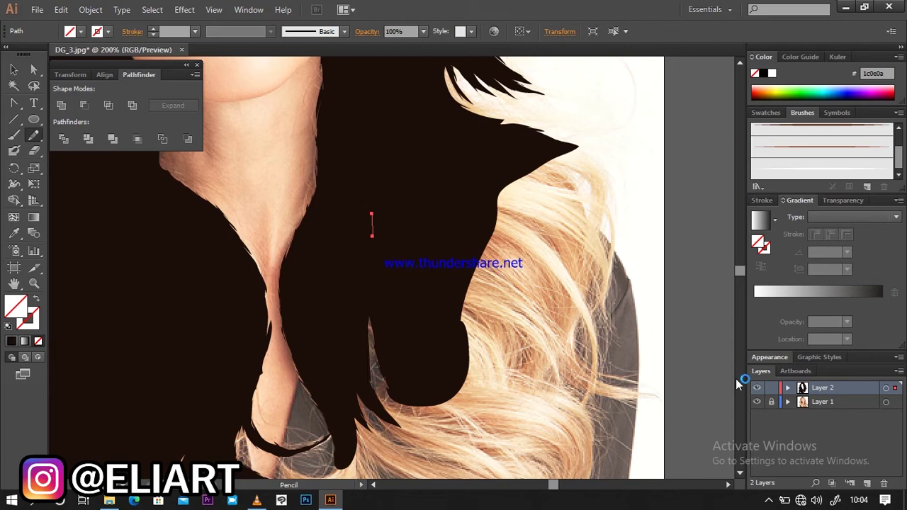
pyautogui.scroll(-3, 742, 473)
# - Trace and fill the bottom hair mass beside the shoulder in dark brown
pyautogui.scroll(-2, 739, 475)
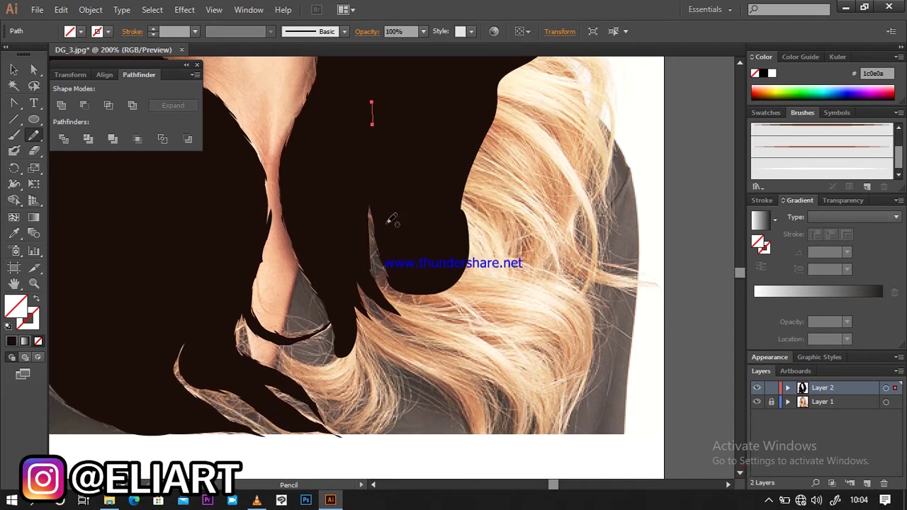
pyautogui.press('XF86AudioLowerVolume')
pyautogui.moveTo(339, 324); pyautogui.dragTo(331, 357)
pyautogui.moveTo(285, 376); pyautogui.dragTo(312, 394)
pyautogui.moveTo(391, 370)
pyautogui.mouseDown()
pyautogui.moveTo(405, 365)
pyautogui.moveTo(436, 380)
pyautogui.mouseUp()
pyautogui.moveTo(469, 417)
pyautogui.mouseDown()
pyautogui.moveTo(480, 433)
pyautogui.moveTo(498, 417)
pyautogui.mouseUp()
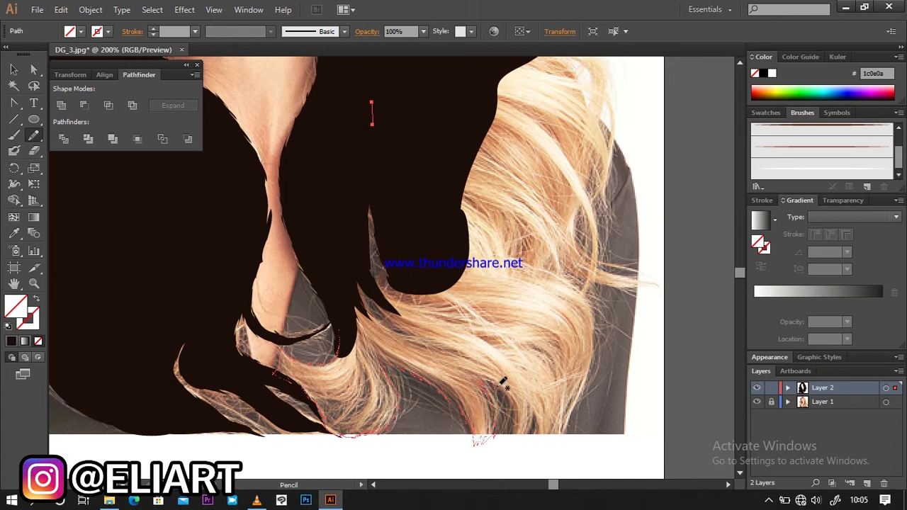
pyautogui.moveTo(507, 437); pyautogui.dragTo(565, 434)
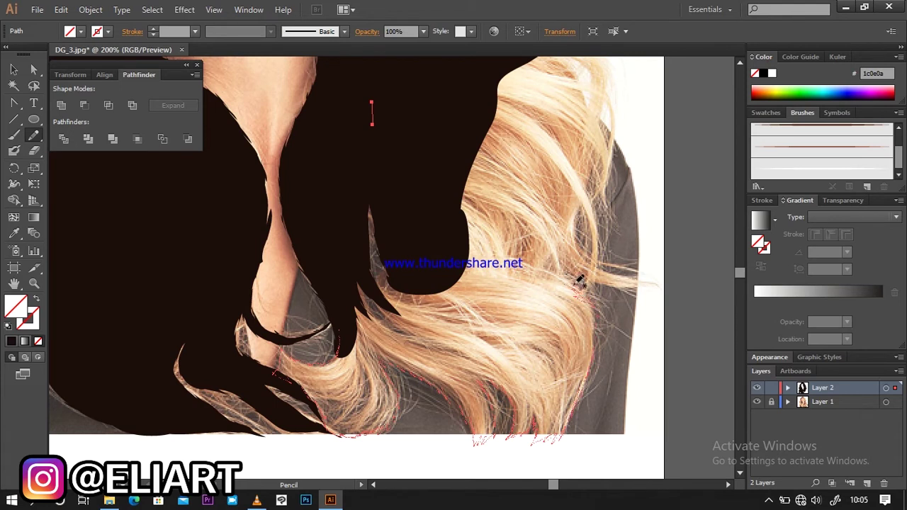
pyautogui.moveTo(663, 291); pyautogui.dragTo(634, 275)
pyautogui.moveTo(594, 248); pyautogui.dragTo(603, 186)
pyautogui.moveTo(494, 115)
pyautogui.mouseDown()
pyautogui.moveTo(415, 115)
pyautogui.moveTo(386, 210)
pyautogui.moveTo(389, 258)
pyautogui.moveTo(379, 266)
pyautogui.moveTo(380, 286)
pyautogui.mouseUp()
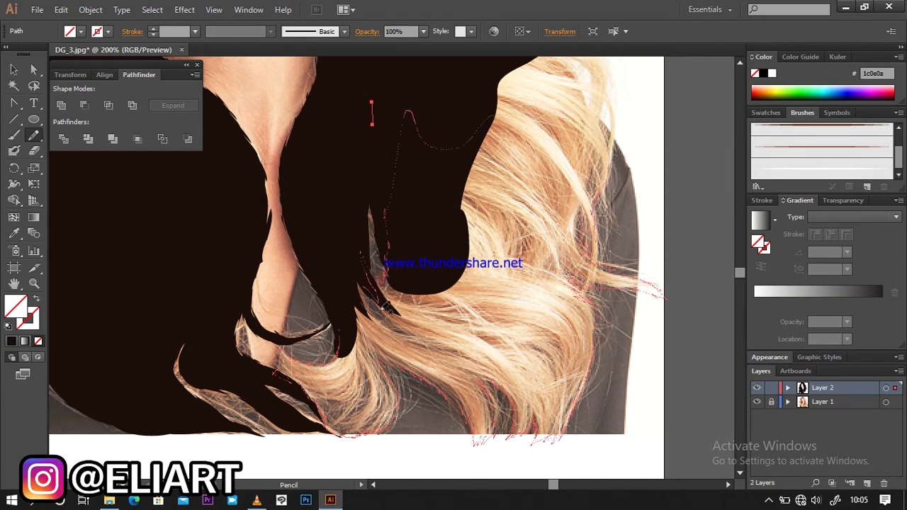
pyautogui.moveTo(345, 313); pyautogui.dragTo(338, 333)
pyautogui.click(11, 340)
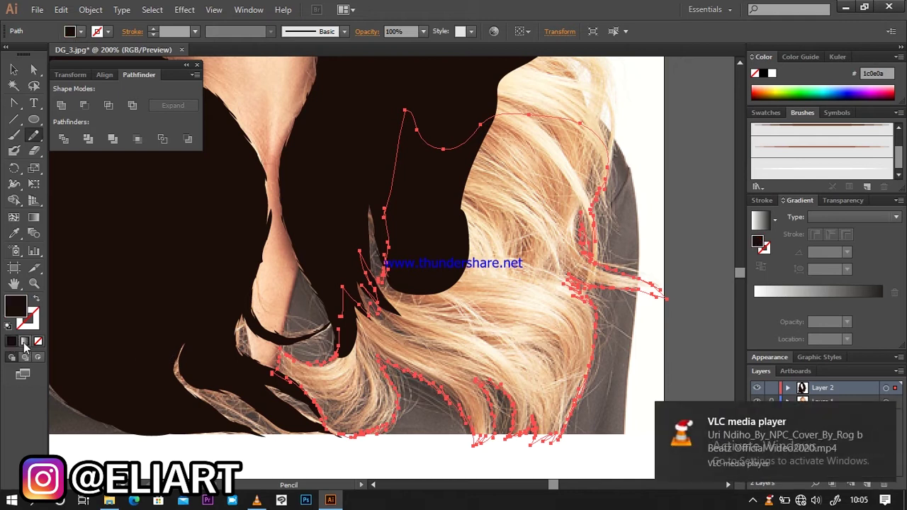
# - Fill a closed loop inside the dark hair and begin the upper-right edge
pyautogui.moveTo(359, 170)
pyautogui.mouseDown()
pyautogui.moveTo(416, 319)
pyautogui.moveTo(391, 156)
pyautogui.mouseUp()
pyautogui.click(12, 341)
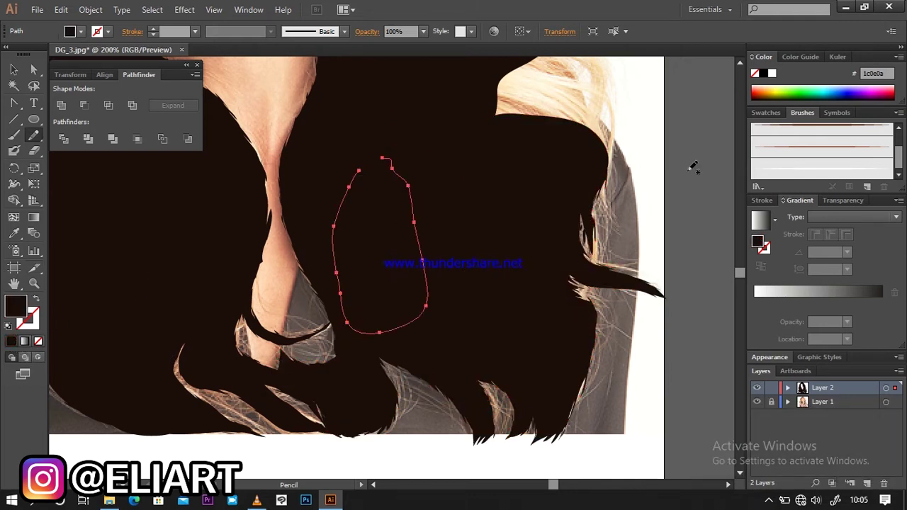
pyautogui.click(738, 64)
pyautogui.moveTo(469, 159)
pyautogui.mouseDown()
pyautogui.moveTo(573, 162)
pyautogui.moveTo(606, 179)
pyautogui.moveTo(610, 290)
pyautogui.moveTo(591, 317)
pyautogui.moveTo(435, 211)
pyautogui.mouseUp()
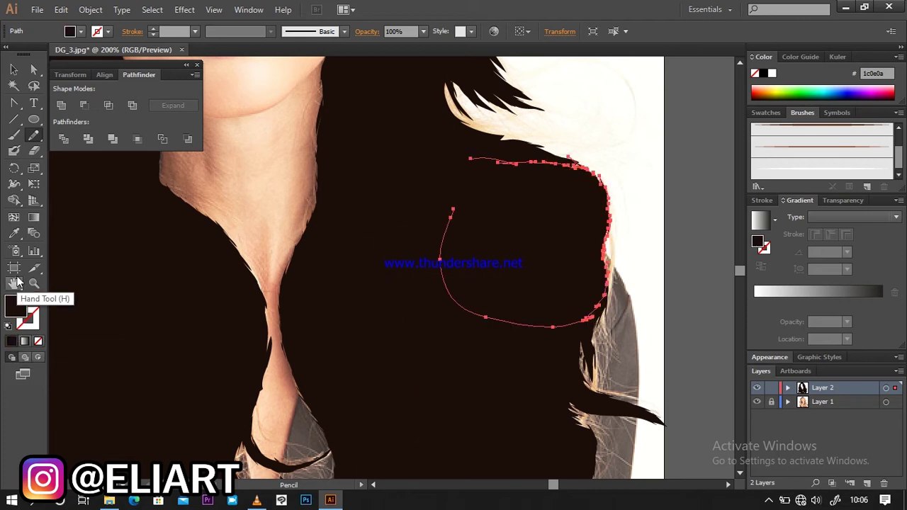
pyautogui.click(14, 69)
pyautogui.click(221, 174)
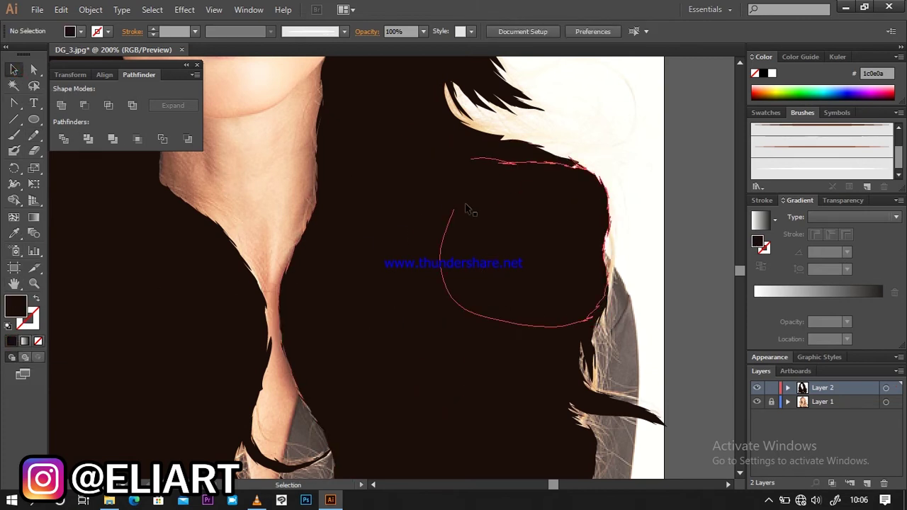
pyautogui.hotkey('ctrl', '-')
pyautogui.hotkey('ctrl', '-')
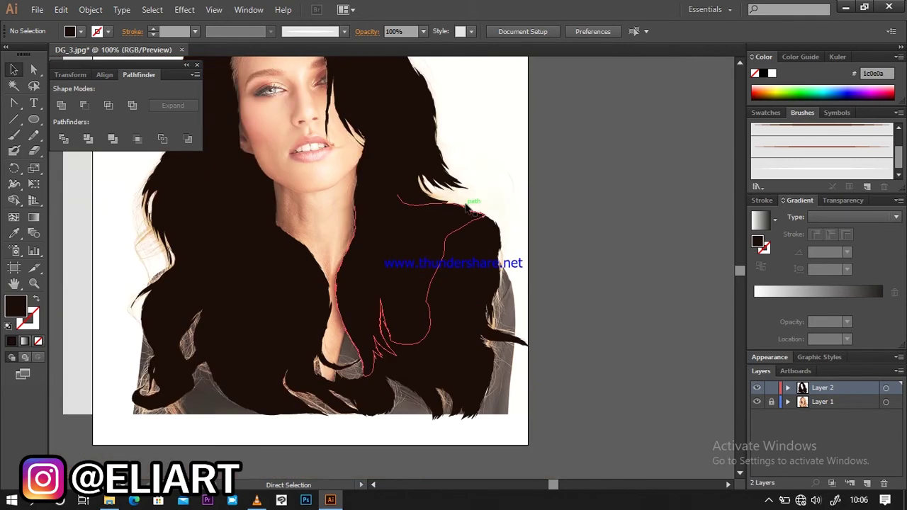
pyautogui.click(739, 65)
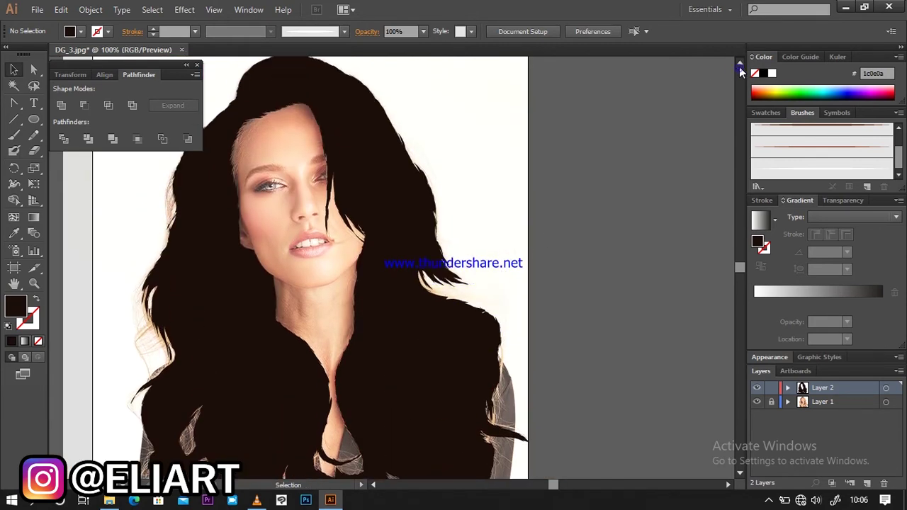
pyautogui.click(739, 67)
pyautogui.click(14, 69)
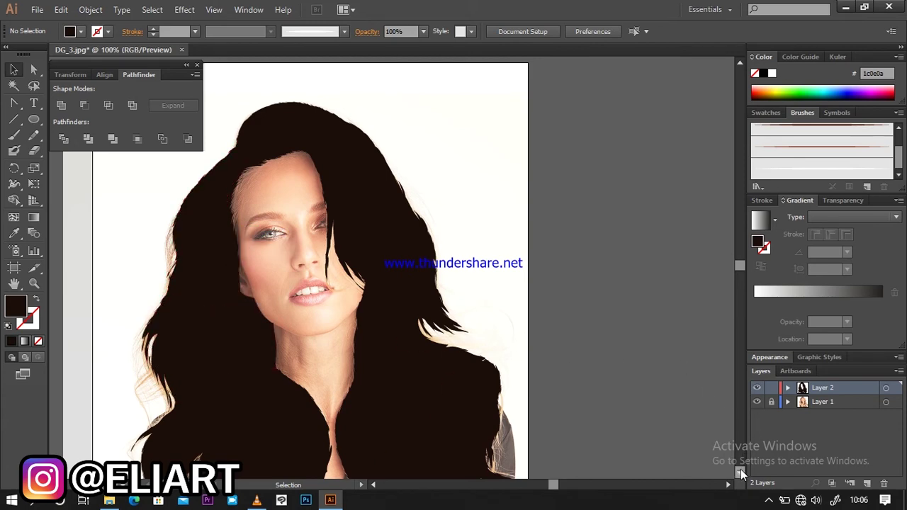
pyautogui.click(740, 472)
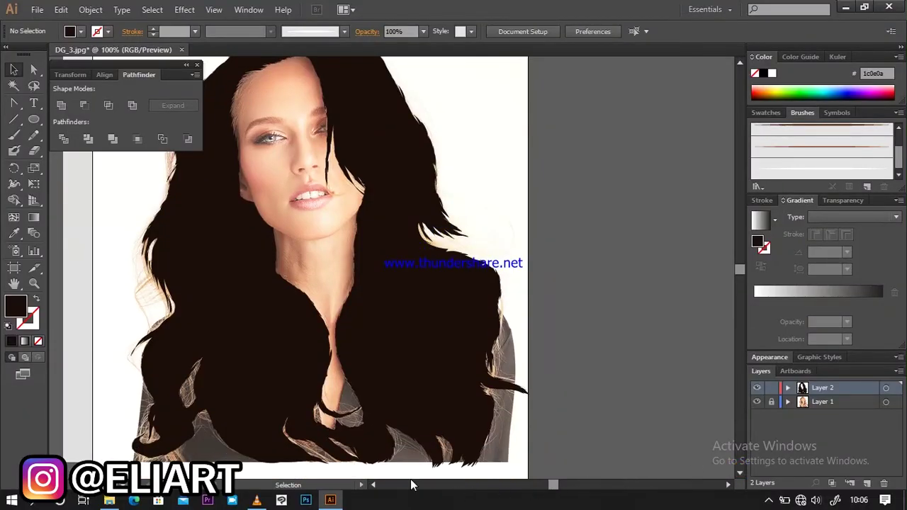
pyautogui.click(372, 485)
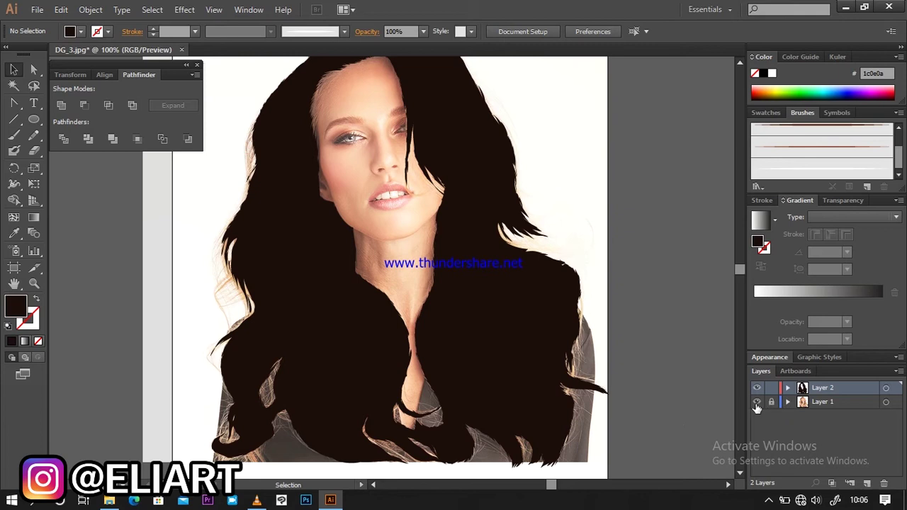
pyautogui.click(755, 401)
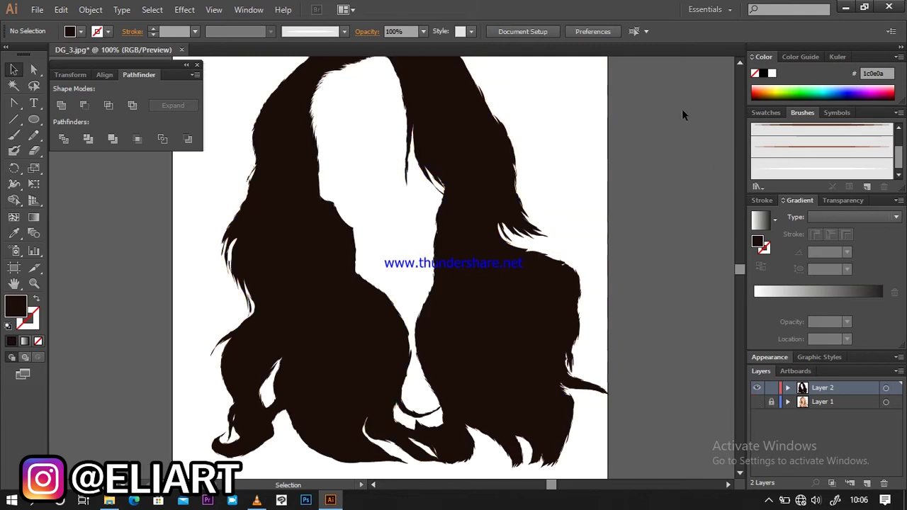
pyautogui.hotkey('ctrl', '-')
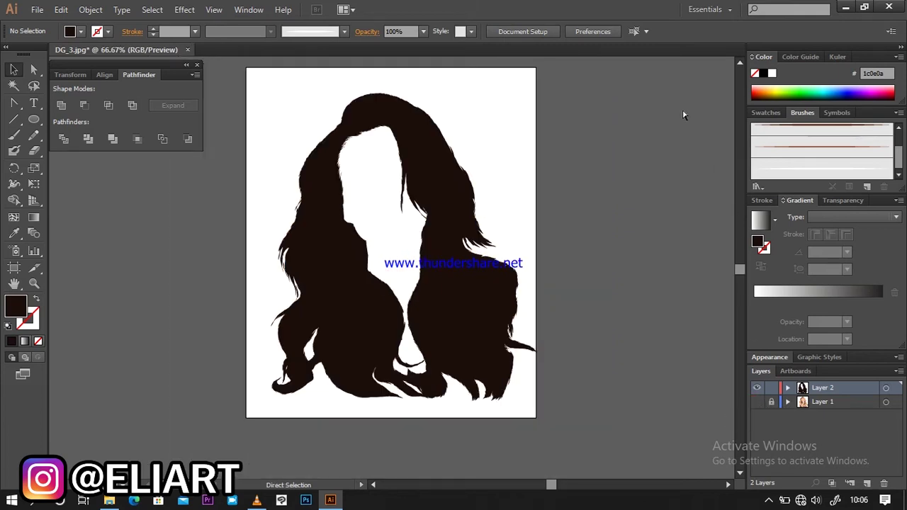
pyautogui.hotkey('ctrl', '-')
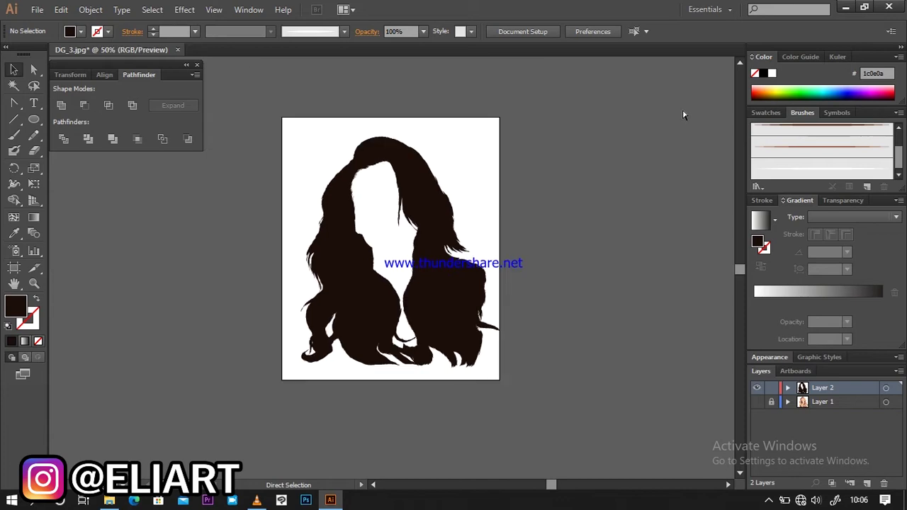
pyautogui.hotkey('ctrl', '+')
pyautogui.hotkey('ctrl', '+')
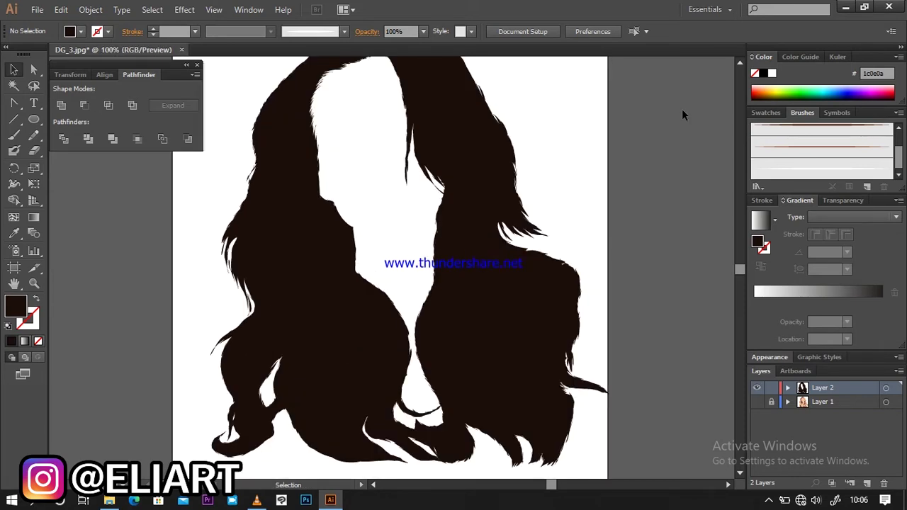
pyautogui.click(756, 402)
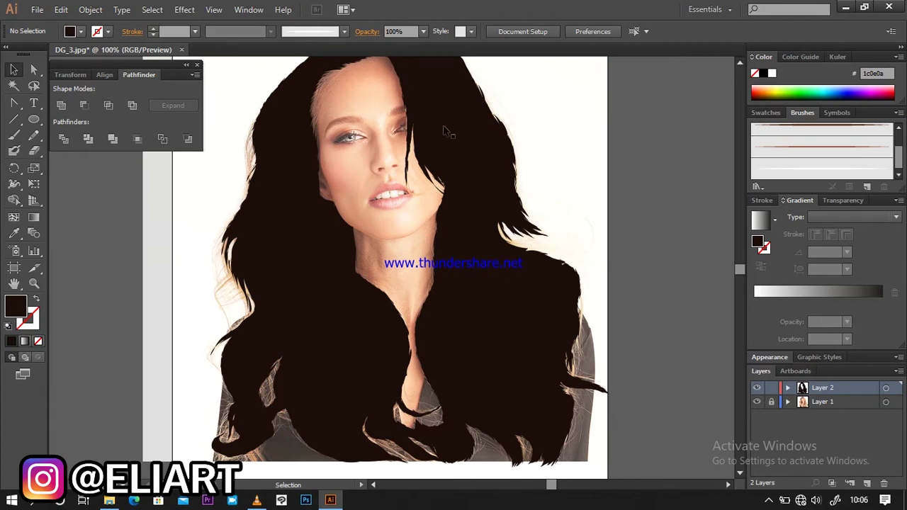
pyautogui.click(738, 63)
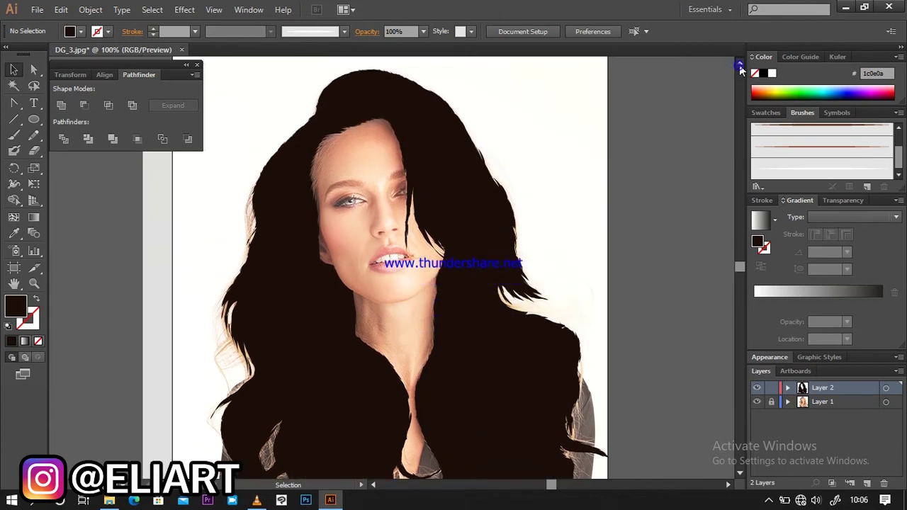
pyautogui.click(739, 64)
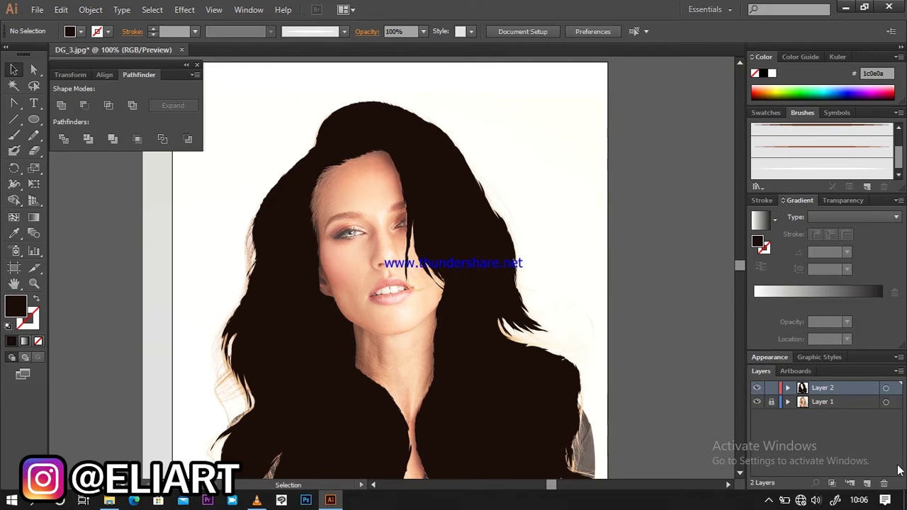
pyautogui.click(866, 482)
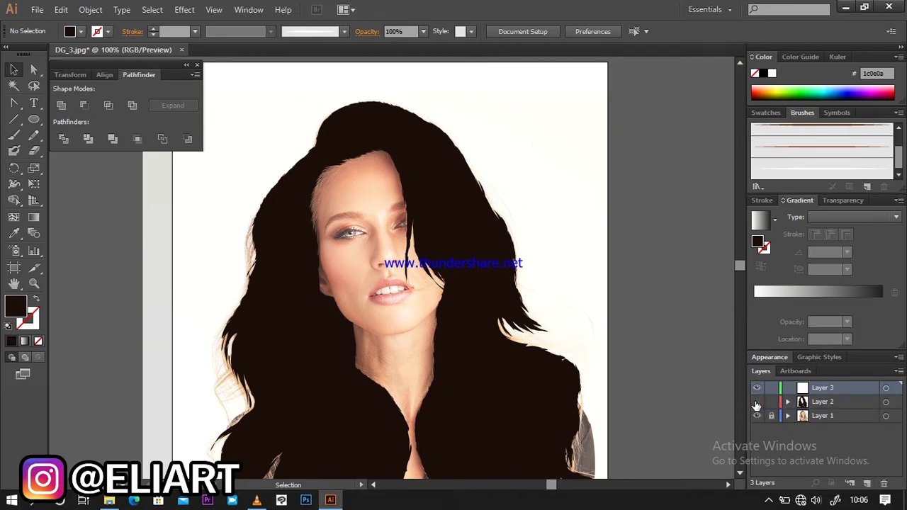
# - Hide the Layer 2 silhouette and sample a medium hair brown, 7e4127, as the fill
pyautogui.click(757, 402)
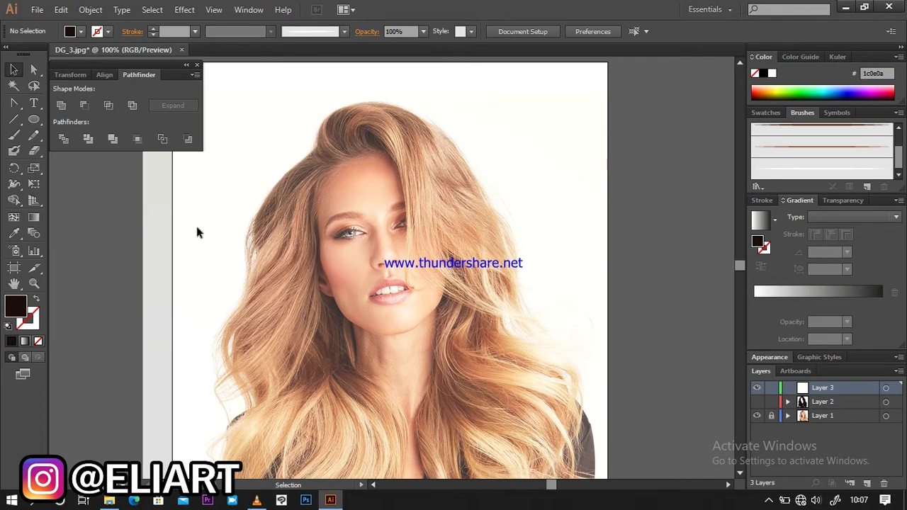
pyautogui.click(13, 233)
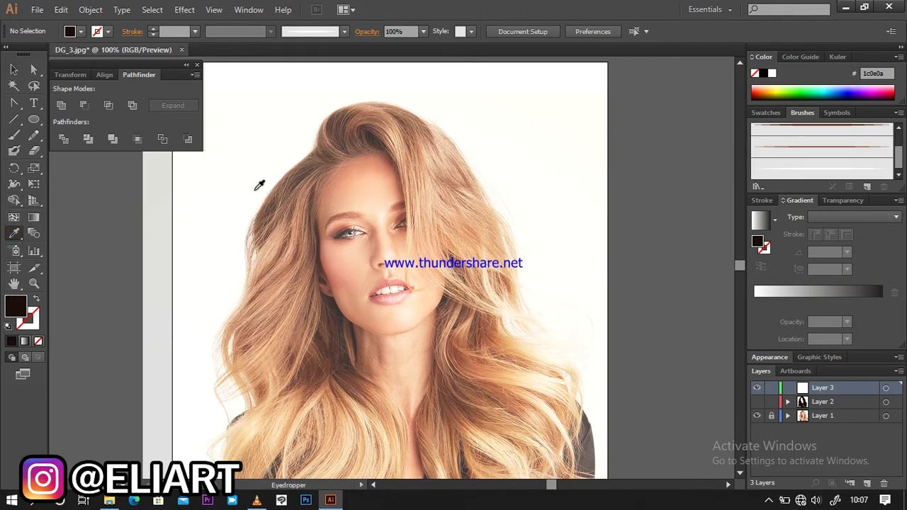
pyautogui.click(366, 116)
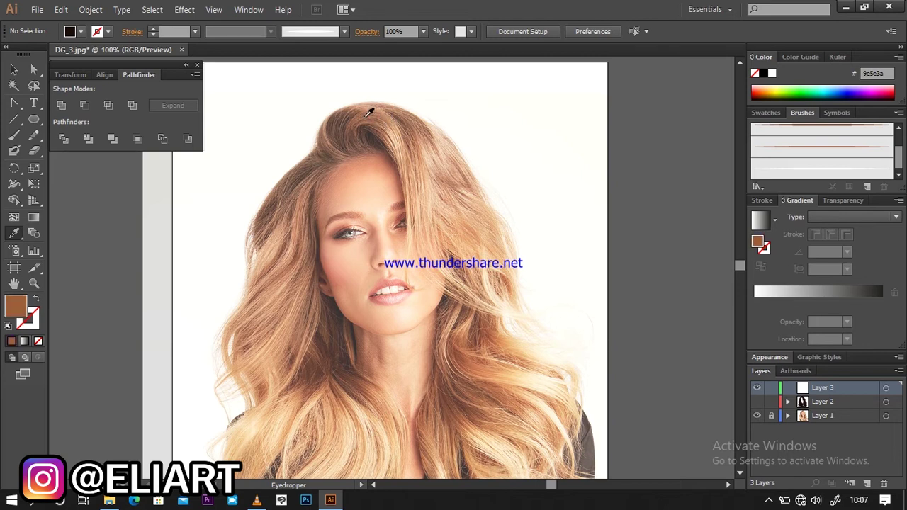
pyautogui.click(355, 124)
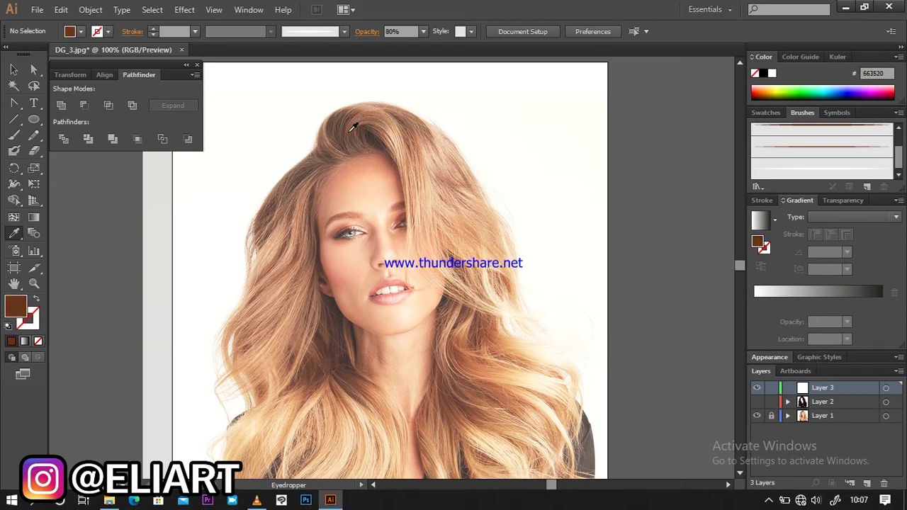
pyautogui.click(355, 124)
pyautogui.click(356, 121)
pyautogui.click(358, 119)
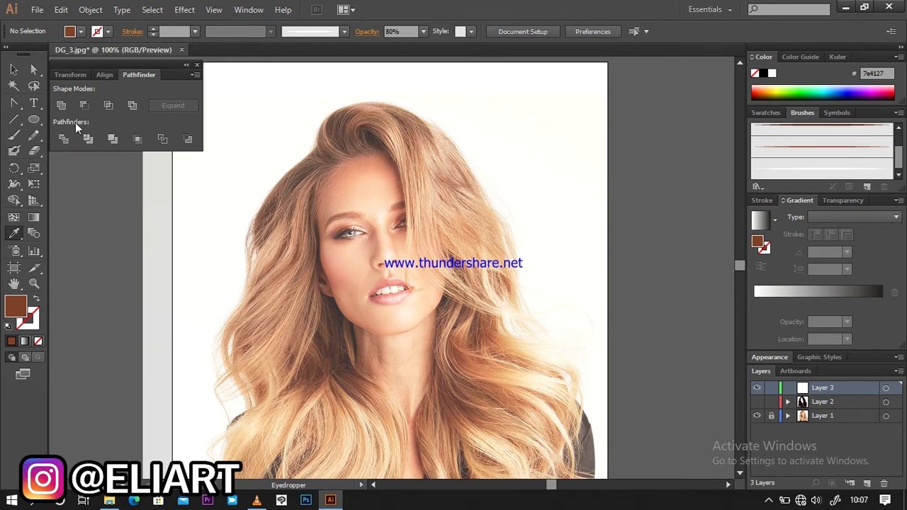
pyautogui.hotkey('ctrl', '=')
pyautogui.hotkey('ctrl', '=')
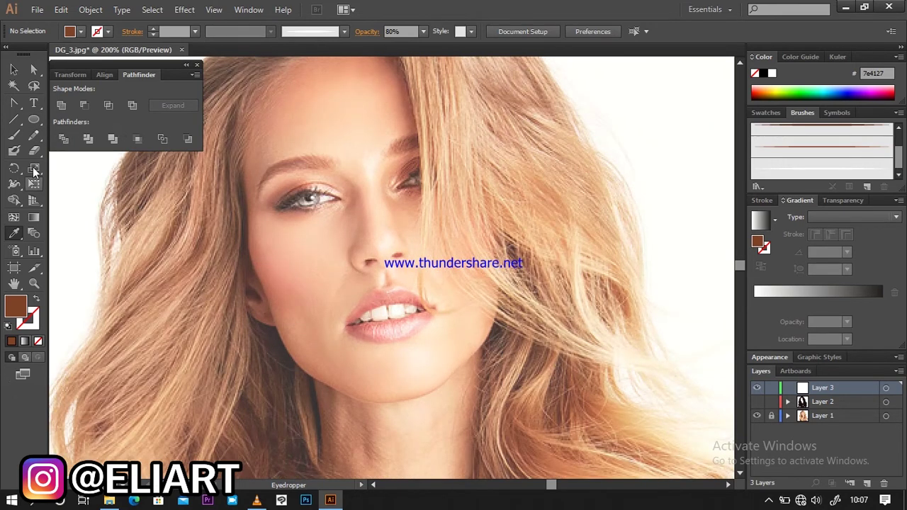
# - Draw a thin 193 × 3.5 pt brown ellipse horizontally across the face
pyautogui.click(36, 121)
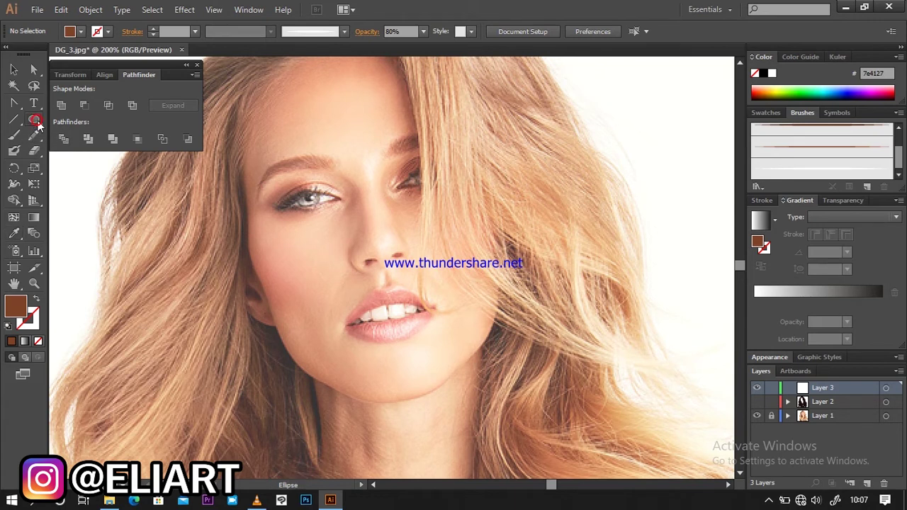
pyautogui.moveTo(195, 264); pyautogui.dragTo(408, 252)
pyautogui.moveTo(431, 258); pyautogui.dragTo(448, 257)
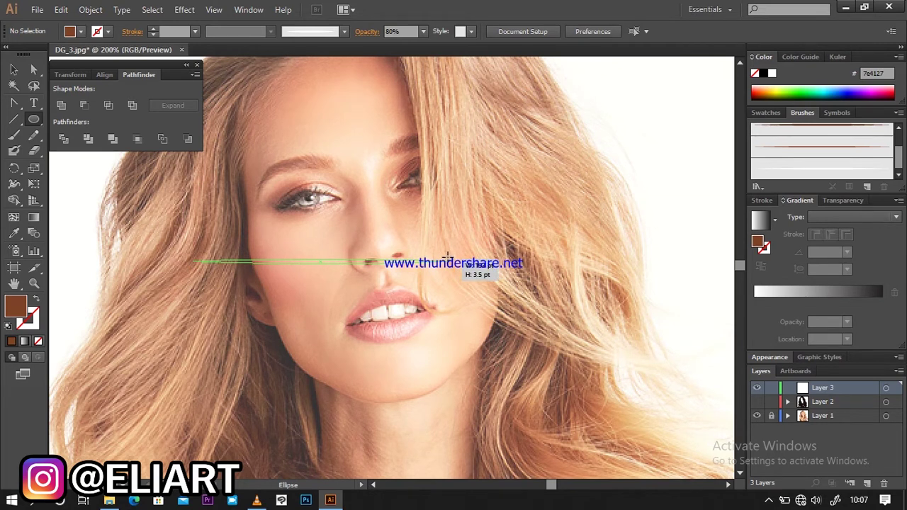
pyautogui.moveTo(448, 257); pyautogui.dragTo(449, 259)
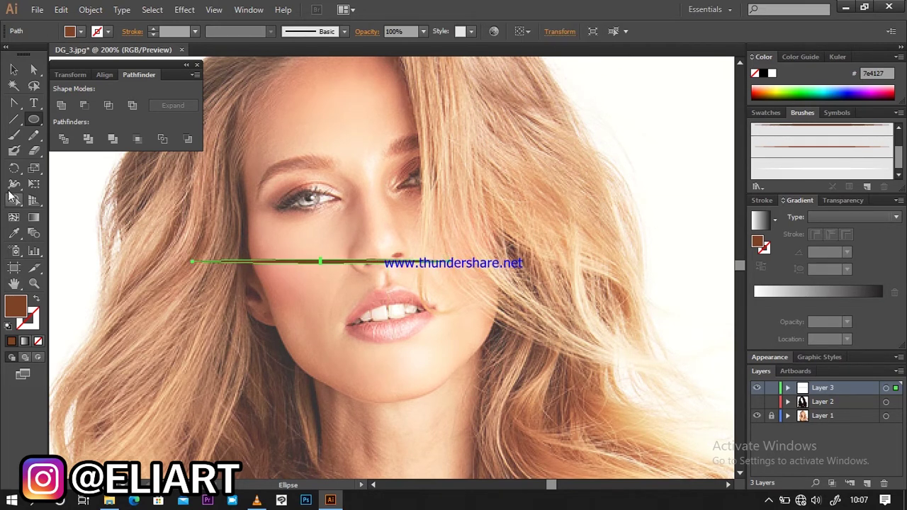
# - Convert both end anchors to points so the strand tapers at each end
pyautogui.click(15, 104)
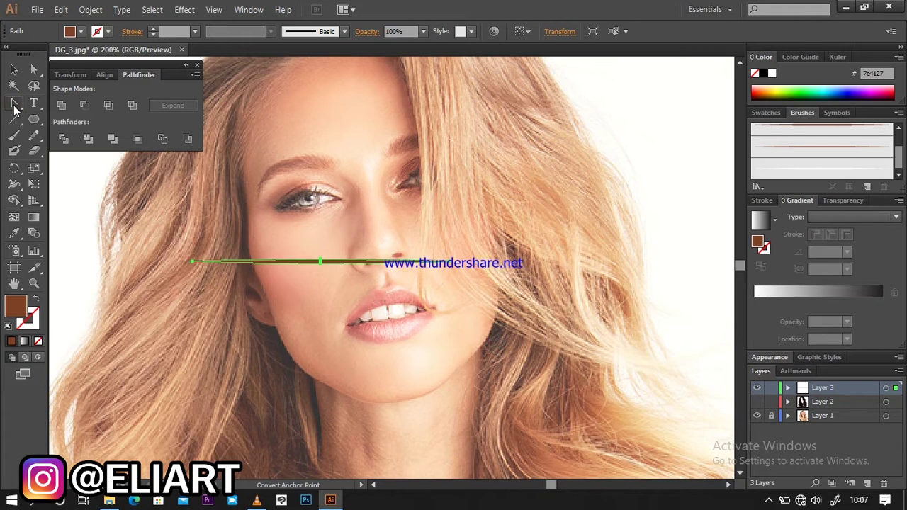
pyautogui.moveTo(192, 261); pyautogui.dragTo(249, 262)
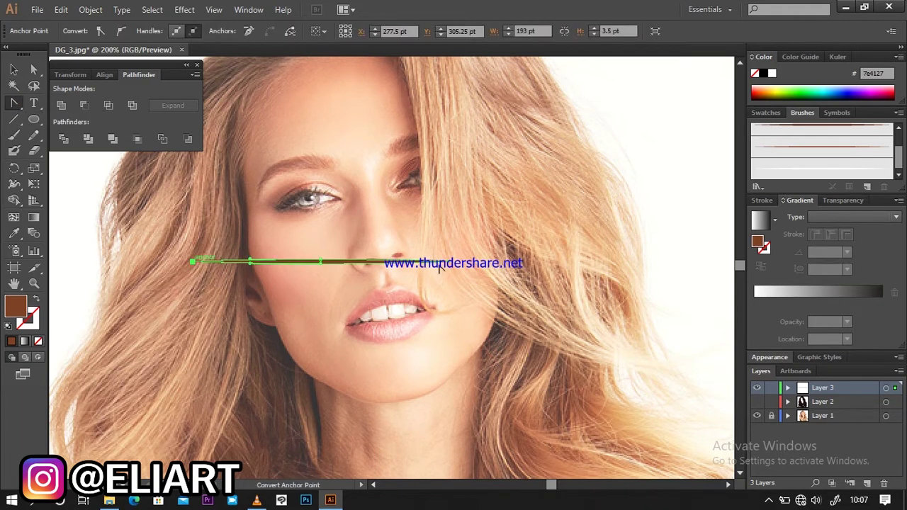
pyautogui.moveTo(449, 265); pyautogui.dragTo(352, 275)
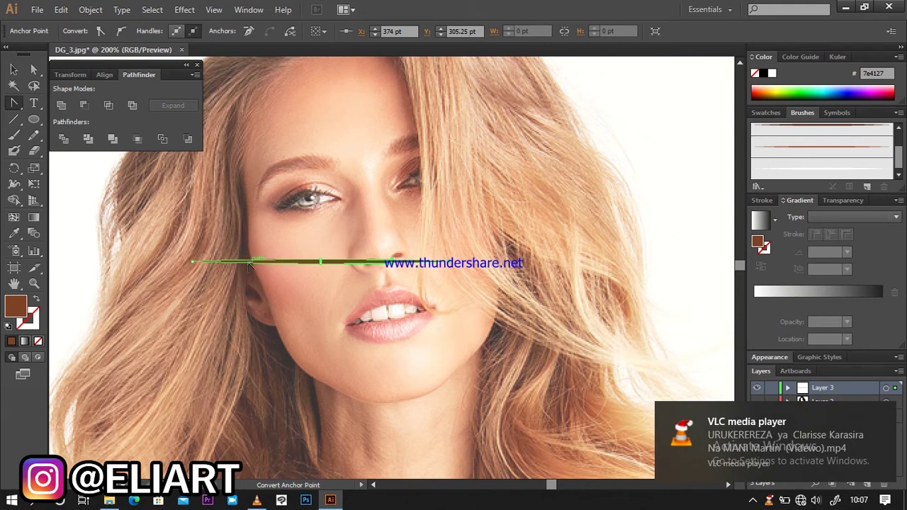
# - Define the tapered strand as a new art brush with default settings
pyautogui.click(866, 186)
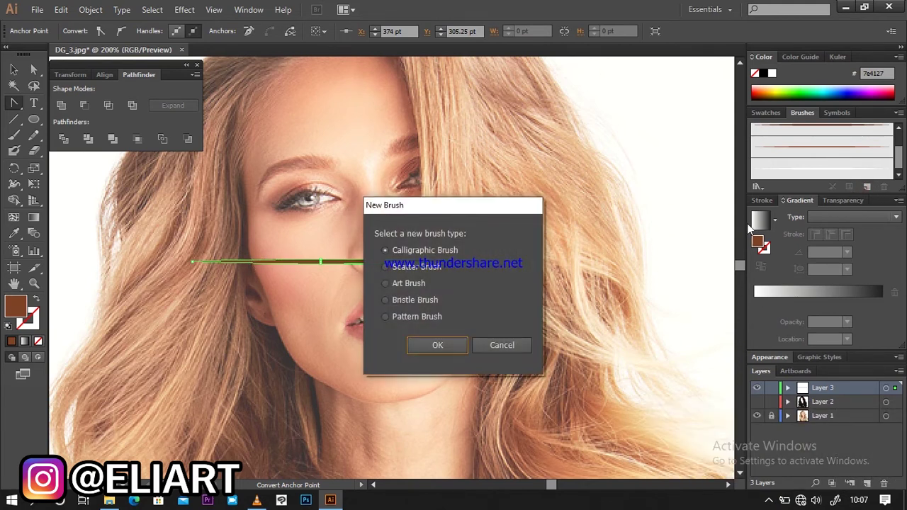
pyautogui.click(400, 283)
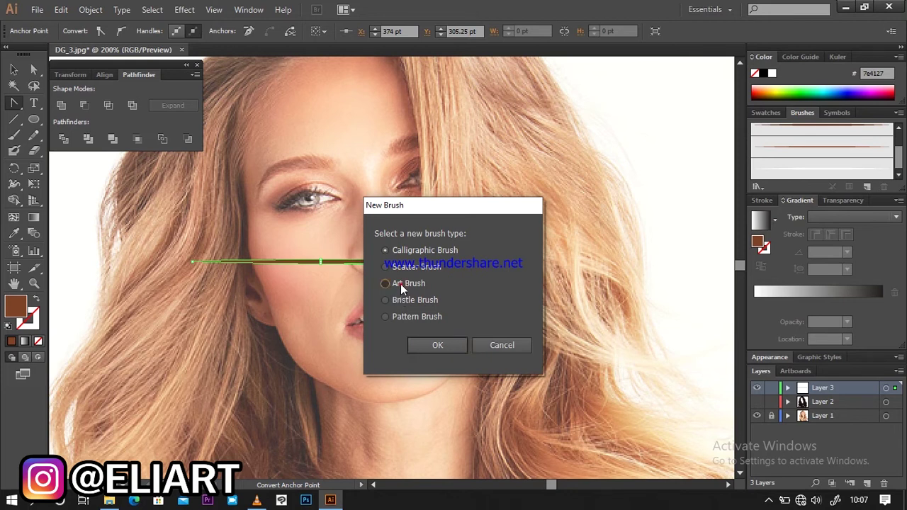
pyautogui.click(447, 346)
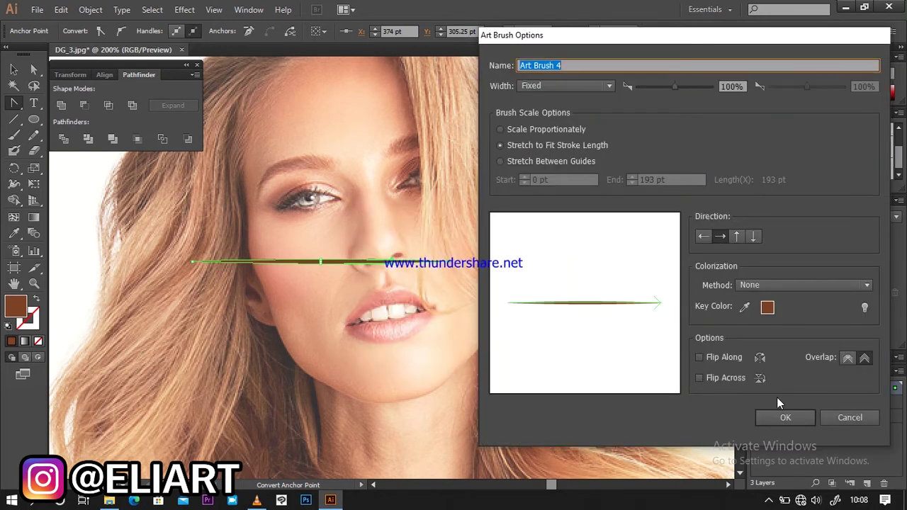
pyautogui.click(784, 417)
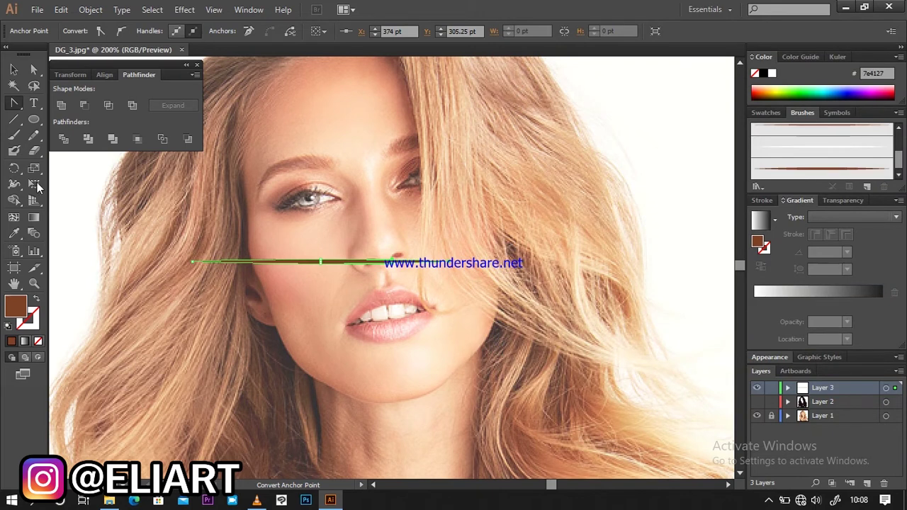
pyautogui.click(14, 135)
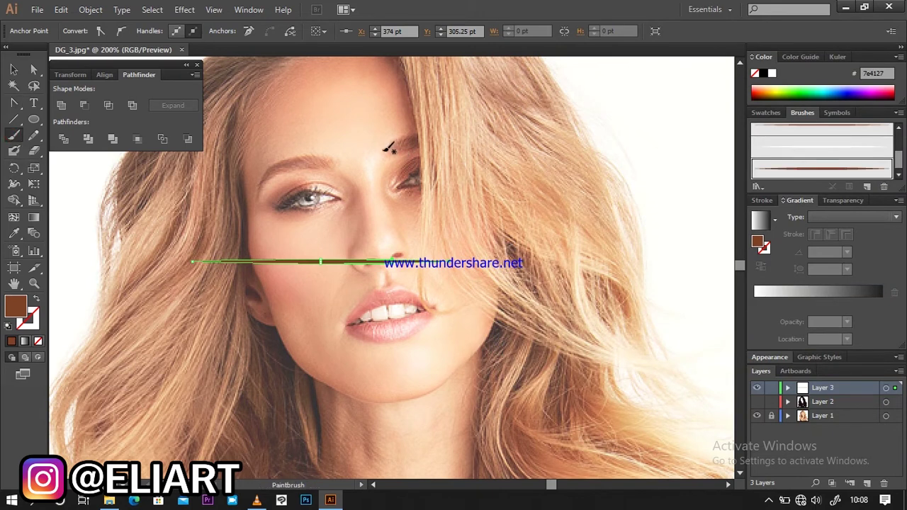
# - Delete the original strand shape from the face and bring the top of the hair into view
pyautogui.press('Delete')
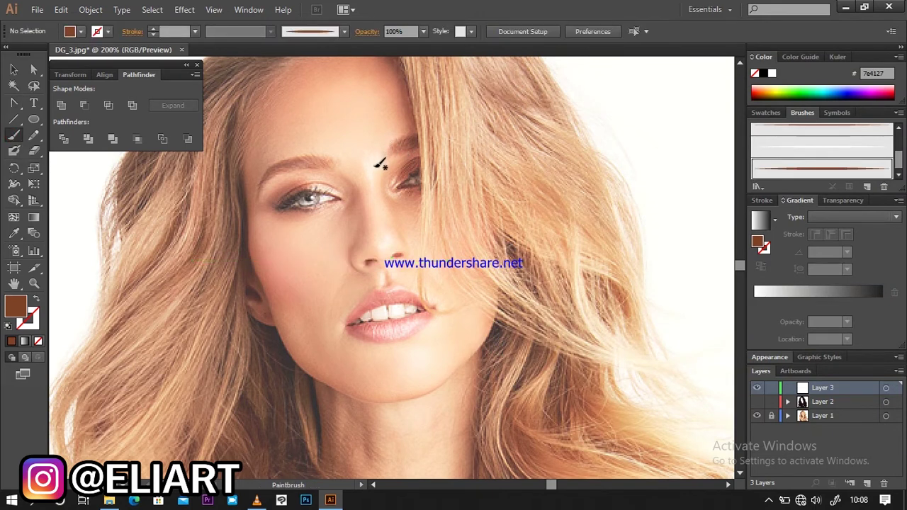
pyautogui.press('XF86AudioRaiseVolume')
pyautogui.press('XF86AudioRaiseVolume')
pyautogui.press('XF86AudioRaiseVolume')
pyautogui.press('XF86AudioRaiseVolume')
pyautogui.press('XF86AudioRaiseVolume')
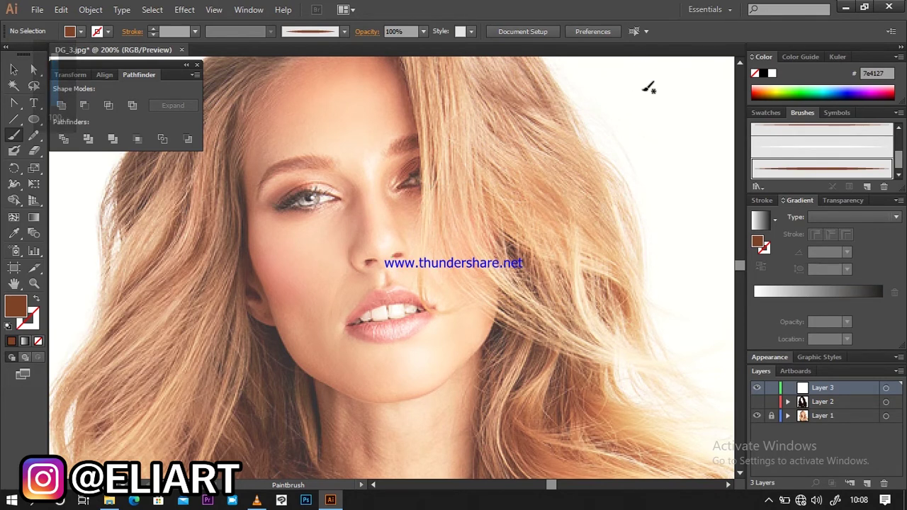
pyautogui.click(374, 484)
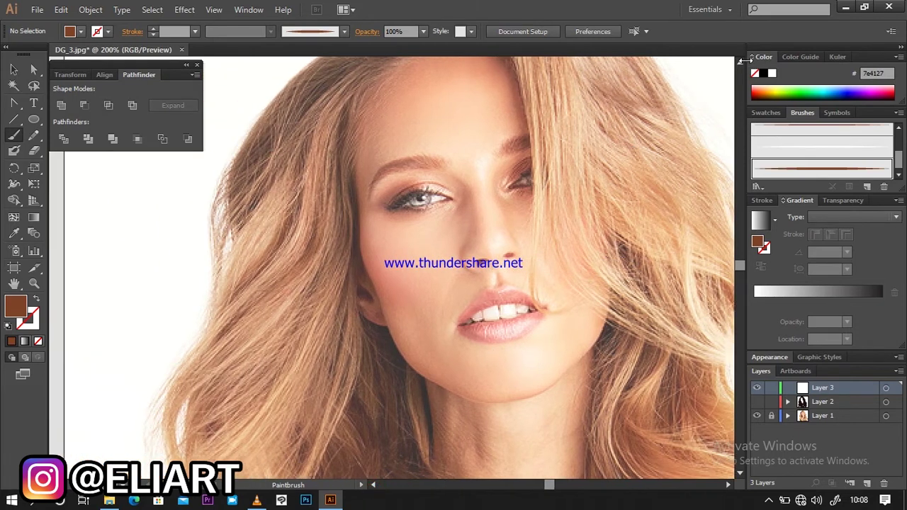
pyautogui.click(740, 62)
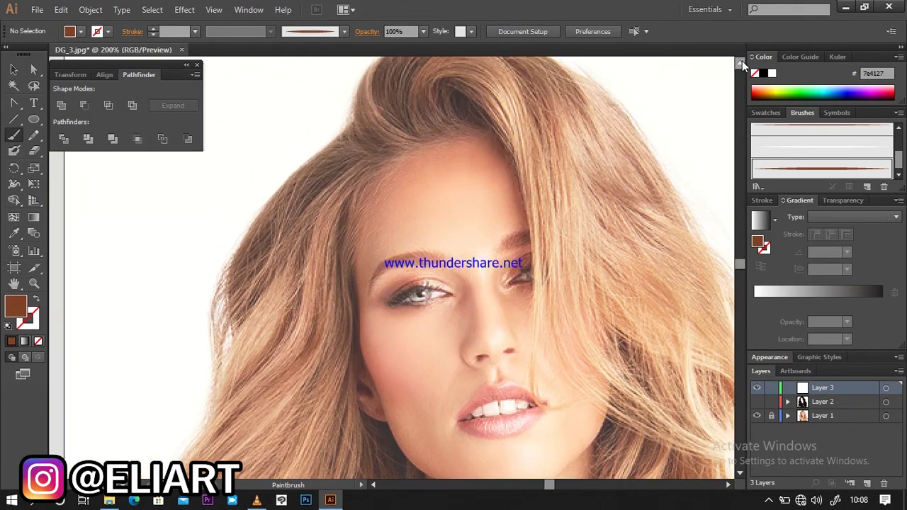
pyautogui.click(740, 63)
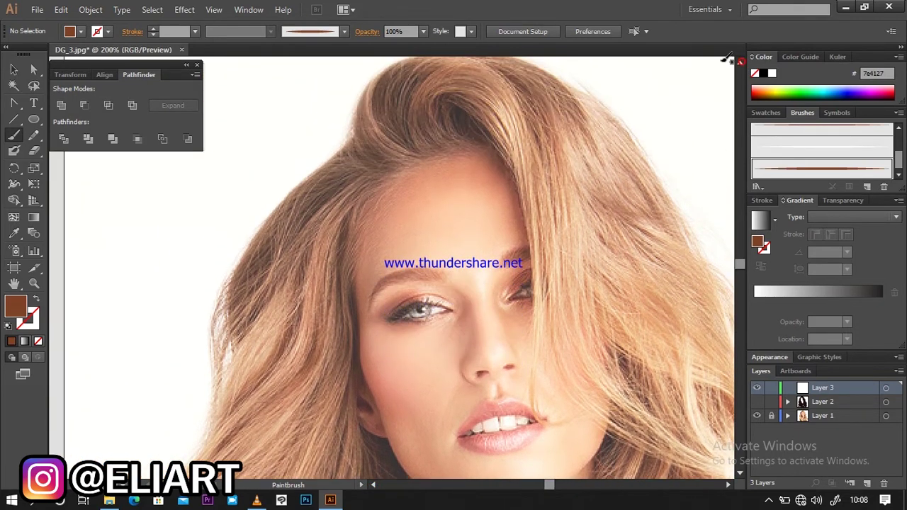
# - Set new strokes to 50% opacity with a brown stroke and no fill
pyautogui.click(424, 32)
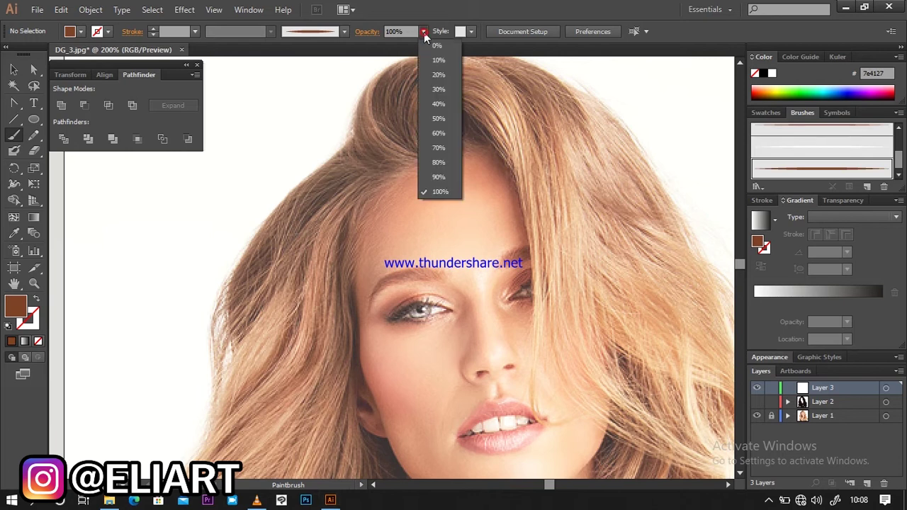
pyautogui.click(433, 117)
pyautogui.press('5')
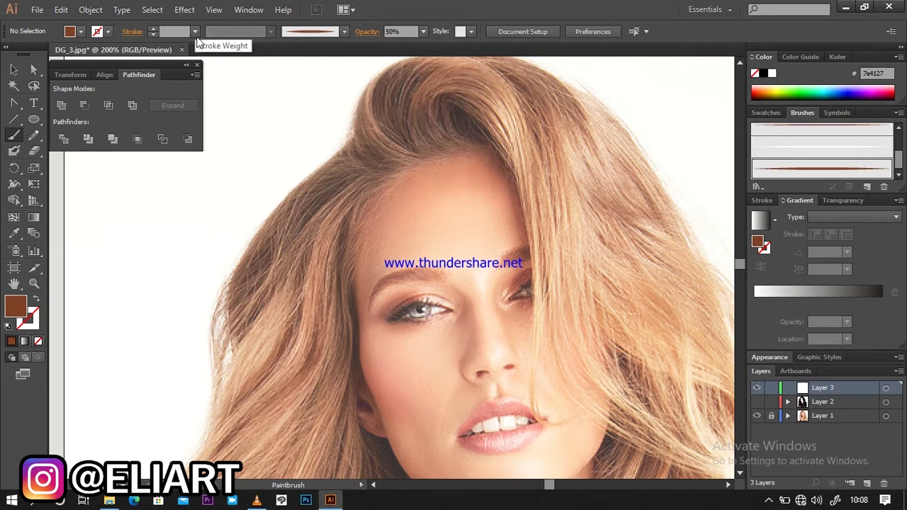
pyautogui.hotkey('shift', 'x')
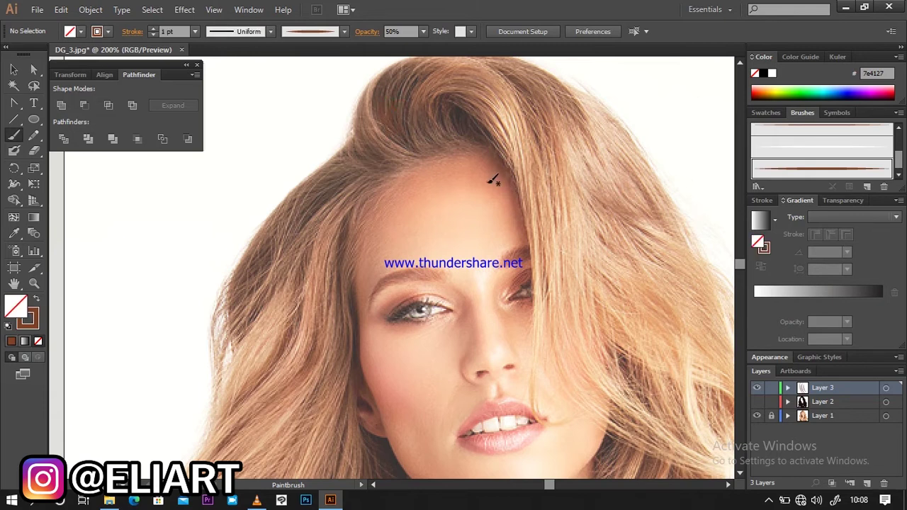
# - Hide Layer 2's dark hair shape after checking it
pyautogui.click(756, 401)
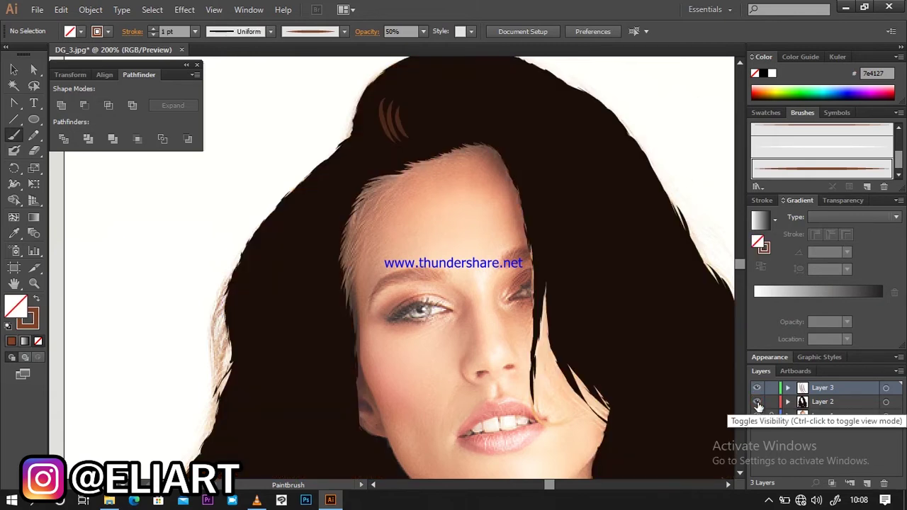
pyautogui.click(757, 401)
pyautogui.click(757, 401)
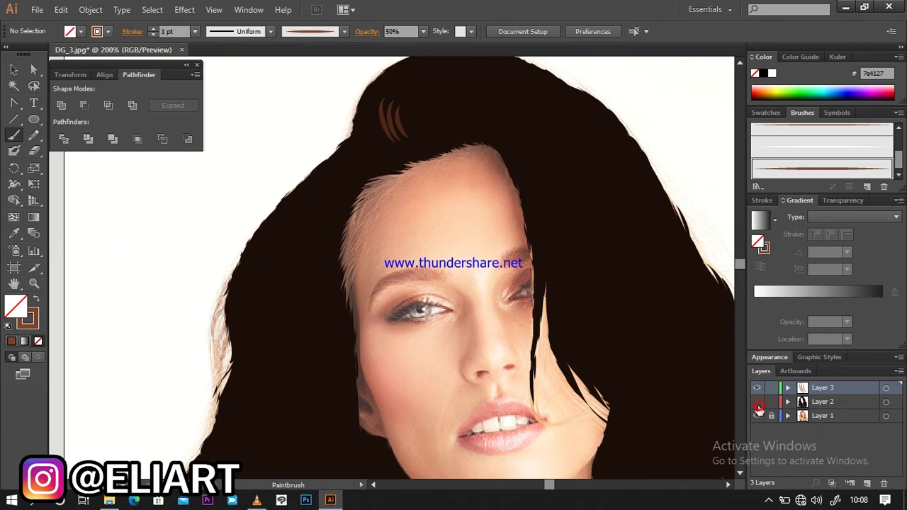
pyautogui.click(756, 402)
pyautogui.hotkey('ctrl', 'z')
pyautogui.hotkey('ctrl', 'shift', 'z')
pyautogui.hotkey('ctrl', 'z')
pyautogui.hotkey('ctrl', 'shift', 'z')
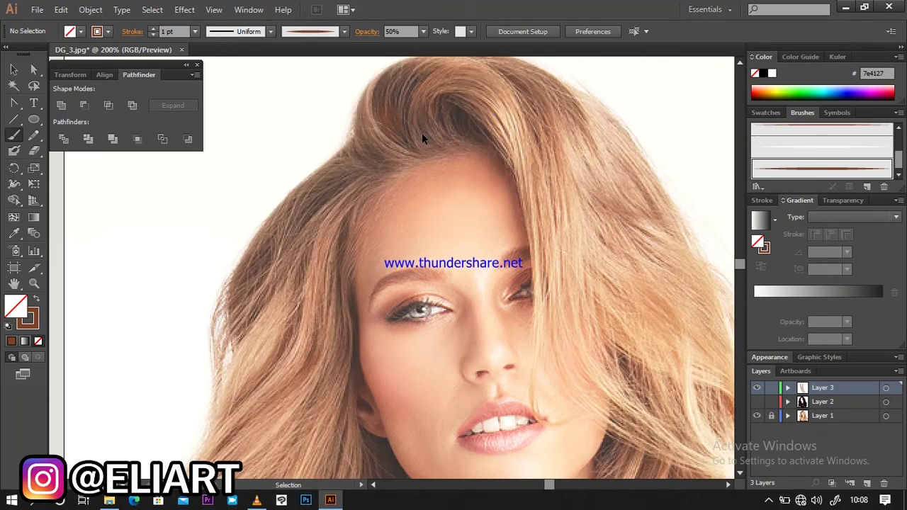
# - Keep brown as the brush stroke colour and set the stroke weight to 0.5 pt
pyautogui.hotkey('shift', 'x')
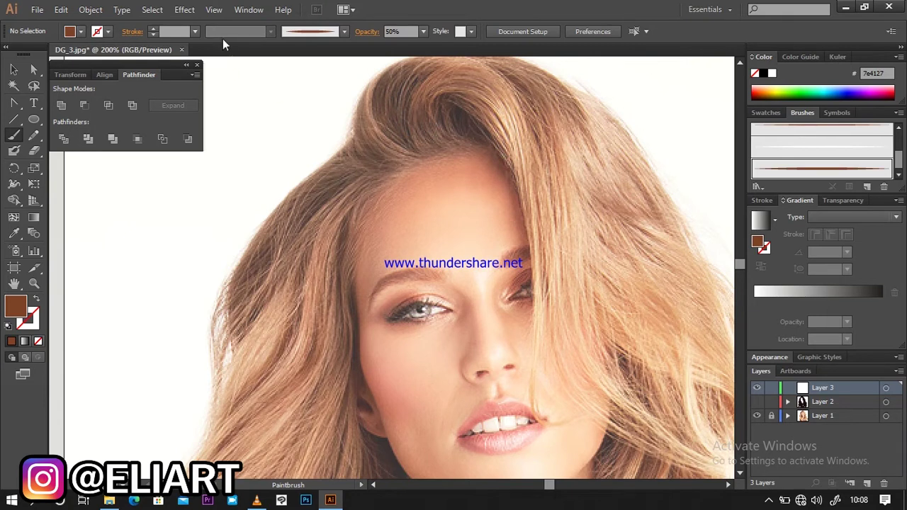
pyautogui.hotkey('shift', 'x')
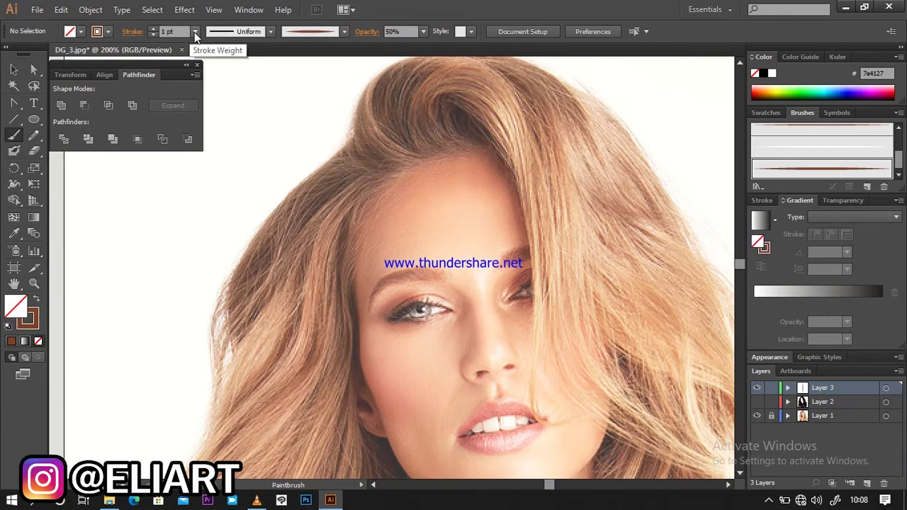
pyautogui.click(196, 34)
pyautogui.click(215, 59)
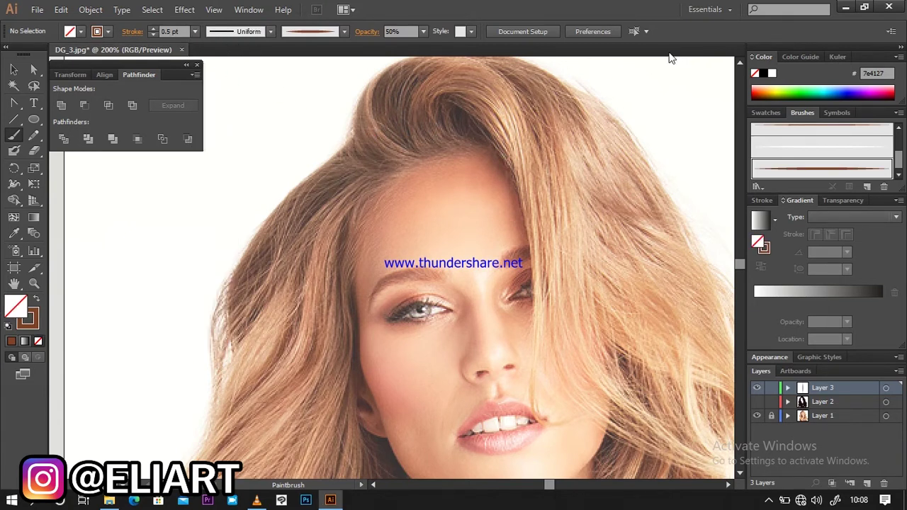
pyautogui.click(739, 63)
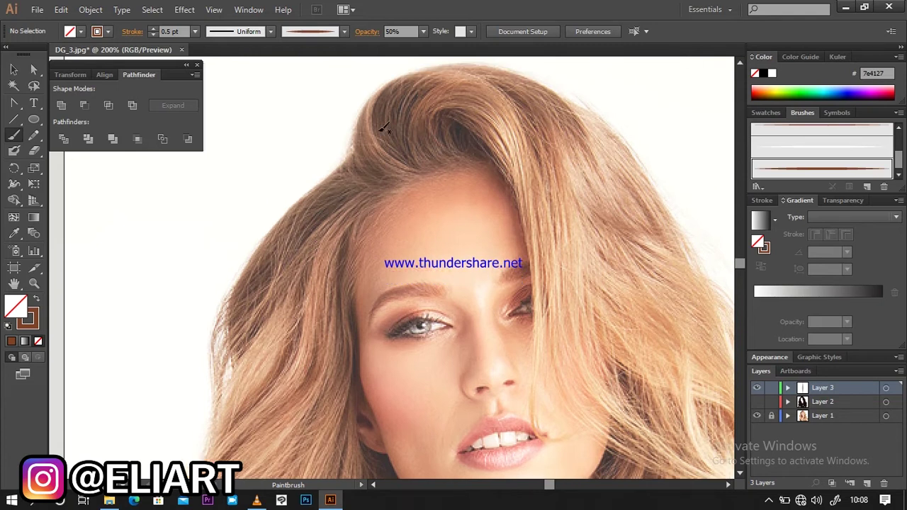
# - Paint curved brown strands down from the top of the hair across the crown
pyautogui.moveTo(366, 146)
pyautogui.mouseDown()
pyautogui.moveTo(369, 139)
pyautogui.moveTo(413, 165)
pyautogui.mouseUp()
pyautogui.moveTo(365, 107); pyautogui.dragTo(378, 155)
pyautogui.moveTo(374, 103); pyautogui.dragTo(408, 157)
pyautogui.moveTo(376, 105); pyautogui.dragTo(408, 113)
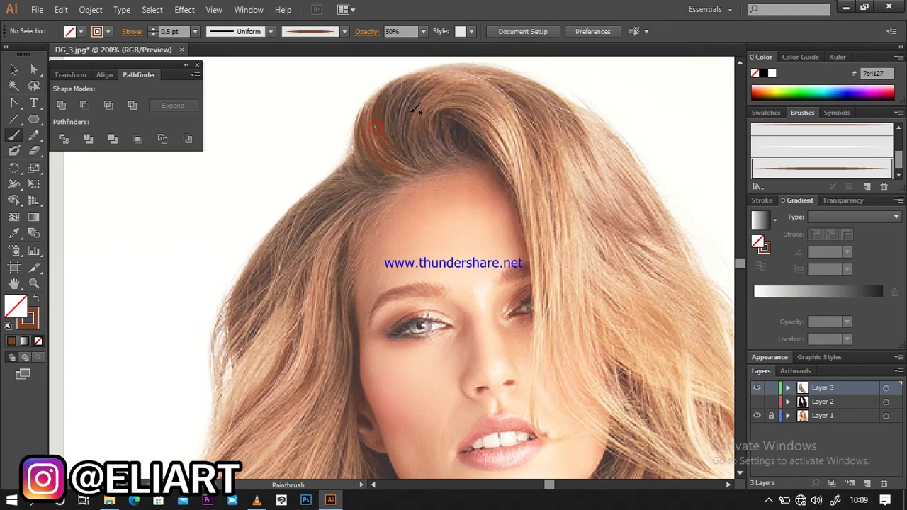
pyautogui.moveTo(437, 109); pyautogui.dragTo(438, 160)
pyautogui.moveTo(421, 114); pyautogui.dragTo(452, 163)
pyautogui.moveTo(410, 114); pyautogui.dragTo(442, 160)
pyautogui.moveTo(408, 86); pyautogui.dragTo(399, 126)
pyautogui.moveTo(426, 87)
pyautogui.mouseDown()
pyautogui.moveTo(407, 121)
pyautogui.moveTo(424, 138)
pyautogui.mouseUp()
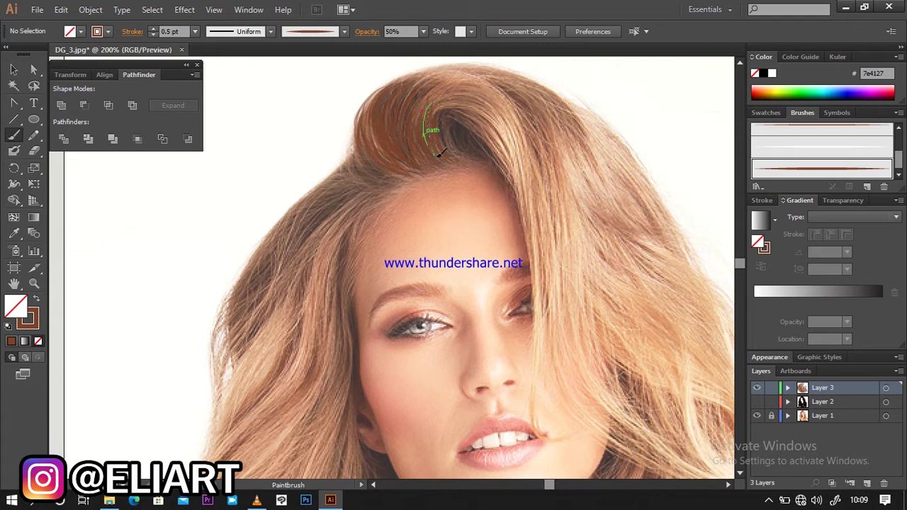
pyautogui.moveTo(367, 122); pyautogui.dragTo(392, 134)
pyautogui.moveTo(408, 97)
pyautogui.mouseDown()
pyautogui.moveTo(424, 159)
pyautogui.moveTo(444, 164)
pyautogui.moveTo(416, 175)
pyautogui.mouseUp()
pyautogui.moveTo(454, 123)
pyautogui.mouseDown()
pyautogui.moveTo(468, 125)
pyautogui.moveTo(477, 146)
pyautogui.moveTo(454, 141)
pyautogui.moveTo(445, 119)
pyautogui.moveTo(491, 146)
pyautogui.mouseUp()
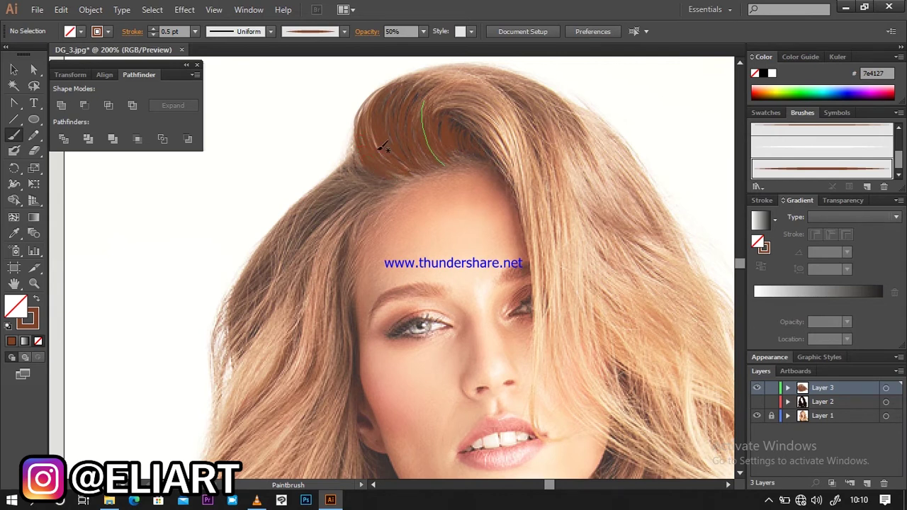
# - Paint strands along the front hairline, plus one more across the crown
pyautogui.moveTo(360, 154)
pyautogui.mouseDown()
pyautogui.moveTo(353, 157)
pyautogui.moveTo(383, 174)
pyautogui.mouseUp()
pyautogui.moveTo(388, 179)
pyautogui.mouseDown()
pyautogui.moveTo(340, 188)
pyautogui.moveTo(342, 169)
pyautogui.moveTo(293, 204)
pyautogui.moveTo(363, 187)
pyautogui.moveTo(345, 172)
pyautogui.mouseUp()
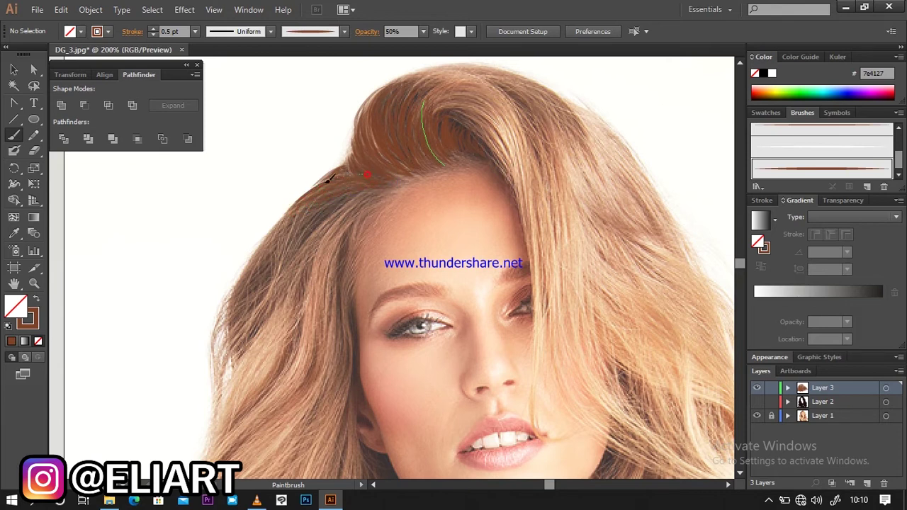
pyautogui.moveTo(403, 178); pyautogui.dragTo(358, 205)
pyautogui.moveTo(370, 205)
pyautogui.mouseDown()
pyautogui.moveTo(358, 221)
pyautogui.moveTo(364, 239)
pyautogui.mouseUp()
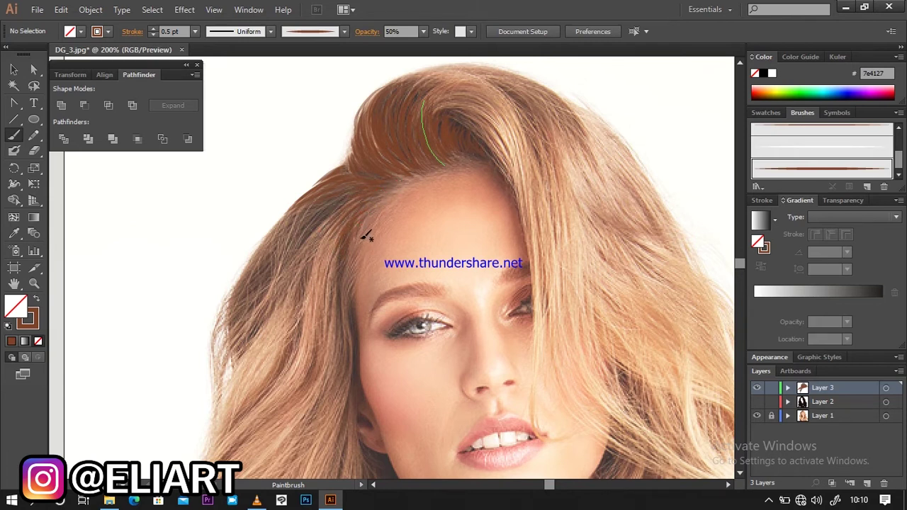
pyautogui.moveTo(358, 226); pyautogui.dragTo(352, 334)
pyautogui.moveTo(381, 201); pyautogui.dragTo(408, 169)
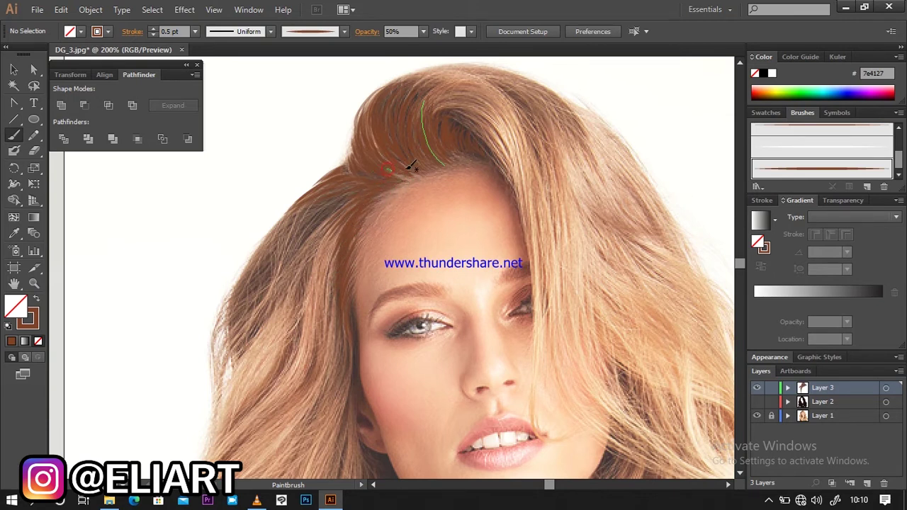
pyautogui.moveTo(450, 146); pyautogui.dragTo(488, 156)
# - Paint strands sweeping down-left along the left hairline
pyautogui.moveTo(334, 189); pyautogui.dragTo(314, 200)
pyautogui.moveTo(277, 231); pyautogui.dragTo(272, 235)
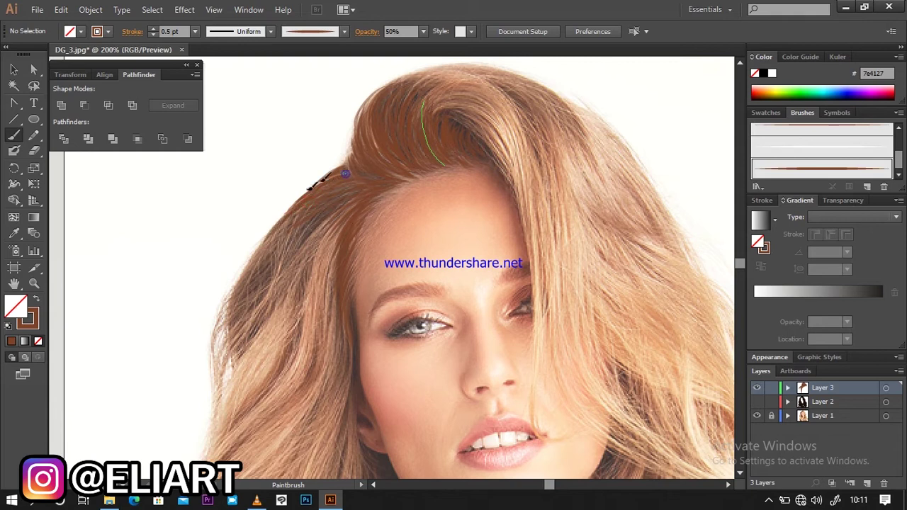
pyautogui.moveTo(300, 204)
pyautogui.mouseDown()
pyautogui.moveTo(263, 233)
pyautogui.moveTo(251, 260)
pyautogui.mouseUp()
pyautogui.moveTo(316, 216); pyautogui.dragTo(282, 250)
pyautogui.moveTo(340, 202); pyautogui.dragTo(309, 238)
pyautogui.moveTo(348, 193); pyautogui.dragTo(267, 267)
pyautogui.moveTo(311, 244)
pyautogui.mouseDown()
pyautogui.moveTo(280, 282)
pyautogui.moveTo(294, 293)
pyautogui.mouseUp()
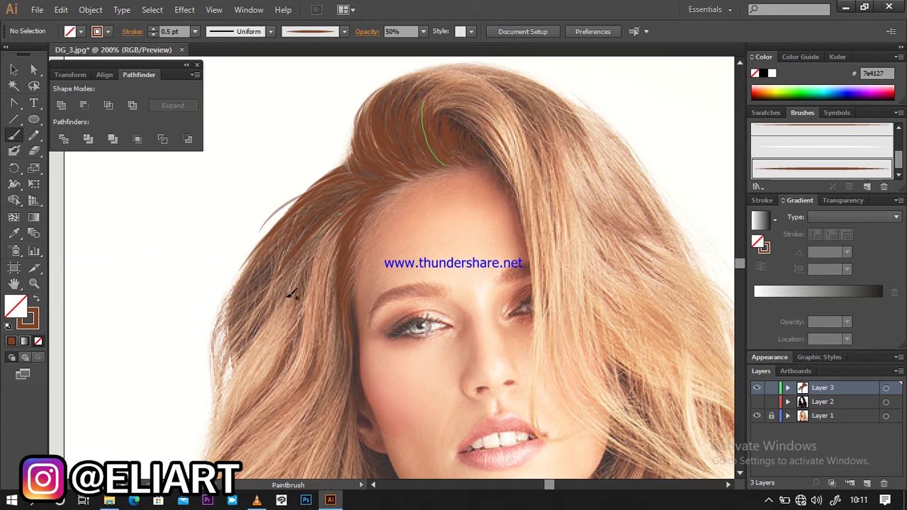
pyautogui.moveTo(344, 211); pyautogui.dragTo(316, 259)
pyautogui.moveTo(330, 229); pyautogui.dragTo(316, 304)
pyautogui.moveTo(335, 260)
pyautogui.mouseDown()
pyautogui.moveTo(330, 342)
pyautogui.moveTo(344, 313)
pyautogui.mouseUp()
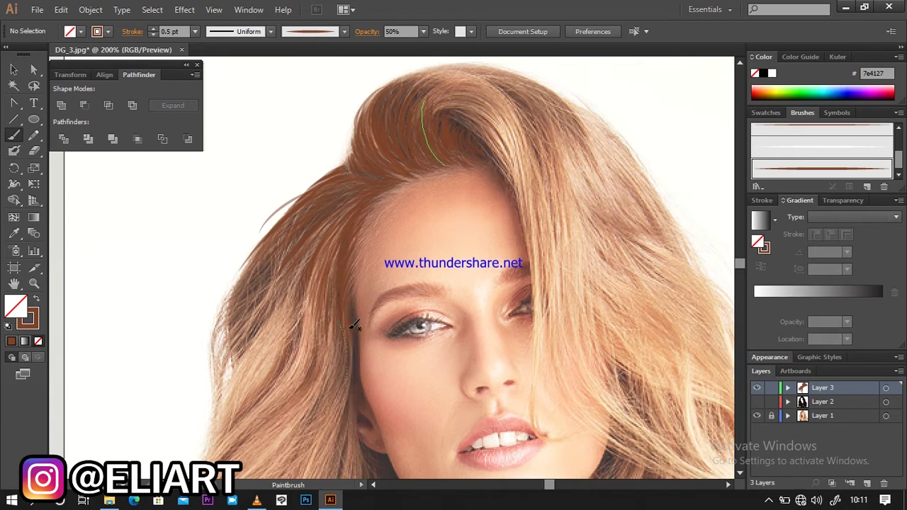
# - Add thin strands down the lower left hair
pyautogui.moveTo(333, 314); pyautogui.dragTo(324, 394)
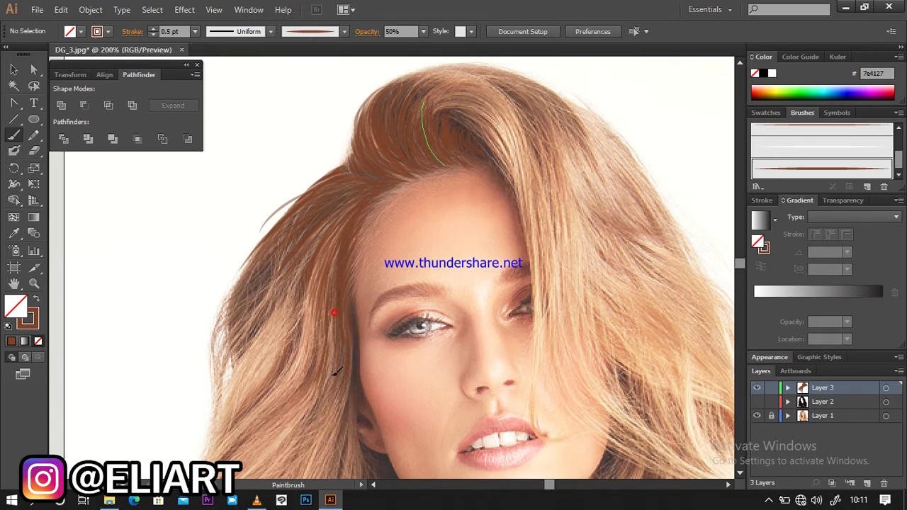
pyautogui.moveTo(331, 318); pyautogui.dragTo(337, 368)
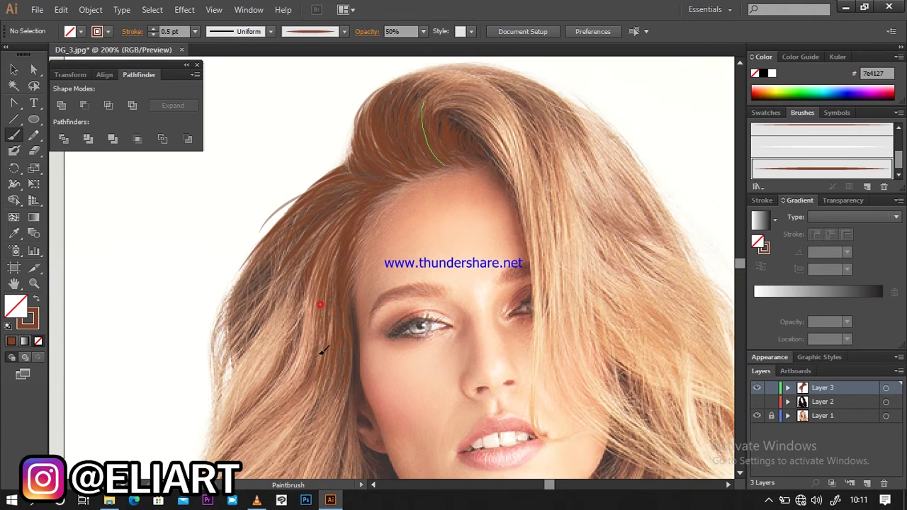
pyautogui.moveTo(314, 303); pyautogui.dragTo(295, 348)
pyautogui.moveTo(317, 267); pyautogui.dragTo(301, 352)
pyautogui.moveTo(307, 302); pyautogui.dragTo(289, 379)
pyautogui.moveTo(304, 286); pyautogui.dragTo(283, 354)
pyautogui.moveTo(307, 263); pyautogui.dragTo(287, 326)
pyautogui.moveTo(324, 233); pyautogui.dragTo(259, 371)
pyautogui.moveTo(300, 265)
pyautogui.mouseDown()
pyautogui.moveTo(263, 344)
pyautogui.moveTo(266, 332)
pyautogui.mouseUp()
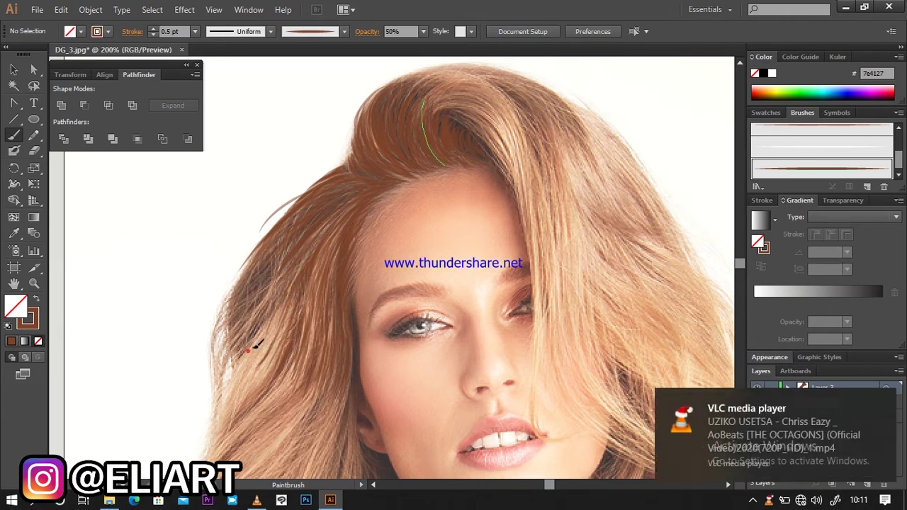
pyautogui.moveTo(286, 275); pyautogui.dragTo(259, 322)
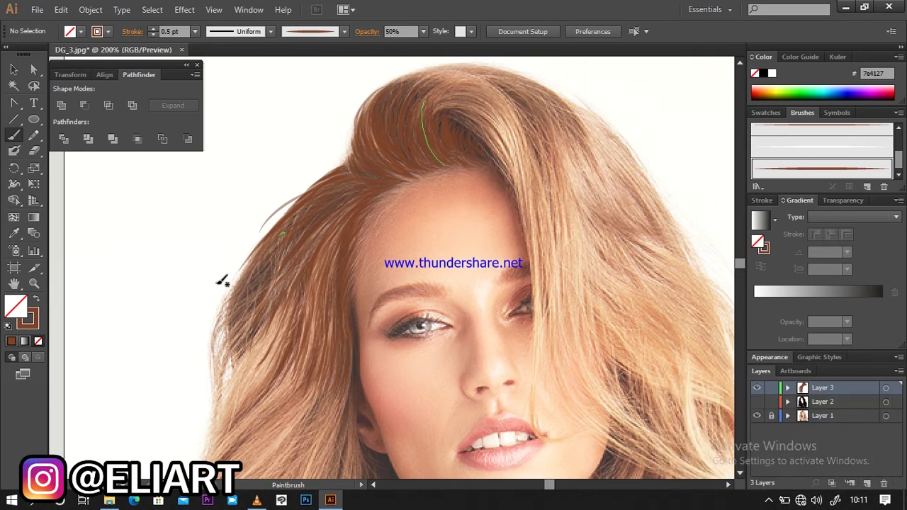
# - Compare against Layer 2, then paint strands over the upper-right hair and crown
pyautogui.click(757, 402)
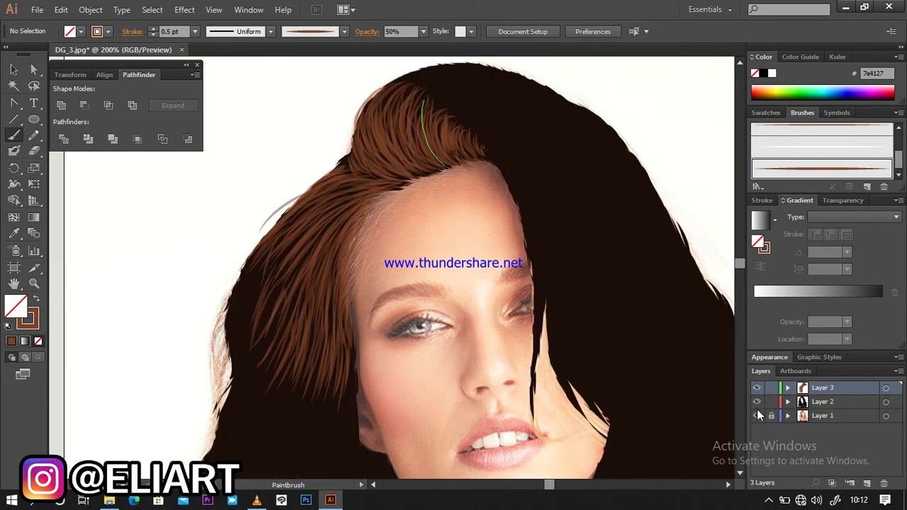
pyautogui.click(756, 401)
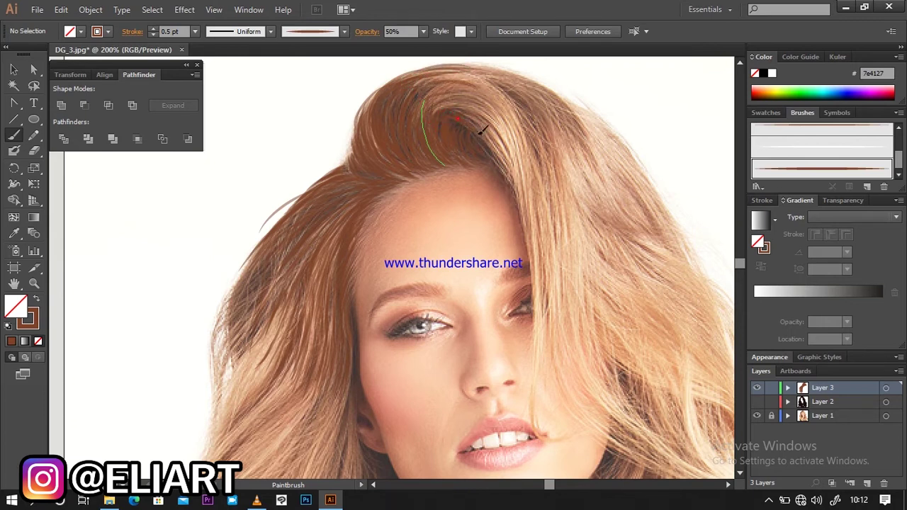
pyautogui.moveTo(513, 199); pyautogui.dragTo(498, 150)
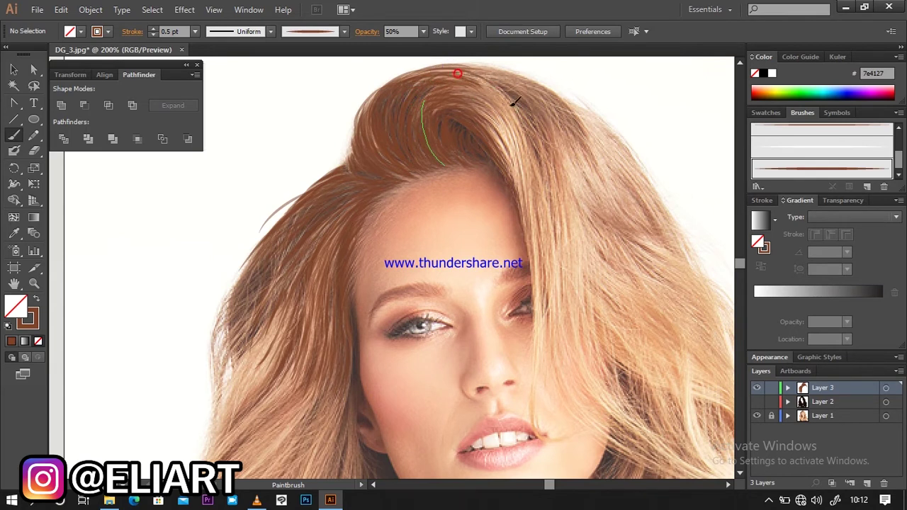
pyautogui.moveTo(493, 81); pyautogui.dragTo(524, 133)
pyautogui.moveTo(465, 76); pyautogui.dragTo(514, 159)
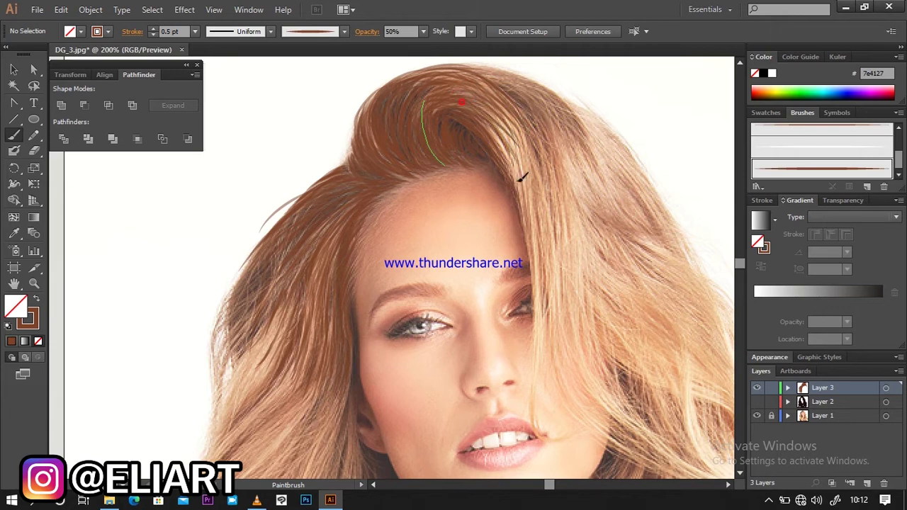
pyautogui.moveTo(497, 89); pyautogui.dragTo(541, 152)
pyautogui.moveTo(511, 115); pyautogui.dragTo(520, 177)
pyautogui.moveTo(494, 134); pyautogui.dragTo(531, 186)
pyautogui.moveTo(494, 154); pyautogui.dragTo(537, 222)
pyautogui.moveTo(511, 115); pyautogui.dragTo(546, 212)
pyautogui.moveTo(483, 131); pyautogui.dragTo(503, 126)
# - Trace strands along the top hairline and curving down-right, then show Layer 2
pyautogui.moveTo(459, 68); pyautogui.dragTo(536, 77)
pyautogui.moveTo(476, 67); pyautogui.dragTo(540, 85)
pyautogui.moveTo(475, 61)
pyautogui.mouseDown()
pyautogui.moveTo(542, 73)
pyautogui.moveTo(572, 146)
pyautogui.mouseUp()
pyautogui.moveTo(531, 85); pyautogui.dragTo(575, 133)
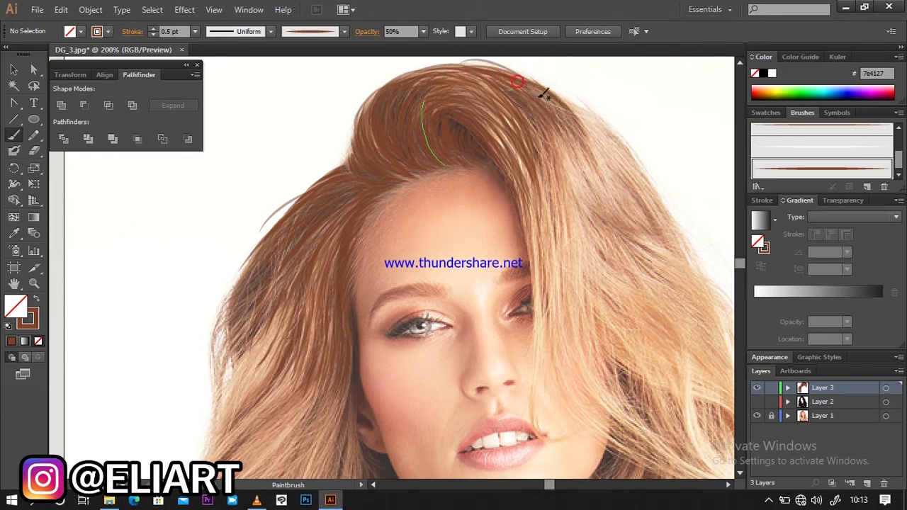
pyautogui.moveTo(558, 96); pyautogui.dragTo(605, 157)
pyautogui.moveTo(563, 99); pyautogui.dragTo(632, 182)
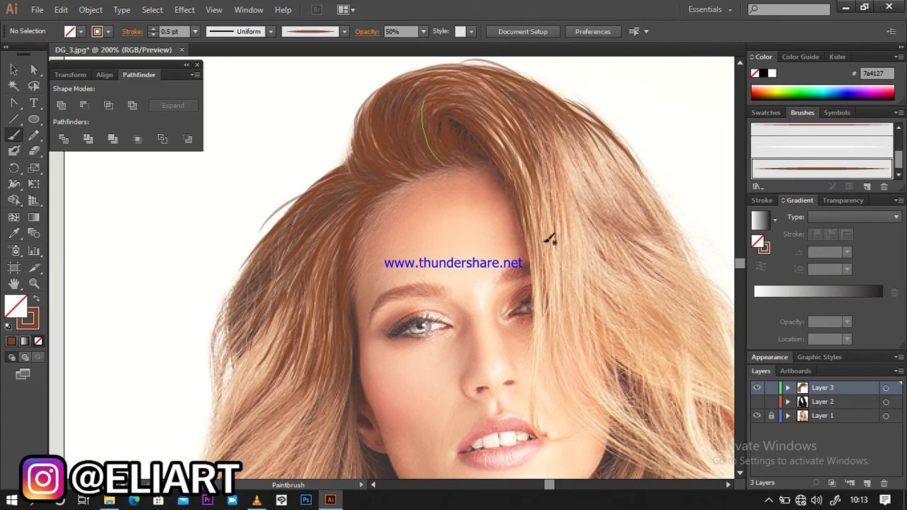
pyautogui.moveTo(521, 158); pyautogui.dragTo(548, 253)
pyautogui.moveTo(529, 134); pyautogui.dragTo(562, 235)
pyautogui.moveTo(530, 115); pyautogui.dragTo(563, 225)
pyautogui.moveTo(541, 128); pyautogui.dragTo(567, 231)
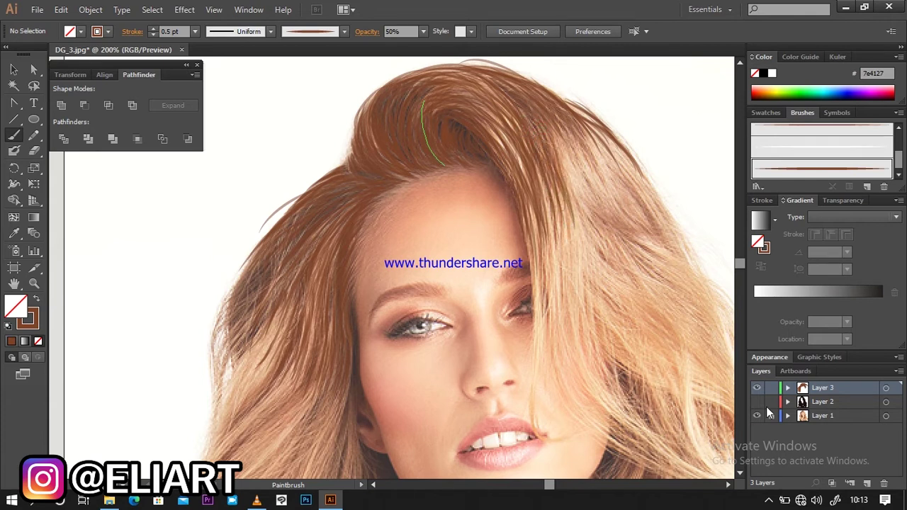
pyautogui.click(757, 401)
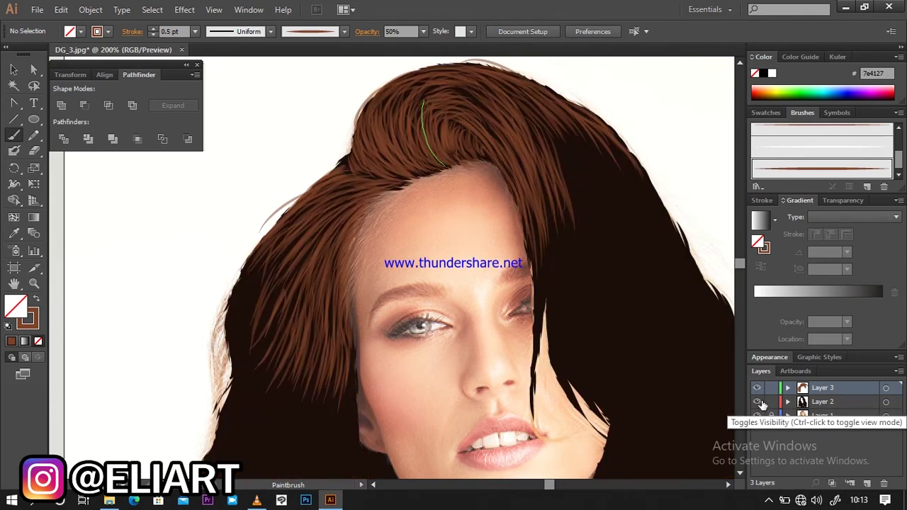
# - Hide Layer 2 and paint thin strands down the hair right of the parting
pyautogui.click(756, 402)
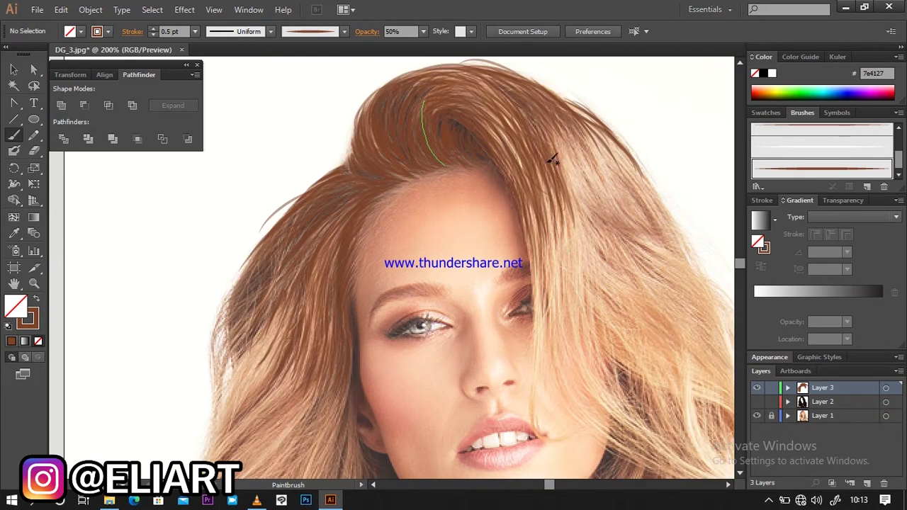
pyautogui.moveTo(569, 214); pyautogui.dragTo(578, 275)
pyautogui.moveTo(544, 201); pyautogui.dragTo(553, 318)
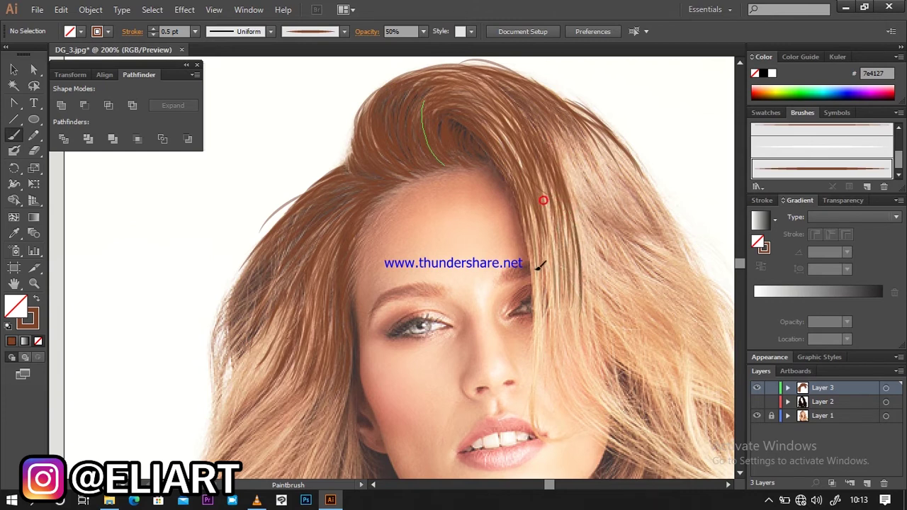
pyautogui.moveTo(528, 233); pyautogui.dragTo(531, 287)
pyautogui.moveTo(542, 193); pyautogui.dragTo(557, 256)
pyautogui.moveTo(562, 182); pyautogui.dragTo(591, 318)
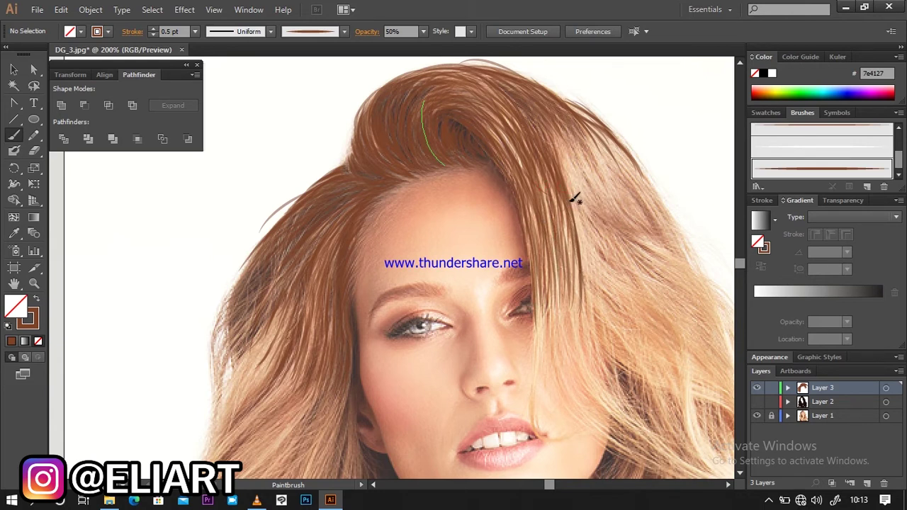
pyautogui.moveTo(544, 138); pyautogui.dragTo(593, 253)
pyautogui.moveTo(570, 199); pyautogui.dragTo(589, 304)
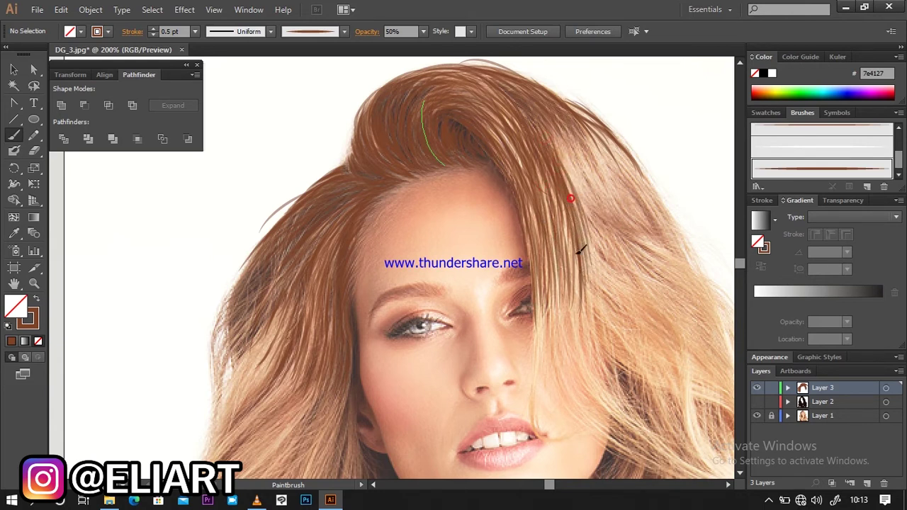
pyautogui.moveTo(523, 111); pyautogui.dragTo(571, 224)
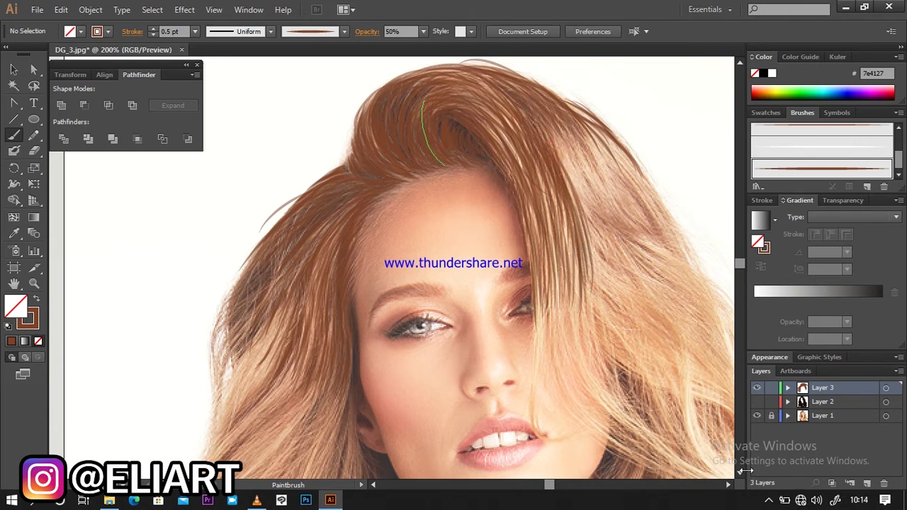
# - Paint long dark strands down over the cheek toward the chin
pyautogui.click(739, 473)
pyautogui.click(727, 484)
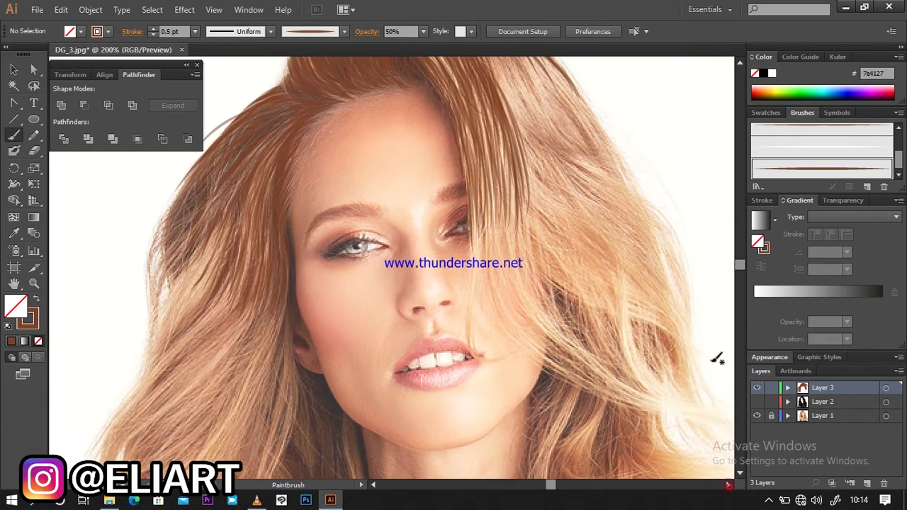
pyautogui.click(739, 63)
pyautogui.moveTo(478, 240); pyautogui.dragTo(468, 404)
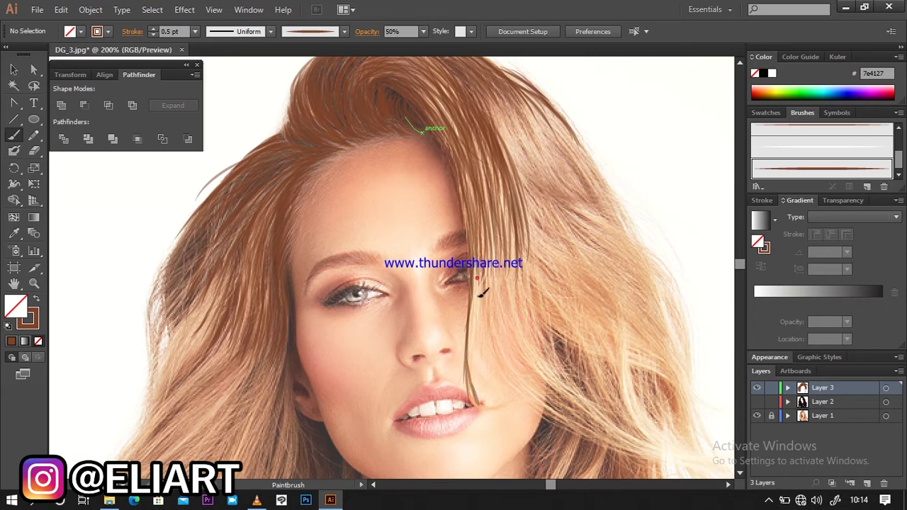
pyautogui.moveTo(478, 263); pyautogui.dragTo(473, 402)
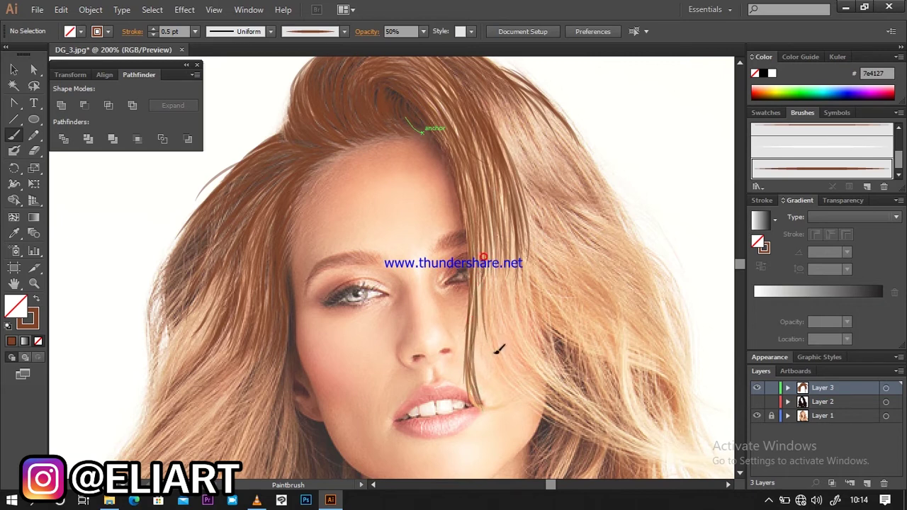
pyautogui.moveTo(483, 314)
pyautogui.mouseDown()
pyautogui.moveTo(507, 382)
pyautogui.moveTo(528, 409)
pyautogui.mouseUp()
pyautogui.moveTo(496, 266); pyautogui.dragTo(546, 398)
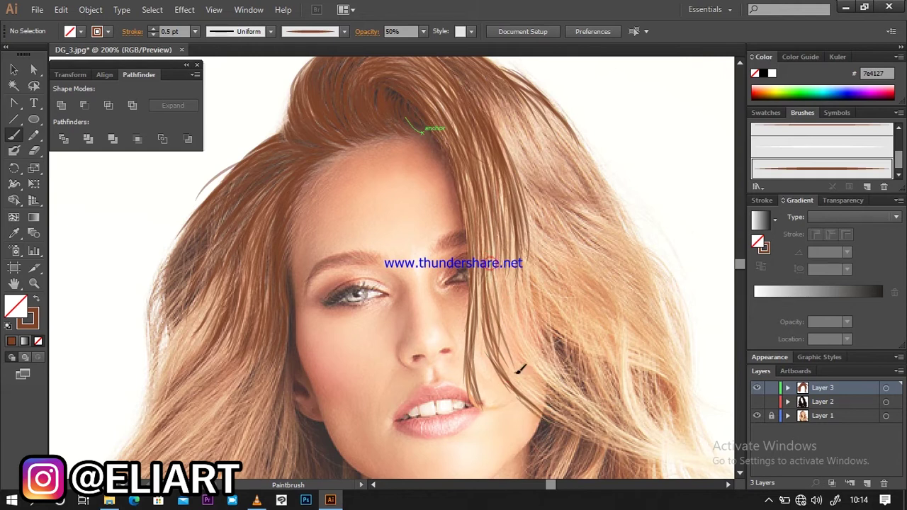
pyautogui.hotkey('ctrl', '-')
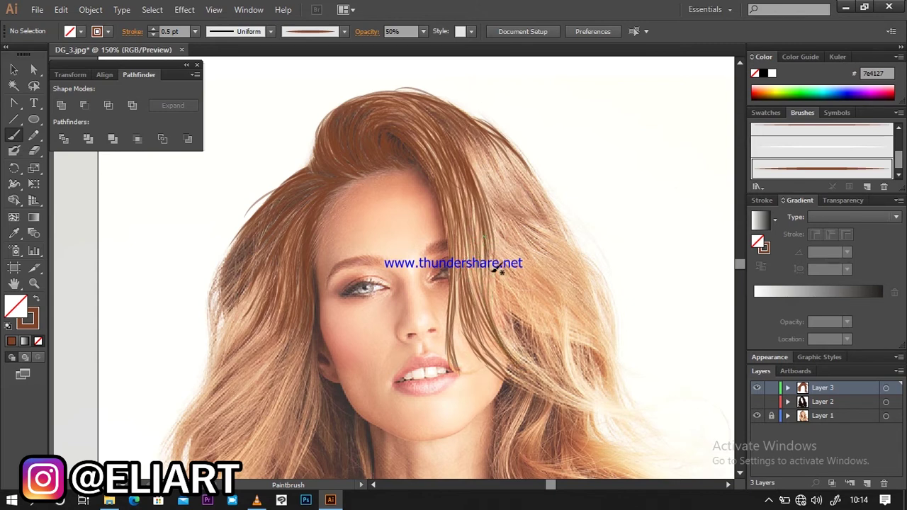
# - Paint long strands sweeping down-right through the hair beside the face
pyautogui.moveTo(490, 253)
pyautogui.mouseDown()
pyautogui.moveTo(524, 386)
pyautogui.moveTo(523, 371)
pyautogui.mouseUp()
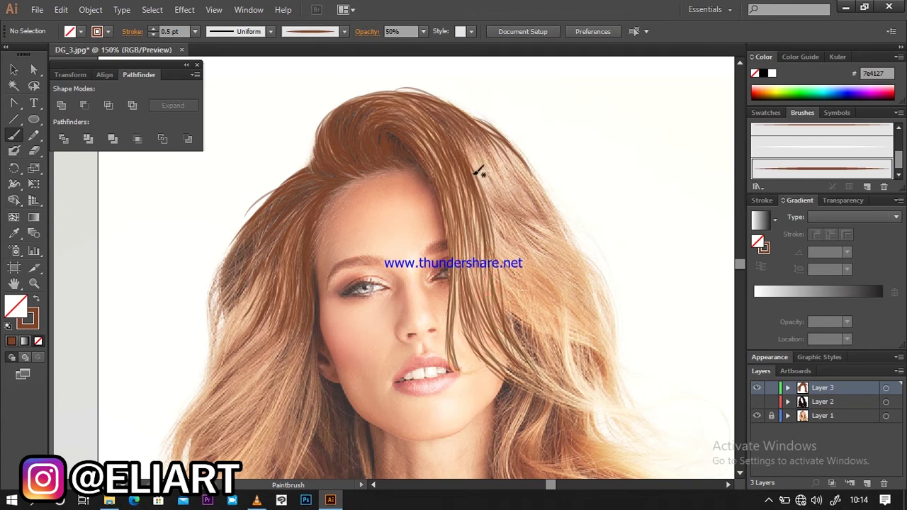
pyautogui.moveTo(457, 144); pyautogui.dragTo(520, 224)
pyautogui.moveTo(465, 139)
pyautogui.mouseDown()
pyautogui.moveTo(530, 211)
pyautogui.moveTo(519, 221)
pyautogui.mouseUp()
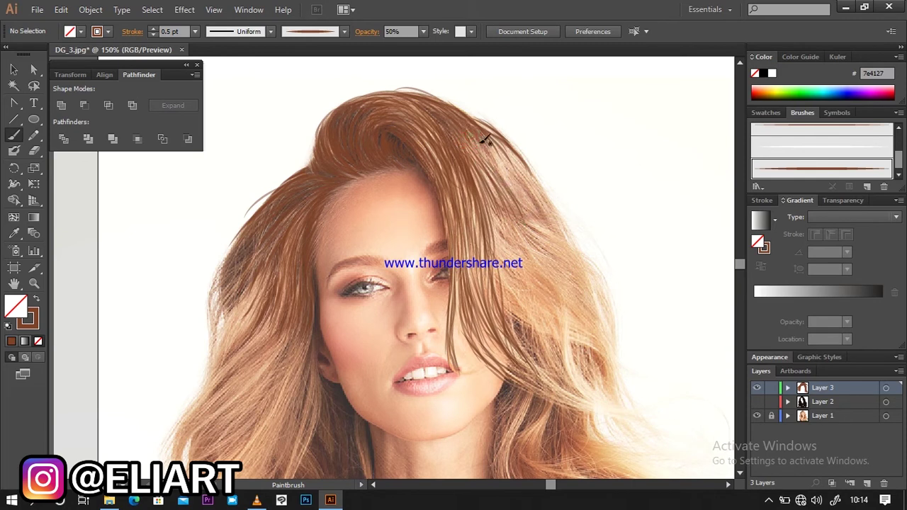
pyautogui.moveTo(515, 152); pyautogui.dragTo(557, 216)
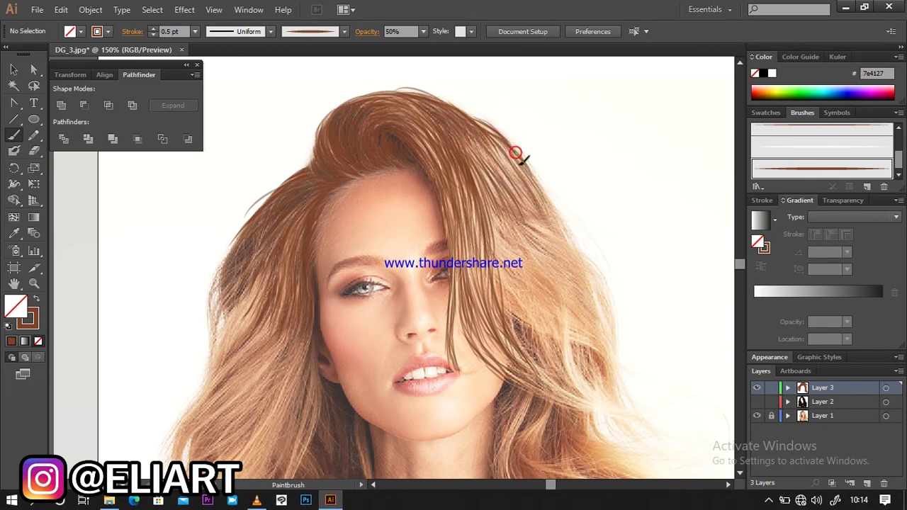
pyautogui.moveTo(476, 140); pyautogui.dragTo(497, 200)
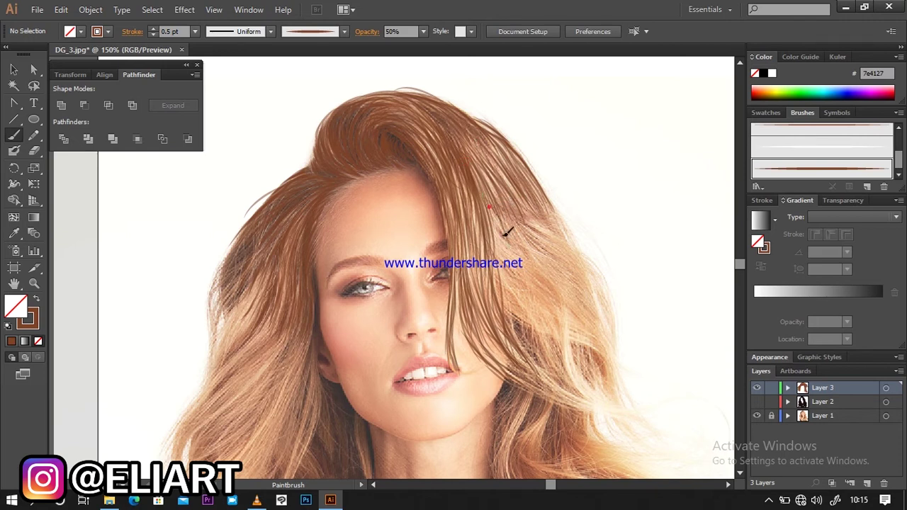
pyautogui.moveTo(496, 214); pyautogui.dragTo(591, 318)
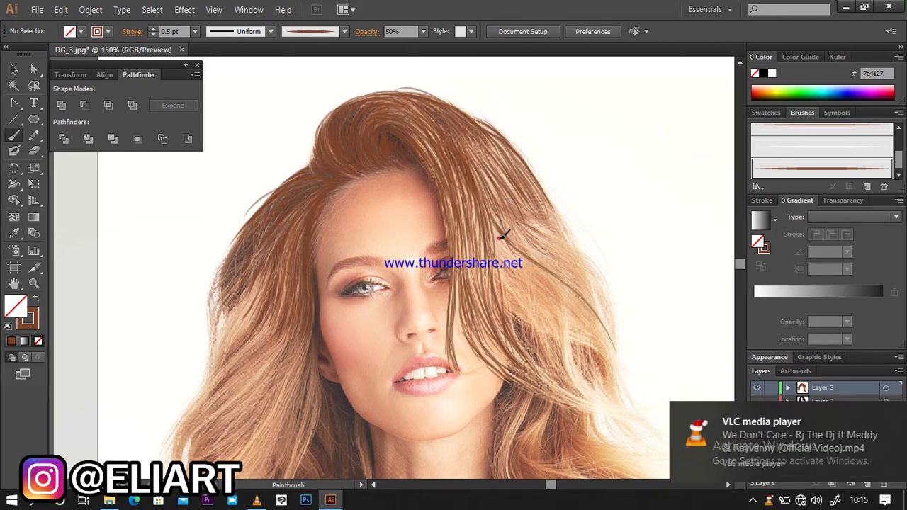
pyautogui.moveTo(504, 272); pyautogui.dragTo(621, 365)
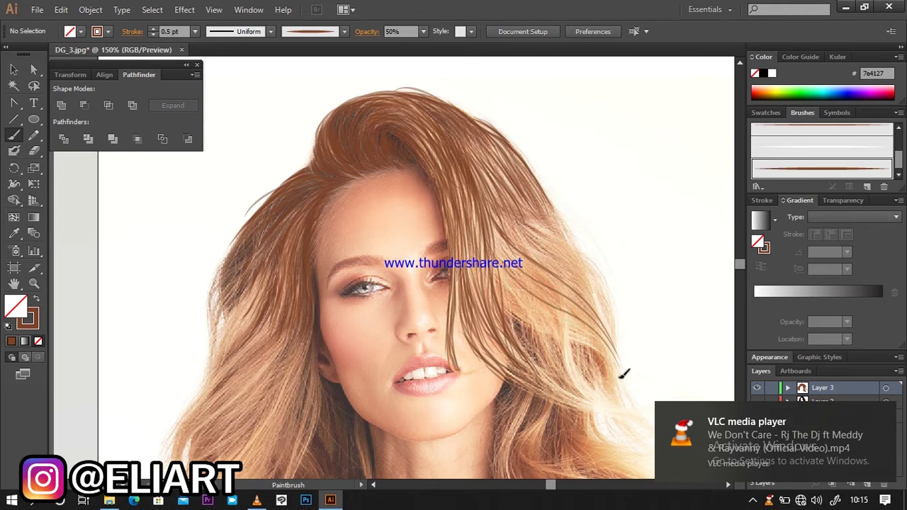
pyautogui.moveTo(524, 306); pyautogui.dragTo(597, 348)
pyautogui.moveTo(496, 243)
pyautogui.mouseDown()
pyautogui.moveTo(546, 273)
pyautogui.moveTo(602, 327)
pyautogui.mouseUp()
pyautogui.moveTo(534, 289); pyautogui.dragTo(564, 299)
pyautogui.moveTo(500, 288); pyautogui.dragTo(618, 362)
pyautogui.moveTo(495, 209)
pyautogui.mouseDown()
pyautogui.moveTo(544, 251)
pyautogui.moveTo(567, 255)
pyautogui.moveTo(566, 243)
pyautogui.moveTo(544, 228)
pyautogui.moveTo(611, 320)
pyautogui.mouseUp()
# - Fill the upper and lower right-side hair with more strands
pyautogui.moveTo(552, 229); pyautogui.dragTo(603, 289)
pyautogui.moveTo(548, 208)
pyautogui.mouseDown()
pyautogui.moveTo(607, 289)
pyautogui.moveTo(600, 280)
pyautogui.moveTo(617, 339)
pyautogui.mouseUp()
pyautogui.moveTo(579, 277); pyautogui.dragTo(625, 368)
pyautogui.moveTo(593, 296); pyautogui.dragTo(619, 358)
pyautogui.moveTo(538, 187); pyautogui.dragTo(570, 241)
pyautogui.moveTo(537, 186); pyautogui.dragTo(570, 250)
pyautogui.moveTo(506, 192); pyautogui.dragTo(558, 244)
pyautogui.moveTo(518, 222); pyautogui.dragTo(542, 248)
pyautogui.moveTo(491, 217)
pyautogui.mouseDown()
pyautogui.moveTo(553, 309)
pyautogui.moveTo(505, 272)
pyautogui.moveTo(585, 330)
pyautogui.mouseUp()
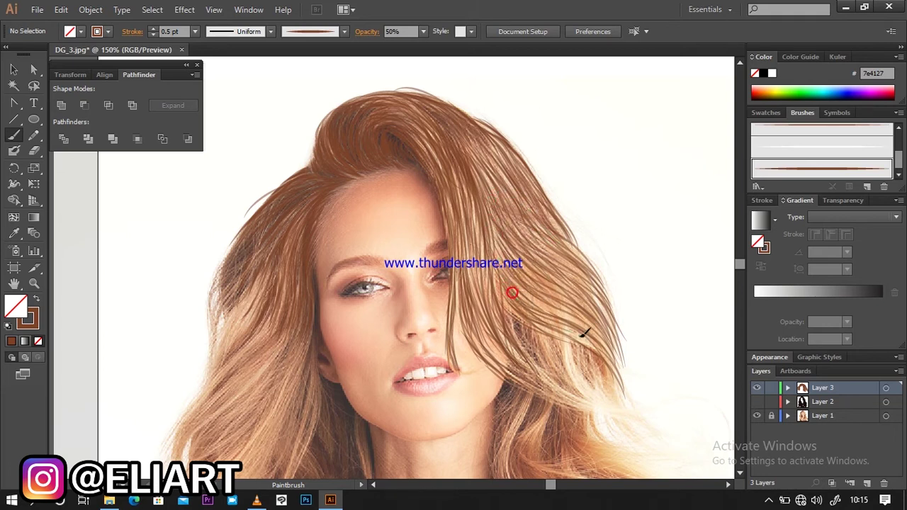
pyautogui.moveTo(531, 294); pyautogui.dragTo(607, 359)
pyautogui.moveTo(557, 244); pyautogui.dragTo(604, 320)
# - Paint strands along the hair's right edge, trailing down-right past it
pyautogui.scroll(-5, 740, 475)
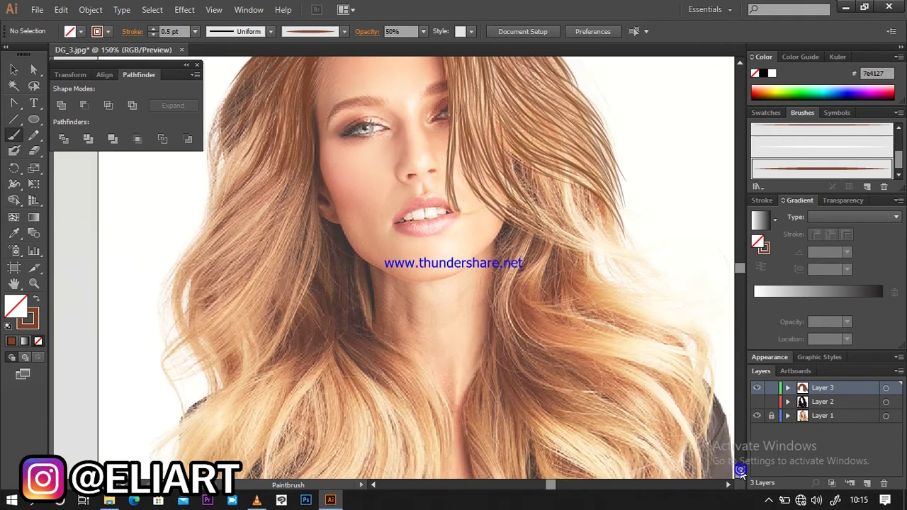
pyautogui.moveTo(603, 178); pyautogui.dragTo(624, 229)
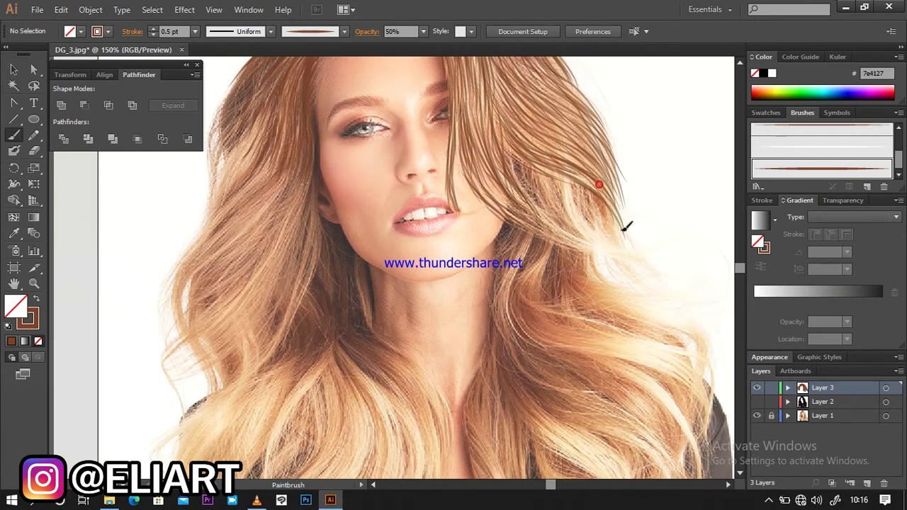
pyautogui.moveTo(502, 186); pyautogui.dragTo(575, 229)
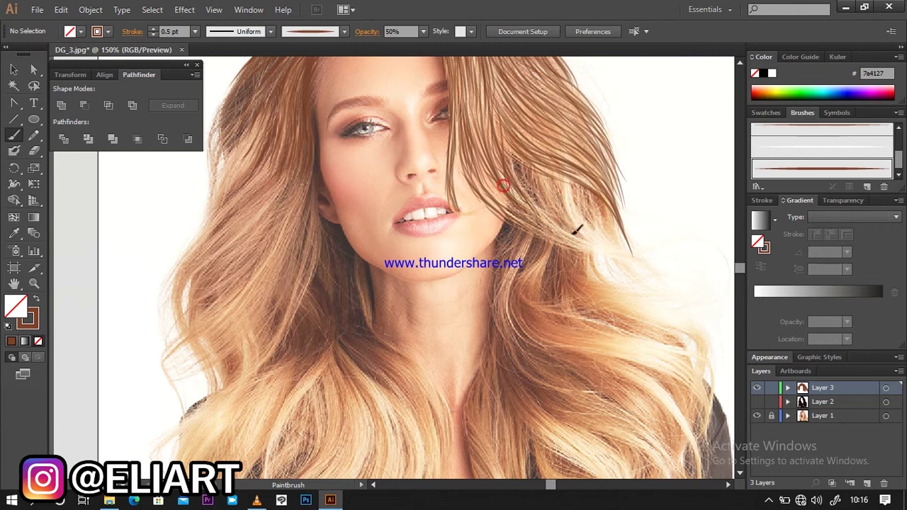
pyautogui.moveTo(480, 174); pyautogui.dragTo(593, 248)
pyautogui.moveTo(546, 187)
pyautogui.mouseDown()
pyautogui.moveTo(602, 241)
pyautogui.moveTo(672, 284)
pyautogui.mouseUp()
pyautogui.moveTo(588, 236); pyautogui.dragTo(669, 291)
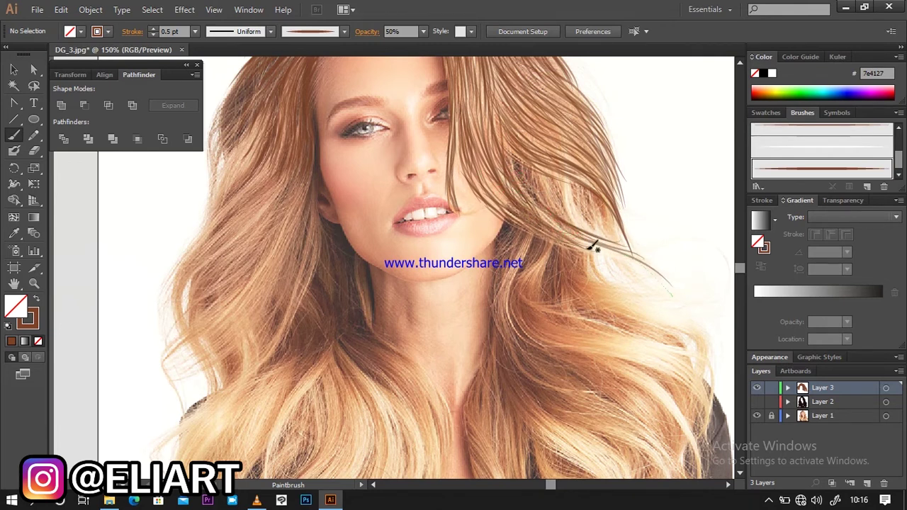
pyautogui.moveTo(573, 229); pyautogui.dragTo(659, 279)
# - Add more thin down-right strands within the right-side hair
pyautogui.moveTo(549, 220); pyautogui.dragTo(641, 271)
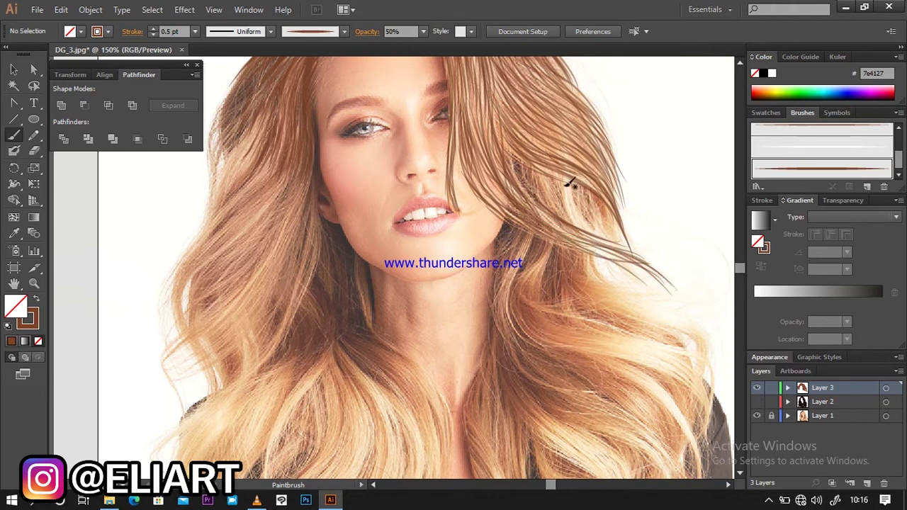
pyautogui.moveTo(564, 180)
pyautogui.mouseDown()
pyautogui.moveTo(607, 233)
pyautogui.moveTo(629, 241)
pyautogui.mouseUp()
pyautogui.moveTo(540, 188); pyautogui.dragTo(560, 216)
pyautogui.moveTo(501, 139); pyautogui.dragTo(600, 236)
pyautogui.moveTo(527, 169); pyautogui.dragTo(591, 235)
pyautogui.moveTo(505, 147)
pyautogui.mouseDown()
pyautogui.moveTo(568, 222)
pyautogui.moveTo(636, 243)
pyautogui.mouseUp()
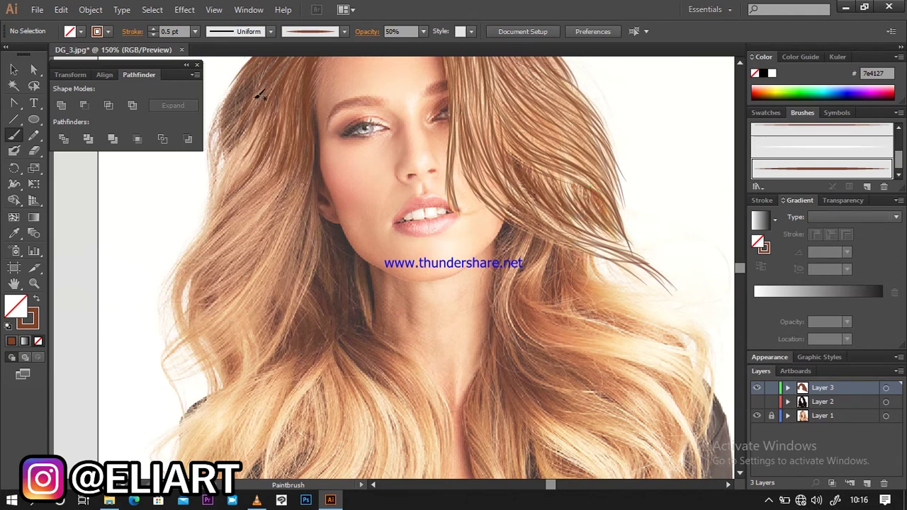
# - Paint brown art-brush strands down the upper-left hair, beside the left cheek and below it
pyautogui.moveTo(259, 136); pyautogui.dragTo(236, 169)
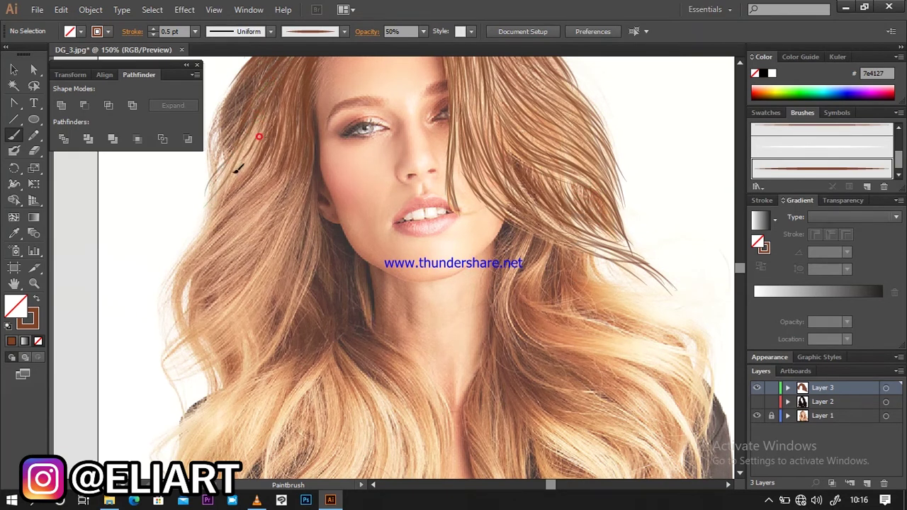
pyautogui.moveTo(255, 70); pyautogui.dragTo(222, 137)
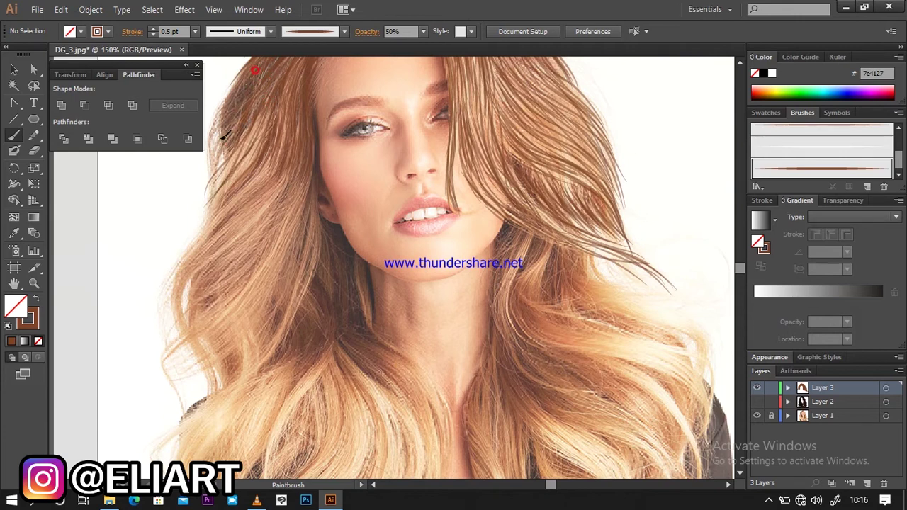
pyautogui.moveTo(250, 73); pyautogui.dragTo(220, 152)
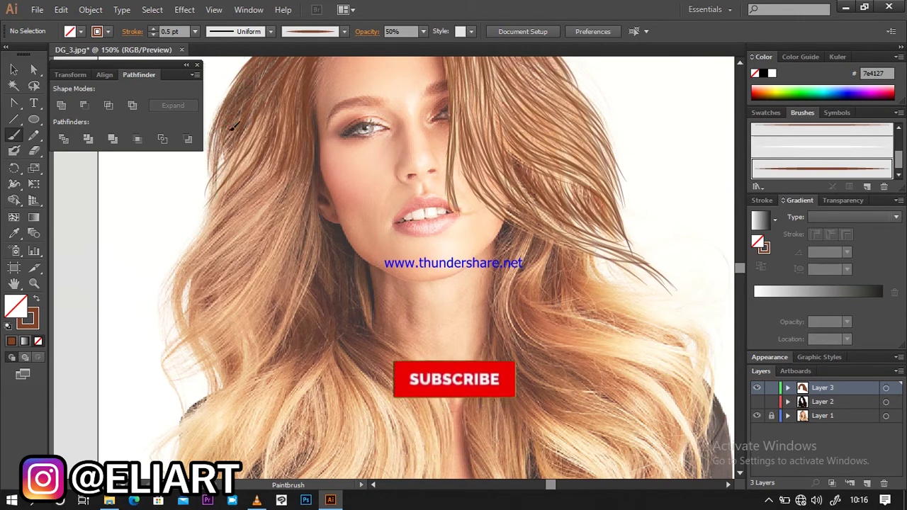
pyautogui.moveTo(252, 121); pyautogui.dragTo(219, 198)
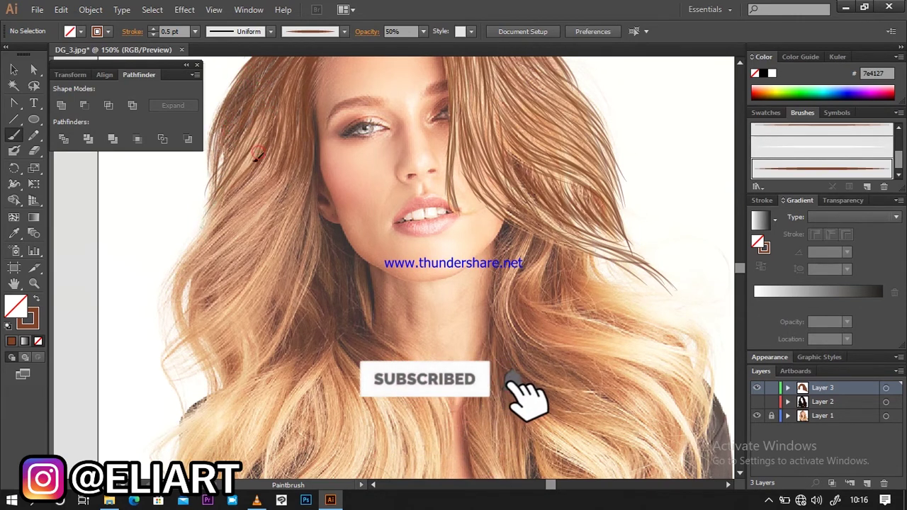
pyautogui.moveTo(276, 171)
pyautogui.mouseDown()
pyautogui.moveTo(256, 196)
pyautogui.moveTo(265, 204)
pyautogui.mouseUp()
pyautogui.moveTo(282, 153)
pyautogui.mouseDown()
pyautogui.moveTo(237, 258)
pyautogui.moveTo(265, 263)
pyautogui.mouseUp()
pyautogui.moveTo(312, 170); pyautogui.dragTo(302, 253)
pyautogui.moveTo(319, 195); pyautogui.dragTo(300, 280)
pyautogui.moveTo(318, 215); pyautogui.dragTo(309, 291)
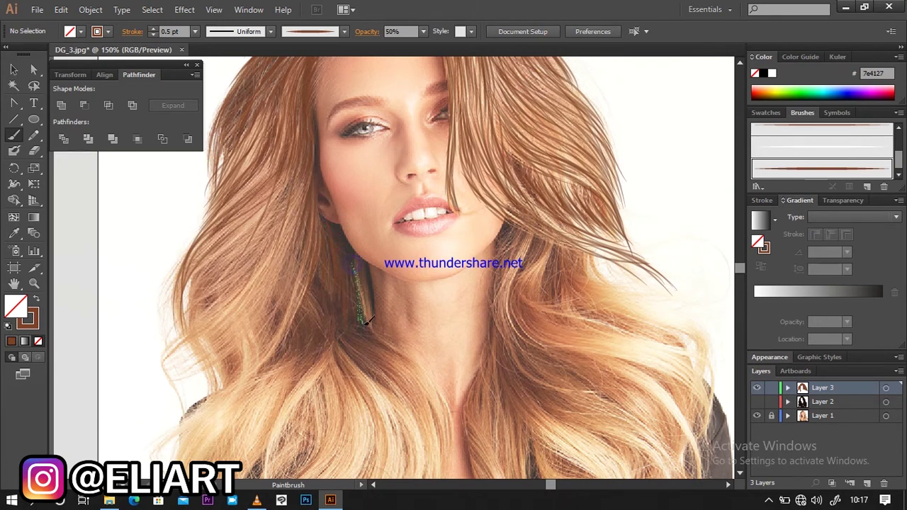
# - Add a strand beside the neck and strands sweeping down-left toward the outer left hair
pyautogui.moveTo(361, 266); pyautogui.dragTo(368, 319)
pyautogui.moveTo(275, 179); pyautogui.dragTo(243, 224)
pyautogui.moveTo(276, 156)
pyautogui.mouseDown()
pyautogui.moveTo(222, 227)
pyautogui.moveTo(219, 203)
pyautogui.mouseUp()
pyautogui.moveTo(273, 140); pyautogui.dragTo(225, 216)
pyautogui.moveTo(266, 124)
pyautogui.mouseDown()
pyautogui.moveTo(205, 213)
pyautogui.moveTo(197, 244)
pyautogui.mouseUp()
pyautogui.moveTo(274, 158); pyautogui.dragTo(191, 289)
pyautogui.moveTo(202, 248); pyautogui.dragTo(172, 337)
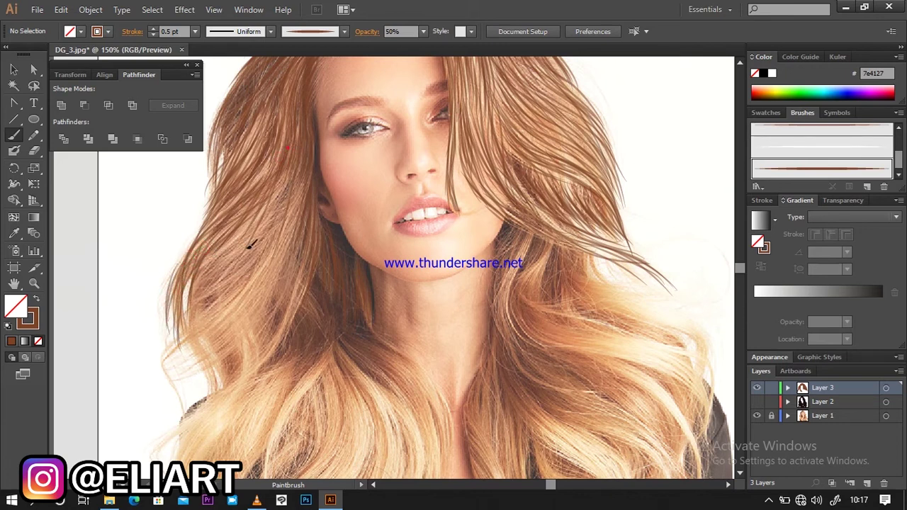
# - Paint more brown strands running down-left through the middle of the left hair
pyautogui.moveTo(264, 209); pyautogui.dragTo(213, 280)
pyautogui.moveTo(290, 187); pyautogui.dragTo(268, 305)
pyautogui.moveTo(301, 221); pyautogui.dragTo(272, 299)
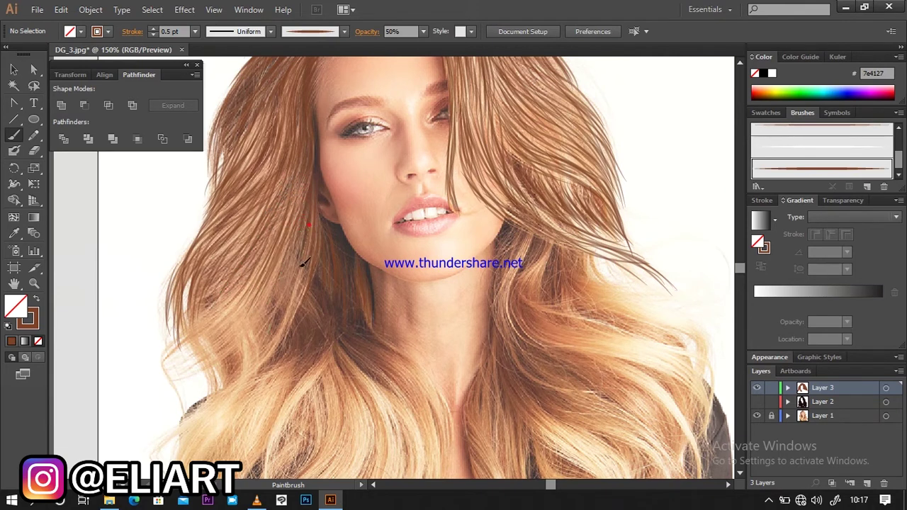
pyautogui.moveTo(317, 239)
pyautogui.mouseDown()
pyautogui.moveTo(301, 301)
pyautogui.moveTo(274, 319)
pyautogui.mouseUp()
pyautogui.moveTo(314, 197); pyautogui.dragTo(280, 283)
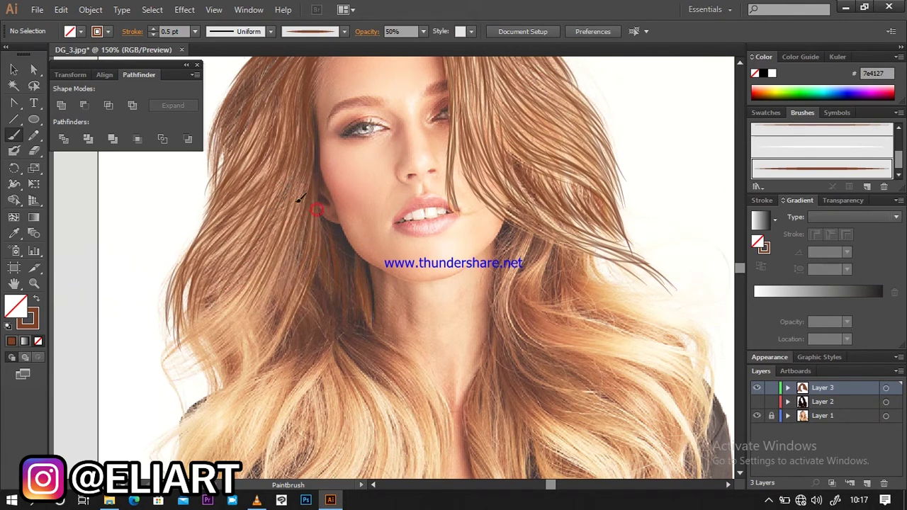
pyautogui.moveTo(294, 173); pyautogui.dragTo(238, 298)
pyautogui.moveTo(267, 251); pyautogui.dragTo(176, 379)
# - Extend brown strands down-left into the lower-left hair waves
pyautogui.moveTo(247, 289); pyautogui.dragTo(177, 386)
pyautogui.moveTo(263, 281); pyautogui.dragTo(191, 397)
pyautogui.moveTo(263, 301); pyautogui.dragTo(189, 404)
pyautogui.moveTo(269, 326); pyautogui.dragTo(239, 377)
pyautogui.moveTo(293, 283); pyautogui.dragTo(262, 341)
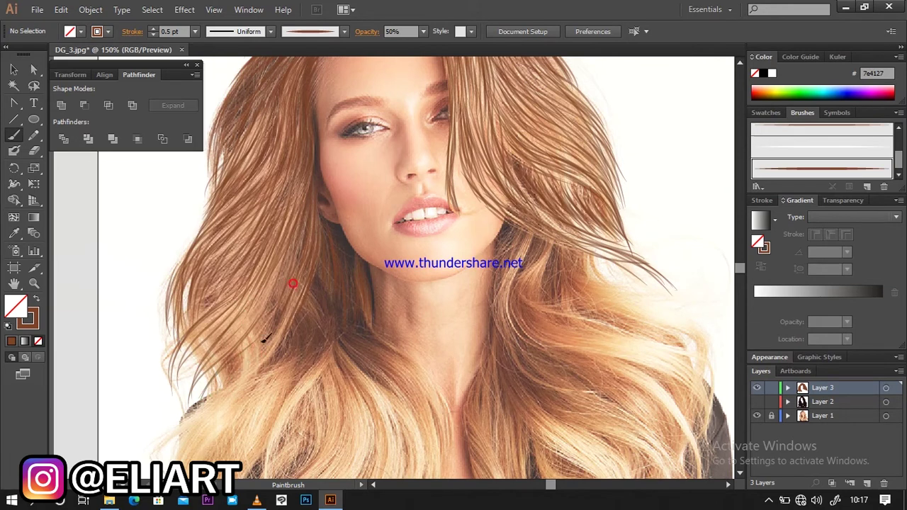
pyautogui.moveTo(280, 282); pyautogui.dragTo(221, 359)
pyautogui.moveTo(278, 287); pyautogui.dragTo(196, 360)
pyautogui.click(885, 402)
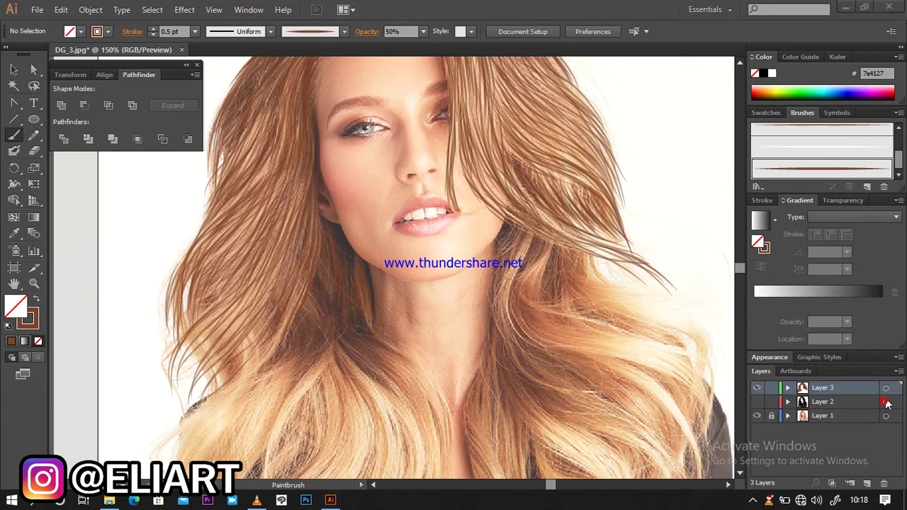
# - Paint fine brown strands in the lower-left hair
pyautogui.moveTo(206, 318); pyautogui.dragTo(177, 389)
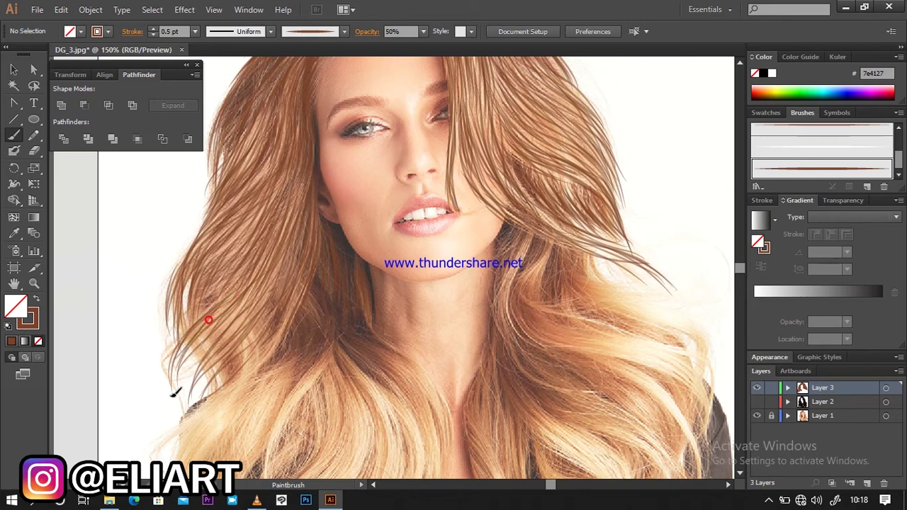
pyautogui.moveTo(220, 324); pyautogui.dragTo(192, 392)
pyautogui.moveTo(239, 303); pyautogui.dragTo(183, 391)
pyautogui.moveTo(279, 307); pyautogui.dragTo(218, 391)
pyautogui.moveTo(301, 280); pyautogui.dragTo(225, 386)
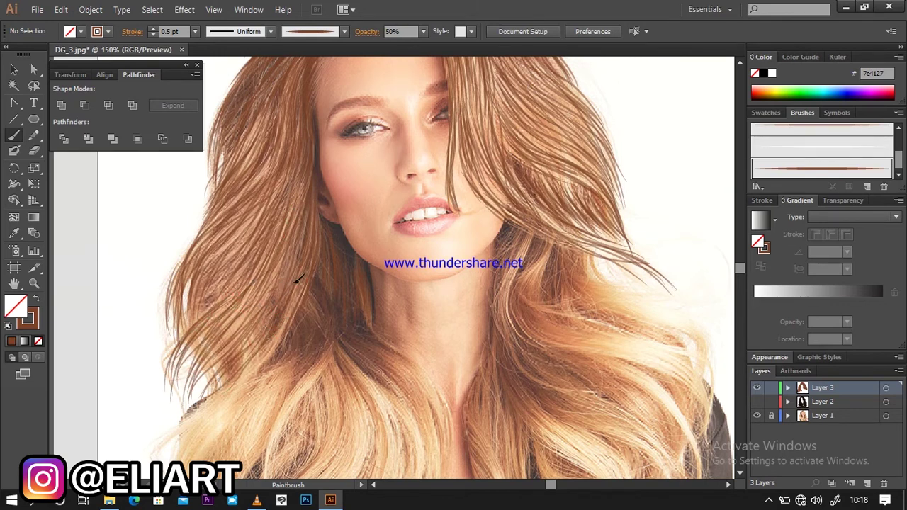
# - Scroll the canvas down, collapse the side panels, and add fine strands down the left hair
pyautogui.click(740, 472)
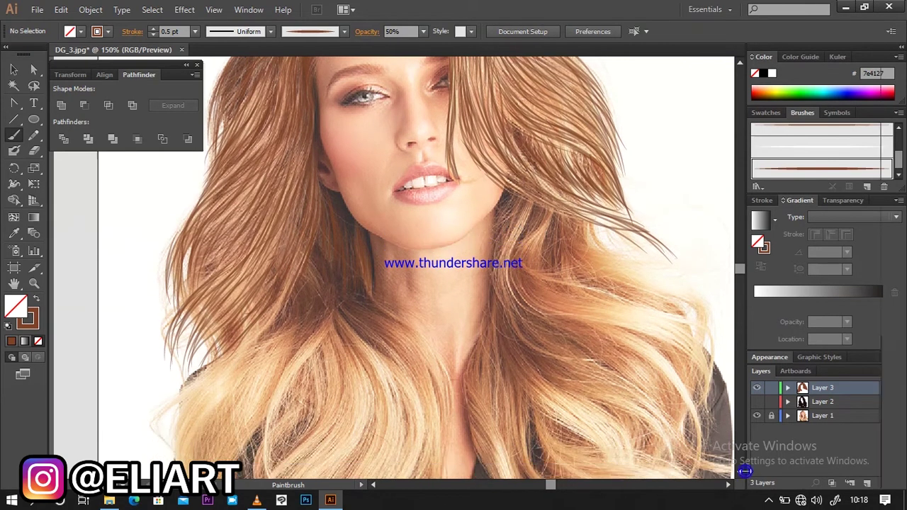
pyautogui.moveTo(745, 471); pyautogui.dragTo(867, 485)
pyautogui.click(875, 472)
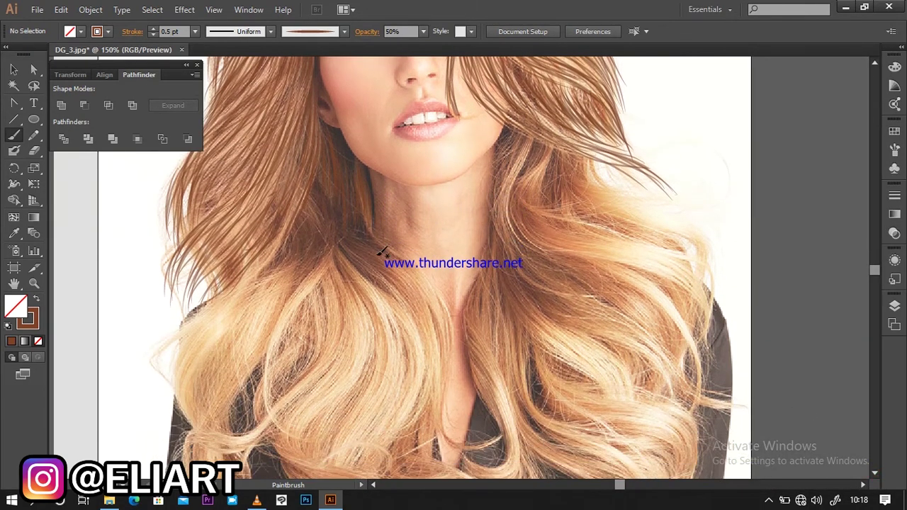
pyautogui.moveTo(273, 239); pyautogui.dragTo(229, 289)
pyautogui.moveTo(310, 185); pyautogui.dragTo(250, 291)
pyautogui.moveTo(313, 157); pyautogui.dragTo(225, 296)
pyautogui.moveTo(296, 184); pyautogui.dragTo(249, 253)
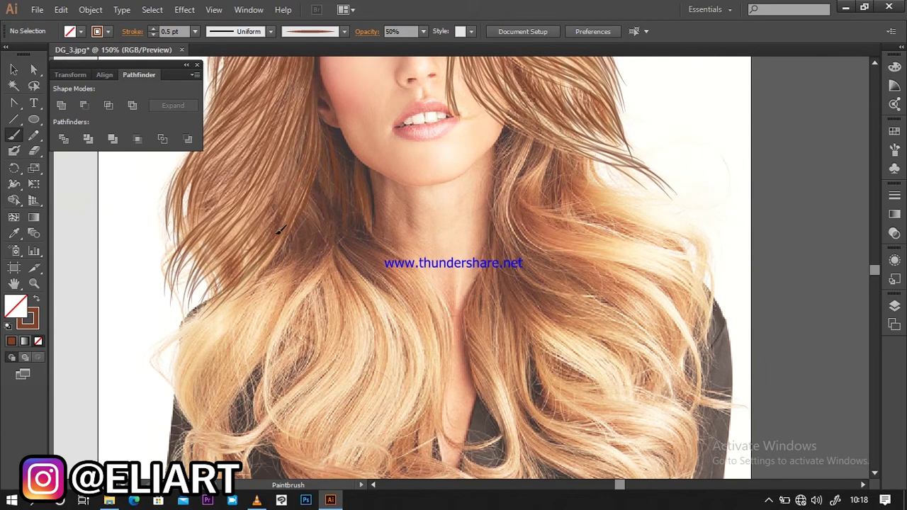
# - Paint curving fine strands along the outer left hair edge
pyautogui.moveTo(257, 287); pyautogui.dragTo(191, 421)
pyautogui.moveTo(226, 305); pyautogui.dragTo(183, 415)
pyautogui.moveTo(197, 319); pyautogui.dragTo(167, 418)
pyautogui.moveTo(239, 291)
pyautogui.mouseDown()
pyautogui.moveTo(160, 420)
pyautogui.moveTo(174, 396)
pyautogui.mouseUp()
pyautogui.moveTo(251, 281)
pyautogui.mouseDown()
pyautogui.moveTo(187, 419)
pyautogui.moveTo(194, 411)
pyautogui.mouseUp()
# - Add thin brown strands running down the left hair toward the shoulder
pyautogui.moveTo(289, 275)
pyautogui.mouseDown()
pyautogui.moveTo(253, 328)
pyautogui.moveTo(224, 410)
pyautogui.mouseUp()
pyautogui.moveTo(283, 293); pyautogui.dragTo(223, 409)
pyautogui.moveTo(286, 309); pyautogui.dragTo(226, 418)
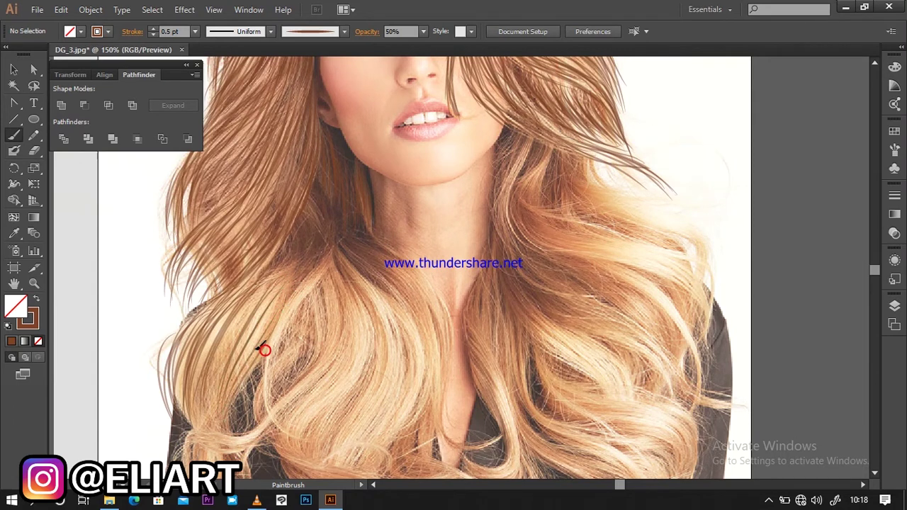
pyautogui.moveTo(289, 274); pyautogui.dragTo(262, 333)
pyautogui.moveTo(276, 294)
pyautogui.mouseDown()
pyautogui.moveTo(238, 378)
pyautogui.moveTo(204, 397)
pyautogui.mouseUp()
pyautogui.moveTo(234, 311); pyautogui.dragTo(200, 432)
# - Fill in thin strands along the left edge and beside the neck
pyautogui.moveTo(213, 342); pyautogui.dragTo(189, 420)
pyautogui.moveTo(186, 347); pyautogui.dragTo(175, 417)
pyautogui.moveTo(265, 291); pyautogui.dragTo(213, 415)
pyautogui.moveTo(240, 305); pyautogui.dragTo(204, 428)
pyautogui.moveTo(297, 238)
pyautogui.mouseDown()
pyautogui.moveTo(262, 311)
pyautogui.moveTo(248, 301)
pyautogui.mouseUp()
pyautogui.moveTo(295, 225)
pyautogui.mouseDown()
pyautogui.moveTo(283, 254)
pyautogui.moveTo(290, 285)
pyautogui.mouseUp()
# - Paint darker and longer strands down the left hair beside the neck
pyautogui.moveTo(303, 215); pyautogui.dragTo(285, 312)
pyautogui.moveTo(321, 252); pyautogui.dragTo(283, 327)
pyautogui.moveTo(307, 205); pyautogui.dragTo(314, 236)
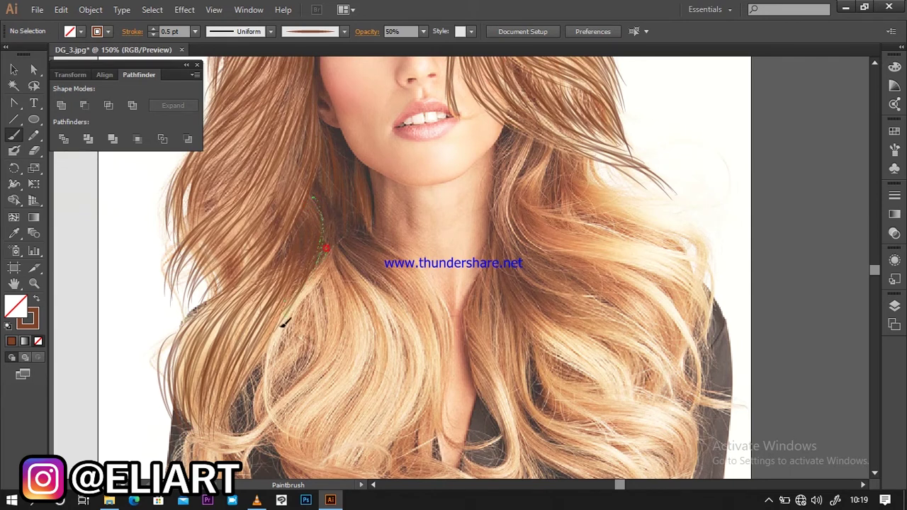
pyautogui.moveTo(320, 247); pyautogui.dragTo(283, 326)
pyautogui.moveTo(335, 226); pyautogui.dragTo(222, 365)
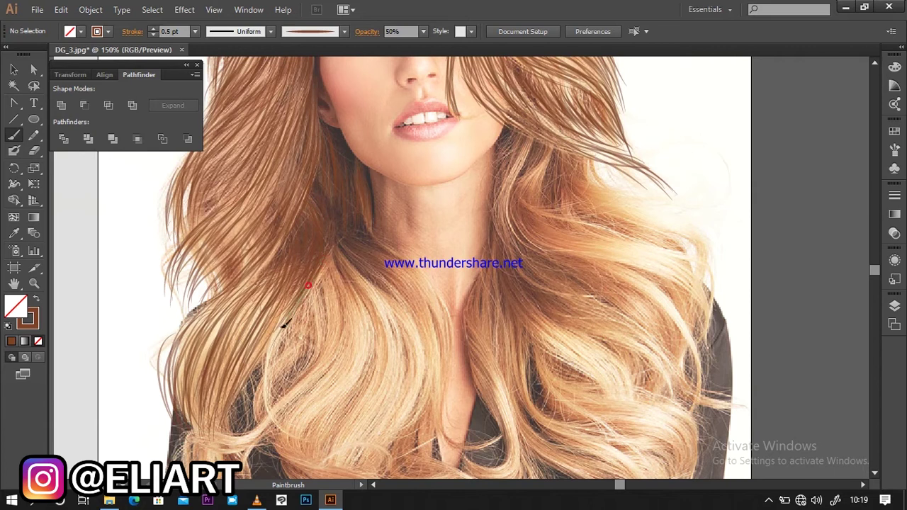
pyautogui.moveTo(233, 310)
pyautogui.mouseDown()
pyautogui.moveTo(204, 396)
pyautogui.moveTo(181, 397)
pyautogui.mouseUp()
pyautogui.moveTo(276, 250); pyautogui.dragTo(239, 310)
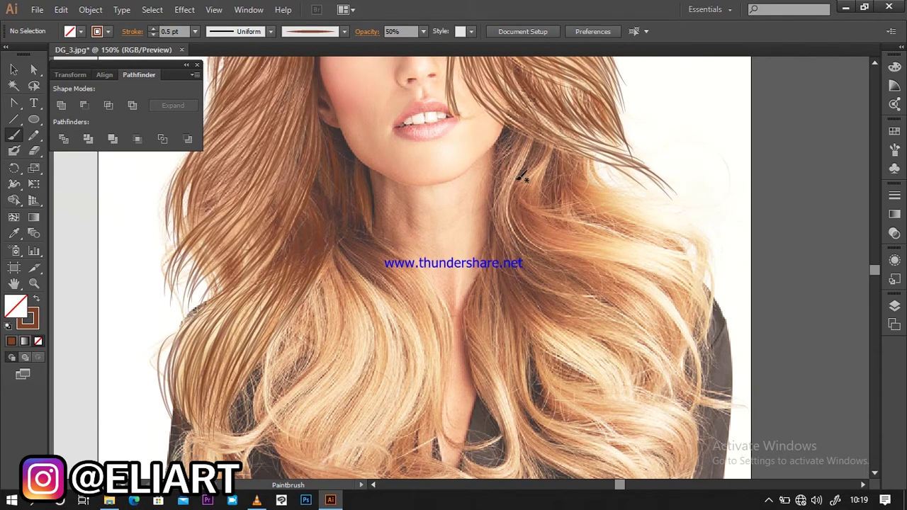
# - Paint thin brown strands along the right-side lock beside the neck
pyautogui.moveTo(527, 149)
pyautogui.mouseDown()
pyautogui.moveTo(504, 205)
pyautogui.moveTo(507, 237)
pyautogui.moveTo(515, 141)
pyautogui.moveTo(495, 185)
pyautogui.moveTo(515, 195)
pyautogui.moveTo(508, 228)
pyautogui.moveTo(530, 131)
pyautogui.mouseUp()
pyautogui.moveTo(521, 166); pyautogui.dragTo(502, 248)
pyautogui.moveTo(524, 161)
pyautogui.mouseDown()
pyautogui.moveTo(547, 207)
pyautogui.moveTo(537, 226)
pyautogui.mouseUp()
pyautogui.moveTo(556, 151); pyautogui.dragTo(542, 241)
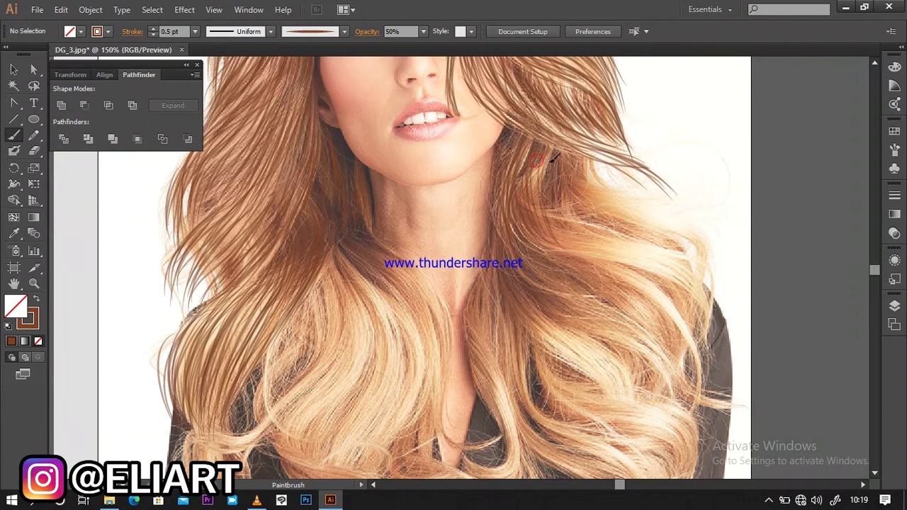
pyautogui.moveTo(502, 141); pyautogui.dragTo(501, 160)
pyautogui.moveTo(536, 189); pyautogui.dragTo(543, 193)
# - Add long strands sweeping out to the right toward the hair tips
pyautogui.moveTo(644, 234); pyautogui.dragTo(700, 278)
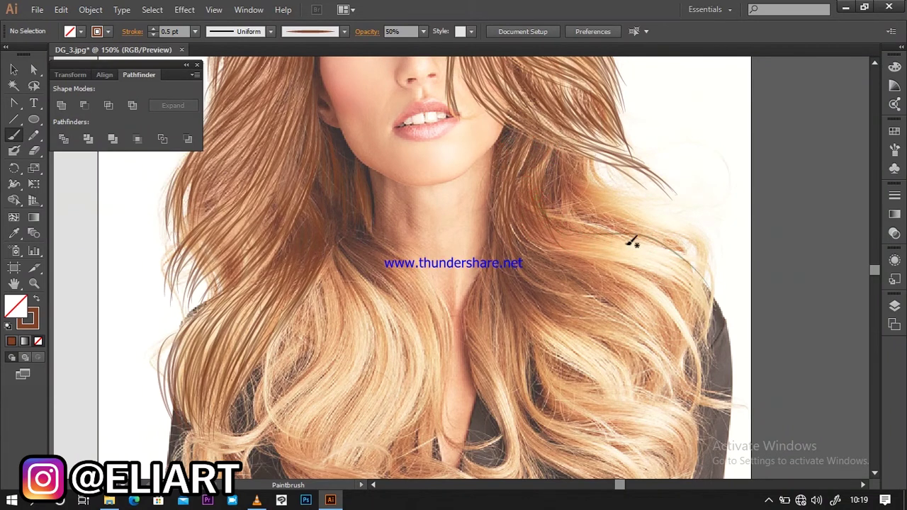
pyautogui.rightClick(603, 239)
pyautogui.moveTo(538, 213); pyautogui.dragTo(669, 244)
pyautogui.moveTo(599, 231); pyautogui.dragTo(698, 282)
pyautogui.moveTo(543, 231); pyautogui.dragTo(562, 237)
pyautogui.moveTo(572, 201); pyautogui.dragTo(684, 239)
# - Paint a second long sweeping strand and short thin strands in the upper-right hair
pyautogui.moveTo(546, 152); pyautogui.dragTo(602, 203)
pyautogui.moveTo(573, 164); pyautogui.dragTo(576, 160)
pyautogui.moveTo(656, 200); pyautogui.dragTo(664, 218)
pyautogui.moveTo(572, 170)
pyautogui.mouseDown()
pyautogui.moveTo(617, 192)
pyautogui.moveTo(718, 272)
pyautogui.mouseUp()
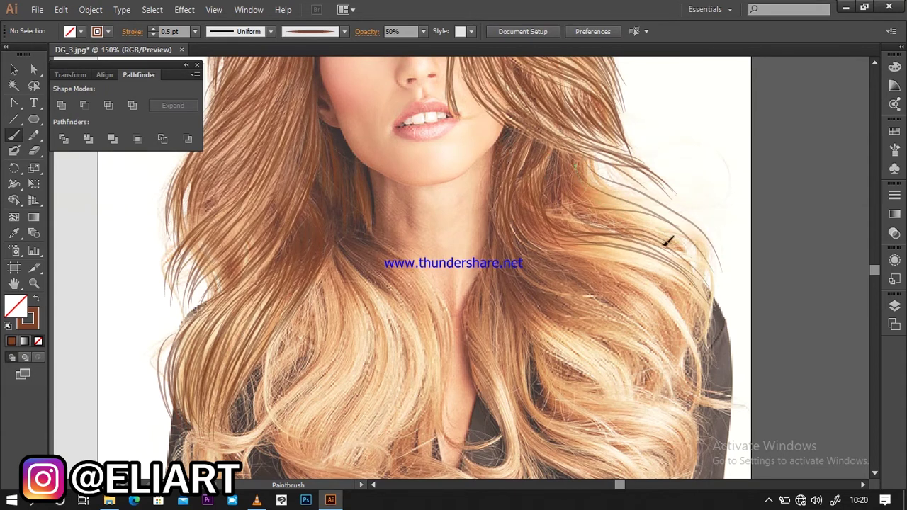
pyautogui.moveTo(567, 186); pyautogui.dragTo(684, 241)
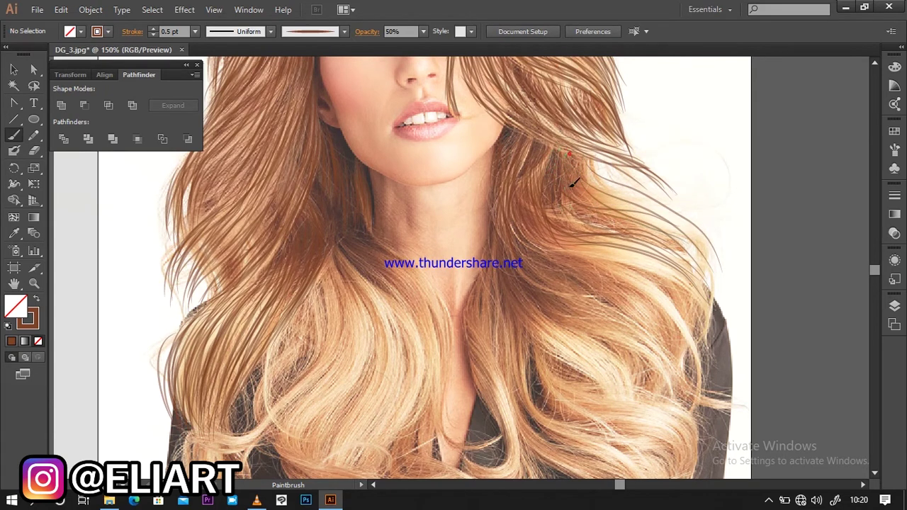
pyautogui.moveTo(598, 170)
pyautogui.mouseDown()
pyautogui.moveTo(668, 203)
pyautogui.moveTo(684, 247)
pyautogui.mouseUp()
# - Layer several more brown strands across the right-side hair
pyautogui.moveTo(602, 211); pyautogui.dragTo(720, 269)
pyautogui.moveTo(562, 209); pyautogui.dragTo(709, 290)
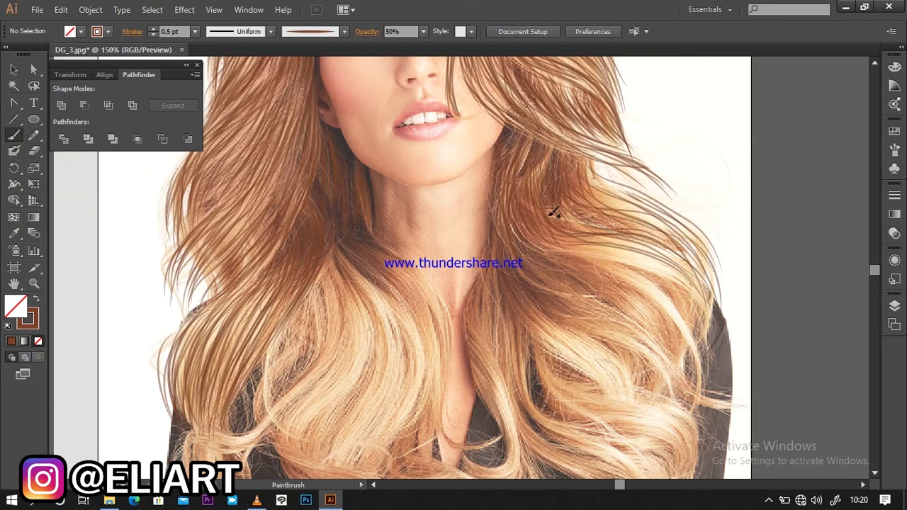
pyautogui.moveTo(550, 227); pyautogui.dragTo(712, 305)
pyautogui.moveTo(566, 240); pyautogui.dragTo(710, 327)
pyautogui.moveTo(580, 205); pyautogui.dragTo(649, 245)
pyautogui.moveTo(587, 170)
pyautogui.mouseDown()
pyautogui.moveTo(690, 222)
pyautogui.moveTo(724, 287)
pyautogui.moveTo(708, 308)
pyautogui.mouseUp()
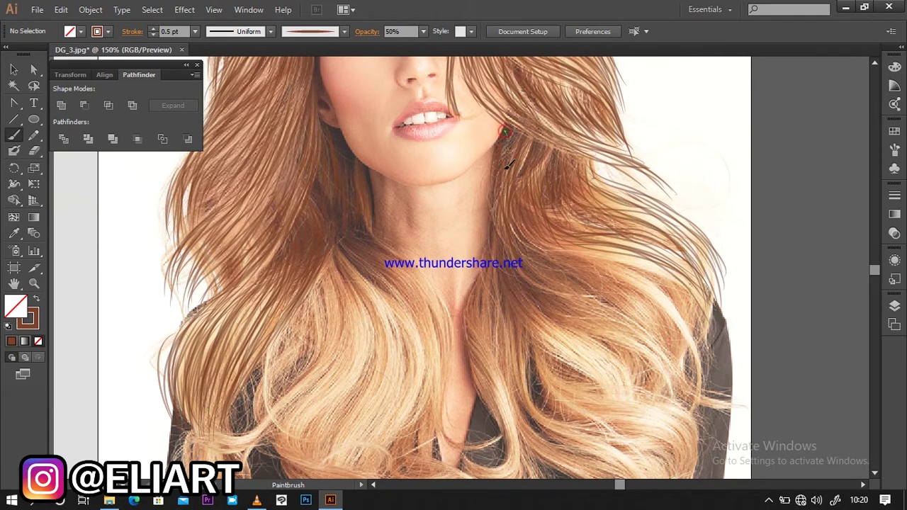
# - Add strands beside the right jaw, extending down and across the upper-right hair
pyautogui.moveTo(537, 234); pyautogui.dragTo(688, 304)
pyautogui.moveTo(627, 265)
pyautogui.mouseDown()
pyautogui.moveTo(675, 282)
pyautogui.moveTo(712, 351)
pyautogui.mouseUp()
pyautogui.moveTo(699, 265); pyautogui.dragTo(712, 319)
pyautogui.moveTo(583, 175); pyautogui.dragTo(619, 201)
pyautogui.moveTo(550, 180)
pyautogui.mouseDown()
pyautogui.moveTo(609, 211)
pyautogui.moveTo(666, 261)
pyautogui.mouseUp()
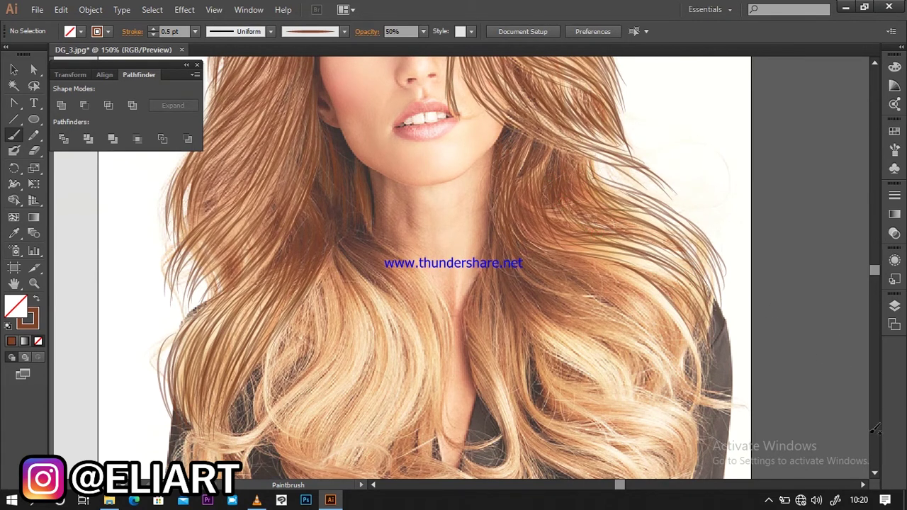
pyautogui.click(874, 472)
# - Paint brown hair strands across the upper right-side hair, including one long strand
pyautogui.moveTo(491, 121)
pyautogui.mouseDown()
pyautogui.moveTo(518, 190)
pyautogui.moveTo(650, 300)
pyautogui.mouseUp()
pyautogui.moveTo(515, 183); pyautogui.dragTo(571, 230)
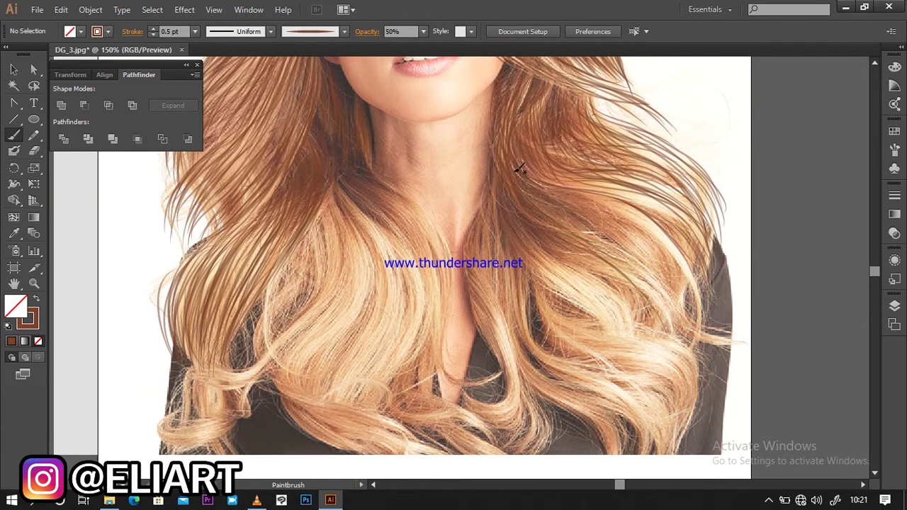
pyautogui.moveTo(528, 177)
pyautogui.mouseDown()
pyautogui.moveTo(627, 197)
pyautogui.moveTo(668, 255)
pyautogui.mouseUp()
pyautogui.moveTo(616, 211); pyautogui.dragTo(698, 298)
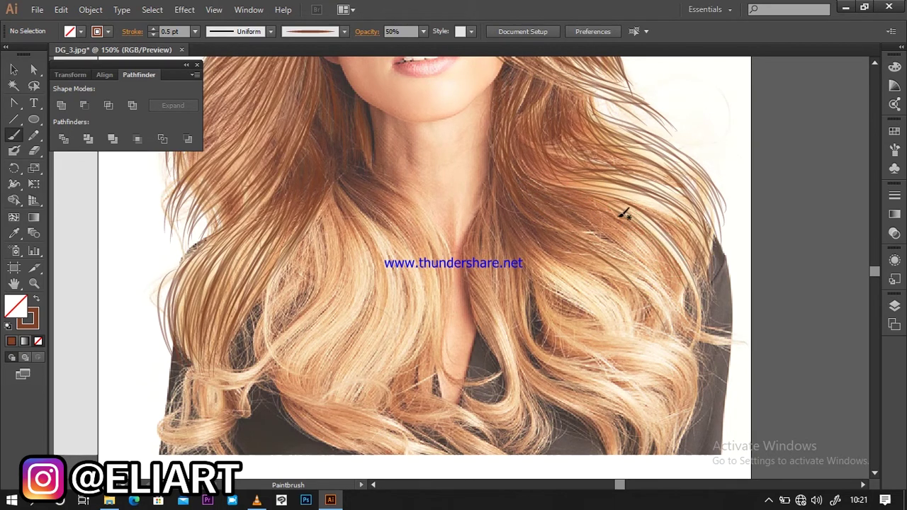
pyautogui.moveTo(581, 221); pyautogui.dragTo(651, 285)
pyautogui.moveTo(603, 239); pyautogui.dragTo(674, 331)
pyautogui.moveTo(634, 236); pyautogui.dragTo(701, 344)
pyautogui.moveTo(606, 228); pyautogui.dragTo(684, 284)
pyautogui.moveTo(646, 255); pyautogui.dragTo(679, 320)
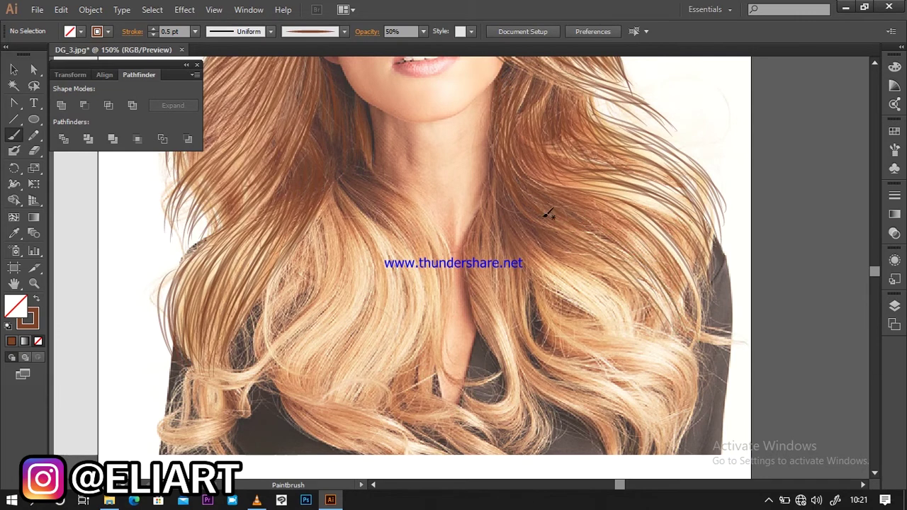
pyautogui.moveTo(597, 181); pyautogui.dragTo(673, 248)
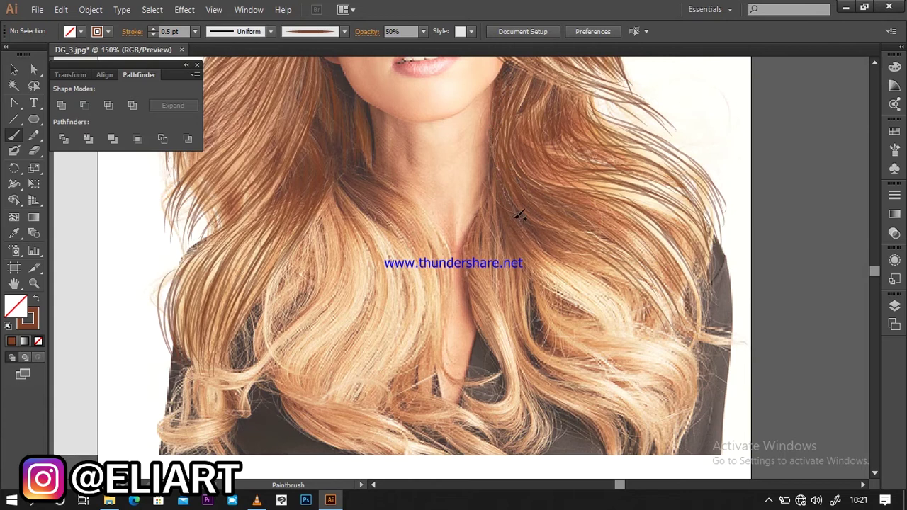
# - Add dark strands down the lower right-side hair, plus a faint one further down
pyautogui.moveTo(540, 273); pyautogui.dragTo(617, 328)
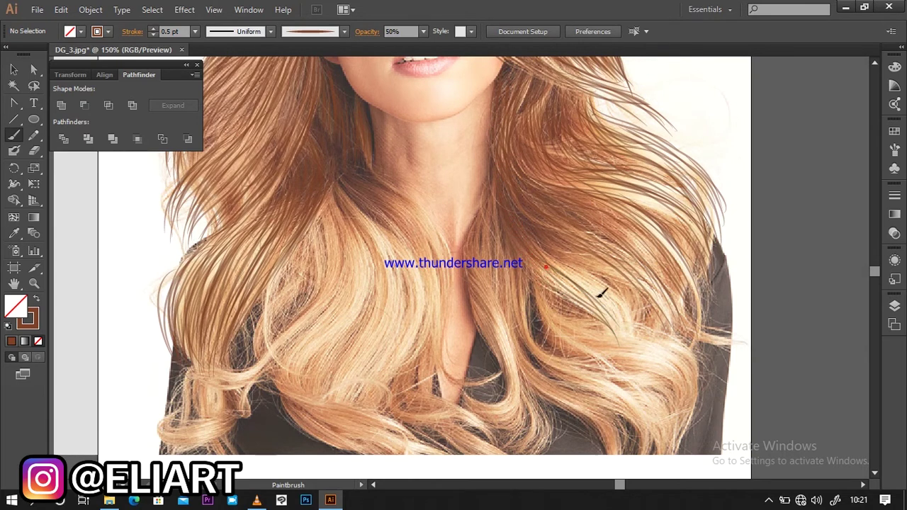
pyautogui.moveTo(573, 273); pyautogui.dragTo(626, 332)
pyautogui.moveTo(543, 250); pyautogui.dragTo(629, 326)
pyautogui.moveTo(543, 248); pyautogui.dragTo(611, 263)
pyautogui.moveTo(560, 244); pyautogui.dragTo(653, 326)
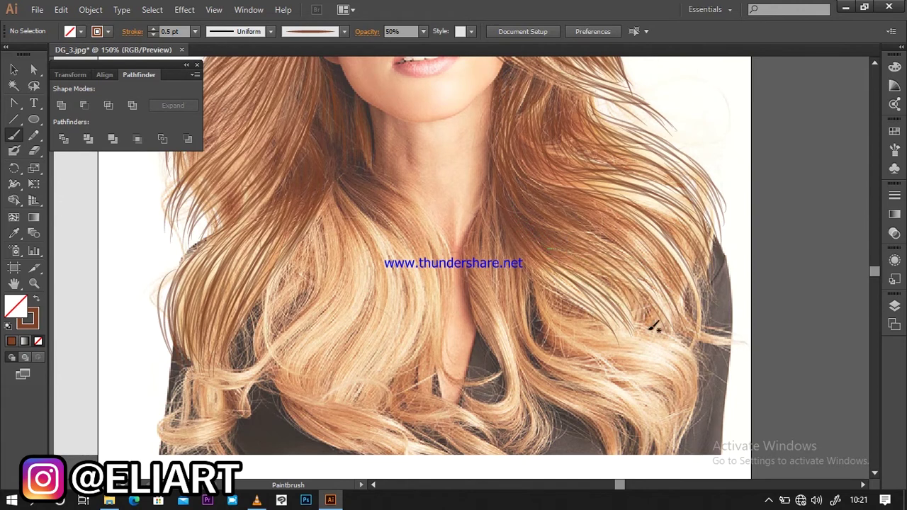
pyautogui.moveTo(547, 292)
pyautogui.mouseDown()
pyautogui.moveTo(596, 322)
pyautogui.moveTo(673, 340)
pyautogui.mouseUp()
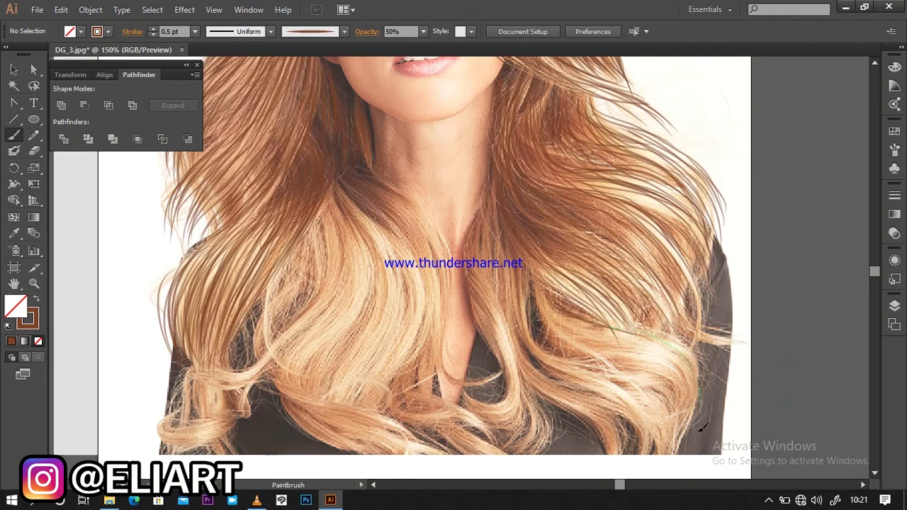
pyautogui.moveTo(540, 307)
pyautogui.mouseDown()
pyautogui.moveTo(552, 345)
pyautogui.moveTo(587, 344)
pyautogui.mouseUp()
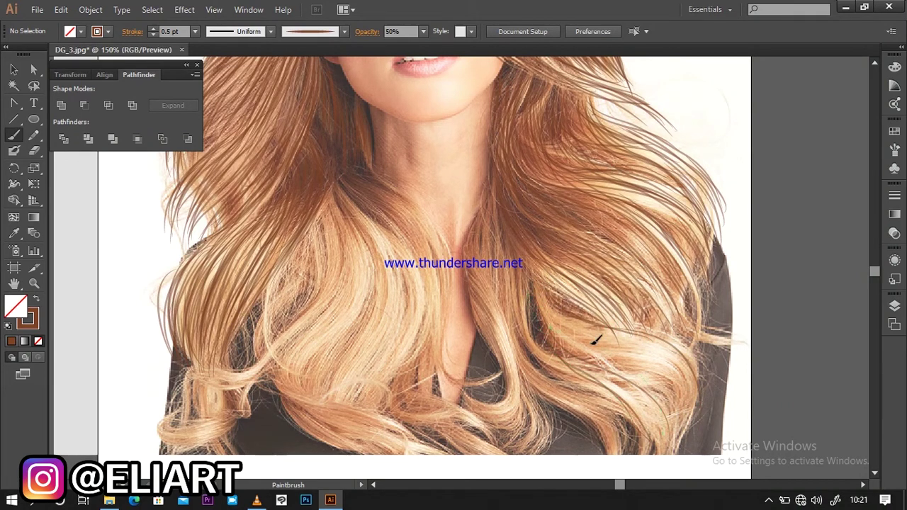
pyautogui.moveTo(549, 312); pyautogui.dragTo(691, 347)
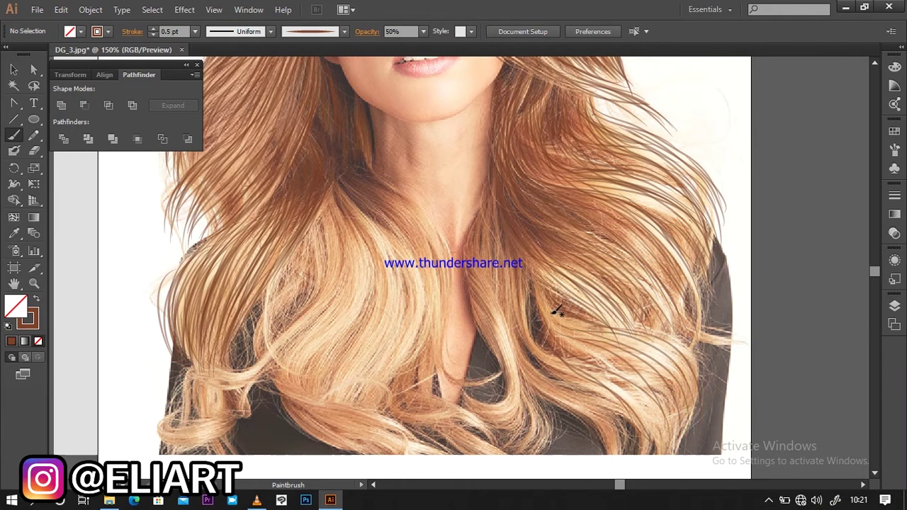
pyautogui.moveTo(625, 392); pyautogui.dragTo(659, 457)
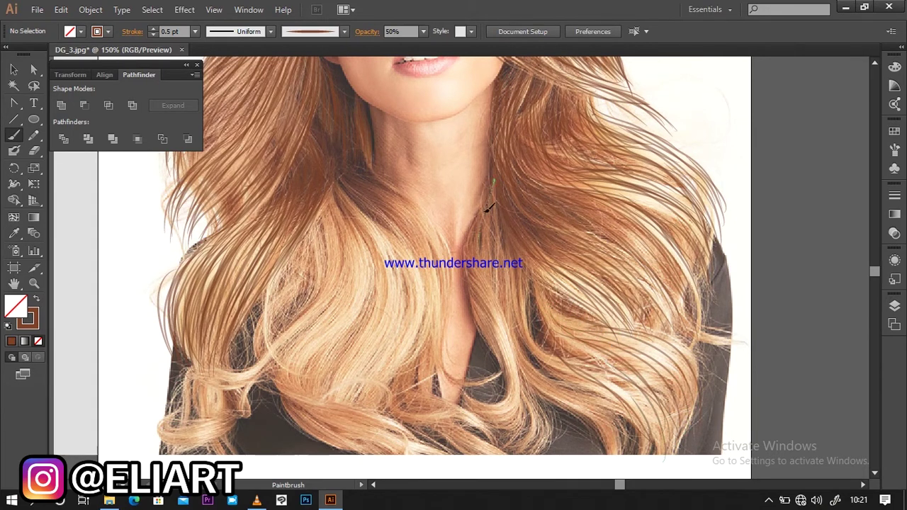
# - Paint faint strands running down the centre hair
pyautogui.moveTo(488, 208)
pyautogui.mouseDown()
pyautogui.moveTo(510, 246)
pyautogui.moveTo(530, 338)
pyautogui.mouseUp()
pyautogui.moveTo(496, 214); pyautogui.dragTo(517, 327)
pyautogui.moveTo(493, 230); pyautogui.dragTo(527, 353)
pyautogui.moveTo(485, 272)
pyautogui.mouseDown()
pyautogui.moveTo(516, 350)
pyautogui.moveTo(486, 319)
pyautogui.mouseUp()
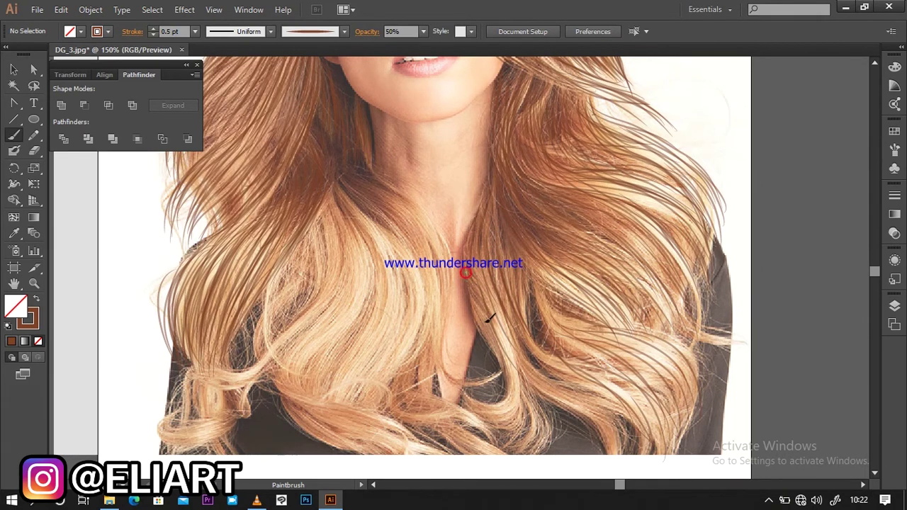
pyautogui.moveTo(485, 206); pyautogui.dragTo(496, 333)
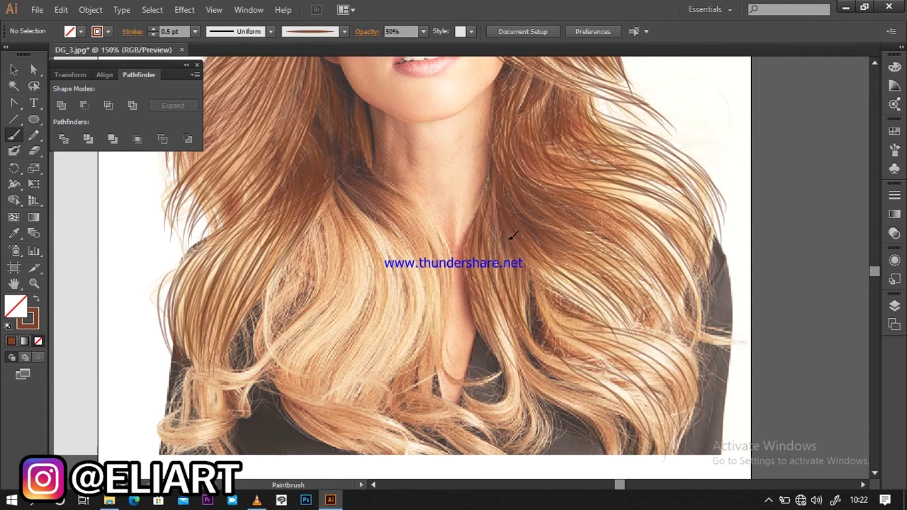
pyautogui.moveTo(517, 273); pyautogui.dragTo(525, 331)
pyautogui.moveTo(490, 301); pyautogui.dragTo(523, 376)
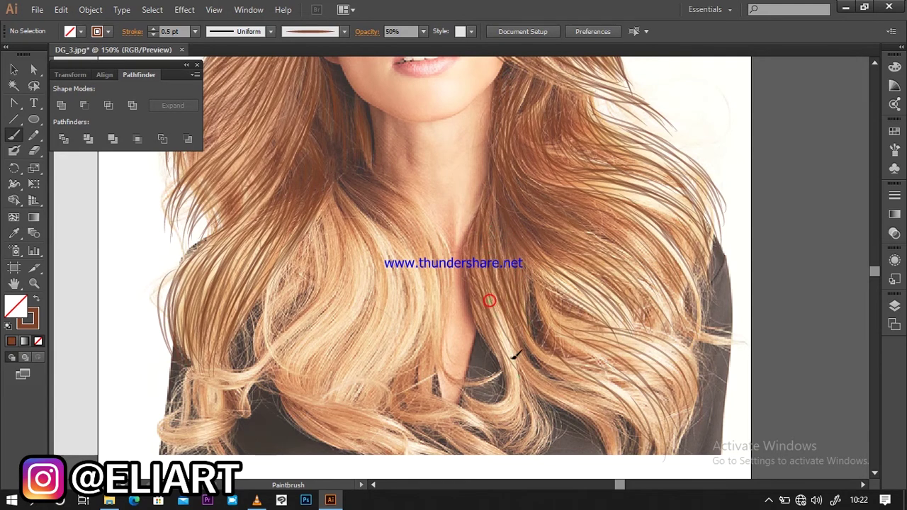
pyautogui.moveTo(473, 316); pyautogui.dragTo(485, 320)
# - Fill the lower centre hair with thin and dark strands
pyautogui.moveTo(500, 363); pyautogui.dragTo(496, 415)
pyautogui.moveTo(504, 340); pyautogui.dragTo(493, 425)
pyautogui.moveTo(471, 394); pyautogui.dragTo(496, 416)
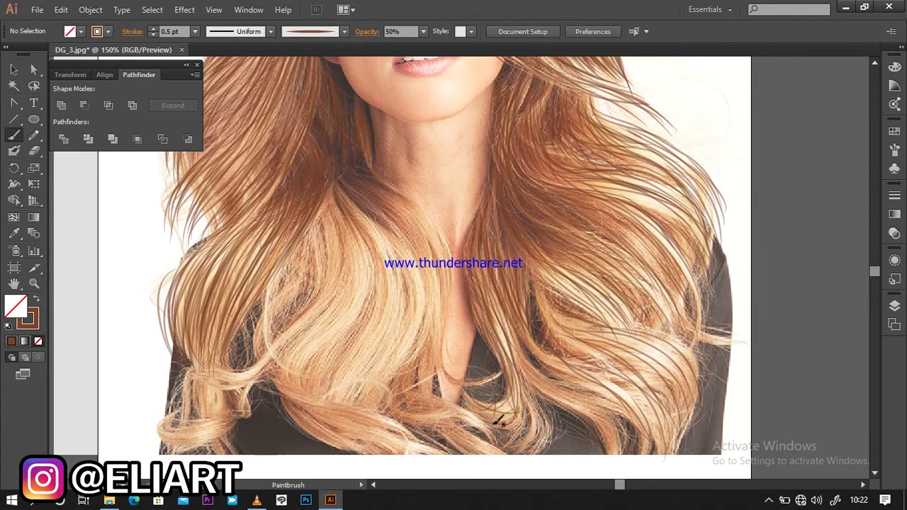
pyautogui.moveTo(513, 340); pyautogui.dragTo(495, 410)
pyautogui.moveTo(512, 367); pyautogui.dragTo(522, 456)
pyautogui.moveTo(524, 386); pyautogui.dragTo(544, 434)
pyautogui.moveTo(504, 315); pyautogui.dragTo(504, 363)
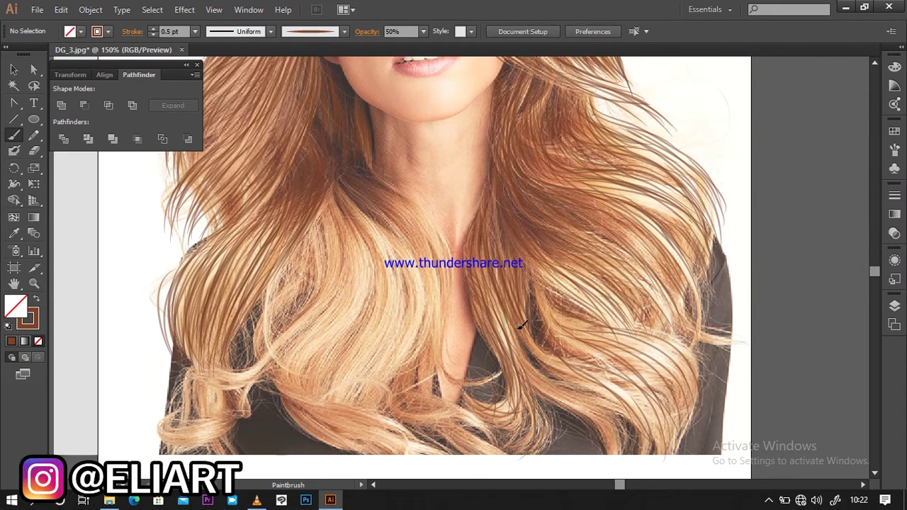
pyautogui.moveTo(507, 319); pyautogui.dragTo(571, 398)
pyautogui.moveTo(532, 376)
pyautogui.mouseDown()
pyautogui.moveTo(627, 447)
pyautogui.moveTo(629, 459)
pyautogui.moveTo(622, 447)
pyautogui.mouseUp()
# - Sweep more dark strands through the right-side and lower-right hair
pyautogui.moveTo(533, 352)
pyautogui.mouseDown()
pyautogui.moveTo(609, 400)
pyautogui.moveTo(645, 438)
pyautogui.moveTo(626, 416)
pyautogui.mouseUp()
pyautogui.moveTo(585, 365); pyautogui.dragTo(636, 416)
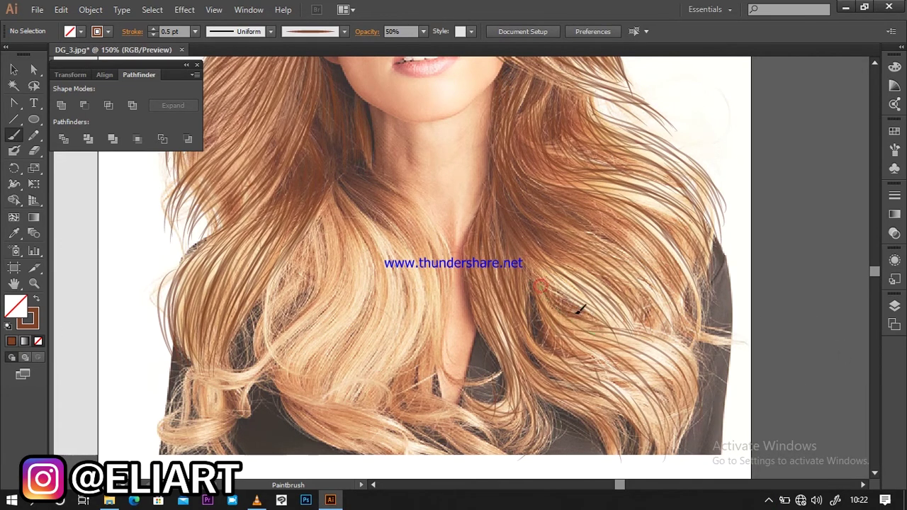
pyautogui.moveTo(575, 328); pyautogui.dragTo(670, 390)
pyautogui.moveTo(575, 369); pyautogui.dragTo(651, 405)
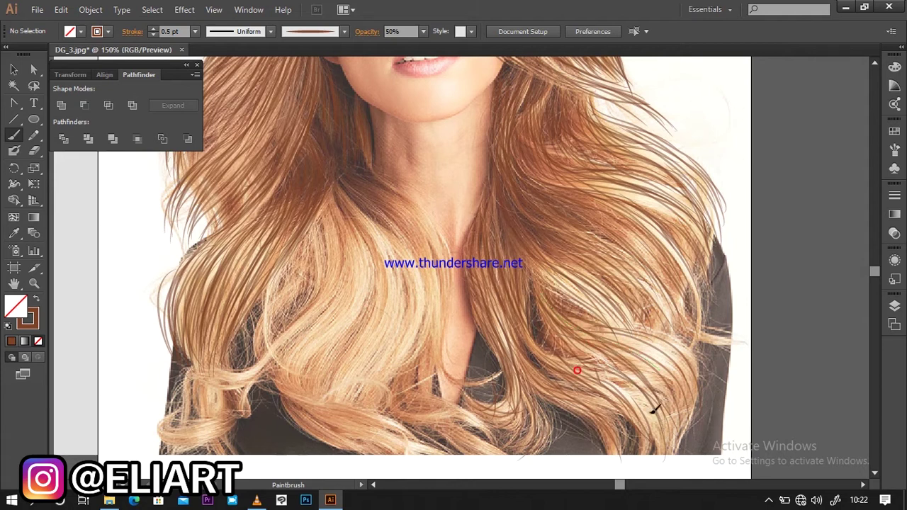
pyautogui.moveTo(598, 344)
pyautogui.mouseDown()
pyautogui.moveTo(682, 410)
pyautogui.moveTo(698, 396)
pyautogui.mouseUp()
pyautogui.moveTo(614, 326); pyautogui.dragTo(704, 402)
pyautogui.moveTo(642, 335)
pyautogui.mouseDown()
pyautogui.moveTo(699, 402)
pyautogui.moveTo(706, 380)
pyautogui.mouseUp()
pyautogui.moveTo(639, 361); pyautogui.dragTo(671, 438)
pyautogui.moveTo(674, 376); pyautogui.dragTo(680, 459)
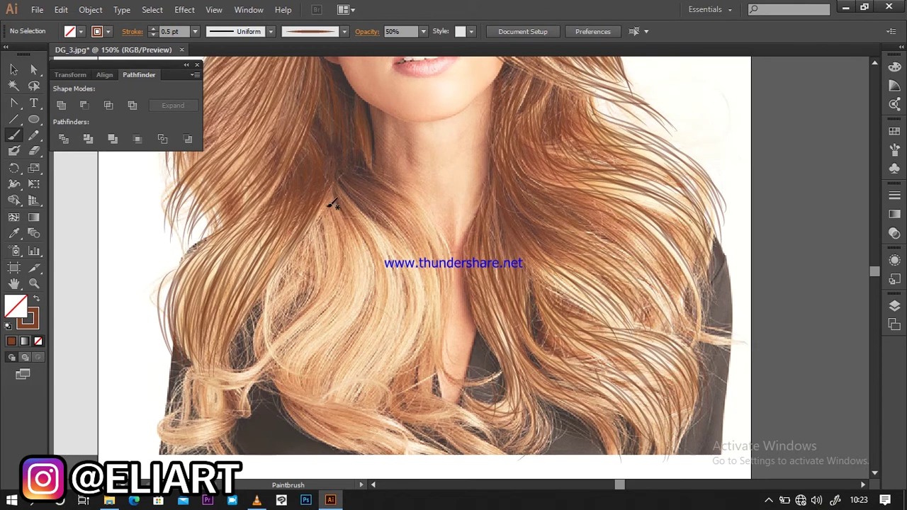
# - Paint long strands down from the neck and new strands in the left-of-centre hair
pyautogui.moveTo(490, 399); pyautogui.dragTo(491, 401)
pyautogui.moveTo(410, 309)
pyautogui.mouseDown()
pyautogui.moveTo(409, 369)
pyautogui.moveTo(384, 364)
pyautogui.mouseUp()
pyautogui.moveTo(412, 415); pyautogui.dragTo(413, 417)
pyautogui.moveTo(323, 240)
pyautogui.mouseDown()
pyautogui.moveTo(331, 319)
pyautogui.moveTo(278, 344)
pyautogui.mouseUp()
pyautogui.moveTo(302, 245)
pyautogui.mouseDown()
pyautogui.moveTo(270, 367)
pyautogui.moveTo(274, 340)
pyautogui.mouseUp()
pyautogui.moveTo(316, 211)
pyautogui.mouseDown()
pyautogui.moveTo(302, 320)
pyautogui.moveTo(287, 347)
pyautogui.mouseUp()
pyautogui.moveTo(322, 210); pyautogui.dragTo(343, 296)
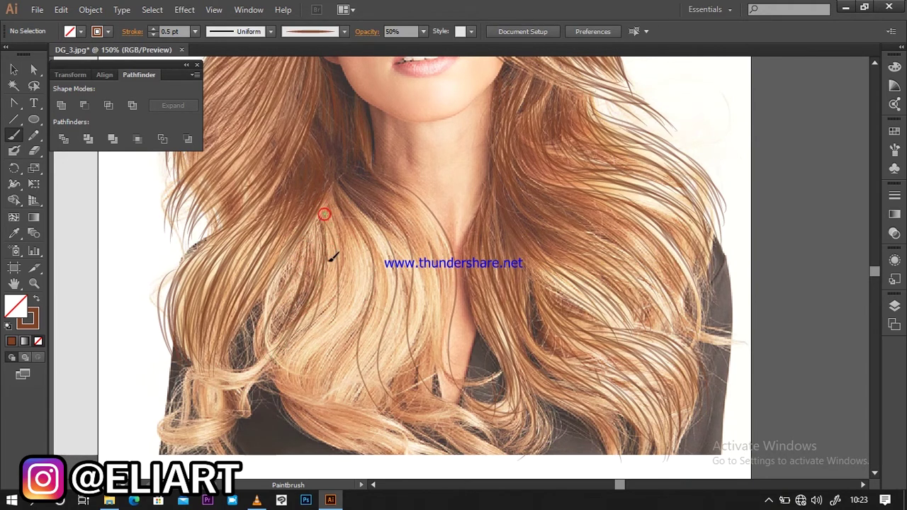
pyautogui.moveTo(330, 198)
pyautogui.mouseDown()
pyautogui.moveTo(359, 291)
pyautogui.moveTo(349, 225)
pyautogui.moveTo(370, 285)
pyautogui.mouseUp()
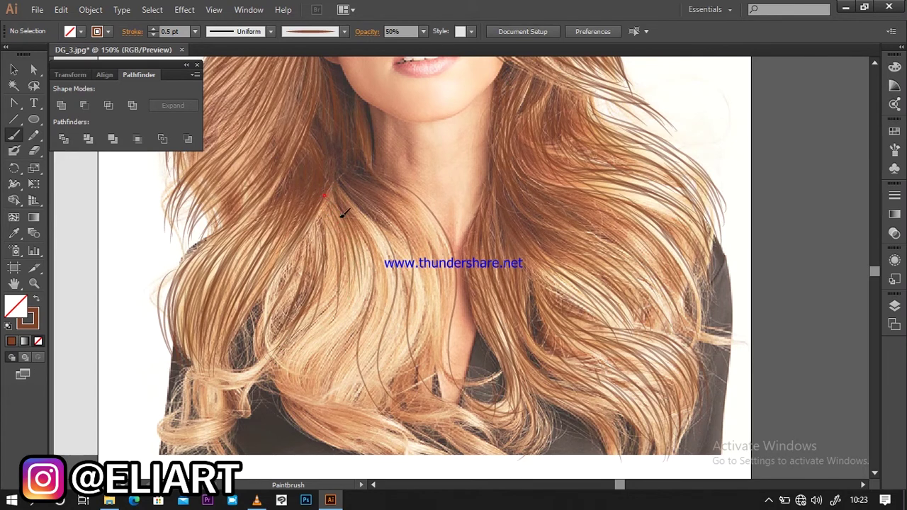
pyautogui.moveTo(337, 256); pyautogui.dragTo(340, 297)
pyautogui.moveTo(328, 197); pyautogui.dragTo(369, 274)
pyautogui.moveTo(333, 181); pyautogui.dragTo(391, 267)
# - Add strands around the neck, flowing down on its left and right
pyautogui.moveTo(340, 183); pyautogui.dragTo(402, 244)
pyautogui.moveTo(352, 185)
pyautogui.mouseDown()
pyautogui.moveTo(418, 239)
pyautogui.moveTo(392, 193)
pyautogui.moveTo(426, 217)
pyautogui.mouseUp()
pyautogui.moveTo(388, 185); pyautogui.dragTo(437, 224)
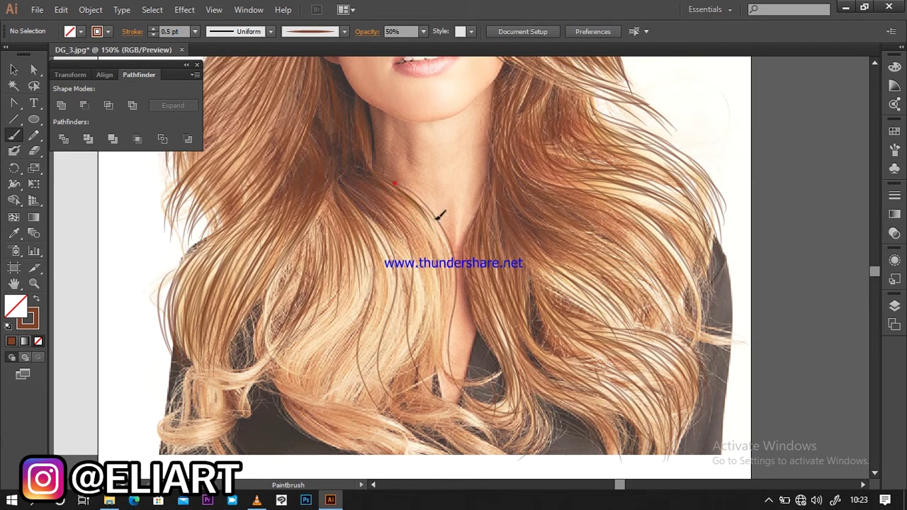
pyautogui.moveTo(385, 178); pyautogui.dragTo(405, 188)
pyautogui.moveTo(328, 214); pyautogui.dragTo(333, 241)
pyautogui.moveTo(348, 187)
pyautogui.mouseDown()
pyautogui.moveTo(409, 207)
pyautogui.moveTo(455, 279)
pyautogui.mouseUp()
pyautogui.moveTo(419, 210)
pyautogui.mouseDown()
pyautogui.moveTo(445, 279)
pyautogui.moveTo(442, 293)
pyautogui.mouseUp()
pyautogui.moveTo(412, 217)
pyautogui.mouseDown()
pyautogui.moveTo(440, 303)
pyautogui.moveTo(429, 314)
pyautogui.mouseUp()
pyautogui.moveTo(385, 197); pyautogui.dragTo(437, 318)
pyautogui.moveTo(382, 225); pyautogui.dragTo(383, 317)
pyautogui.moveTo(367, 231); pyautogui.dragTo(362, 323)
# - Paint left-of-centre strands running down toward the curls
pyautogui.moveTo(359, 236); pyautogui.dragTo(330, 320)
pyautogui.moveTo(295, 251); pyautogui.dragTo(273, 301)
pyautogui.moveTo(281, 271); pyautogui.dragTo(273, 357)
pyautogui.moveTo(312, 239); pyautogui.dragTo(278, 362)
pyautogui.moveTo(358, 228); pyautogui.dragTo(365, 332)
pyautogui.moveTo(358, 248); pyautogui.dragTo(333, 345)
# - Paint downward strands through the mid-chest hair
pyautogui.moveTo(359, 247)
pyautogui.mouseDown()
pyautogui.moveTo(366, 300)
pyautogui.moveTo(350, 302)
pyautogui.mouseUp()
pyautogui.moveTo(368, 236)
pyautogui.mouseDown()
pyautogui.moveTo(377, 340)
pyautogui.moveTo(398, 338)
pyautogui.mouseUp()
pyautogui.moveTo(400, 234)
pyautogui.mouseDown()
pyautogui.moveTo(411, 344)
pyautogui.moveTo(415, 318)
pyautogui.moveTo(426, 325)
pyautogui.mouseUp()
pyautogui.moveTo(431, 235)
pyautogui.mouseDown()
pyautogui.moveTo(439, 327)
pyautogui.moveTo(429, 371)
pyautogui.mouseUp()
pyautogui.moveTo(444, 272)
pyautogui.mouseDown()
pyautogui.moveTo(450, 312)
pyautogui.moveTo(427, 374)
pyautogui.mouseUp()
pyautogui.moveTo(409, 270); pyautogui.dragTo(391, 374)
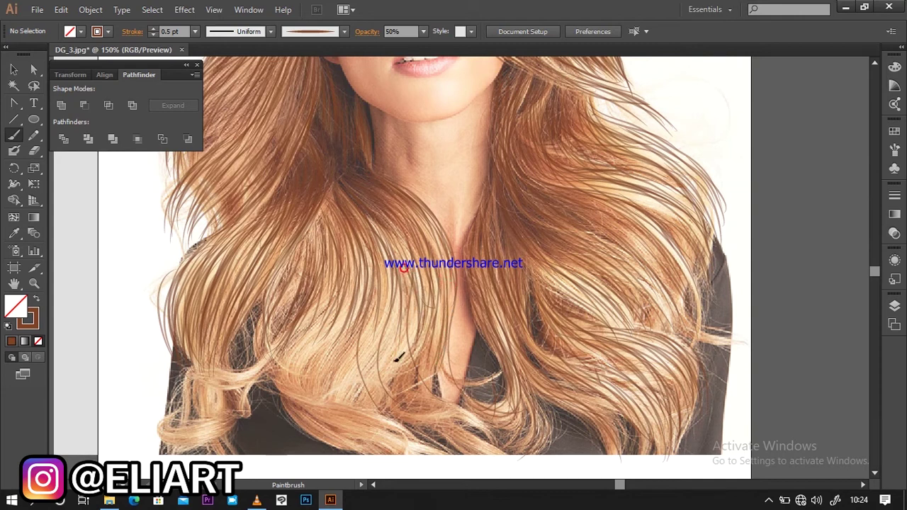
# - Paint more strands in the mid-chest hair and down-left through the centre-left hair
pyautogui.moveTo(391, 290); pyautogui.dragTo(373, 335)
pyautogui.moveTo(352, 386); pyautogui.dragTo(353, 384)
pyautogui.moveTo(417, 281)
pyautogui.mouseDown()
pyautogui.moveTo(383, 380)
pyautogui.moveTo(383, 361)
pyautogui.mouseUp()
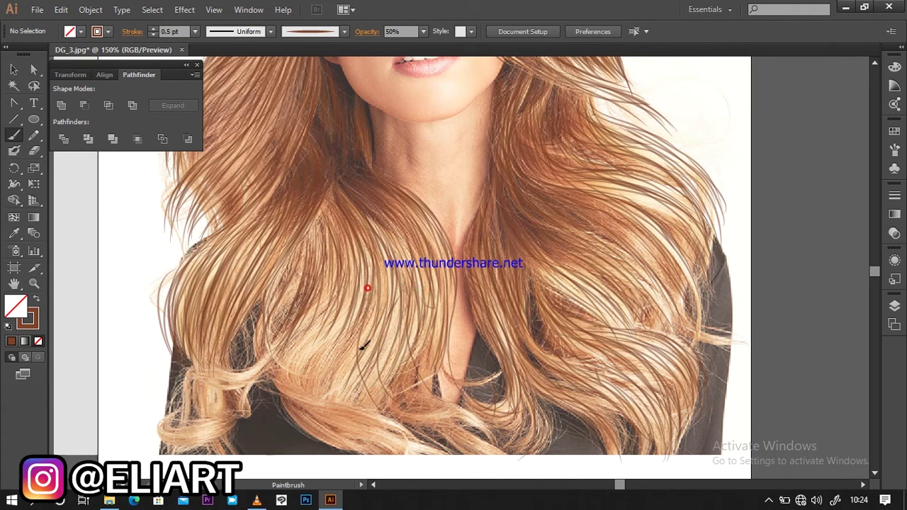
pyautogui.moveTo(362, 294)
pyautogui.mouseDown()
pyautogui.moveTo(343, 383)
pyautogui.moveTo(312, 374)
pyautogui.mouseUp()
pyautogui.moveTo(337, 287); pyautogui.dragTo(295, 379)
pyautogui.moveTo(332, 278); pyautogui.dragTo(291, 371)
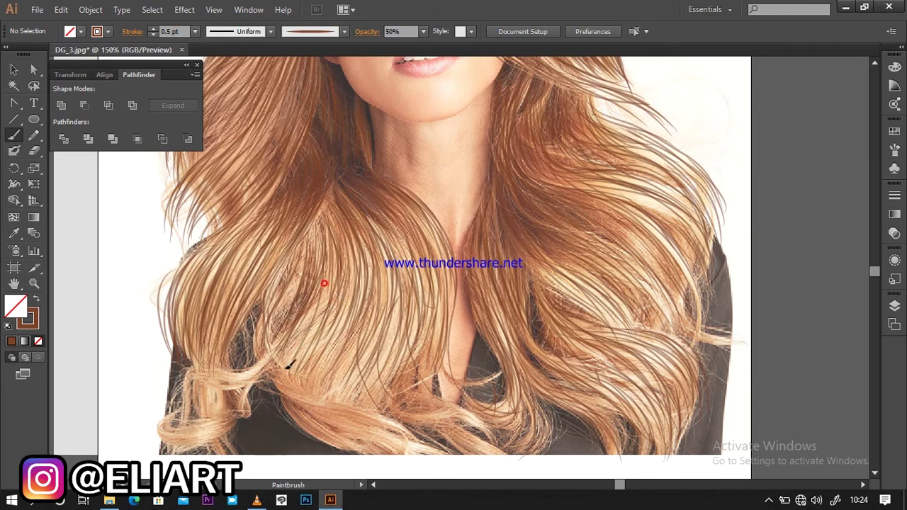
pyautogui.moveTo(314, 290); pyautogui.dragTo(275, 375)
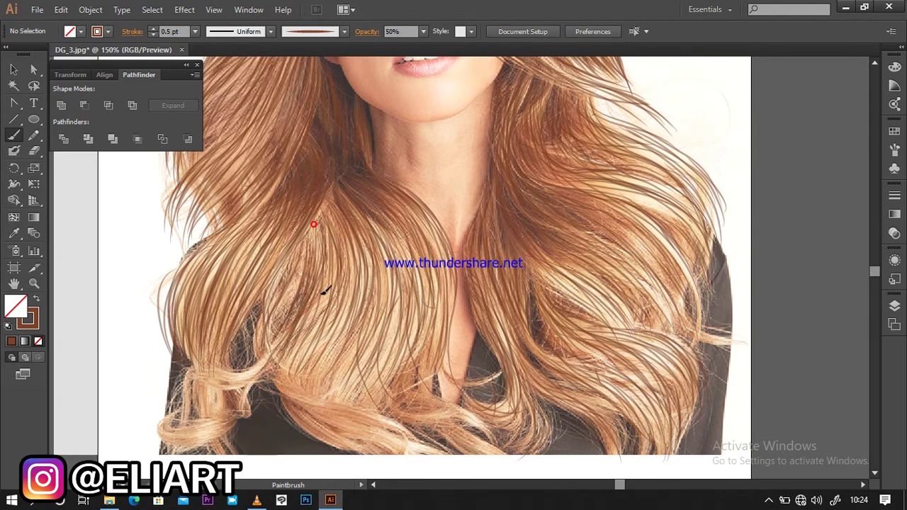
pyautogui.moveTo(351, 248); pyautogui.dragTo(315, 365)
pyautogui.moveTo(362, 284); pyautogui.dragTo(348, 367)
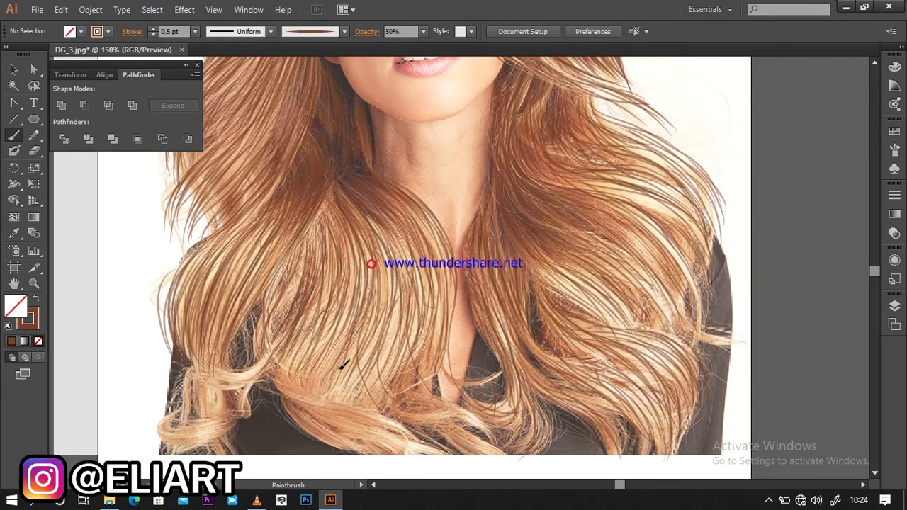
pyautogui.moveTo(356, 305)
pyautogui.mouseDown()
pyautogui.moveTo(359, 314)
pyautogui.moveTo(314, 375)
pyautogui.mouseUp()
pyautogui.moveTo(312, 340); pyautogui.dragTo(303, 398)
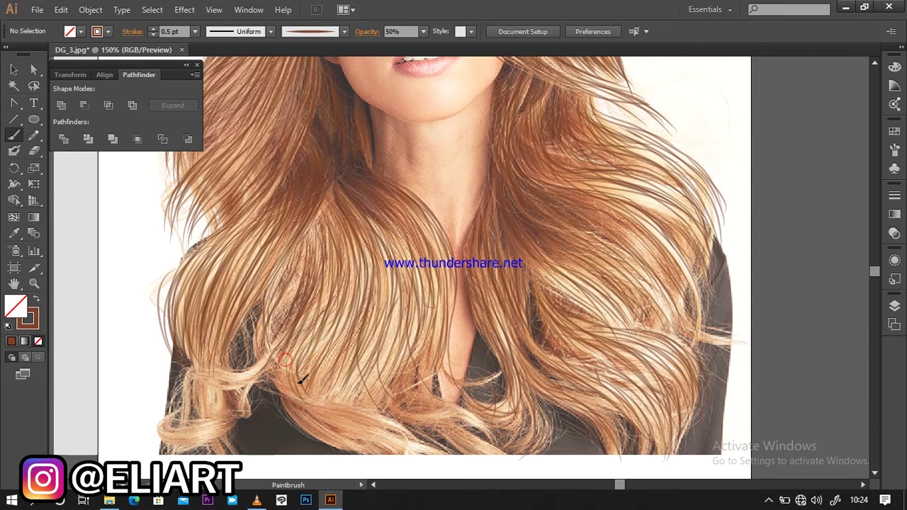
# - Start thin strands in the lower-left hair, extending into the lower-middle hair
pyautogui.moveTo(284, 374)
pyautogui.mouseDown()
pyautogui.moveTo(299, 398)
pyautogui.moveTo(364, 428)
pyautogui.moveTo(334, 416)
pyautogui.mouseUp()
pyautogui.moveTo(297, 388)
pyautogui.mouseDown()
pyautogui.moveTo(352, 432)
pyautogui.moveTo(363, 453)
pyautogui.moveTo(356, 429)
pyautogui.moveTo(365, 433)
pyautogui.mouseUp()
pyautogui.moveTo(306, 405); pyautogui.dragTo(375, 441)
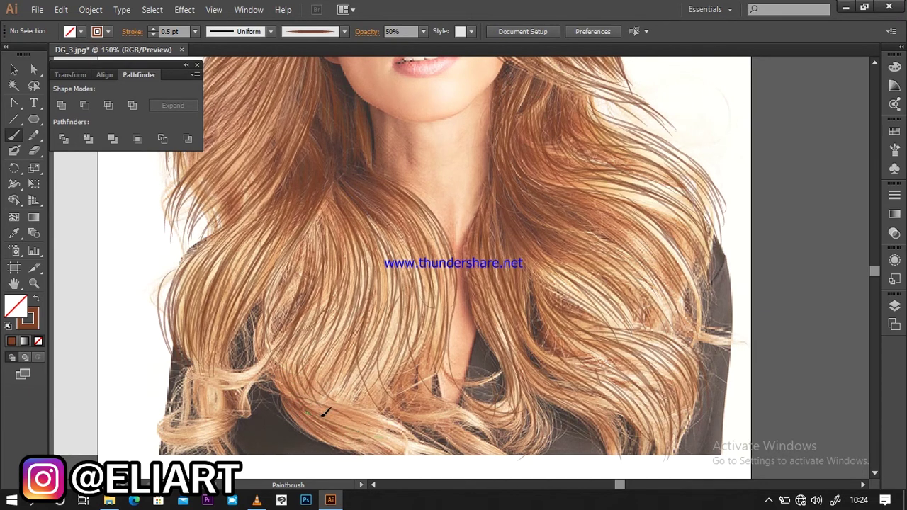
pyautogui.moveTo(315, 396); pyautogui.dragTo(404, 429)
pyautogui.moveTo(326, 359); pyautogui.dragTo(424, 443)
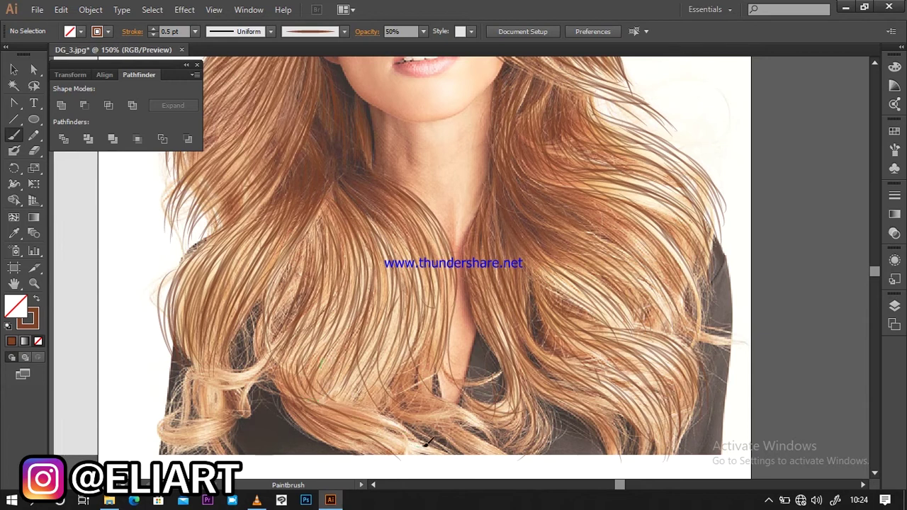
pyautogui.moveTo(348, 374)
pyautogui.mouseDown()
pyautogui.moveTo(431, 446)
pyautogui.moveTo(423, 444)
pyautogui.mouseUp()
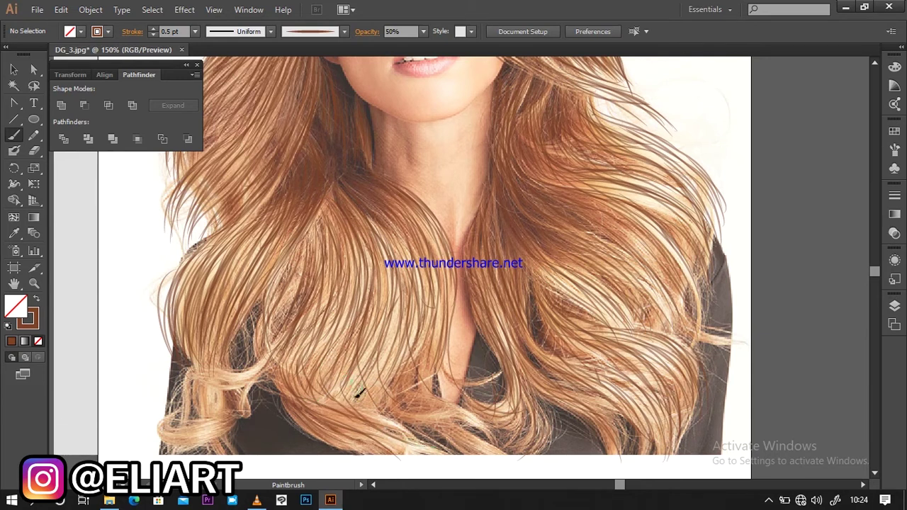
# - Add strands sweeping down-right across the lower-middle hair
pyautogui.moveTo(354, 388)
pyautogui.mouseDown()
pyautogui.moveTo(451, 464)
pyautogui.moveTo(438, 449)
pyautogui.mouseUp()
pyautogui.moveTo(386, 376); pyautogui.dragTo(446, 443)
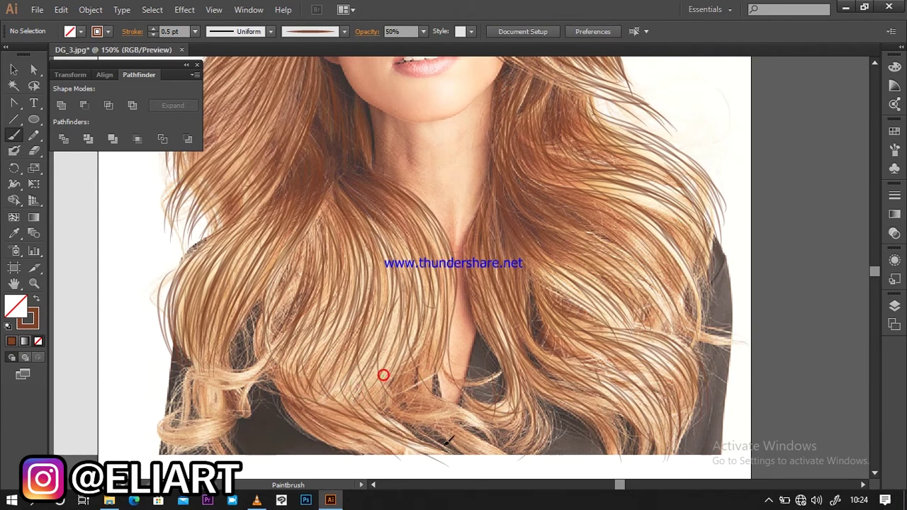
pyautogui.moveTo(393, 381); pyautogui.dragTo(422, 430)
pyautogui.moveTo(411, 370); pyautogui.dragTo(483, 453)
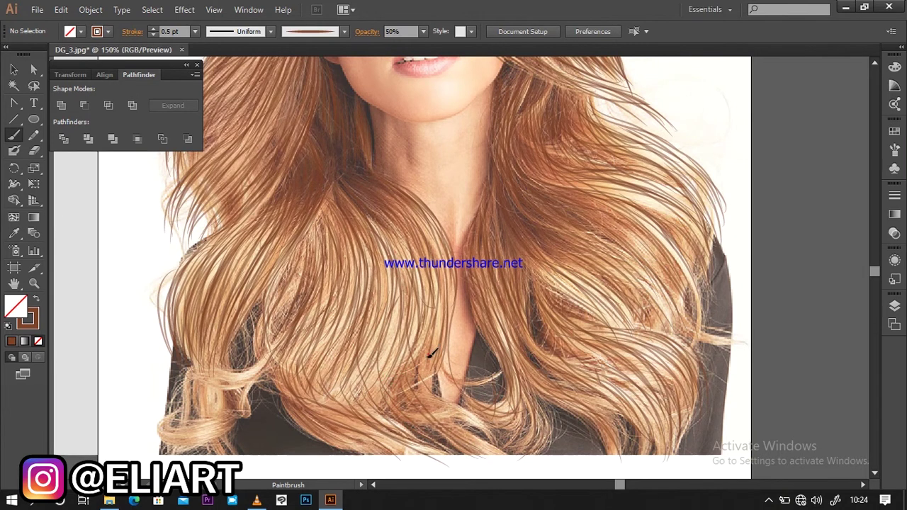
pyautogui.moveTo(439, 378); pyautogui.dragTo(489, 452)
pyautogui.moveTo(439, 372)
pyautogui.mouseDown()
pyautogui.moveTo(502, 453)
pyautogui.moveTo(489, 460)
pyautogui.mouseUp()
pyautogui.moveTo(401, 374); pyautogui.dragTo(483, 455)
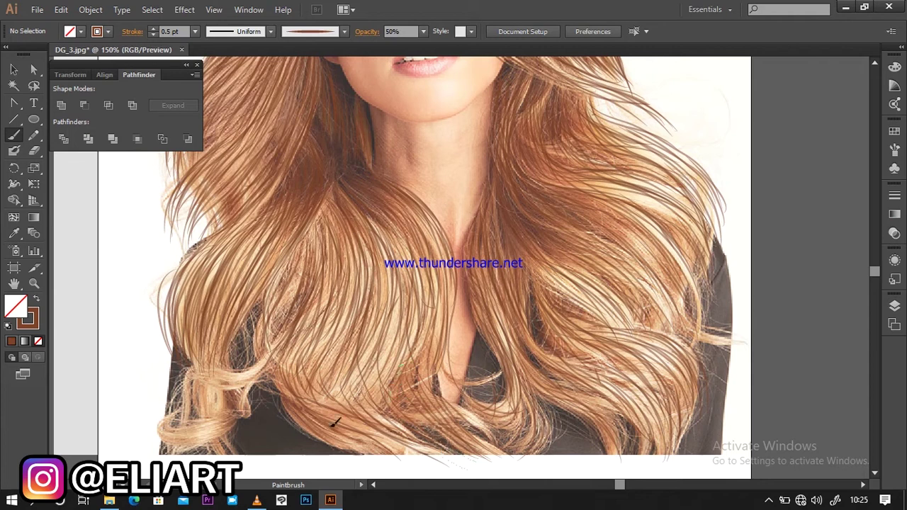
# - Fill the lower-left hair and its curl with thin down-left strands
pyautogui.moveTo(289, 376); pyautogui.dragTo(341, 449)
pyautogui.moveTo(290, 394); pyautogui.dragTo(357, 450)
pyautogui.moveTo(271, 332)
pyautogui.mouseDown()
pyautogui.moveTo(267, 356)
pyautogui.moveTo(189, 413)
pyautogui.mouseUp()
pyautogui.moveTo(270, 344)
pyautogui.mouseDown()
pyautogui.moveTo(185, 415)
pyautogui.moveTo(234, 383)
pyautogui.mouseUp()
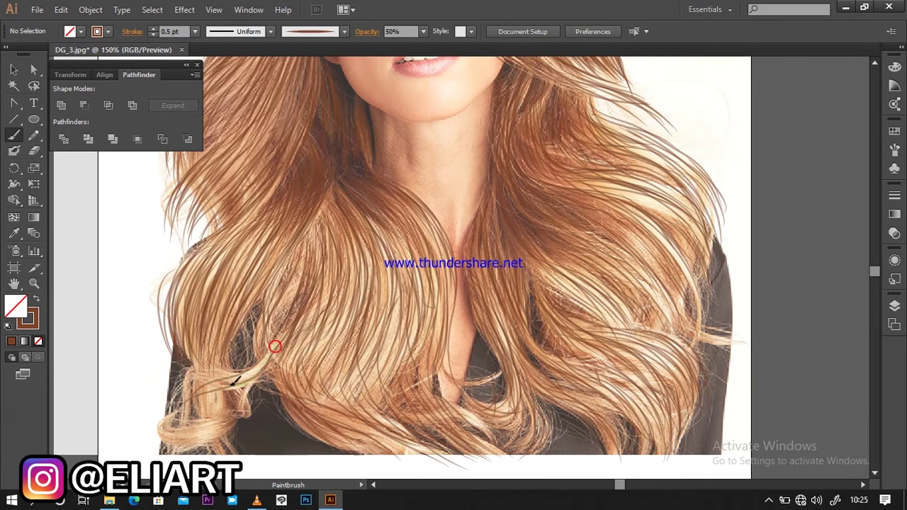
pyautogui.moveTo(273, 352); pyautogui.dragTo(238, 378)
pyautogui.moveTo(274, 324)
pyautogui.mouseDown()
pyautogui.moveTo(236, 368)
pyautogui.moveTo(212, 368)
pyautogui.mouseUp()
pyautogui.moveTo(274, 348)
pyautogui.mouseDown()
pyautogui.moveTo(207, 379)
pyautogui.moveTo(236, 391)
pyautogui.moveTo(212, 430)
pyautogui.moveTo(165, 432)
pyautogui.mouseUp()
pyautogui.moveTo(230, 425)
pyautogui.mouseDown()
pyautogui.moveTo(183, 425)
pyautogui.moveTo(170, 446)
pyautogui.mouseUp()
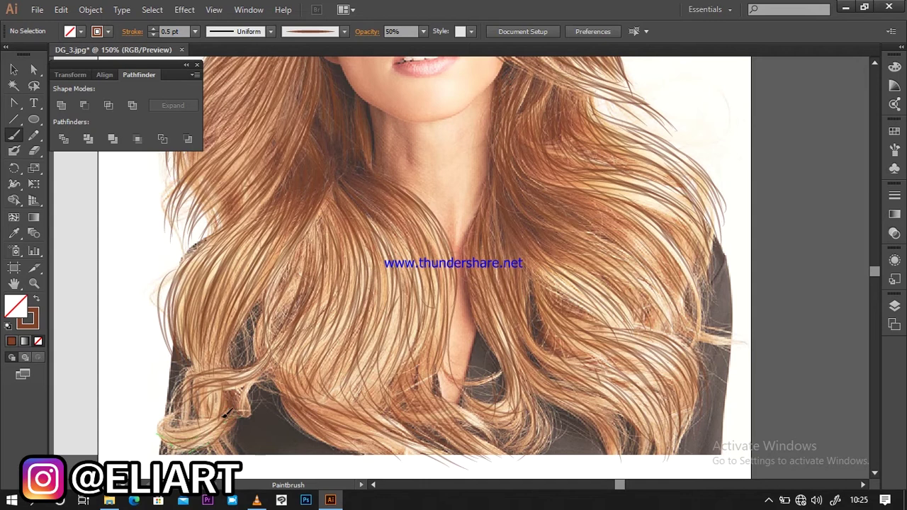
pyautogui.moveTo(227, 420); pyautogui.dragTo(161, 445)
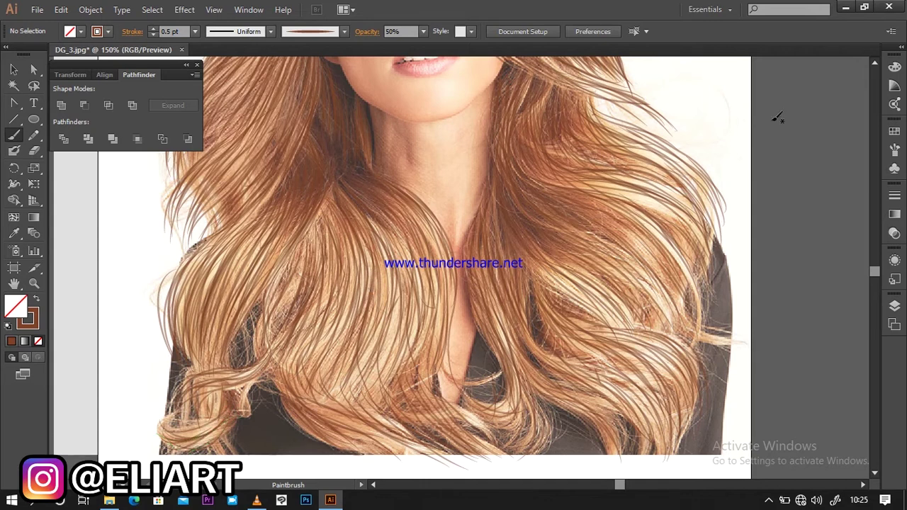
# - Expand the panel dock and hide the photo on Layer 1
pyautogui.click(874, 63)
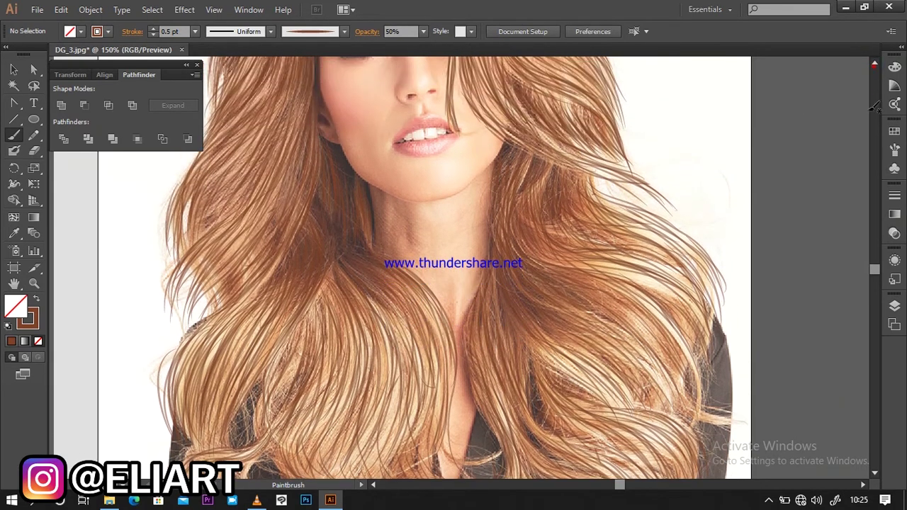
pyautogui.click(902, 49)
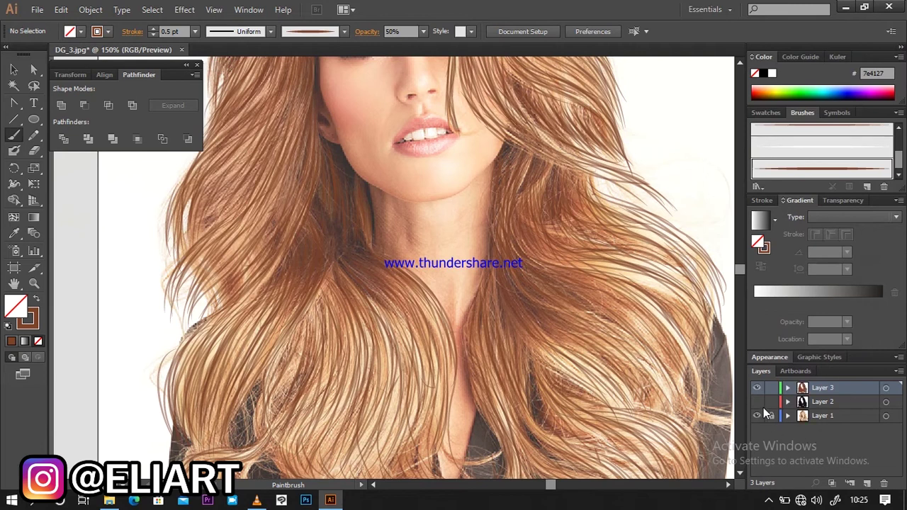
pyautogui.click(756, 416)
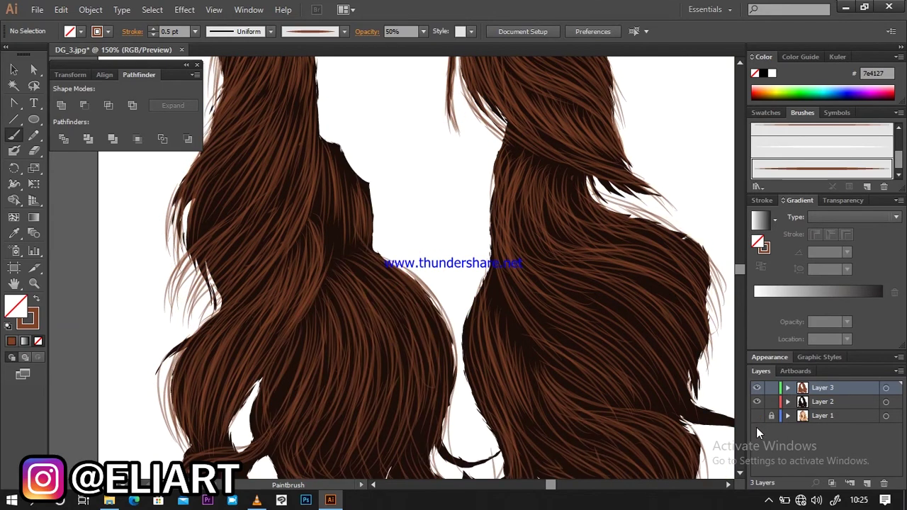
# - Zoom out to check the vector strands, then return to 100%
pyautogui.hotkey('ctrl', '-')
pyautogui.hotkey('ctrl', '-')
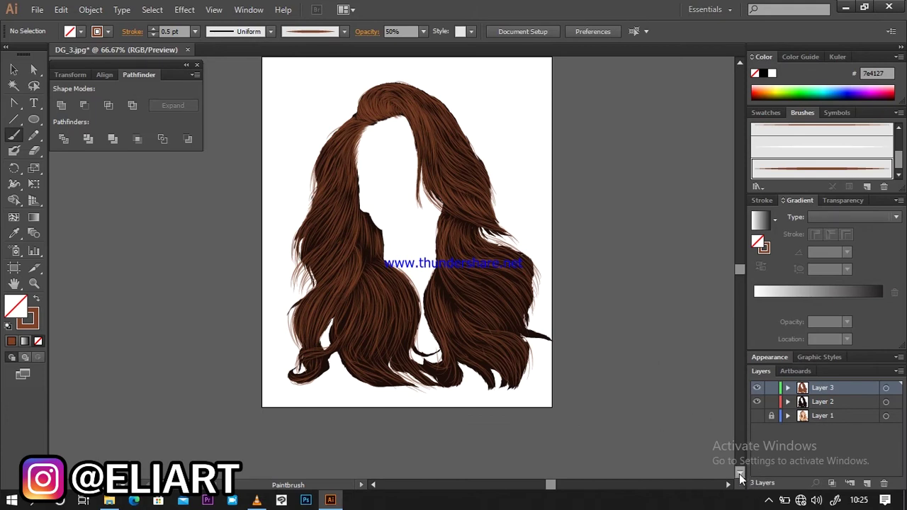
pyautogui.scroll(-1, 740, 475)
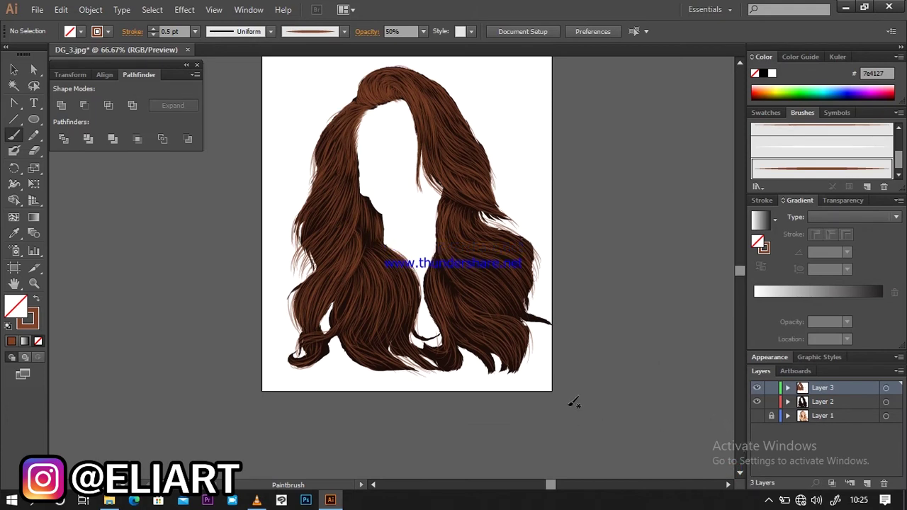
pyautogui.hotkey('ctrl', '+')
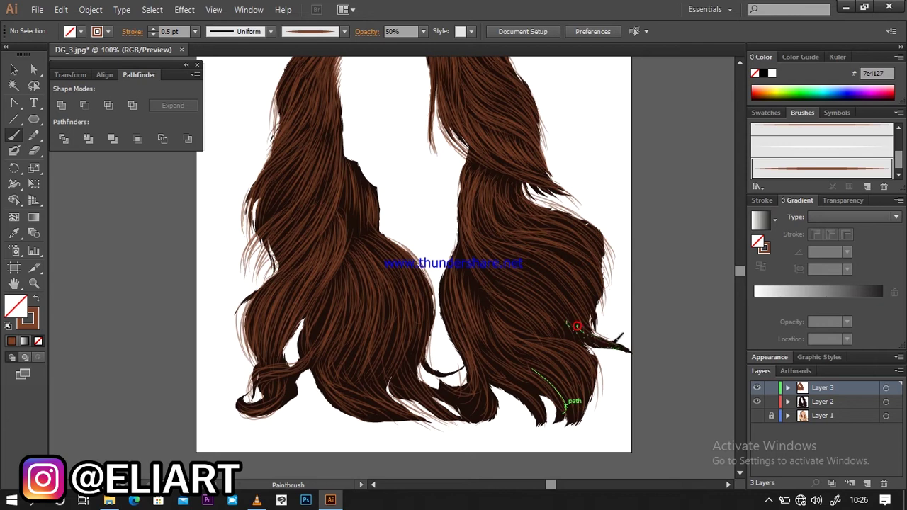
# - Add strands to the lower right lock and along its inner edge
pyautogui.moveTo(579, 335); pyautogui.dragTo(635, 346)
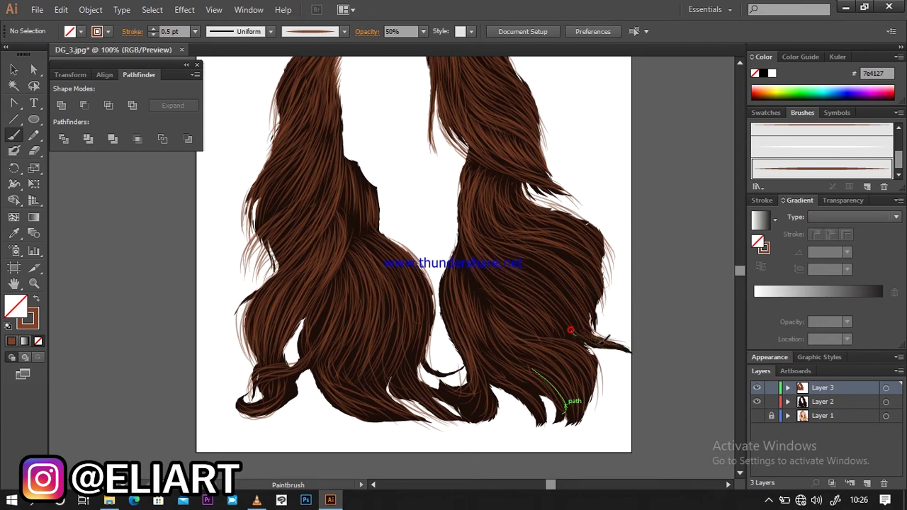
pyautogui.moveTo(577, 346); pyautogui.dragTo(640, 351)
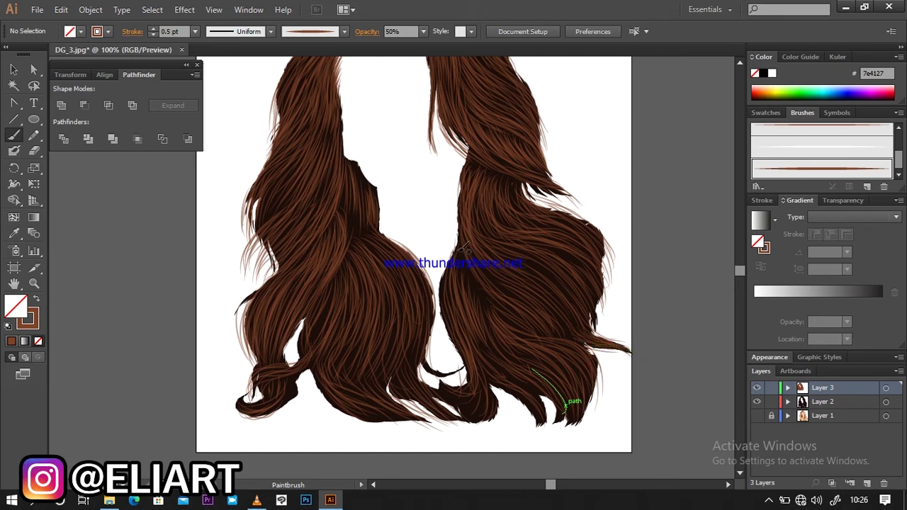
pyautogui.moveTo(447, 275)
pyautogui.mouseDown()
pyautogui.moveTo(464, 329)
pyautogui.moveTo(462, 246)
pyautogui.moveTo(457, 255)
pyautogui.mouseUp()
pyautogui.moveTo(476, 284); pyautogui.dragTo(478, 289)
pyautogui.moveTo(461, 256); pyautogui.dragTo(459, 321)
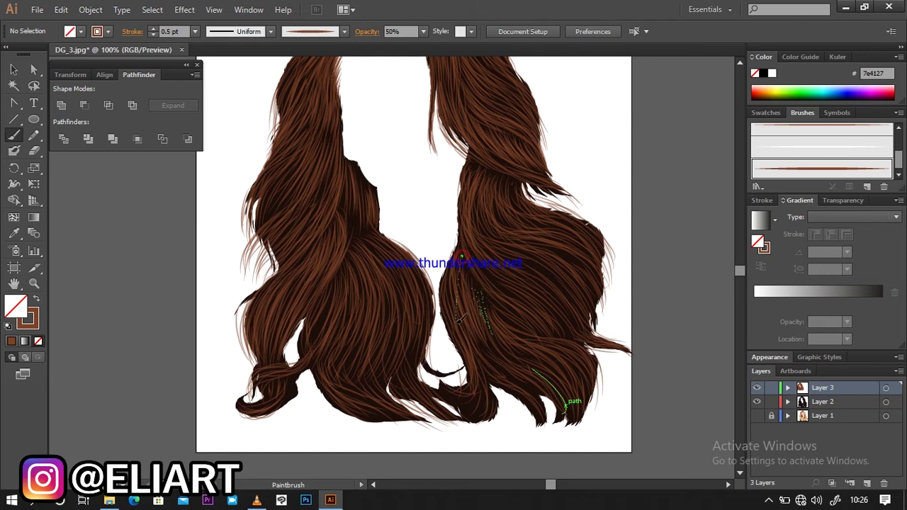
pyautogui.moveTo(453, 268); pyautogui.dragTo(460, 340)
pyautogui.moveTo(449, 310); pyautogui.dragTo(465, 369)
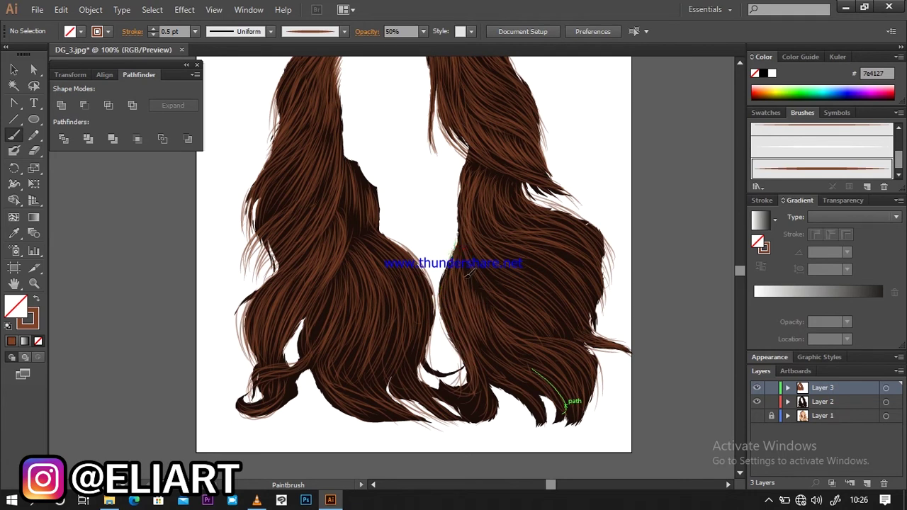
# - Fill the middle and bottom of the right lock, plus one strand on the upper left lock
pyautogui.moveTo(481, 290)
pyautogui.mouseDown()
pyautogui.moveTo(511, 349)
pyautogui.moveTo(511, 338)
pyautogui.mouseUp()
pyautogui.moveTo(495, 304); pyautogui.dragTo(499, 309)
pyautogui.moveTo(501, 317); pyautogui.dragTo(503, 318)
pyautogui.moveTo(469, 273)
pyautogui.mouseDown()
pyautogui.moveTo(474, 291)
pyautogui.moveTo(501, 296)
pyautogui.mouseUp()
pyautogui.moveTo(540, 391); pyautogui.dragTo(490, 351)
pyautogui.moveTo(480, 362); pyautogui.dragTo(525, 386)
pyautogui.moveTo(483, 342); pyautogui.dragTo(533, 419)
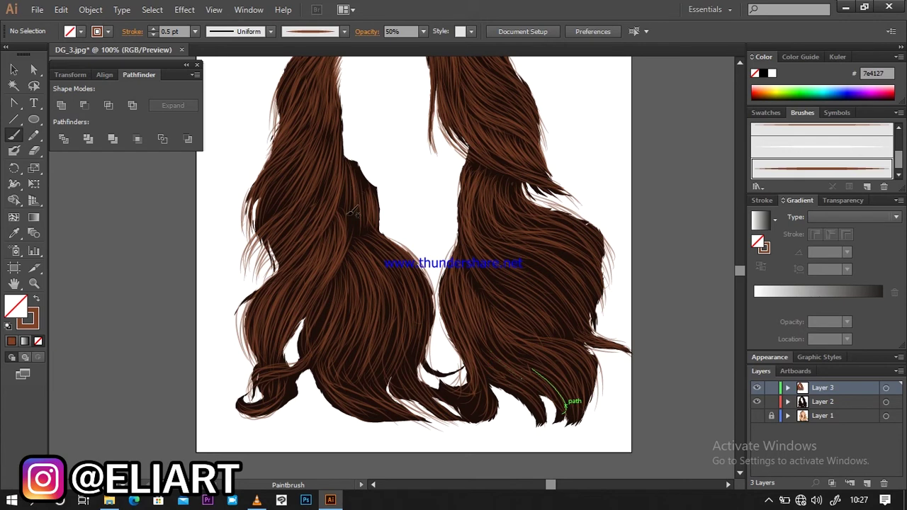
pyautogui.moveTo(336, 213); pyautogui.dragTo(343, 219)
# - Paint brown strands along the bottom of the right lock and the hair tips
pyautogui.moveTo(480, 373); pyautogui.dragTo(433, 385)
pyautogui.moveTo(442, 395)
pyautogui.mouseDown()
pyautogui.moveTo(483, 401)
pyautogui.moveTo(477, 375)
pyautogui.moveTo(489, 386)
pyautogui.moveTo(488, 418)
pyautogui.moveTo(445, 400)
pyautogui.moveTo(442, 384)
pyautogui.moveTo(490, 394)
pyautogui.moveTo(460, 415)
pyautogui.mouseUp()
pyautogui.moveTo(488, 386)
pyautogui.mouseDown()
pyautogui.moveTo(453, 382)
pyautogui.moveTo(482, 382)
pyautogui.moveTo(425, 359)
pyautogui.moveTo(443, 356)
pyautogui.mouseUp()
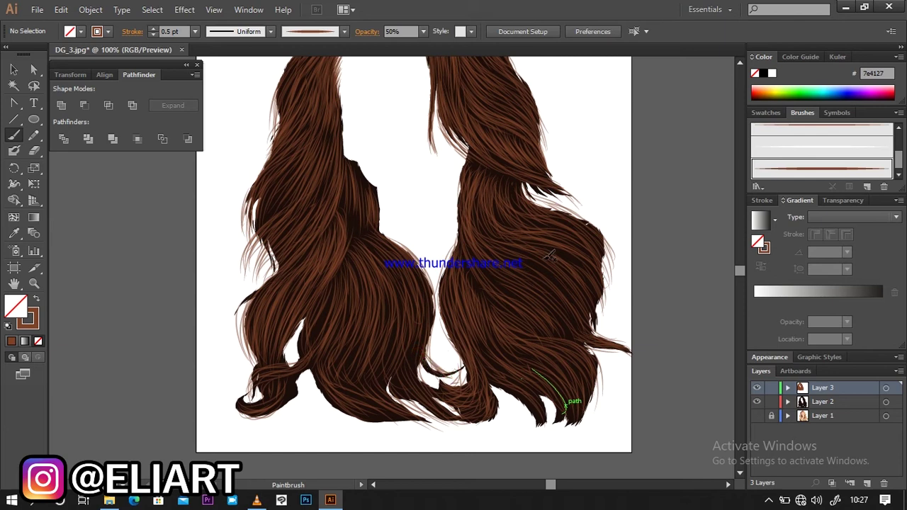
# - Thicken the right lock with long strands down its upper area and outer edge
pyautogui.moveTo(512, 239); pyautogui.dragTo(578, 281)
pyautogui.moveTo(518, 271); pyautogui.dragTo(566, 322)
pyautogui.moveTo(524, 268); pyautogui.dragTo(522, 262)
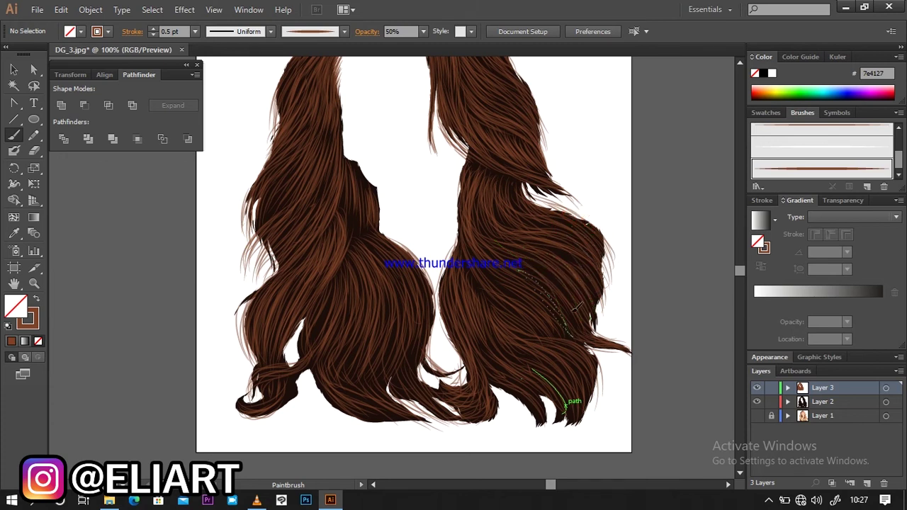
pyautogui.moveTo(576, 272); pyautogui.dragTo(574, 314)
pyautogui.moveTo(475, 227); pyautogui.dragTo(516, 285)
pyautogui.moveTo(496, 217); pyautogui.dragTo(505, 203)
pyautogui.moveTo(541, 247); pyautogui.dragTo(593, 279)
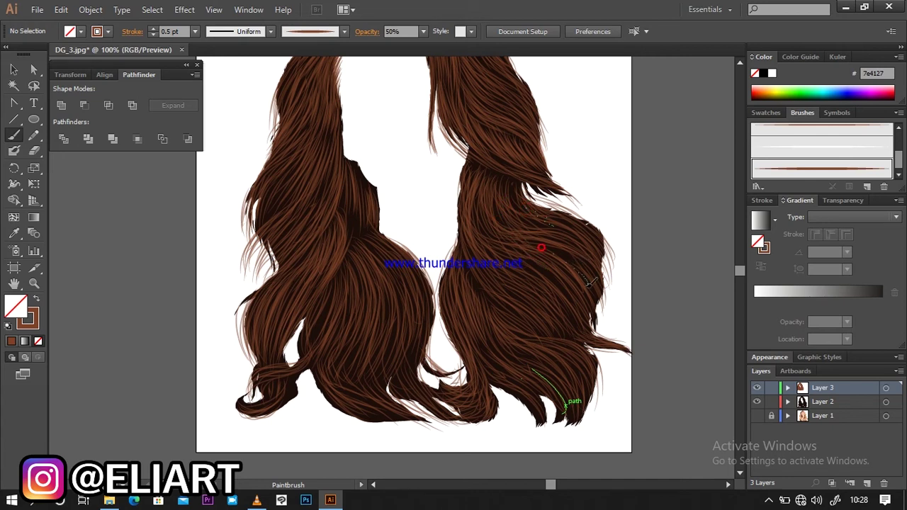
pyautogui.moveTo(575, 319)
pyautogui.mouseDown()
pyautogui.moveTo(545, 250)
pyautogui.moveTo(525, 262)
pyautogui.moveTo(591, 333)
pyautogui.mouseUp()
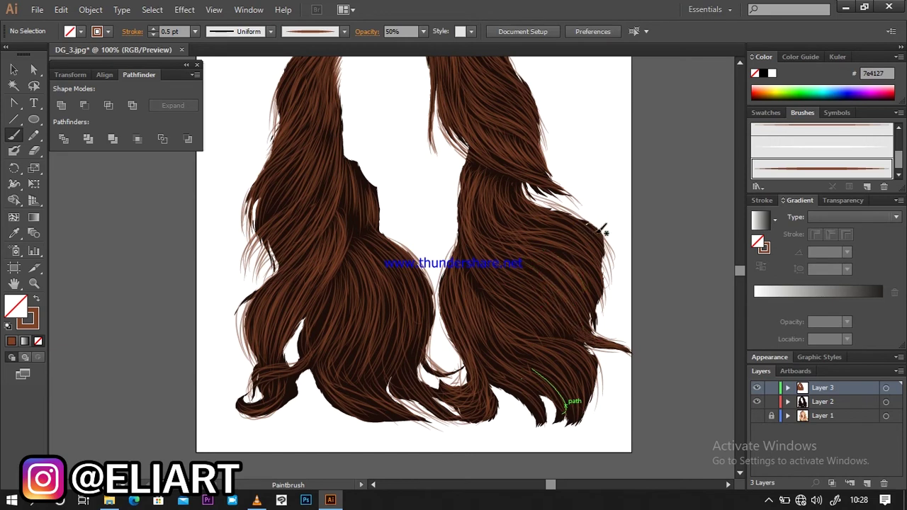
pyautogui.moveTo(602, 319); pyautogui.dragTo(549, 223)
pyautogui.moveTo(605, 265); pyautogui.dragTo(557, 223)
# - Fill the upper left lock with strands along its outer edge and beside the face
pyautogui.moveTo(295, 204); pyautogui.dragTo(290, 191)
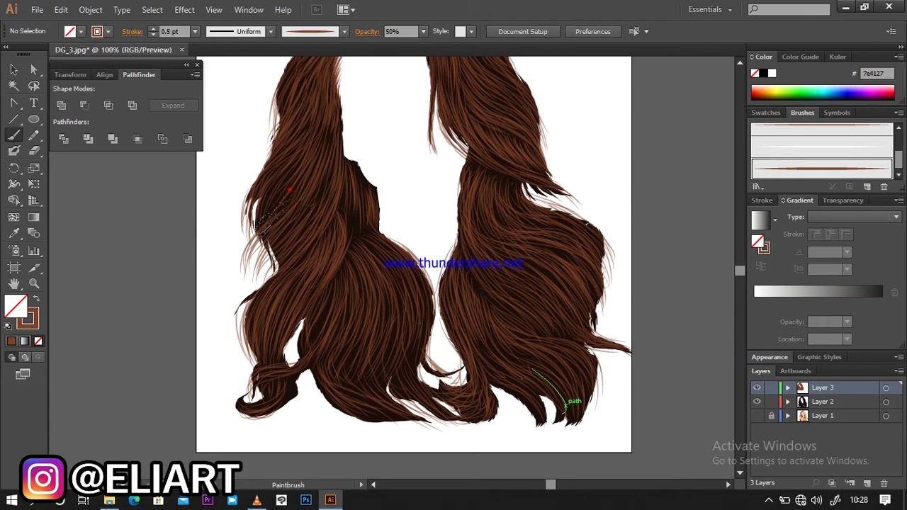
pyautogui.moveTo(259, 219); pyautogui.dragTo(281, 187)
pyautogui.moveTo(322, 232); pyautogui.dragTo(263, 298)
pyautogui.moveTo(310, 245); pyautogui.dragTo(315, 234)
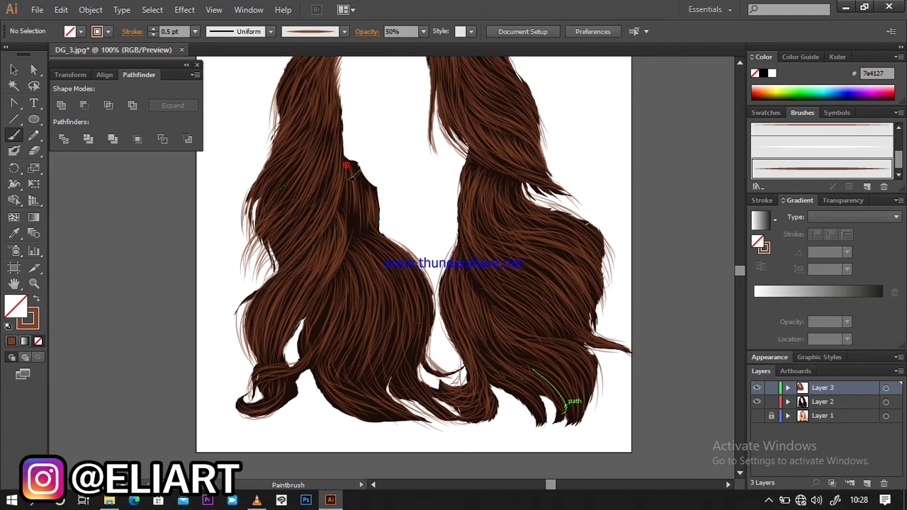
pyautogui.moveTo(348, 165); pyautogui.dragTo(351, 231)
pyautogui.moveTo(355, 159); pyautogui.dragTo(380, 210)
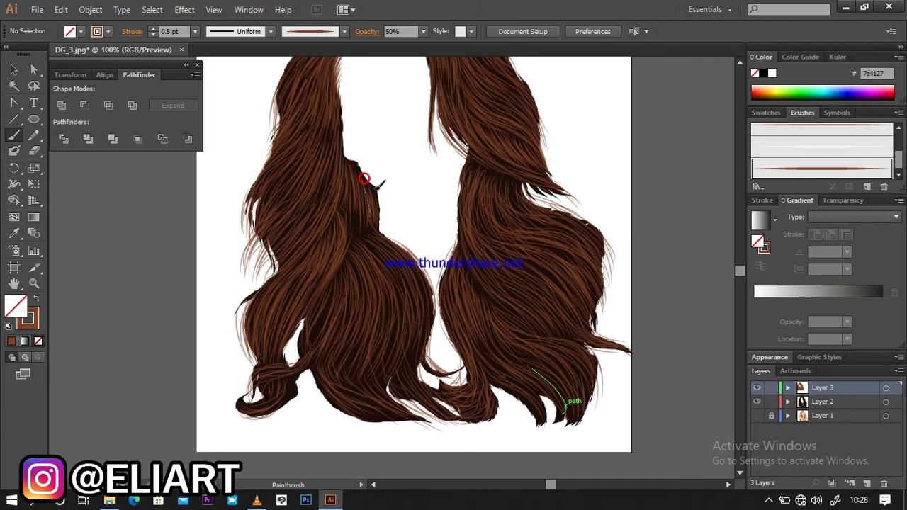
pyautogui.moveTo(370, 177); pyautogui.dragTo(368, 206)
pyautogui.moveTo(351, 161); pyautogui.dragTo(326, 227)
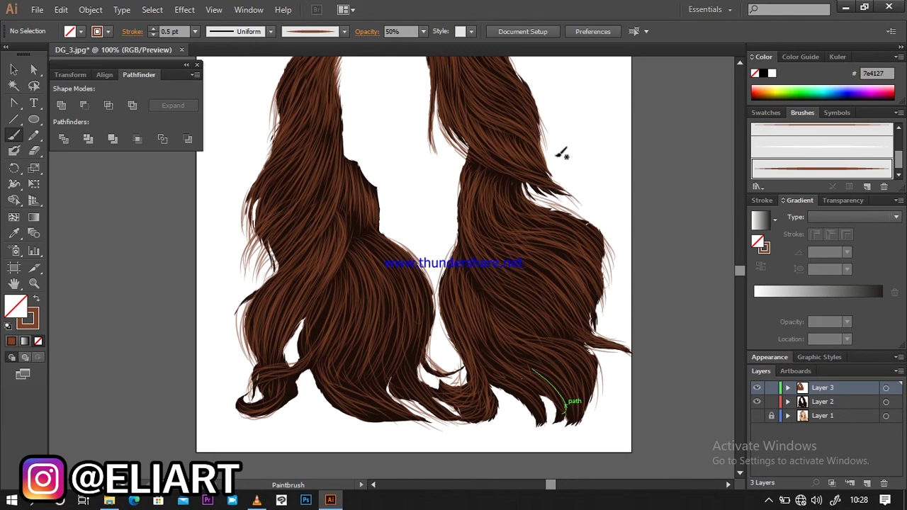
pyautogui.scroll(2, 735, 63)
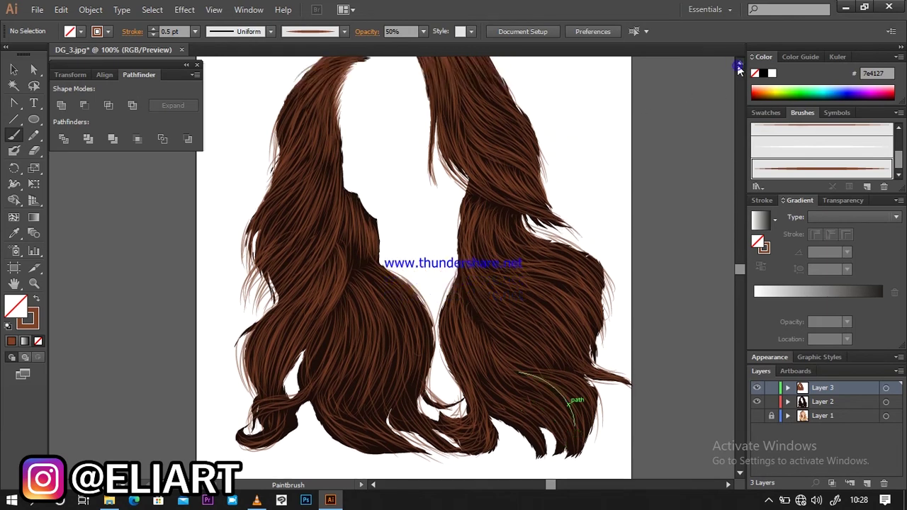
# - Paint strands at the crown, along the hair part and up the left hair edge
pyautogui.scroll(3, 734, 63)
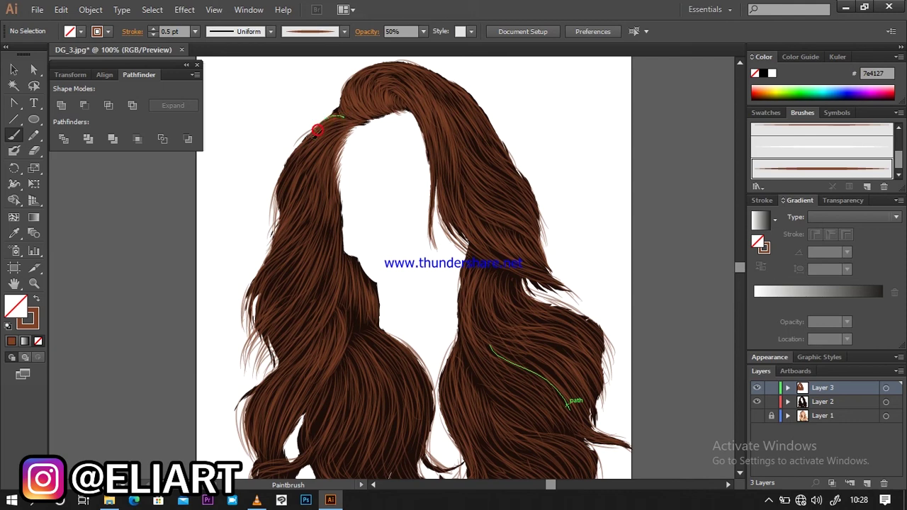
pyautogui.moveTo(287, 169); pyautogui.dragTo(286, 169)
pyautogui.moveTo(327, 126); pyautogui.dragTo(302, 140)
pyautogui.moveTo(382, 116); pyautogui.dragTo(349, 126)
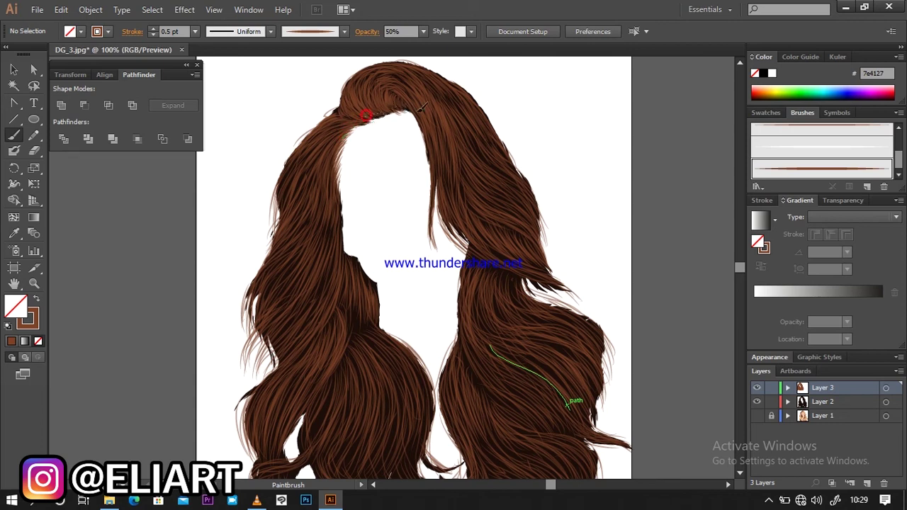
pyautogui.moveTo(438, 181); pyautogui.dragTo(436, 217)
pyautogui.moveTo(345, 259); pyautogui.dragTo(340, 226)
pyautogui.moveTo(363, 266); pyautogui.dragTo(366, 268)
# - Add small strands on the right lock, then create an empty Layer 4 on top
pyautogui.moveTo(544, 309); pyautogui.dragTo(581, 320)
pyautogui.moveTo(569, 287); pyautogui.dragTo(571, 289)
pyautogui.click(866, 483)
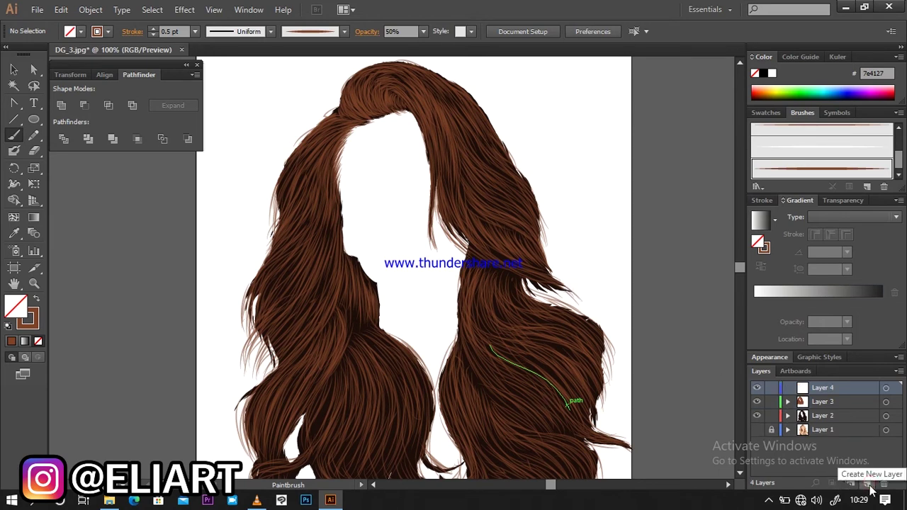
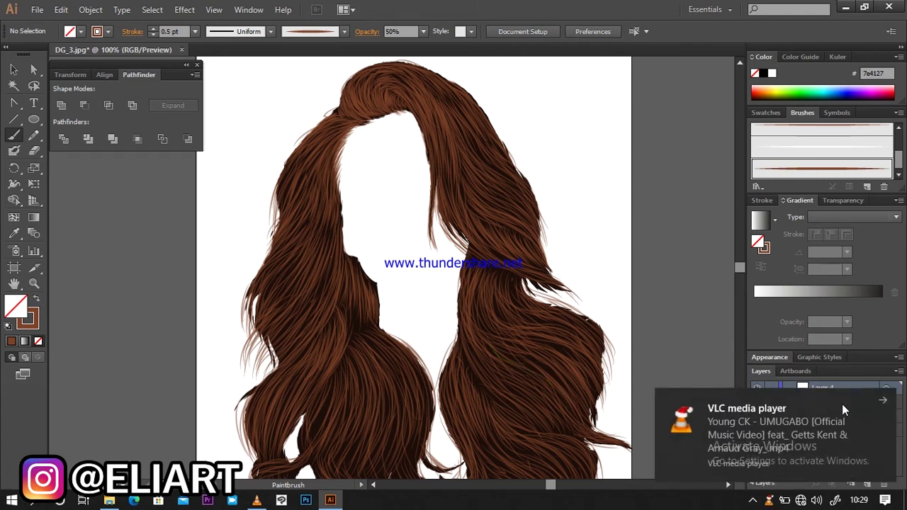
# - Change the fill from dark brown to lighter pinkish brown #c18c7a and zoom to 150%
pyautogui.click(884, 398)
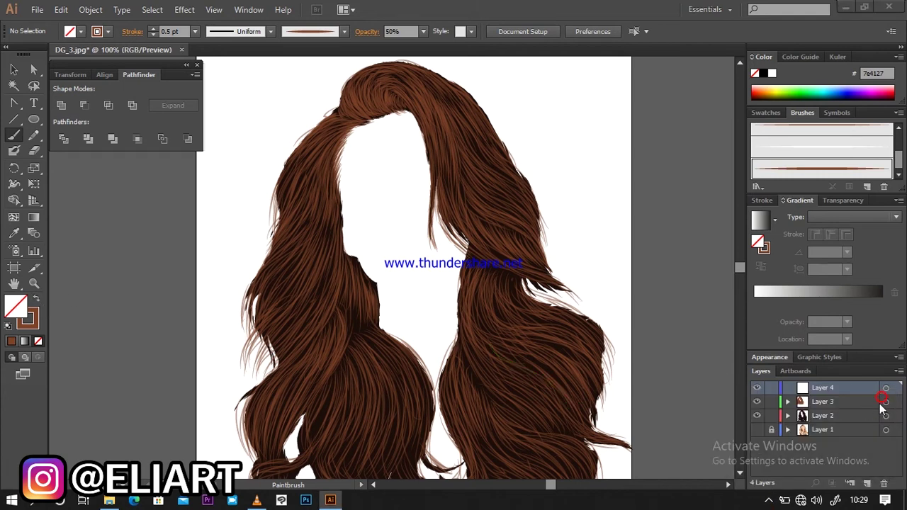
pyautogui.click(39, 302)
pyautogui.doubleClick(17, 306)
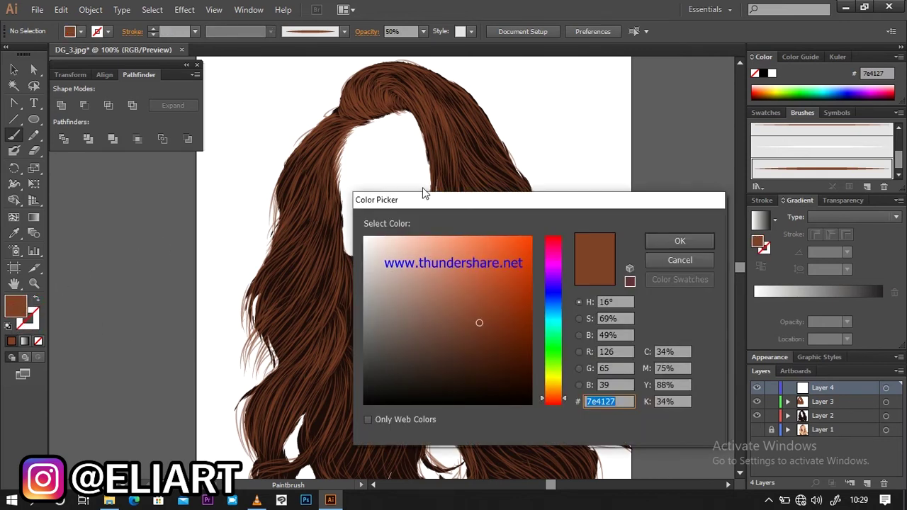
pyautogui.moveTo(476, 319); pyautogui.dragTo(425, 277)
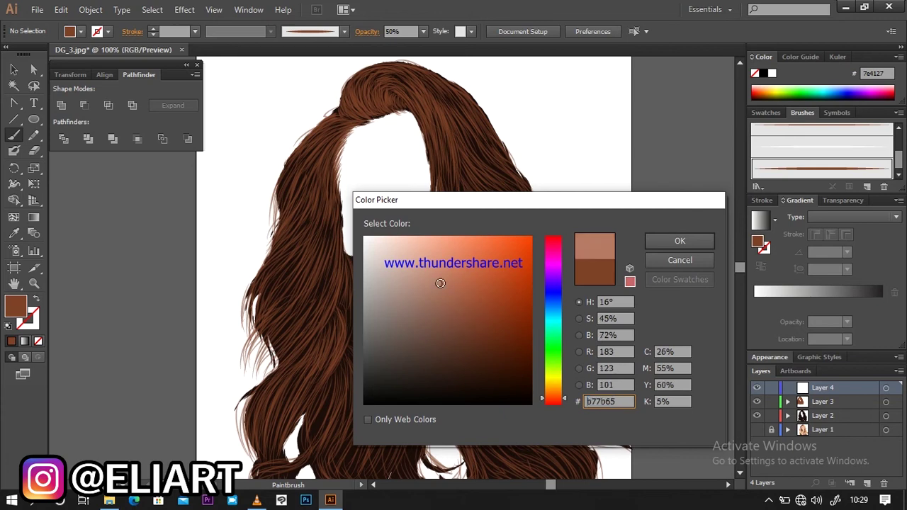
pyautogui.click(652, 244)
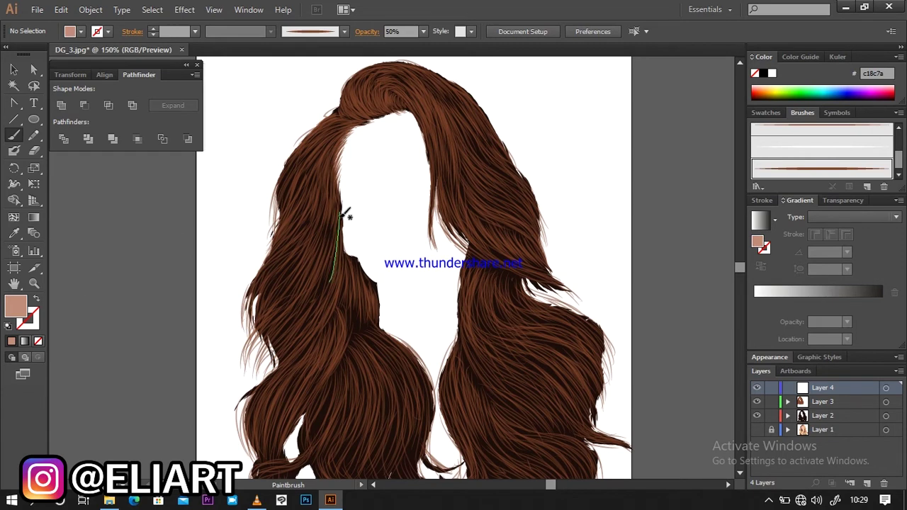
pyautogui.hotkey('ctrl', '+')
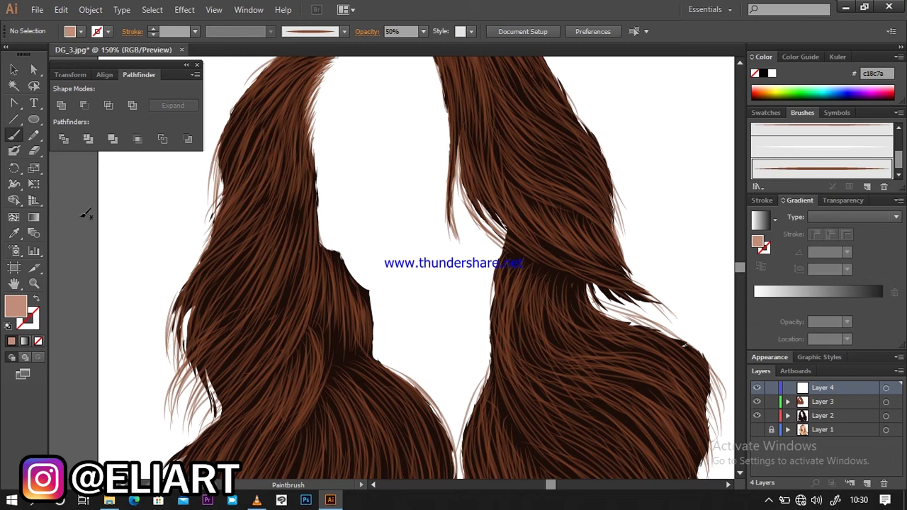
# - Draw a long thin ellipse and convert both end anchors into sharp points
pyautogui.click(33, 119)
pyautogui.moveTo(285, 301); pyautogui.dragTo(578, 303)
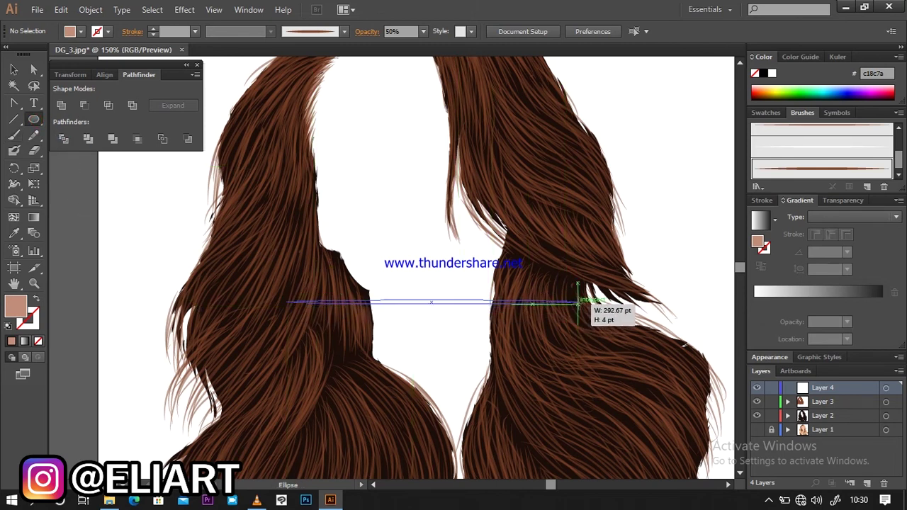
pyautogui.moveTo(578, 303); pyautogui.dragTo(581, 302)
pyautogui.hotkey('shift', 'c')
pyautogui.click(287, 303)
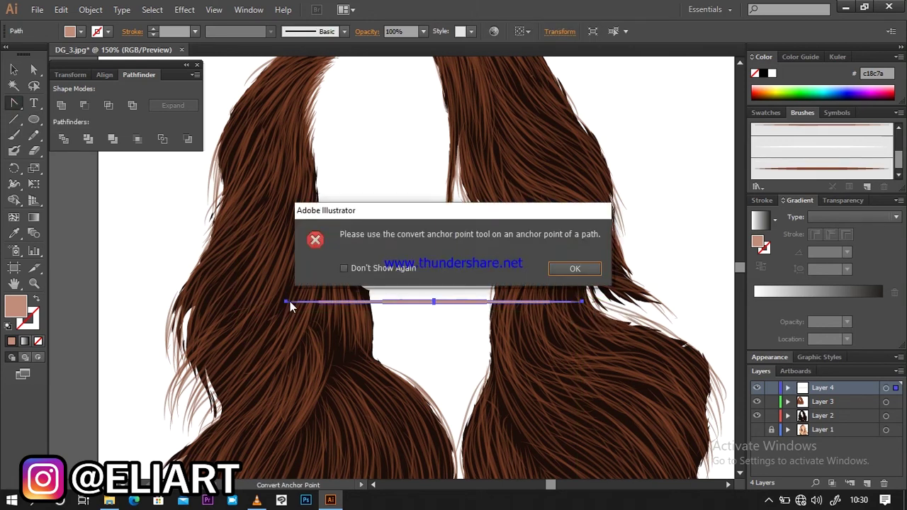
pyautogui.click(575, 268)
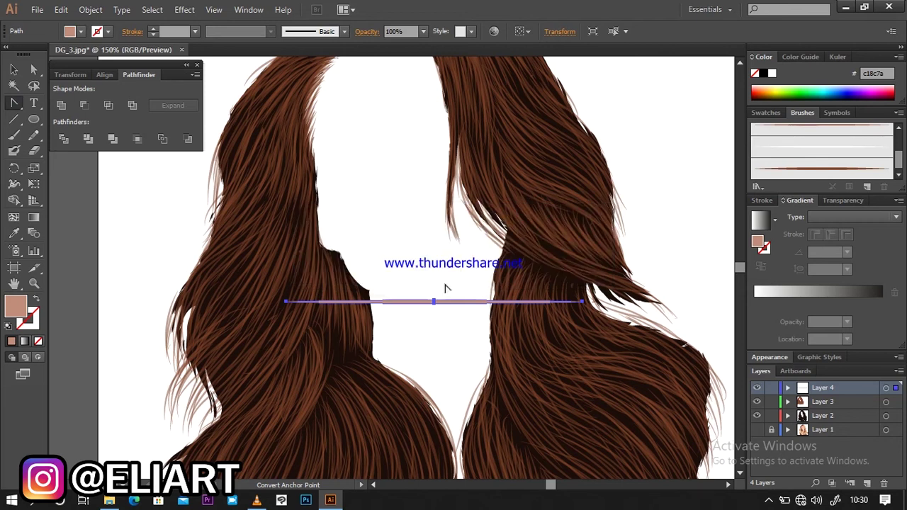
pyautogui.click(287, 303)
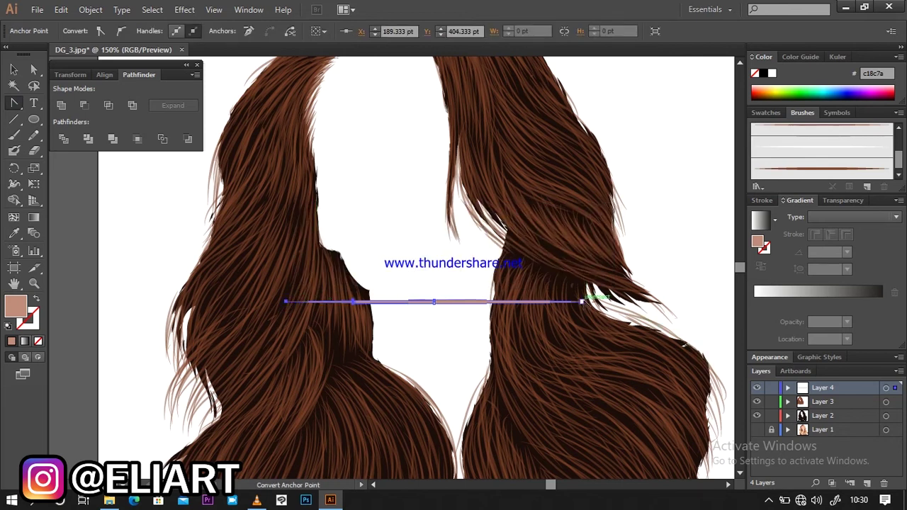
pyautogui.click(581, 302)
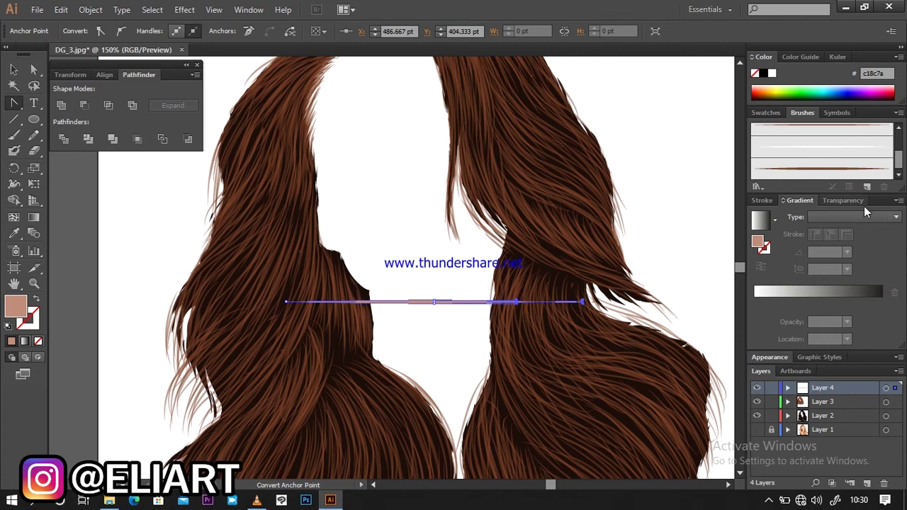
# - Save the pointed sliver as a new Art Brush and deselect it
pyautogui.click(866, 188)
pyautogui.click(398, 283)
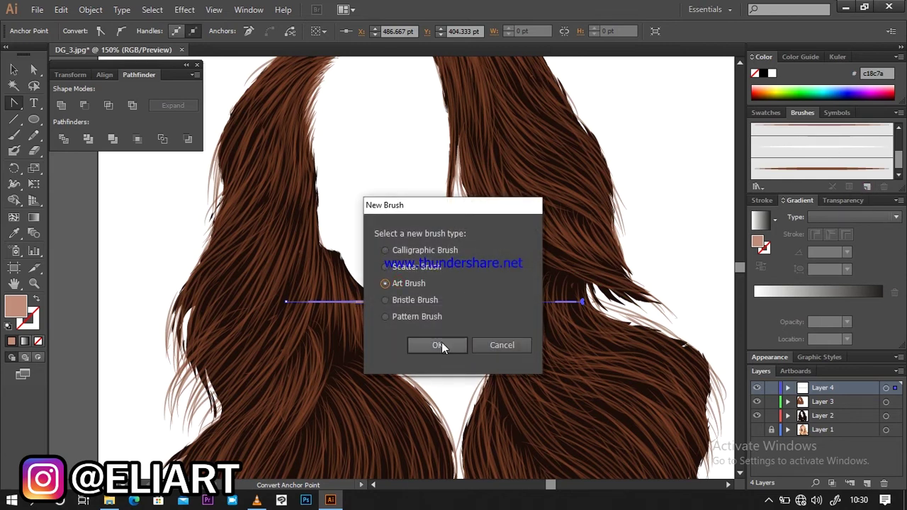
pyautogui.click(439, 344)
pyautogui.click(772, 418)
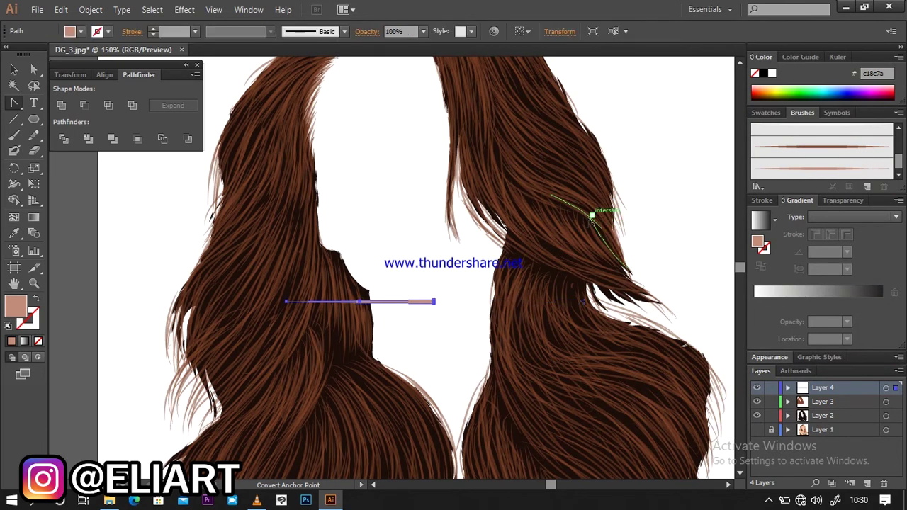
pyautogui.hotkey('ctrl', 'shift', 'a')
pyautogui.click(17, 139)
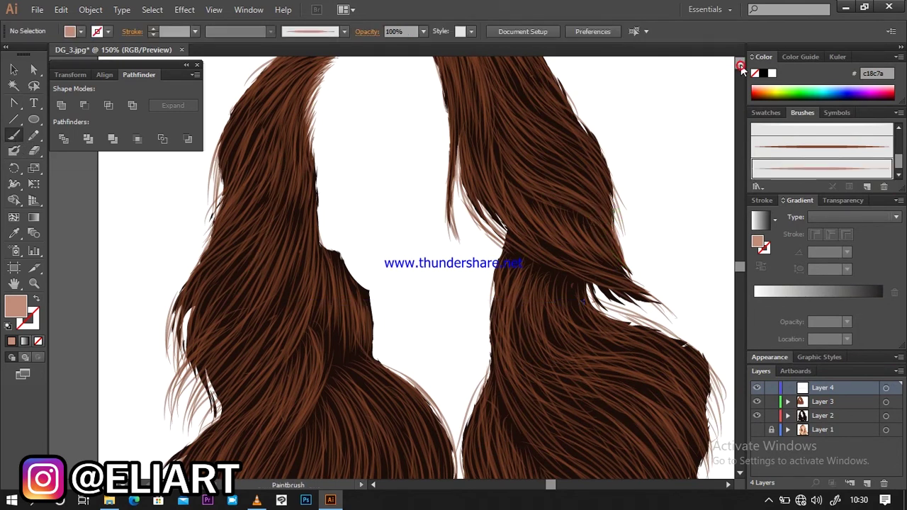
# - Set 50% opacity, a light brown stroke and 0.5 pt stroke weight
pyautogui.scroll(2, 741, 67)
pyautogui.scroll(2, 741, 67)
pyautogui.scroll(2, 730, 65)
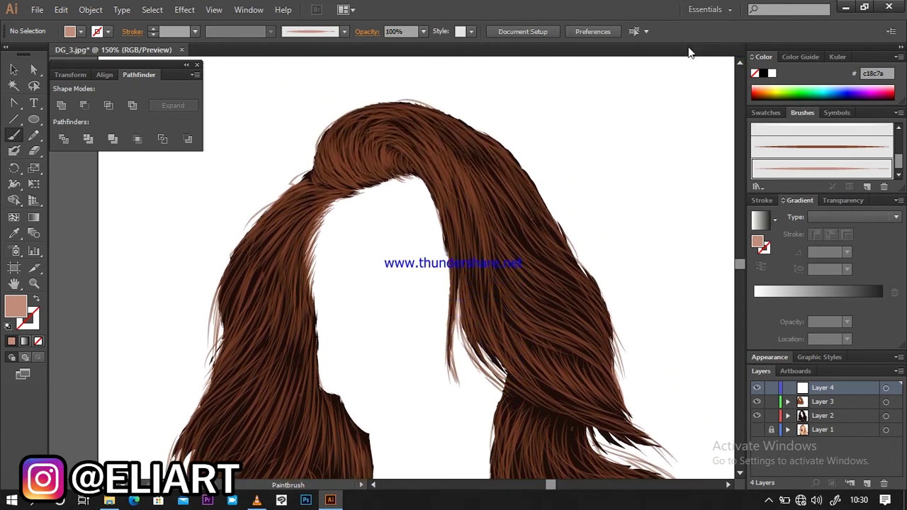
pyautogui.click(423, 31)
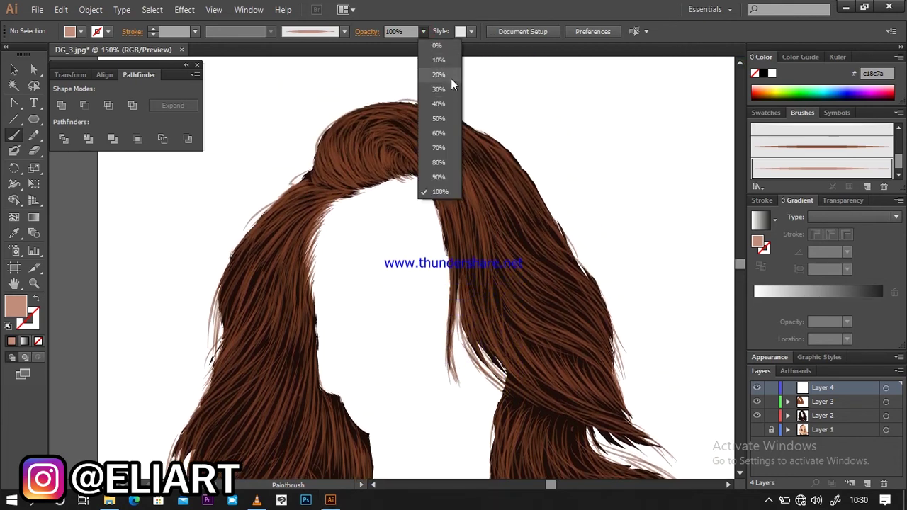
pyautogui.click(439, 118)
pyautogui.hotkey('shift', 'x')
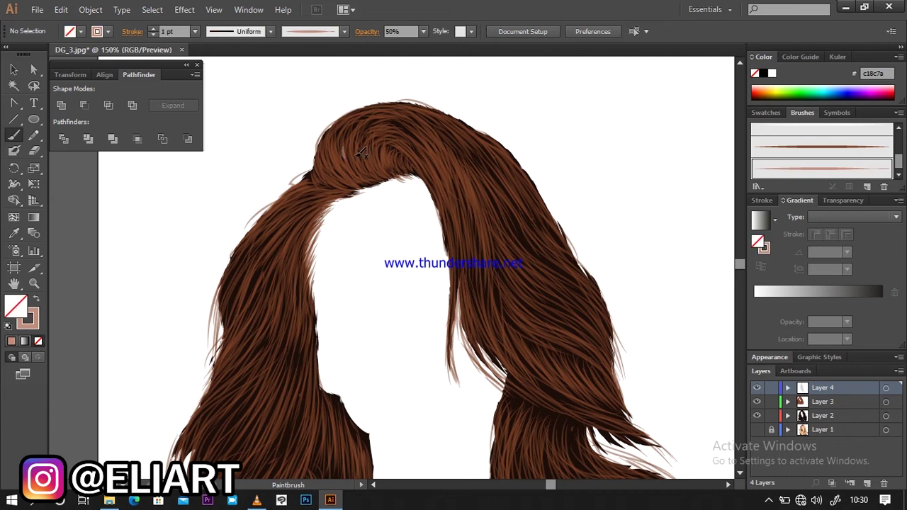
pyautogui.click(195, 31)
pyautogui.click(221, 62)
# - Paint thin highlight strands across the top and crown of the hair
pyautogui.moveTo(320, 160); pyautogui.dragTo(332, 182)
pyautogui.moveTo(330, 142); pyautogui.dragTo(325, 179)
pyautogui.moveTo(340, 141); pyautogui.dragTo(334, 175)
pyautogui.moveTo(345, 136)
pyautogui.mouseDown()
pyautogui.moveTo(337, 175)
pyautogui.moveTo(354, 172)
pyautogui.moveTo(336, 177)
pyautogui.mouseUp()
pyautogui.moveTo(349, 144); pyautogui.dragTo(354, 170)
pyautogui.moveTo(332, 128)
pyautogui.mouseDown()
pyautogui.moveTo(378, 107)
pyautogui.moveTo(441, 114)
pyautogui.mouseUp()
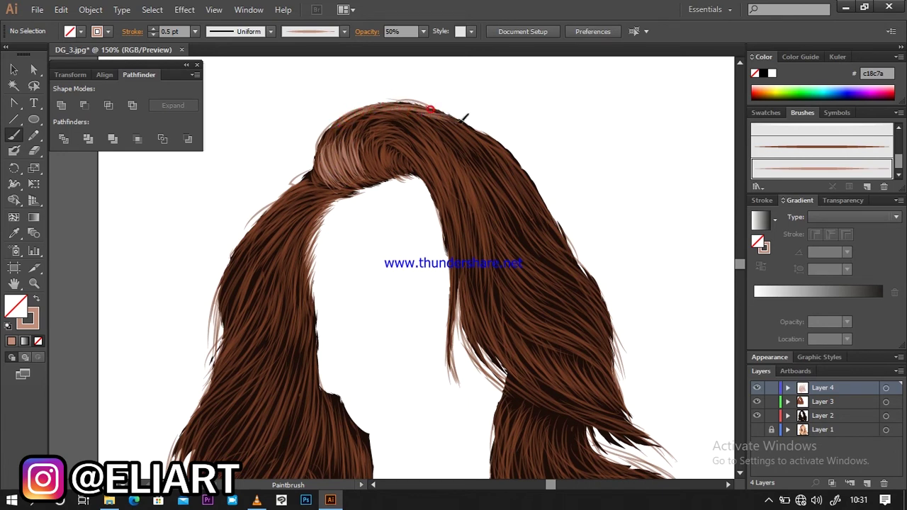
pyautogui.moveTo(324, 132)
pyautogui.mouseDown()
pyautogui.moveTo(424, 105)
pyautogui.moveTo(456, 105)
pyautogui.moveTo(476, 125)
pyautogui.mouseUp()
pyautogui.moveTo(411, 151)
pyautogui.mouseDown()
pyautogui.moveTo(451, 201)
pyautogui.moveTo(447, 217)
pyautogui.mouseUp()
# - Paint highlight strands down the right curve of the hair
pyautogui.moveTo(432, 172); pyautogui.dragTo(457, 248)
pyautogui.moveTo(413, 153); pyautogui.dragTo(464, 224)
pyautogui.moveTo(383, 134); pyautogui.dragTo(437, 167)
pyautogui.moveTo(411, 138)
pyautogui.mouseDown()
pyautogui.moveTo(461, 200)
pyautogui.moveTo(454, 182)
pyautogui.moveTo(461, 208)
pyautogui.mouseUp()
pyautogui.moveTo(436, 150)
pyautogui.mouseDown()
pyautogui.moveTo(488, 230)
pyautogui.moveTo(478, 217)
pyautogui.moveTo(496, 266)
pyautogui.mouseUp()
pyautogui.moveTo(481, 211)
pyautogui.mouseDown()
pyautogui.moveTo(496, 306)
pyautogui.moveTo(476, 282)
pyautogui.mouseUp()
pyautogui.moveTo(457, 193)
pyautogui.mouseDown()
pyautogui.moveTo(471, 269)
pyautogui.moveTo(454, 275)
pyautogui.mouseUp()
pyautogui.moveTo(446, 178)
pyautogui.mouseDown()
pyautogui.moveTo(451, 248)
pyautogui.moveTo(467, 259)
pyautogui.mouseUp()
pyautogui.moveTo(461, 184); pyautogui.dragTo(489, 287)
# - Add highlight strands over the upper-right hair curve
pyautogui.moveTo(452, 150); pyautogui.dragTo(472, 231)
pyautogui.moveTo(445, 116); pyautogui.dragTo(498, 157)
pyautogui.moveTo(475, 129); pyautogui.dragTo(527, 200)
pyautogui.moveTo(481, 155)
pyautogui.mouseDown()
pyautogui.moveTo(517, 216)
pyautogui.moveTo(513, 225)
pyautogui.mouseUp()
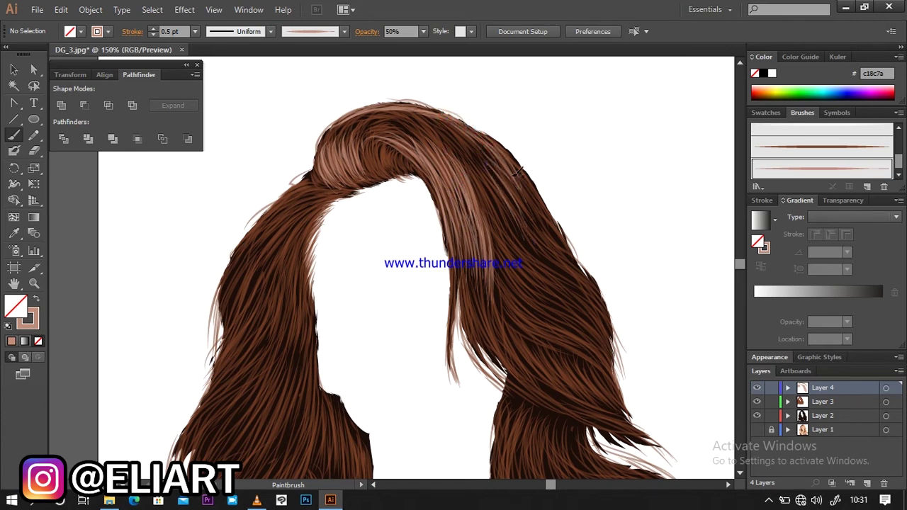
pyautogui.moveTo(507, 172)
pyautogui.mouseDown()
pyautogui.moveTo(525, 230)
pyautogui.moveTo(556, 255)
pyautogui.moveTo(574, 251)
pyautogui.moveTo(555, 244)
pyautogui.moveTo(553, 205)
pyautogui.mouseUp()
pyautogui.moveTo(453, 116)
pyautogui.mouseDown()
pyautogui.moveTo(487, 160)
pyautogui.moveTo(496, 203)
pyautogui.mouseUp()
pyautogui.moveTo(440, 131); pyautogui.dragTo(488, 201)
pyautogui.moveTo(444, 133)
pyautogui.mouseDown()
pyautogui.moveTo(459, 137)
pyautogui.moveTo(493, 196)
pyautogui.mouseUp()
pyautogui.moveTo(454, 128); pyautogui.dragTo(495, 180)
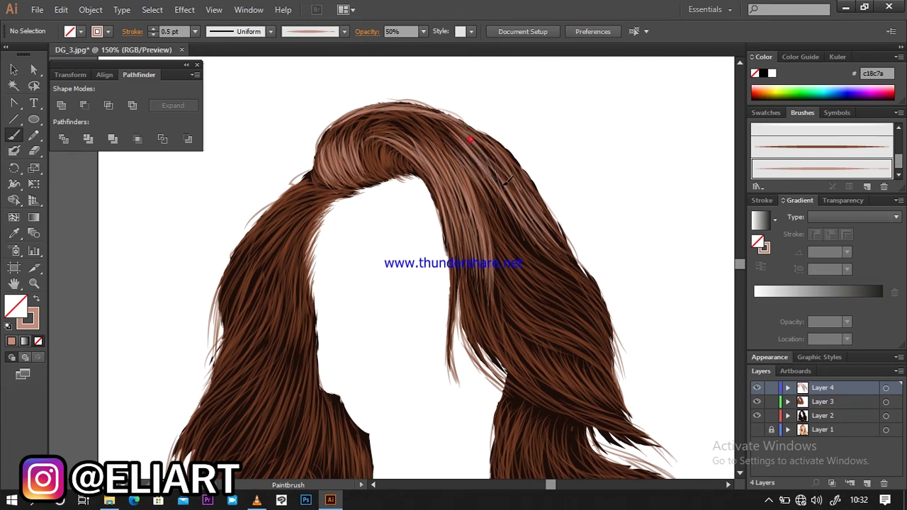
pyautogui.moveTo(480, 139); pyautogui.dragTo(546, 234)
pyautogui.moveTo(499, 152); pyautogui.dragTo(548, 311)
# - Add highlight strands across the lower right section of the hair
pyautogui.moveTo(515, 263)
pyautogui.mouseDown()
pyautogui.moveTo(561, 319)
pyautogui.moveTo(550, 298)
pyautogui.moveTo(578, 318)
pyautogui.moveTo(585, 301)
pyautogui.mouseUp()
pyautogui.moveTo(526, 297)
pyautogui.mouseDown()
pyautogui.moveTo(575, 347)
pyautogui.moveTo(561, 322)
pyautogui.moveTo(578, 332)
pyautogui.mouseUp()
pyautogui.moveTo(539, 280); pyautogui.dragTo(581, 318)
pyautogui.moveTo(527, 259); pyautogui.dragTo(597, 331)
pyautogui.moveTo(546, 297); pyautogui.dragTo(595, 354)
pyautogui.moveTo(556, 322); pyautogui.dragTo(600, 352)
pyautogui.moveTo(525, 287)
pyautogui.mouseDown()
pyautogui.moveTo(570, 331)
pyautogui.moveTo(563, 334)
pyautogui.moveTo(590, 329)
pyautogui.mouseUp()
pyautogui.moveTo(579, 279); pyautogui.dragTo(598, 301)
pyautogui.moveTo(557, 260)
pyautogui.mouseDown()
pyautogui.moveTo(602, 304)
pyautogui.moveTo(623, 369)
pyautogui.mouseUp()
pyautogui.moveTo(577, 299)
pyautogui.mouseDown()
pyautogui.moveTo(592, 278)
pyautogui.moveTo(586, 309)
pyautogui.mouseUp()
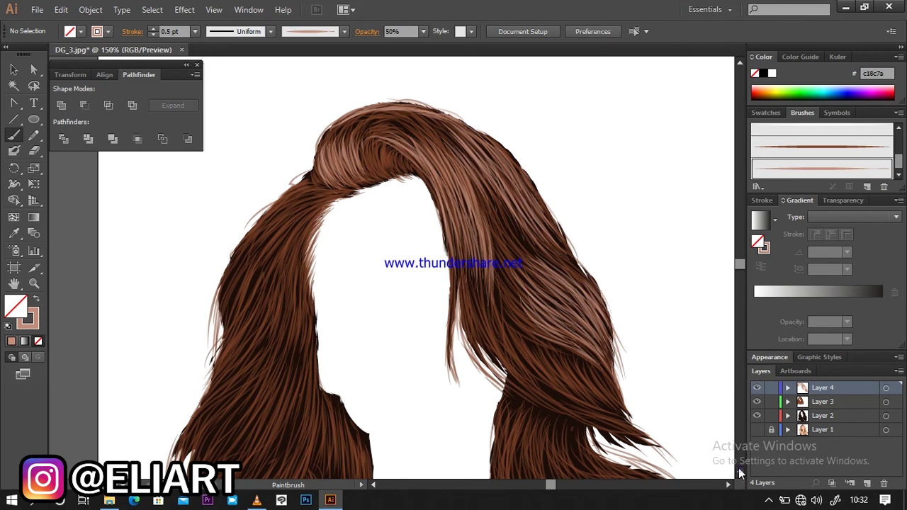
pyautogui.click(740, 473)
# - Add a few more faint strands down the right lock
pyautogui.click(739, 472)
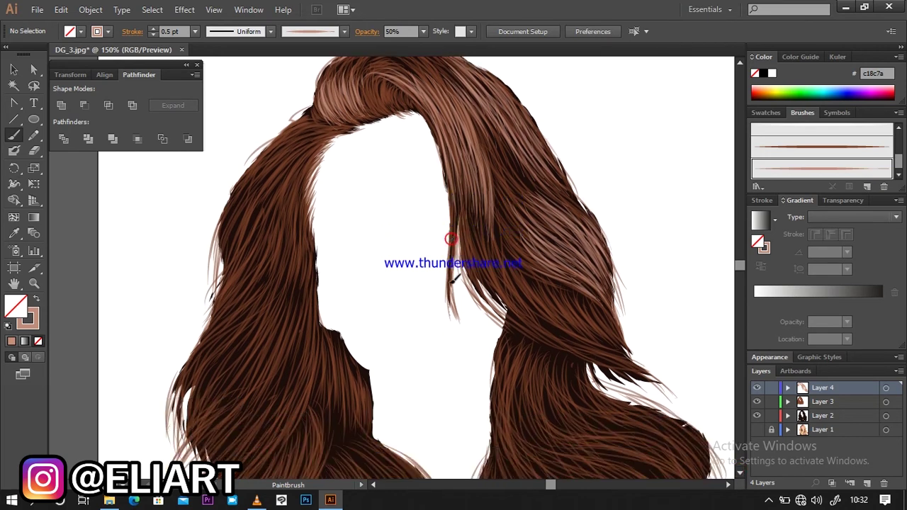
pyautogui.moveTo(465, 249)
pyautogui.mouseDown()
pyautogui.moveTo(500, 319)
pyautogui.moveTo(541, 321)
pyautogui.mouseUp()
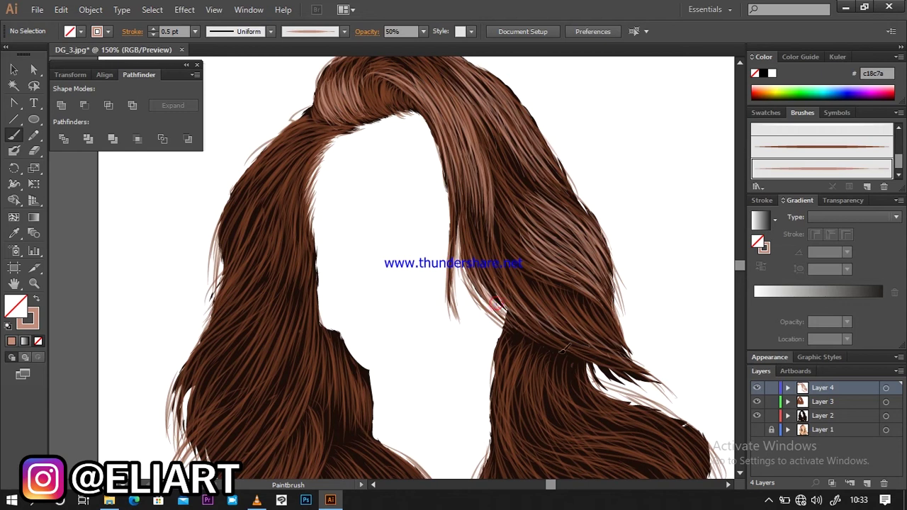
pyautogui.moveTo(530, 303); pyautogui.dragTo(627, 362)
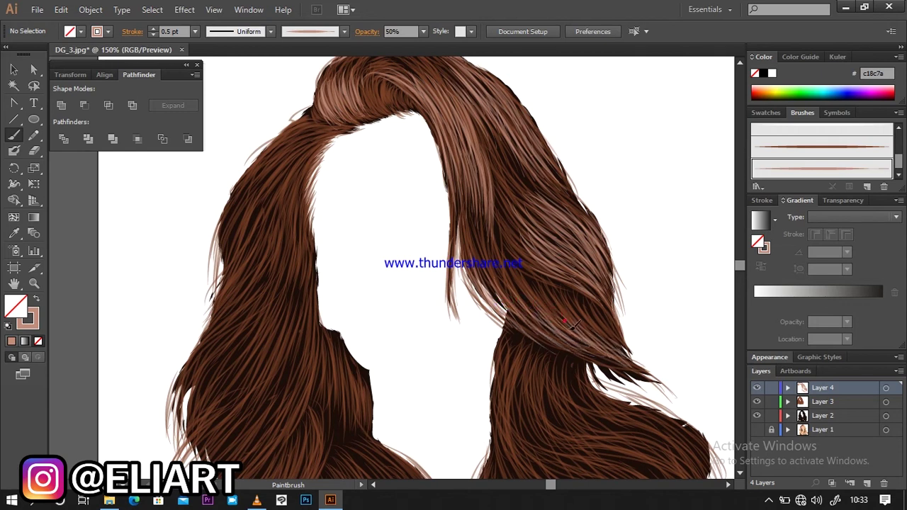
pyautogui.moveTo(542, 323); pyautogui.dragTo(636, 369)
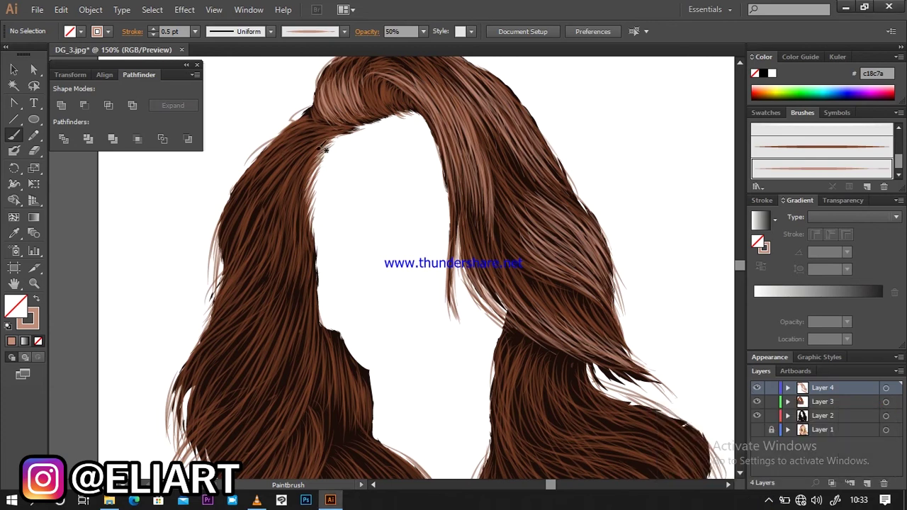
# - Paint highlight strands up the left hair toward the top
pyautogui.moveTo(294, 172); pyautogui.dragTo(317, 154)
pyautogui.moveTo(289, 244); pyautogui.dragTo(296, 174)
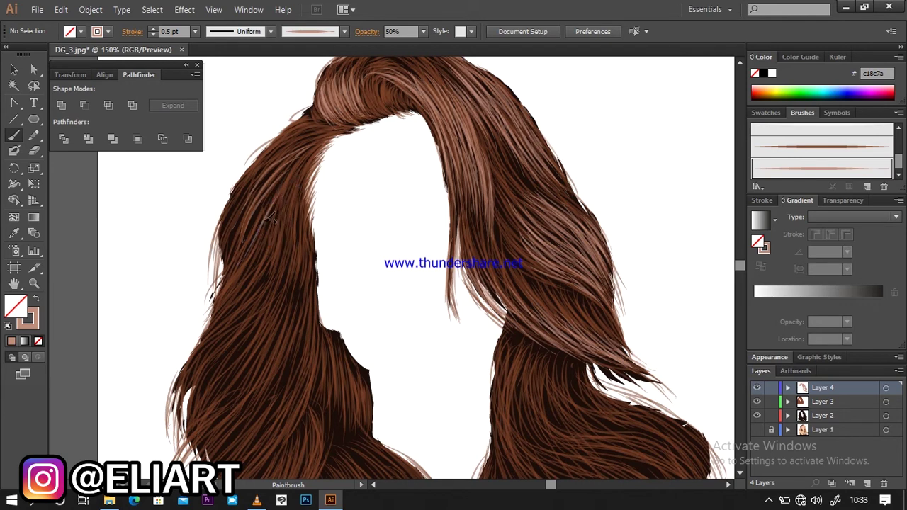
pyautogui.moveTo(248, 248); pyautogui.dragTo(301, 172)
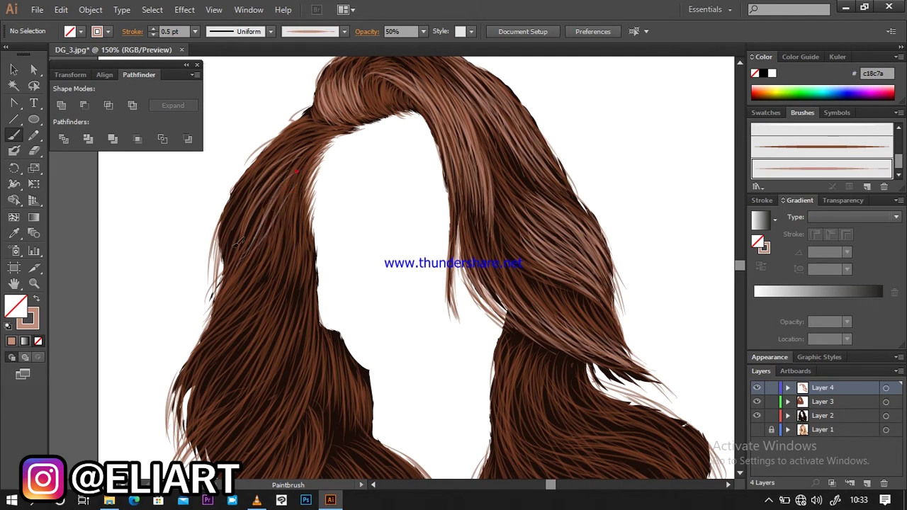
pyautogui.moveTo(248, 229); pyautogui.dragTo(317, 160)
pyautogui.moveTo(287, 201); pyautogui.dragTo(323, 145)
pyautogui.moveTo(303, 216); pyautogui.dragTo(315, 173)
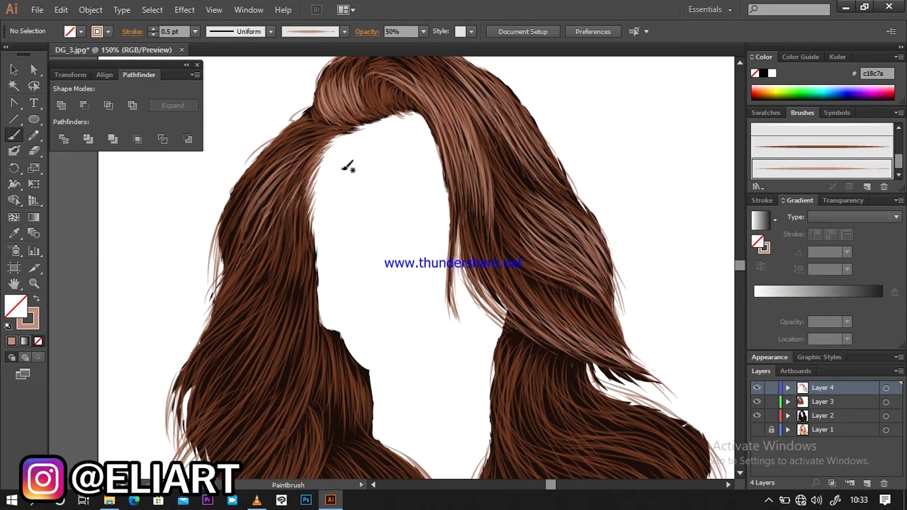
pyautogui.moveTo(302, 172)
pyautogui.mouseDown()
pyautogui.moveTo(263, 242)
pyautogui.moveTo(268, 260)
pyautogui.moveTo(305, 195)
pyautogui.mouseUp()
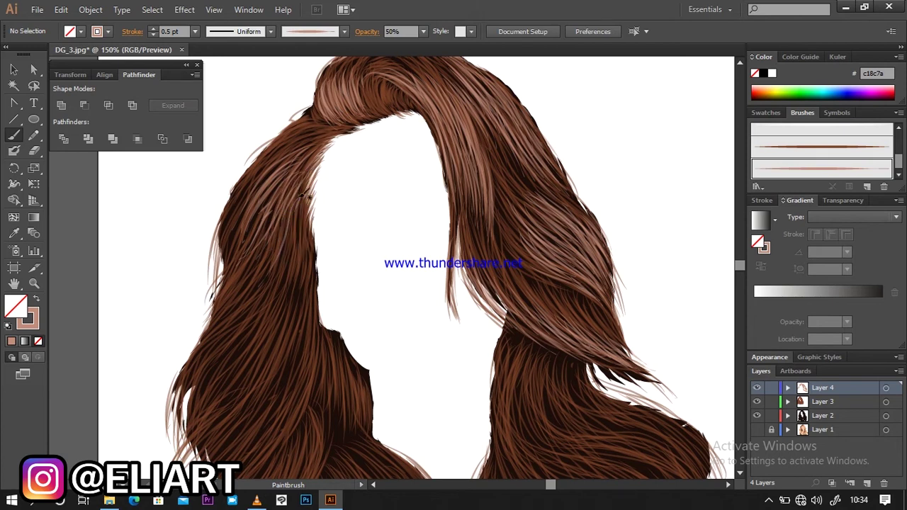
# - Lighten the left hair along the face edge with more strands
pyautogui.moveTo(275, 259); pyautogui.dragTo(276, 261)
pyautogui.moveTo(306, 197)
pyautogui.mouseDown()
pyautogui.moveTo(276, 283)
pyautogui.moveTo(291, 287)
pyautogui.mouseUp()
pyautogui.moveTo(312, 217); pyautogui.dragTo(312, 291)
pyautogui.moveTo(319, 241)
pyautogui.mouseDown()
pyautogui.moveTo(315, 299)
pyautogui.moveTo(304, 292)
pyautogui.mouseUp()
pyautogui.moveTo(307, 209); pyautogui.dragTo(284, 275)
pyautogui.moveTo(322, 174)
pyautogui.mouseDown()
pyautogui.moveTo(286, 262)
pyautogui.moveTo(290, 205)
pyautogui.moveTo(271, 255)
pyautogui.mouseUp()
# - Paint long light strands down the outer left hair mass
pyautogui.moveTo(239, 210)
pyautogui.mouseDown()
pyautogui.moveTo(209, 333)
pyautogui.moveTo(187, 372)
pyautogui.mouseUp()
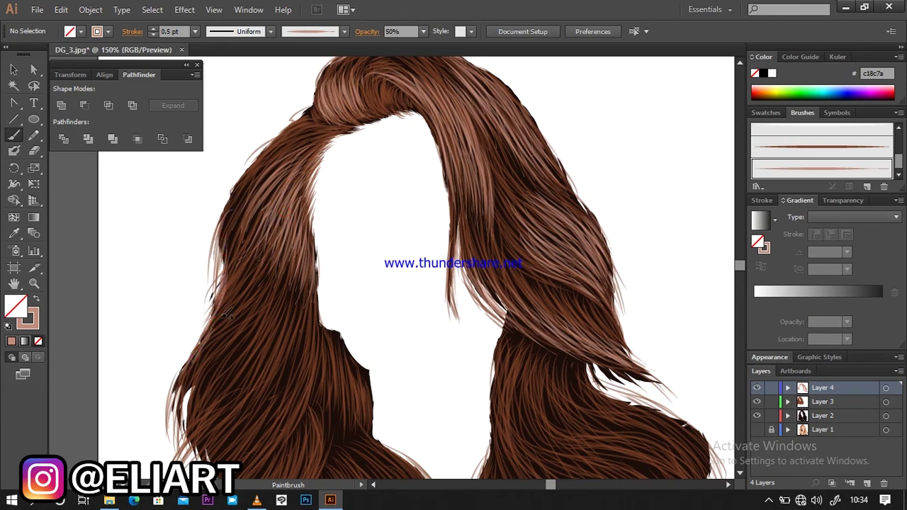
pyautogui.moveTo(281, 265); pyautogui.dragTo(270, 350)
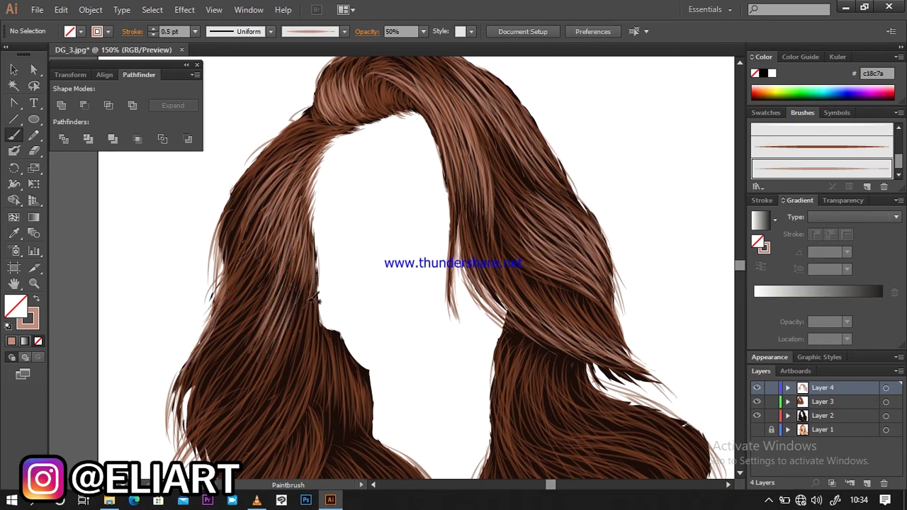
pyautogui.moveTo(277, 260)
pyautogui.mouseDown()
pyautogui.moveTo(238, 350)
pyautogui.moveTo(211, 359)
pyautogui.moveTo(236, 326)
pyautogui.moveTo(234, 312)
pyautogui.mouseUp()
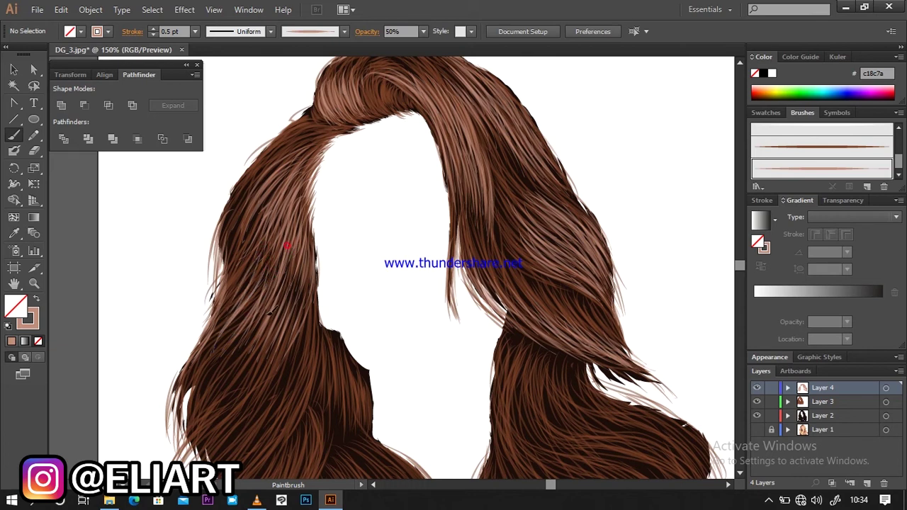
pyautogui.moveTo(304, 259); pyautogui.dragTo(283, 328)
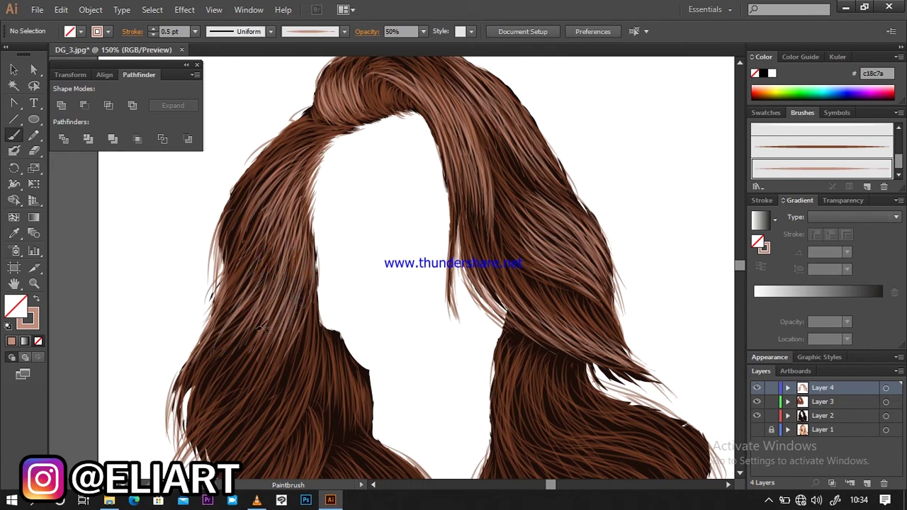
pyautogui.scroll(-2, 742, 477)
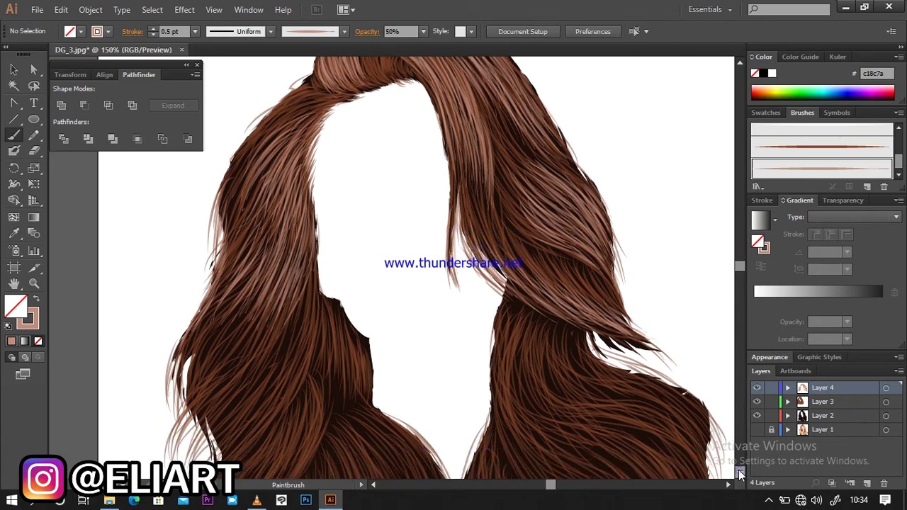
# - Paint light strands along the outer left locks and down the face-side edge
pyautogui.scroll(-2, 737, 473)
pyautogui.scroll(-1, 733, 471)
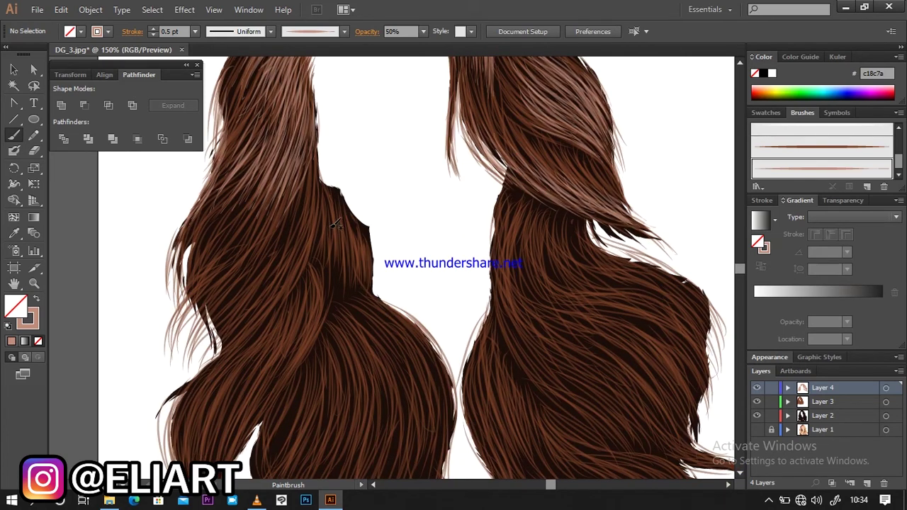
pyautogui.moveTo(333, 219)
pyautogui.mouseDown()
pyautogui.moveTo(340, 260)
pyautogui.moveTo(349, 270)
pyautogui.moveTo(365, 269)
pyautogui.mouseUp()
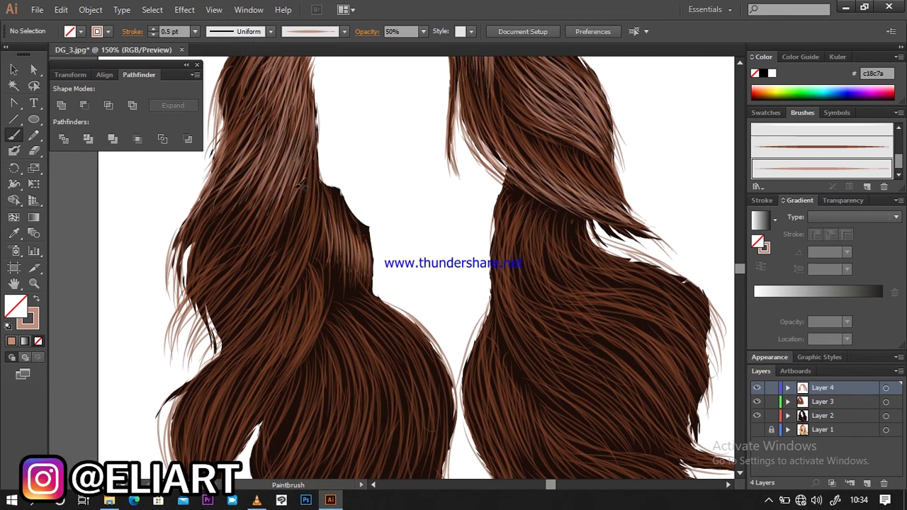
pyautogui.moveTo(294, 185); pyautogui.dragTo(287, 213)
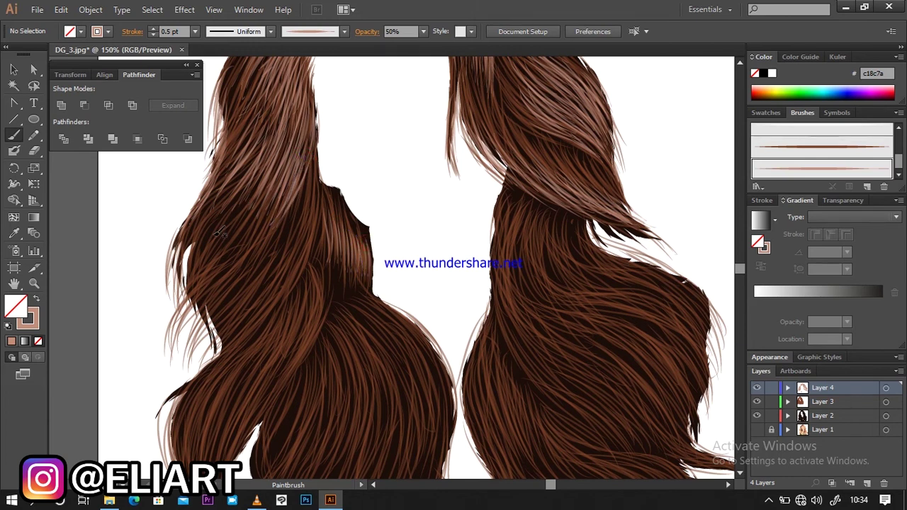
pyautogui.moveTo(207, 247); pyautogui.dragTo(190, 283)
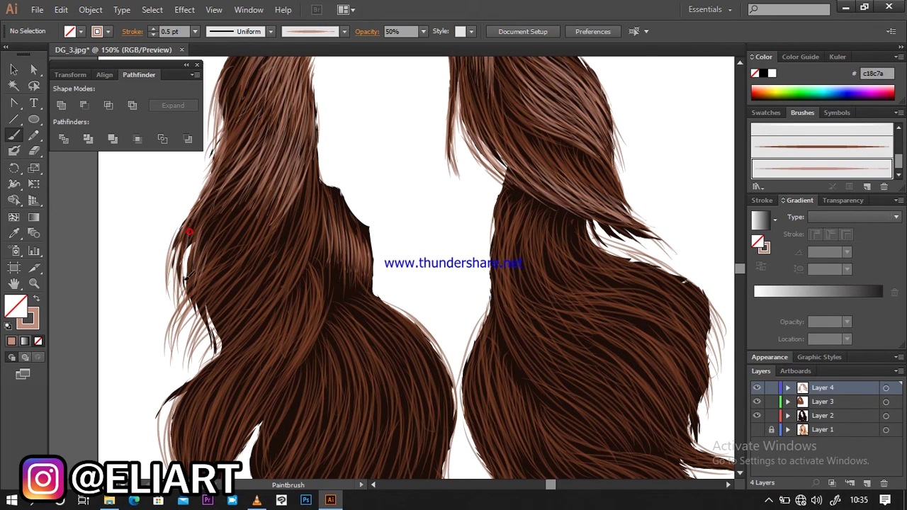
pyautogui.moveTo(234, 263); pyautogui.dragTo(193, 315)
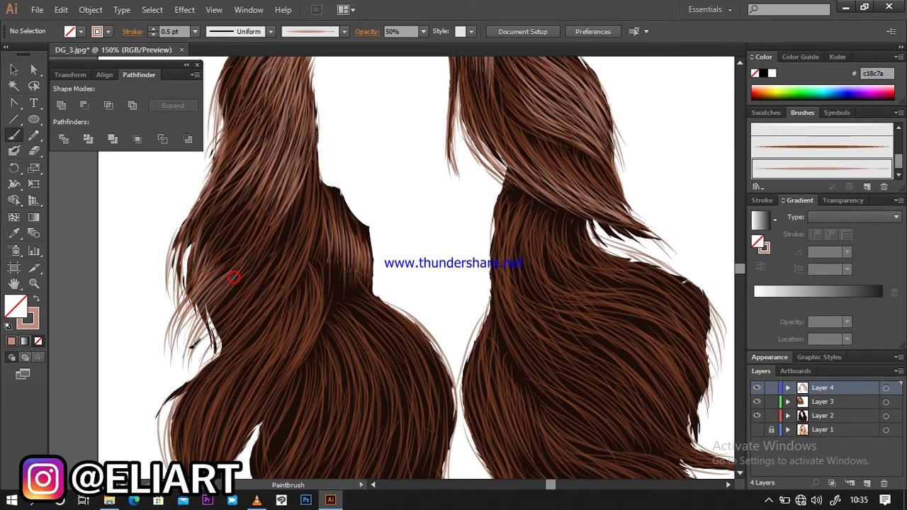
pyautogui.moveTo(234, 278); pyautogui.dragTo(196, 267)
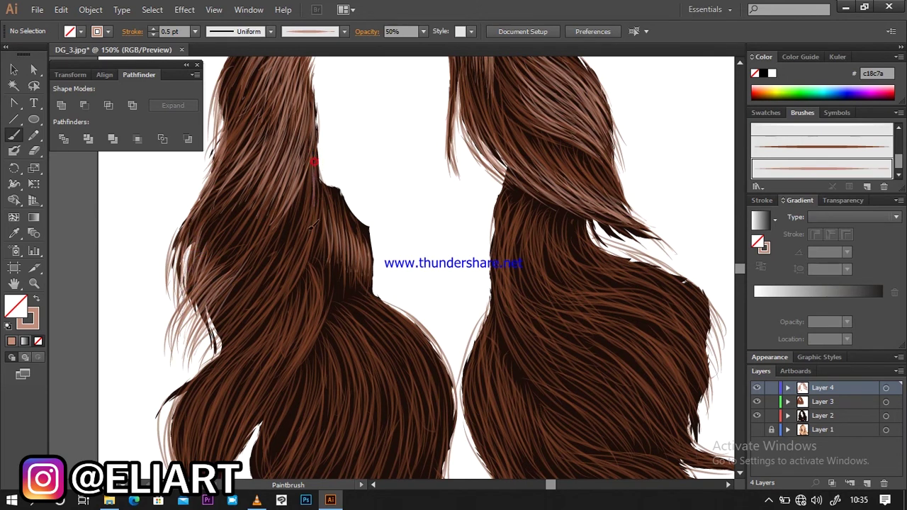
pyautogui.moveTo(316, 178); pyautogui.dragTo(302, 244)
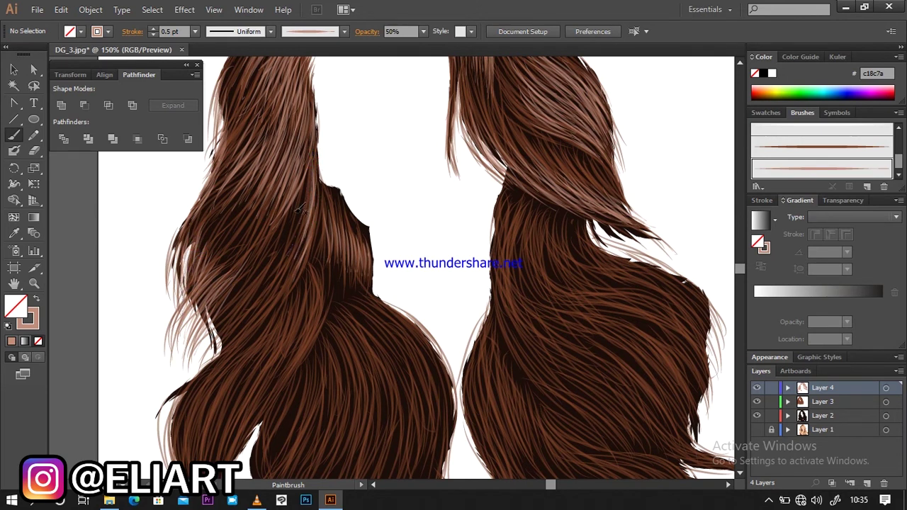
pyautogui.moveTo(313, 176)
pyautogui.mouseDown()
pyautogui.moveTo(296, 273)
pyautogui.moveTo(244, 336)
pyautogui.mouseUp()
pyautogui.moveTo(273, 290); pyautogui.dragTo(209, 375)
pyautogui.moveTo(325, 194); pyautogui.dragTo(313, 266)
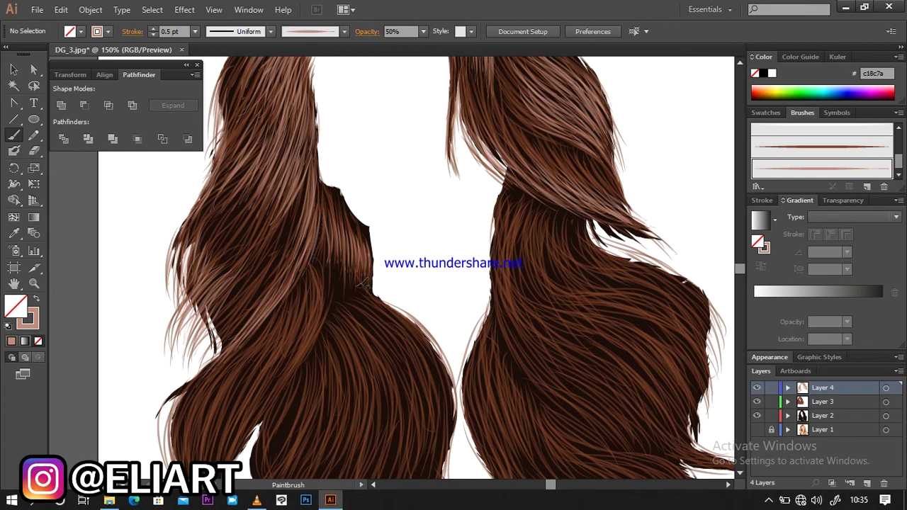
# - Layer light strands sweeping down-left over the upper left hair mass
pyautogui.scroll(-2, 740, 473)
pyautogui.scroll(-1, 740, 473)
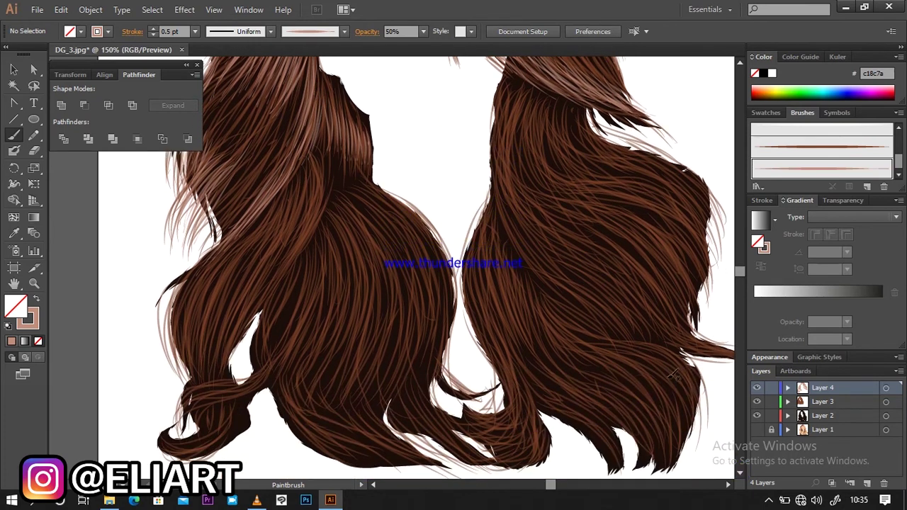
pyautogui.moveTo(309, 178); pyautogui.dragTo(279, 269)
pyautogui.moveTo(305, 191); pyautogui.dragTo(270, 255)
pyautogui.moveTo(281, 205); pyautogui.dragTo(261, 262)
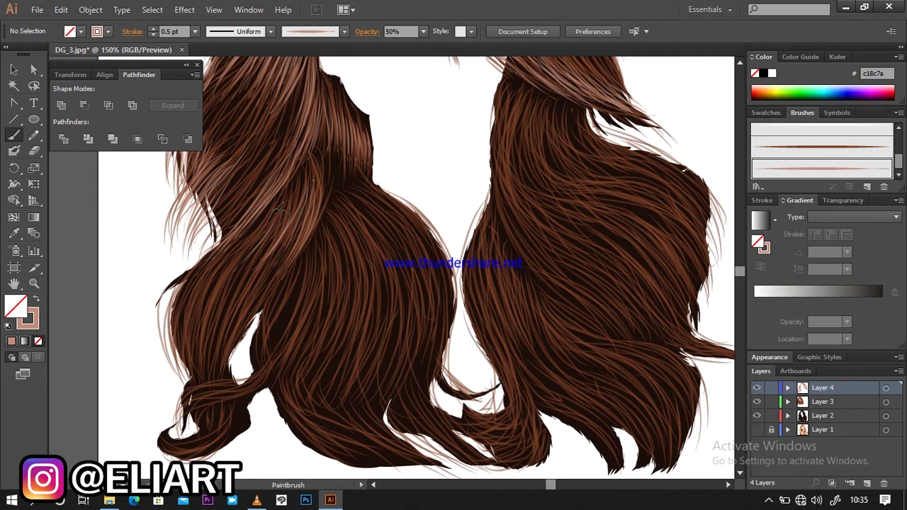
pyautogui.moveTo(279, 220); pyautogui.dragTo(249, 272)
pyautogui.moveTo(305, 200); pyautogui.dragTo(266, 272)
pyautogui.moveTo(317, 218); pyautogui.dragTo(262, 276)
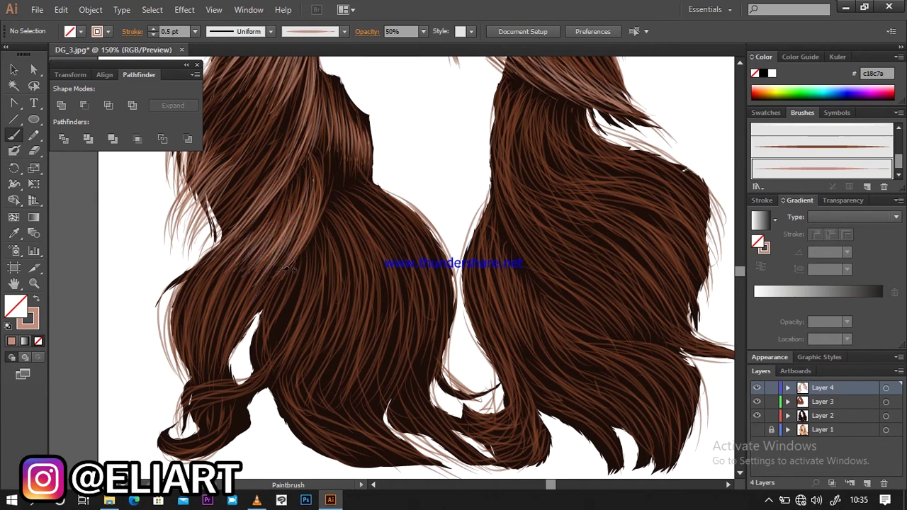
# - Highlight the outer edge and lower left wave with long light strands
pyautogui.moveTo(209, 259)
pyautogui.mouseDown()
pyautogui.moveTo(183, 322)
pyautogui.moveTo(202, 313)
pyautogui.mouseUp()
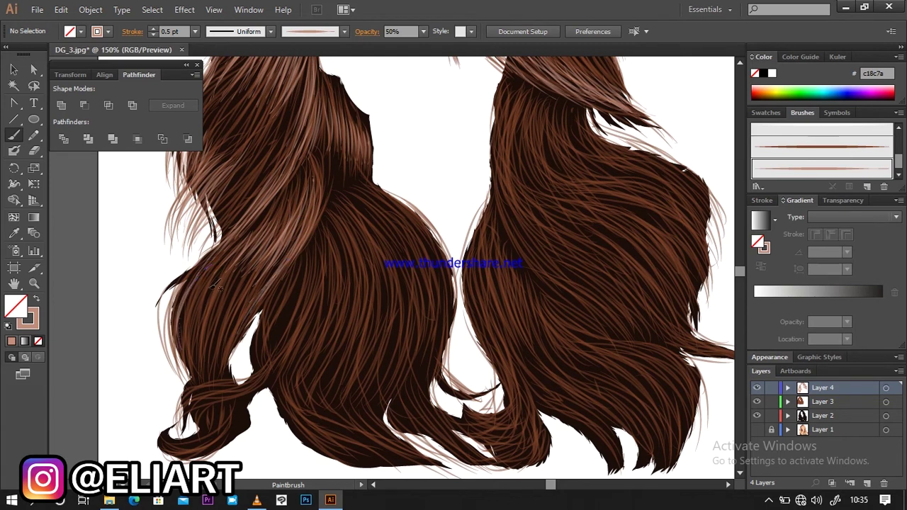
pyautogui.moveTo(226, 267)
pyautogui.mouseDown()
pyautogui.moveTo(186, 333)
pyautogui.moveTo(202, 329)
pyautogui.mouseUp()
pyautogui.moveTo(239, 285); pyautogui.dragTo(227, 339)
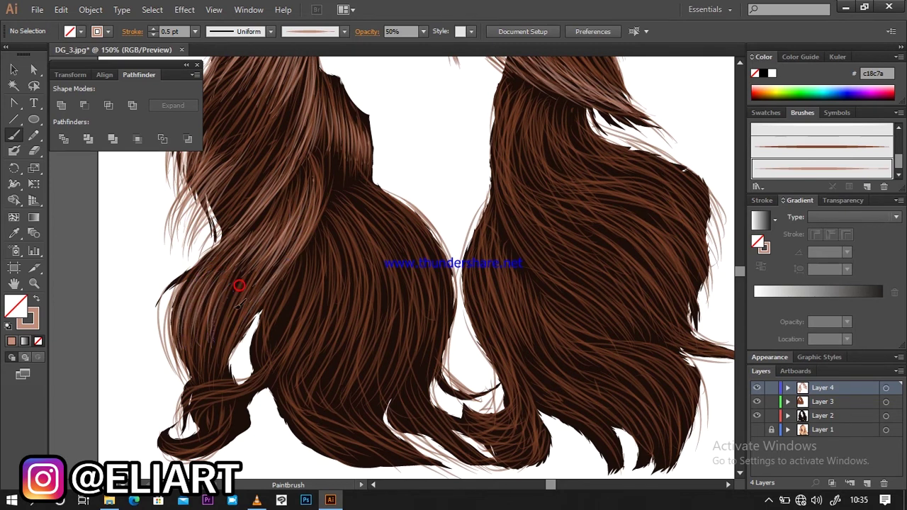
pyautogui.moveTo(245, 283); pyautogui.dragTo(227, 339)
pyautogui.moveTo(233, 290); pyautogui.dragTo(216, 351)
pyautogui.moveTo(224, 285); pyautogui.dragTo(204, 347)
pyautogui.moveTo(256, 298); pyautogui.dragTo(245, 326)
# - Fill the middle and inner parts of the left mass with light strands
pyautogui.moveTo(305, 268)
pyautogui.mouseDown()
pyautogui.moveTo(289, 344)
pyautogui.moveTo(312, 347)
pyautogui.mouseUp()
pyautogui.moveTo(313, 249)
pyautogui.mouseDown()
pyautogui.moveTo(324, 354)
pyautogui.moveTo(341, 358)
pyautogui.mouseUp()
pyautogui.moveTo(337, 240); pyautogui.dragTo(354, 349)
pyautogui.moveTo(346, 236)
pyautogui.mouseDown()
pyautogui.moveTo(360, 353)
pyautogui.moveTo(357, 337)
pyautogui.moveTo(386, 331)
pyautogui.mouseUp()
pyautogui.moveTo(391, 224)
pyautogui.mouseDown()
pyautogui.moveTo(434, 340)
pyautogui.moveTo(430, 332)
pyautogui.mouseUp()
pyautogui.moveTo(420, 221); pyautogui.dragTo(436, 311)
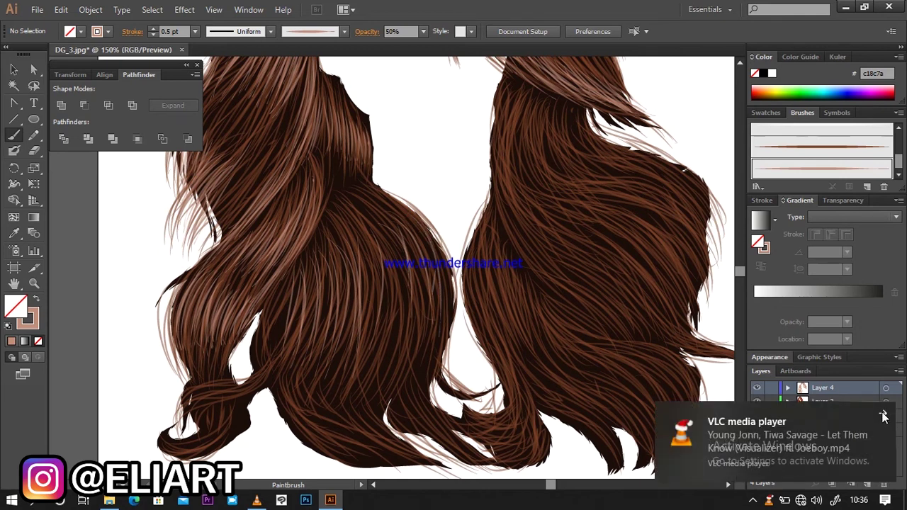
pyautogui.moveTo(371, 234)
pyautogui.mouseDown()
pyautogui.moveTo(390, 334)
pyautogui.moveTo(410, 347)
pyautogui.mouseUp()
pyautogui.moveTo(375, 213)
pyautogui.mouseDown()
pyautogui.moveTo(439, 315)
pyautogui.moveTo(428, 294)
pyautogui.mouseUp()
pyautogui.moveTo(408, 218); pyautogui.dragTo(440, 305)
pyautogui.moveTo(385, 245); pyautogui.dragTo(377, 339)
pyautogui.moveTo(359, 252); pyautogui.dragTo(351, 342)
# - Lighten the lower-middle left mass and highlight its inner edge
pyautogui.moveTo(360, 232)
pyautogui.mouseDown()
pyautogui.moveTo(363, 339)
pyautogui.moveTo(333, 364)
pyautogui.mouseUp()
pyautogui.moveTo(315, 296); pyautogui.dragTo(307, 358)
pyautogui.moveTo(293, 284); pyautogui.dragTo(291, 352)
pyautogui.moveTo(287, 286); pyautogui.dragTo(273, 357)
pyautogui.moveTo(333, 256)
pyautogui.mouseDown()
pyautogui.moveTo(317, 365)
pyautogui.moveTo(335, 340)
pyautogui.moveTo(377, 354)
pyautogui.mouseUp()
pyautogui.moveTo(390, 244)
pyautogui.mouseDown()
pyautogui.moveTo(374, 332)
pyautogui.moveTo(422, 339)
pyautogui.mouseUp()
pyautogui.moveTo(411, 231); pyautogui.dragTo(436, 308)
pyautogui.moveTo(439, 244); pyautogui.dragTo(452, 332)
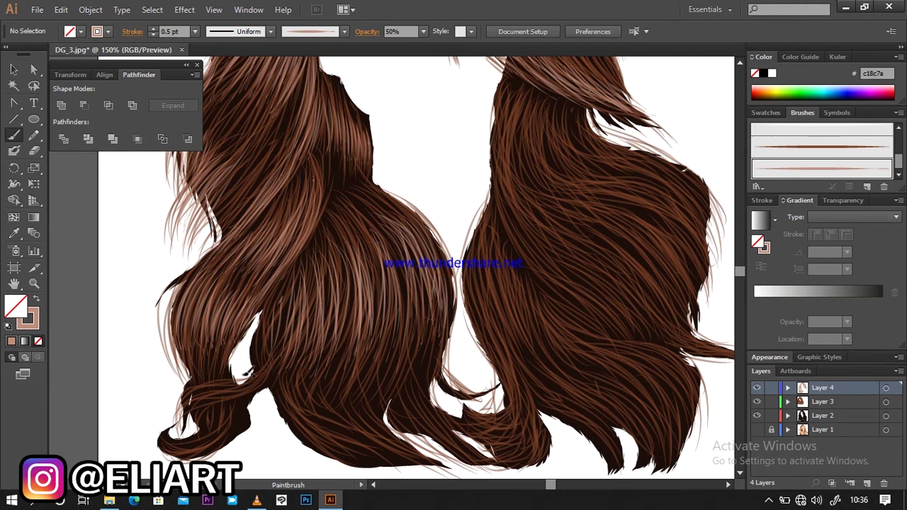
# - Paint light strands along the lower-left curl out to its tip
pyautogui.moveTo(257, 385)
pyautogui.mouseDown()
pyautogui.moveTo(186, 396)
pyautogui.moveTo(209, 384)
pyautogui.moveTo(190, 398)
pyautogui.mouseUp()
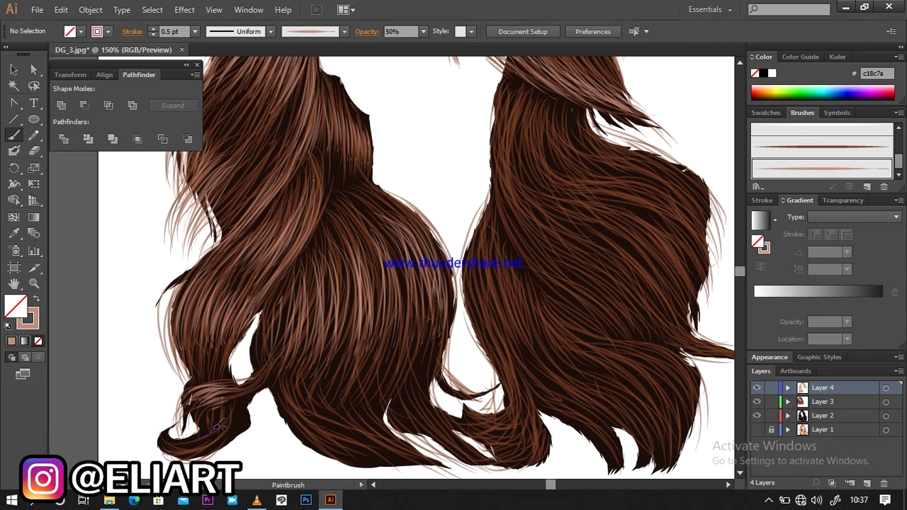
pyautogui.moveTo(220, 426); pyautogui.dragTo(184, 448)
pyautogui.moveTo(175, 438)
pyautogui.mouseDown()
pyautogui.moveTo(170, 444)
pyautogui.moveTo(213, 424)
pyautogui.mouseUp()
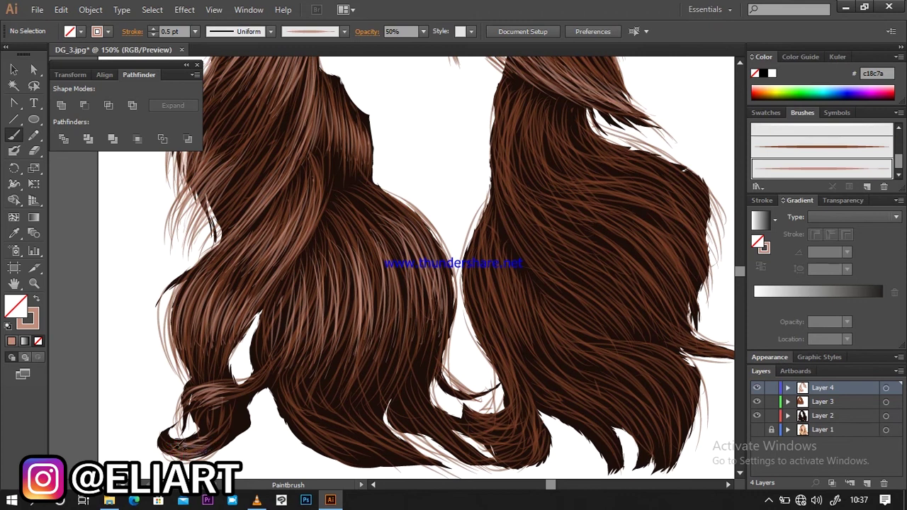
pyautogui.click(188, 451)
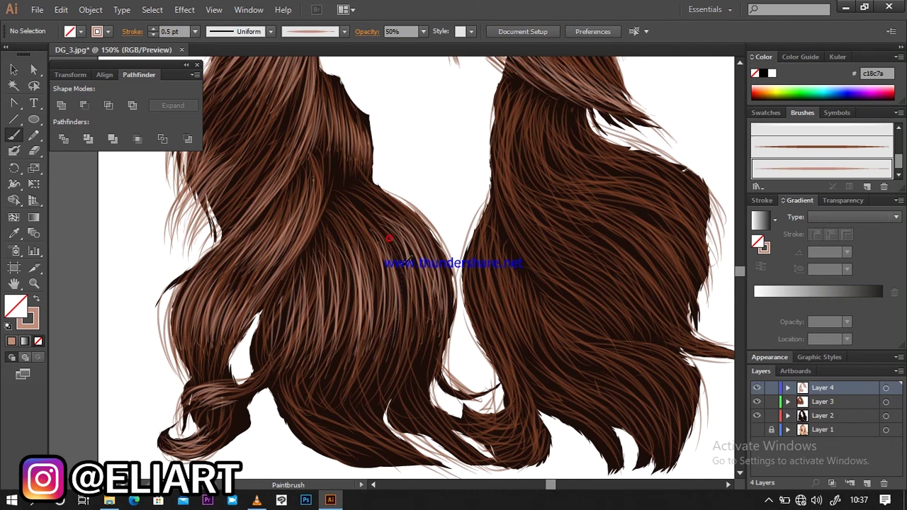
# - Add thin light strands toward the lower hair tips, then zoom out to review
pyautogui.moveTo(423, 230)
pyautogui.mouseDown()
pyautogui.moveTo(441, 239)
pyautogui.moveTo(416, 290)
pyautogui.mouseUp()
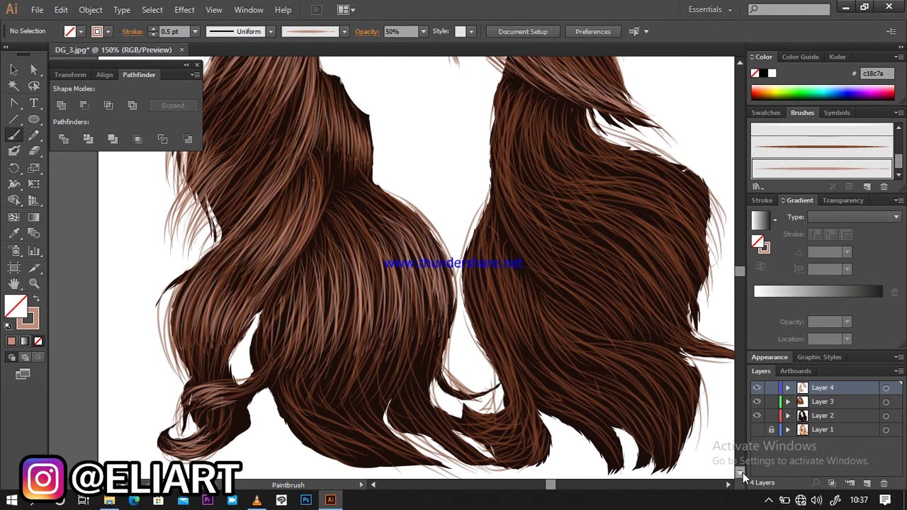
pyautogui.click(741, 473)
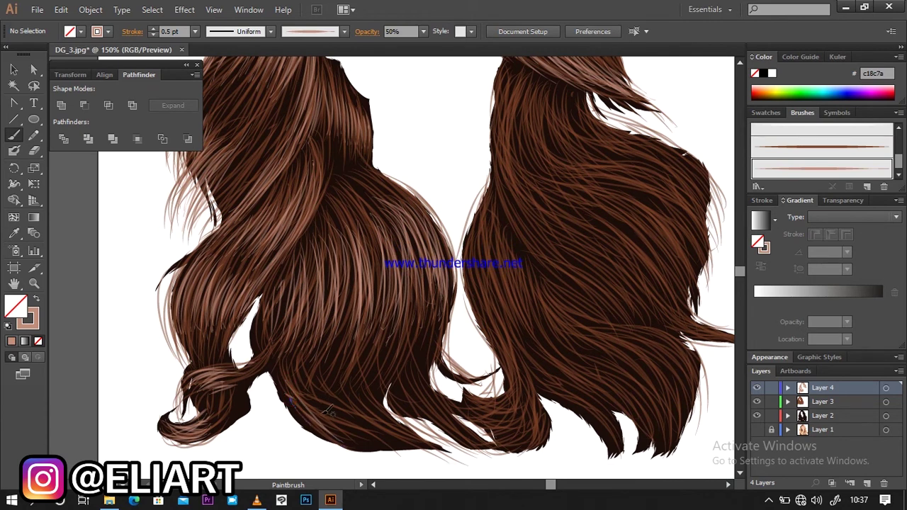
pyautogui.moveTo(303, 399); pyautogui.dragTo(389, 445)
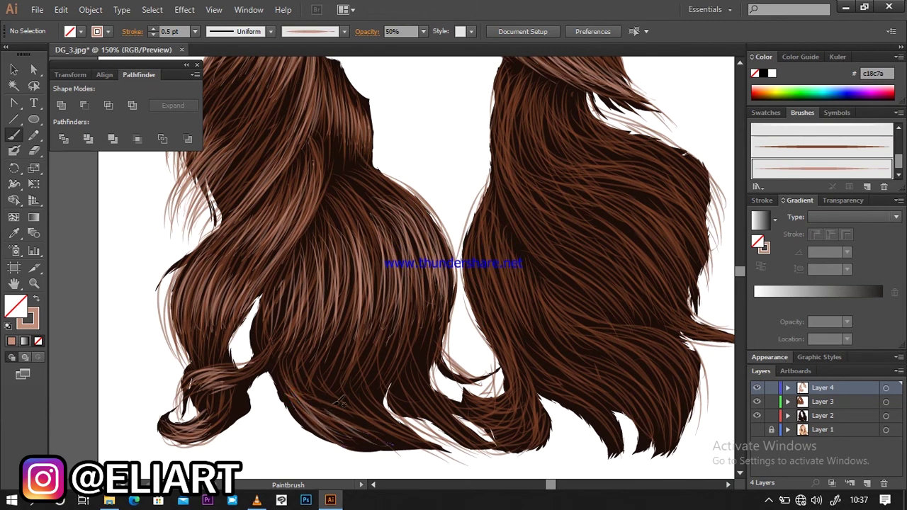
pyautogui.moveTo(356, 389)
pyautogui.mouseDown()
pyautogui.moveTo(391, 401)
pyautogui.moveTo(411, 432)
pyautogui.mouseUp()
pyautogui.moveTo(314, 415); pyautogui.dragTo(397, 446)
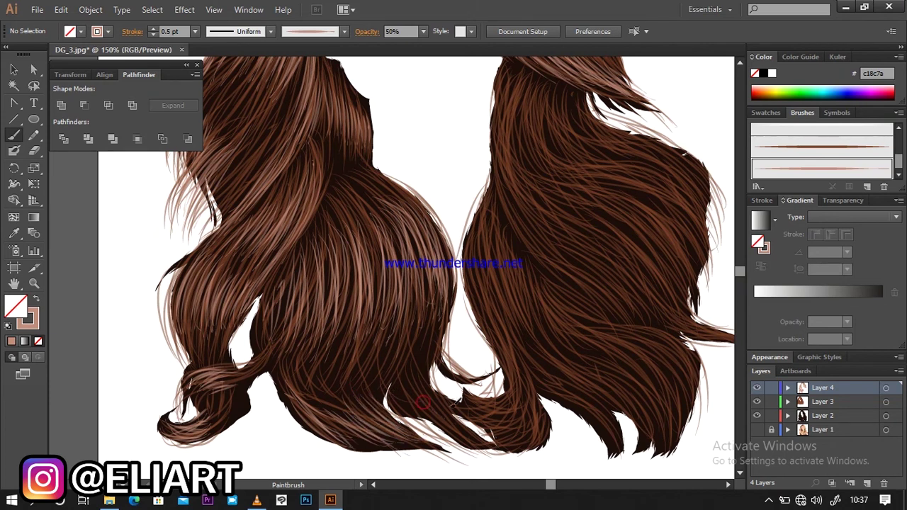
pyautogui.moveTo(423, 402)
pyautogui.mouseDown()
pyautogui.moveTo(480, 433)
pyautogui.moveTo(451, 413)
pyautogui.moveTo(473, 428)
pyautogui.mouseUp()
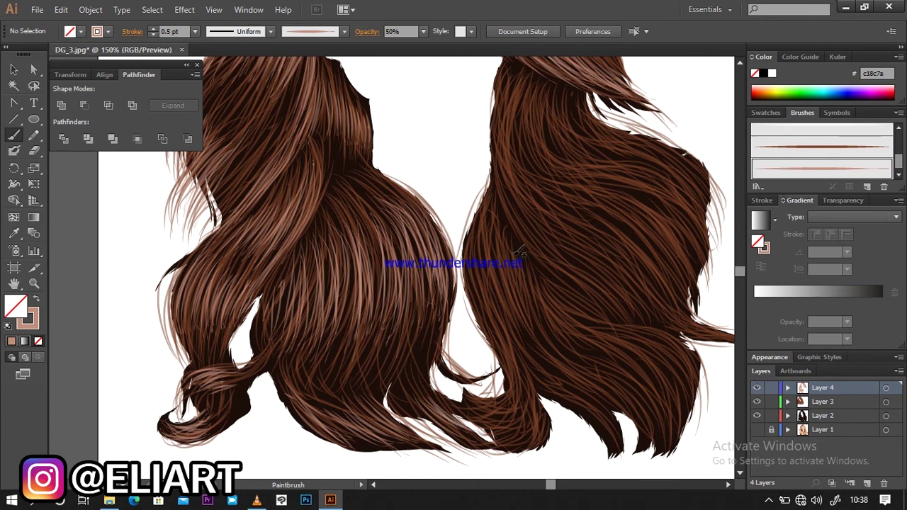
pyautogui.hotkey('ctrl', '-')
pyautogui.hotkey('ctrl', '-')
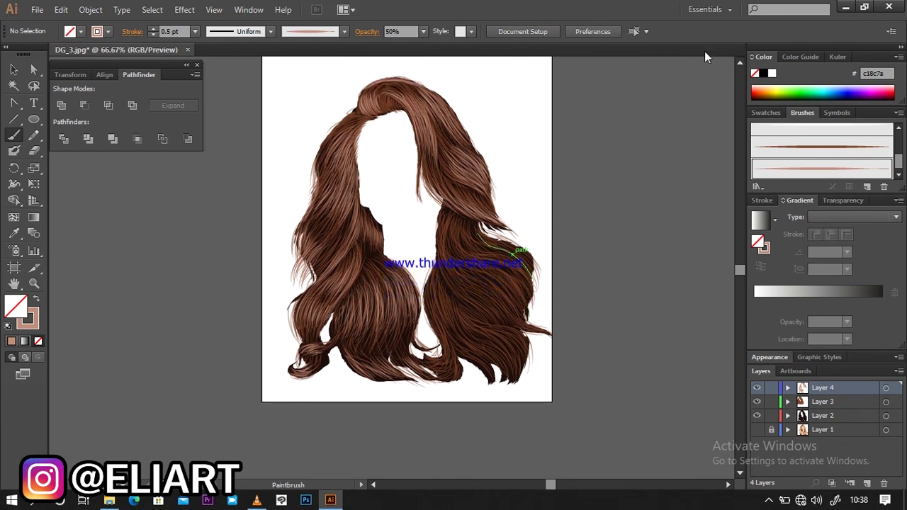
# - Zoom back in and paint faint light strands across the right hair mass
pyautogui.hotkey('ctrl', '+')
pyautogui.hotkey('ctrl', '+')
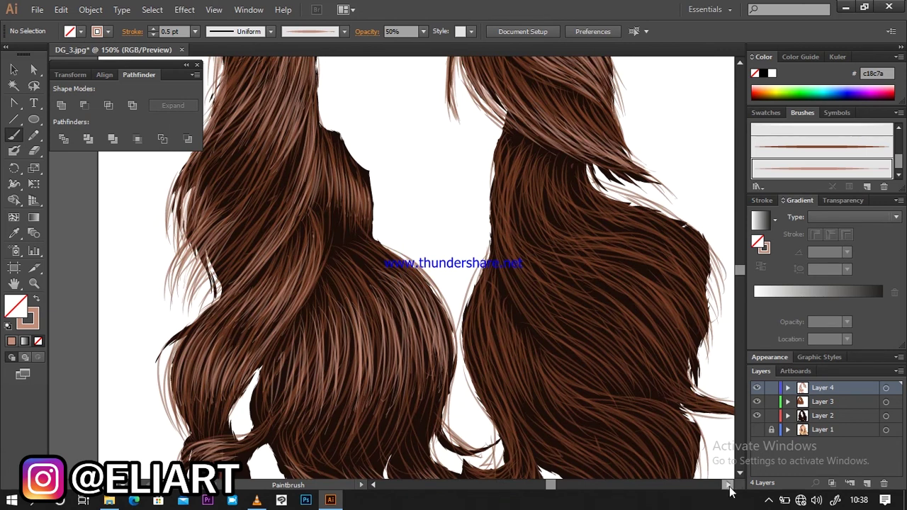
pyautogui.scroll(-3, 740, 473)
pyautogui.hscroll(3, 741, 473)
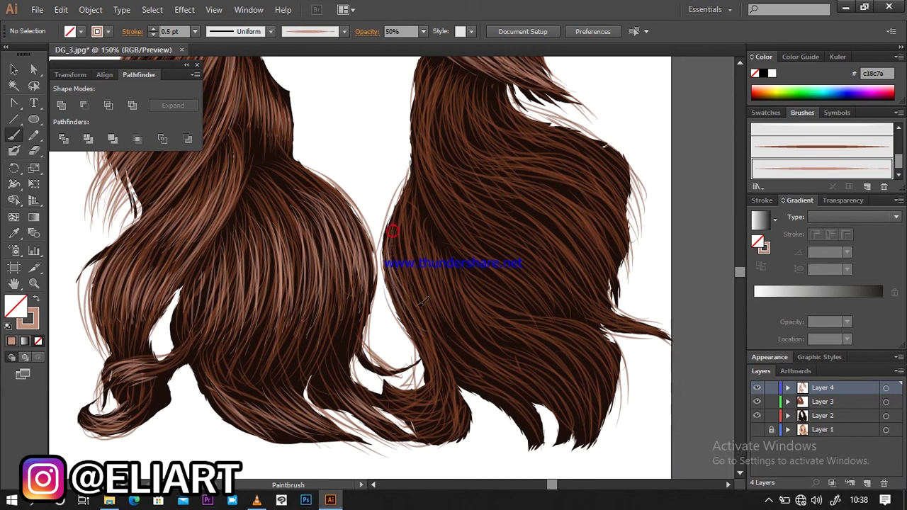
pyautogui.moveTo(416, 254); pyautogui.dragTo(468, 344)
pyautogui.moveTo(440, 275); pyautogui.dragTo(496, 350)
pyautogui.moveTo(416, 234)
pyautogui.mouseDown()
pyautogui.moveTo(398, 261)
pyautogui.moveTo(425, 287)
pyautogui.moveTo(443, 347)
pyautogui.mouseUp()
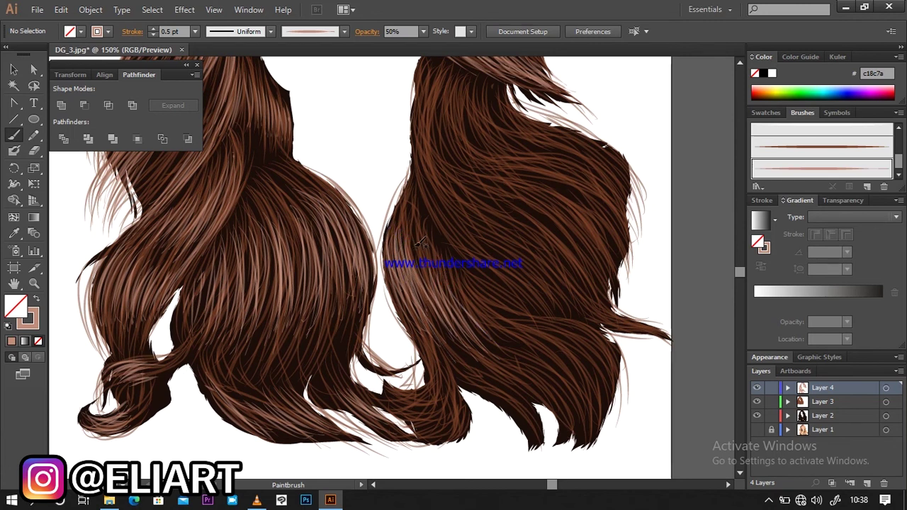
pyautogui.moveTo(421, 255); pyautogui.dragTo(460, 329)
pyautogui.moveTo(457, 282); pyautogui.dragTo(478, 347)
pyautogui.moveTo(468, 306); pyautogui.dragTo(485, 335)
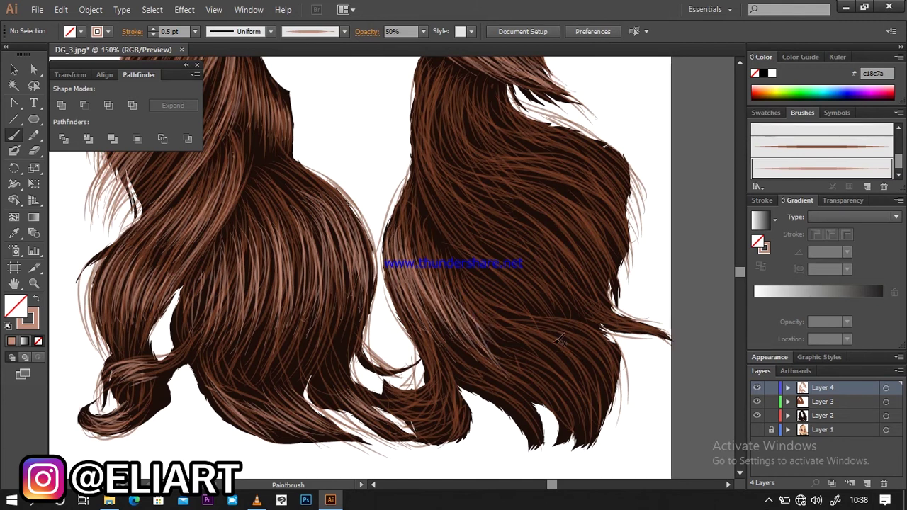
# - Add light strands over the lower right hair
pyautogui.moveTo(559, 343); pyautogui.dragTo(580, 393)
pyautogui.moveTo(570, 340)
pyautogui.mouseDown()
pyautogui.moveTo(595, 393)
pyautogui.moveTo(613, 382)
pyautogui.mouseUp()
pyautogui.moveTo(598, 328); pyautogui.dragTo(624, 364)
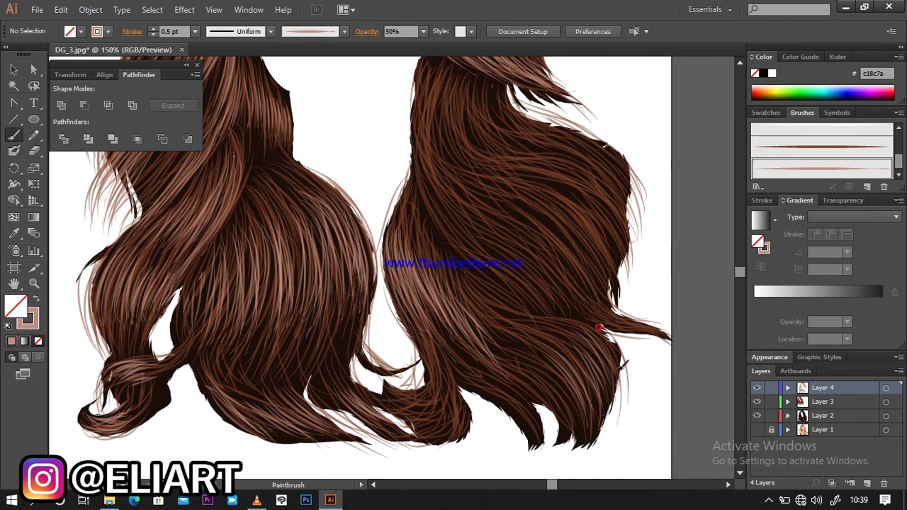
pyautogui.moveTo(550, 344); pyautogui.dragTo(595, 410)
pyautogui.moveTo(542, 373); pyautogui.dragTo(580, 430)
pyautogui.moveTo(573, 330)
pyautogui.mouseDown()
pyautogui.moveTo(588, 415)
pyautogui.moveTo(598, 375)
pyautogui.moveTo(612, 390)
pyautogui.mouseUp()
# - Fill the lower middle gap between the hair masses with light strands
pyautogui.moveTo(404, 376)
pyautogui.mouseDown()
pyautogui.moveTo(383, 397)
pyautogui.moveTo(450, 394)
pyautogui.mouseUp()
pyautogui.moveTo(395, 391)
pyautogui.mouseDown()
pyautogui.moveTo(447, 401)
pyautogui.moveTo(445, 410)
pyautogui.moveTo(415, 419)
pyautogui.mouseUp()
pyautogui.moveTo(473, 401)
pyautogui.mouseDown()
pyautogui.moveTo(453, 428)
pyautogui.moveTo(462, 422)
pyautogui.moveTo(426, 429)
pyautogui.mouseUp()
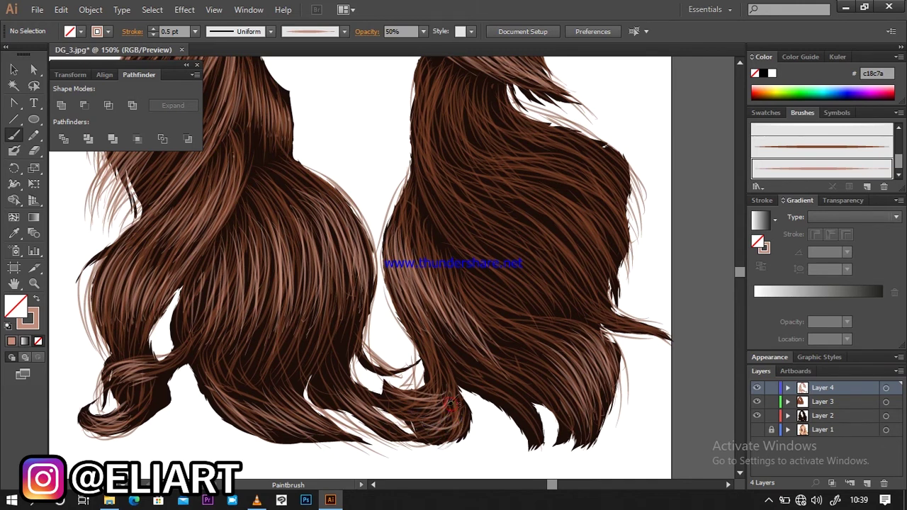
pyautogui.moveTo(388, 391); pyautogui.dragTo(444, 414)
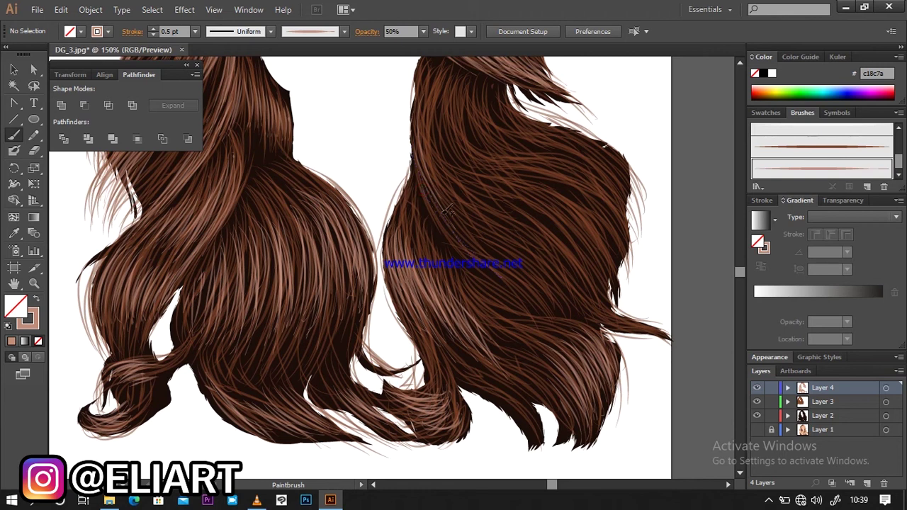
# - Paint a long diagonal strand and more strands down the right hair mass
pyautogui.moveTo(426, 177); pyautogui.dragTo(536, 292)
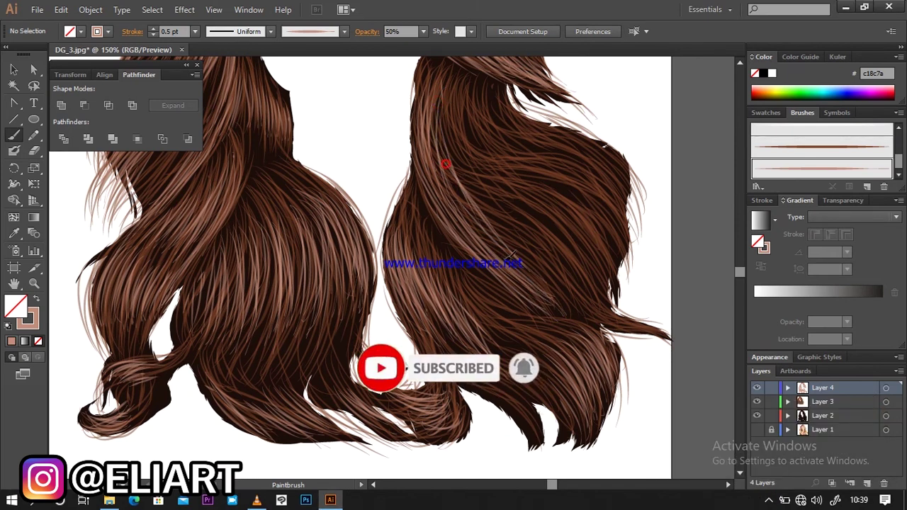
pyautogui.moveTo(500, 187); pyautogui.dragTo(545, 205)
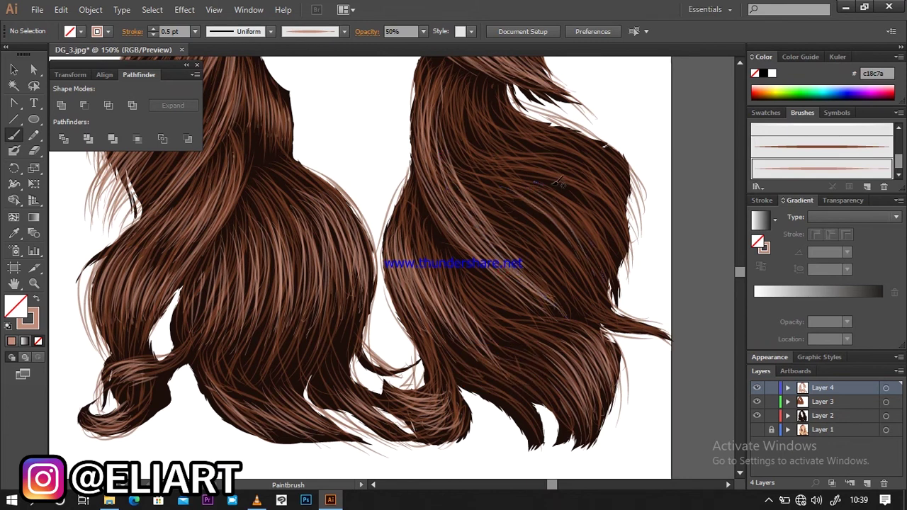
pyautogui.moveTo(552, 171); pyautogui.dragTo(577, 172)
pyautogui.moveTo(567, 141)
pyautogui.mouseDown()
pyautogui.moveTo(600, 174)
pyautogui.moveTo(618, 228)
pyautogui.mouseUp()
pyautogui.moveTo(575, 202); pyautogui.dragTo(606, 283)
pyautogui.moveTo(571, 226); pyautogui.dragTo(595, 290)
pyautogui.moveTo(576, 197); pyautogui.dragTo(615, 246)
# - Add highlight strands along the upper-right edge and down the right hair
pyautogui.moveTo(573, 177); pyautogui.dragTo(631, 237)
pyautogui.moveTo(594, 146); pyautogui.dragTo(620, 212)
pyautogui.moveTo(570, 140); pyautogui.dragTo(627, 187)
pyautogui.moveTo(582, 130); pyautogui.dragTo(634, 244)
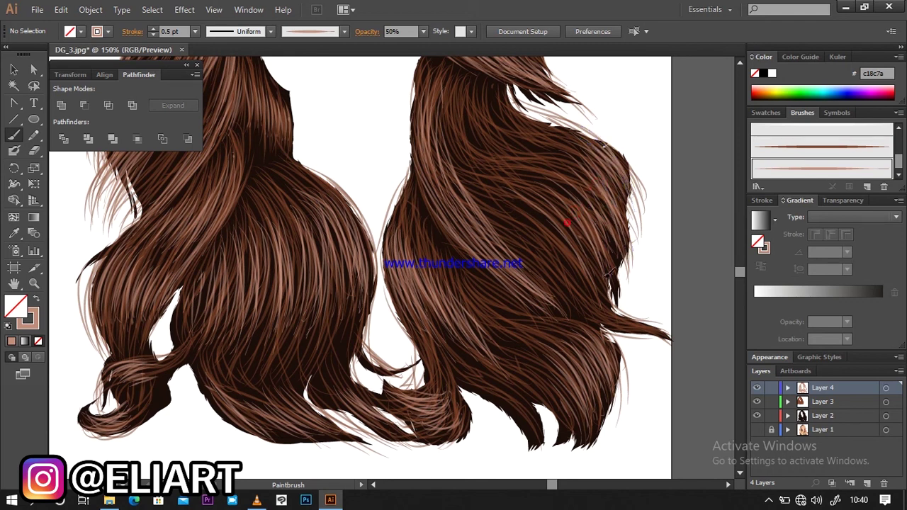
pyautogui.moveTo(560, 252); pyautogui.dragTo(617, 312)
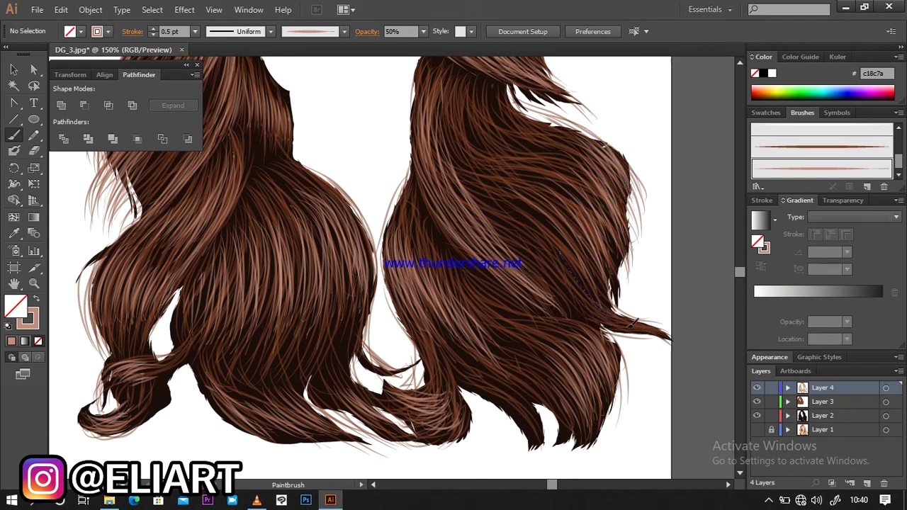
pyautogui.moveTo(567, 259); pyautogui.dragTo(595, 311)
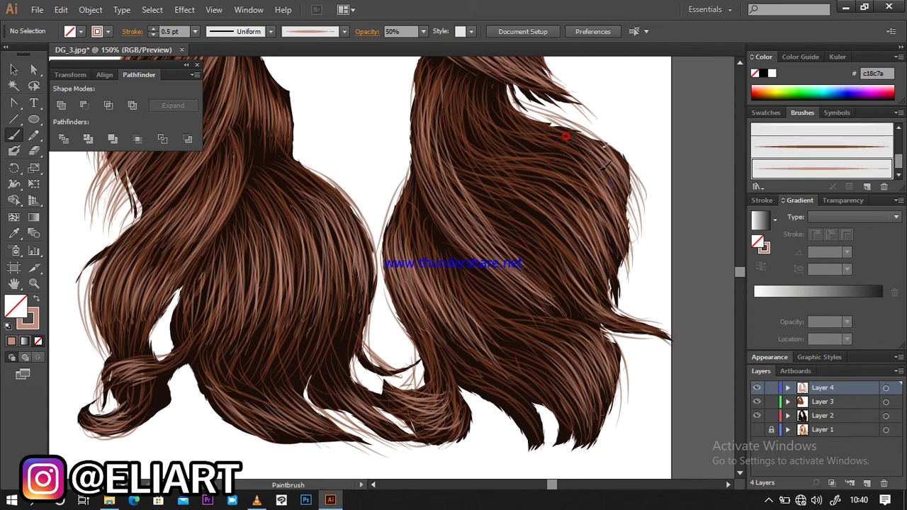
pyautogui.moveTo(621, 201); pyautogui.dragTo(611, 187)
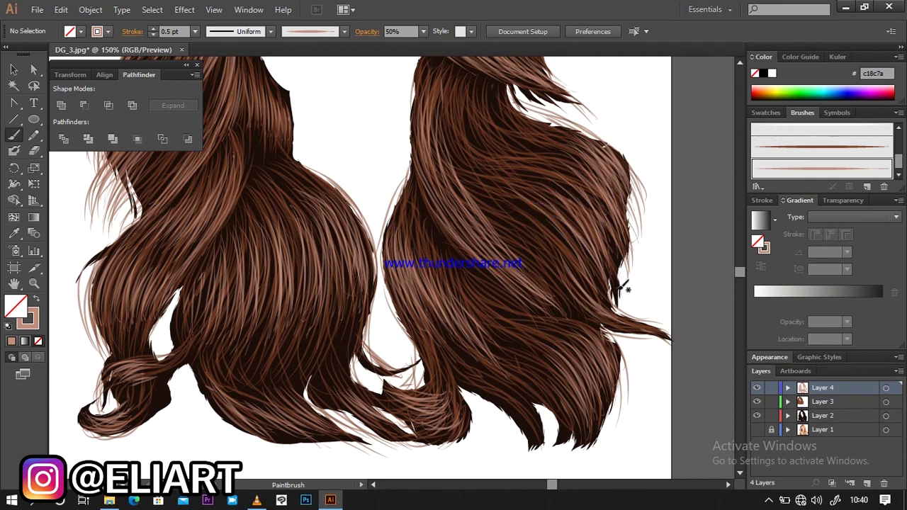
# - Zoom out to review the whole hairstyle, then zoom back in to 100%
pyautogui.press('v')
pyautogui.hotkey('ctrl', '-')
pyautogui.hotkey('ctrl', '-')
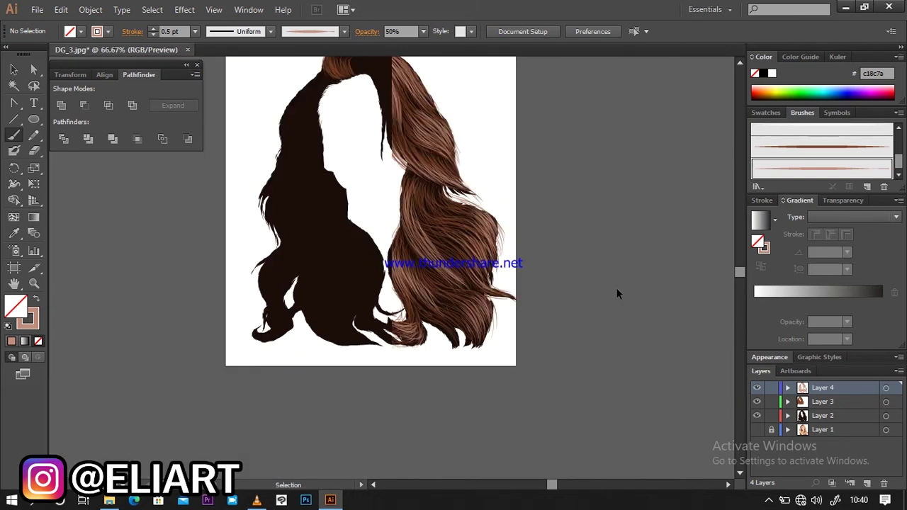
pyautogui.hotkey('ctrl', '-')
pyautogui.press('b')
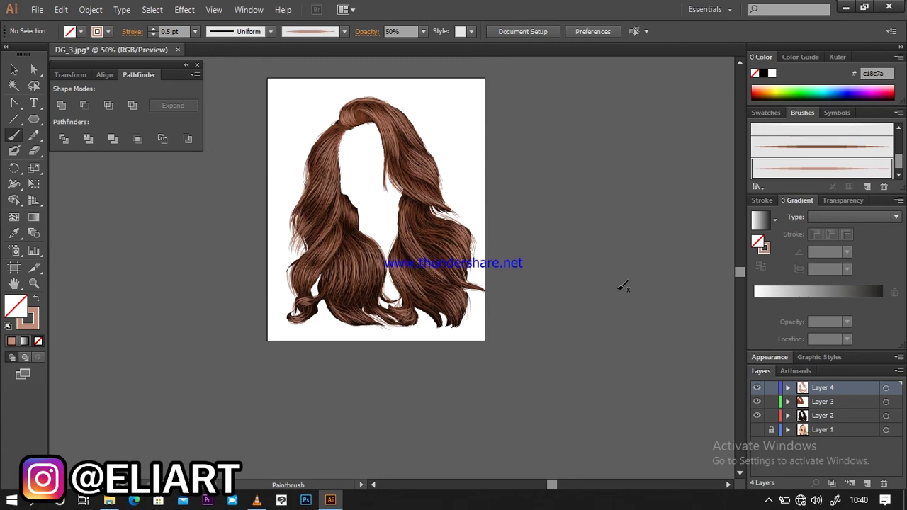
pyautogui.click(375, 485)
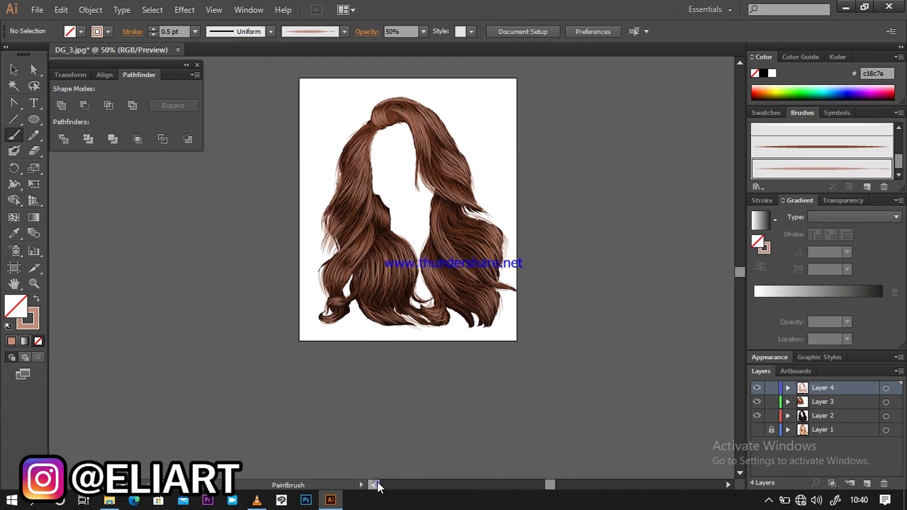
pyautogui.click(739, 62)
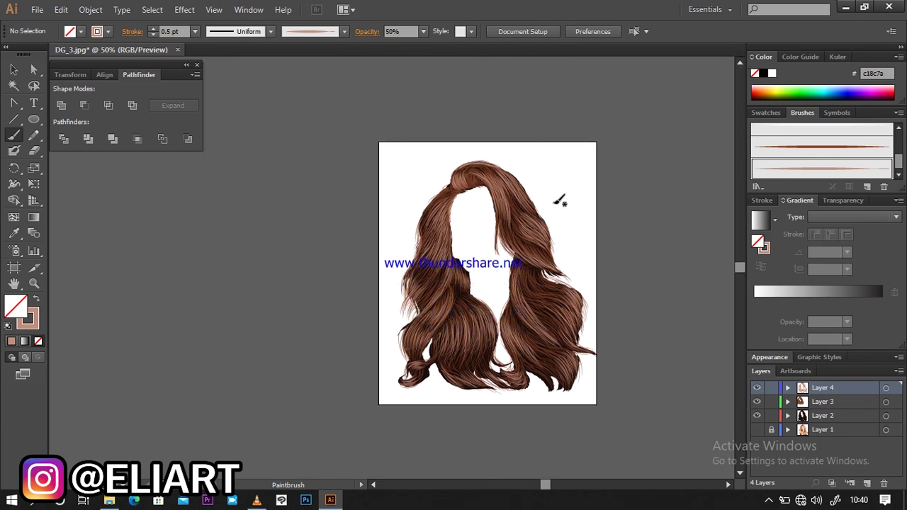
pyautogui.press('+')
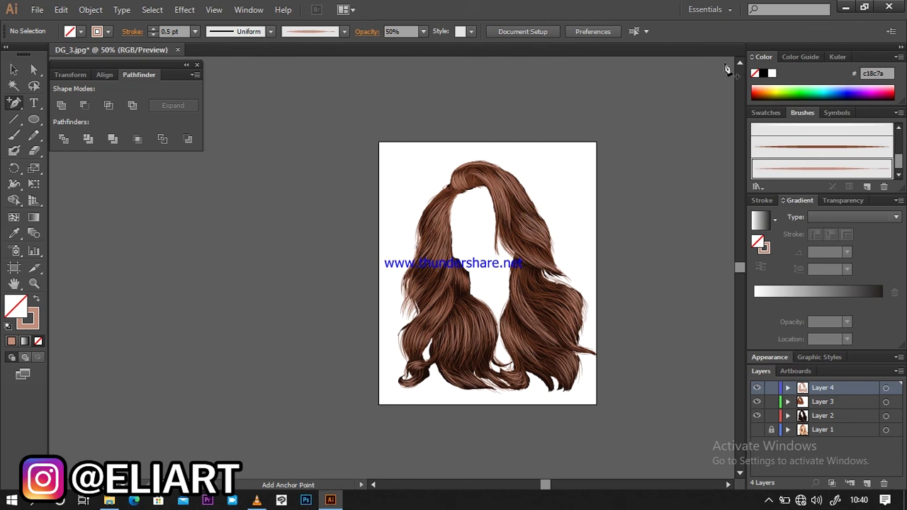
pyautogui.hotkey('ctrl', '+')
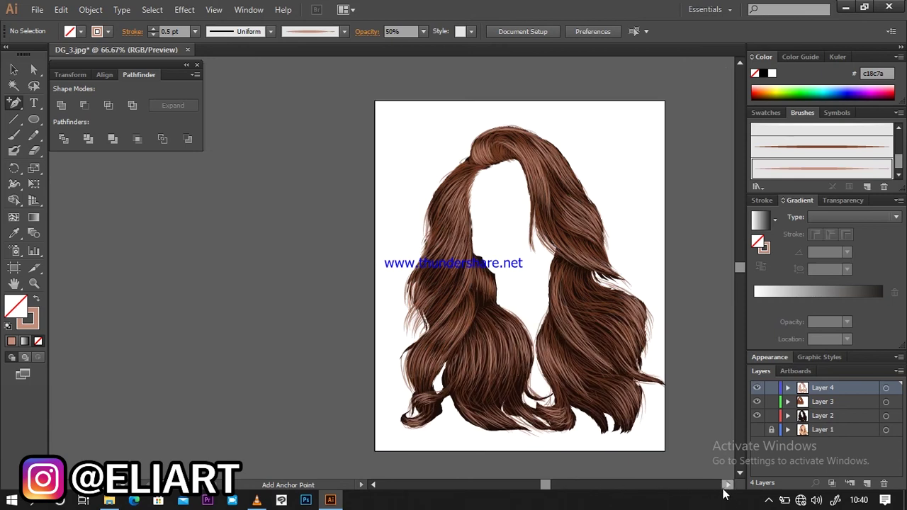
pyautogui.click(728, 484)
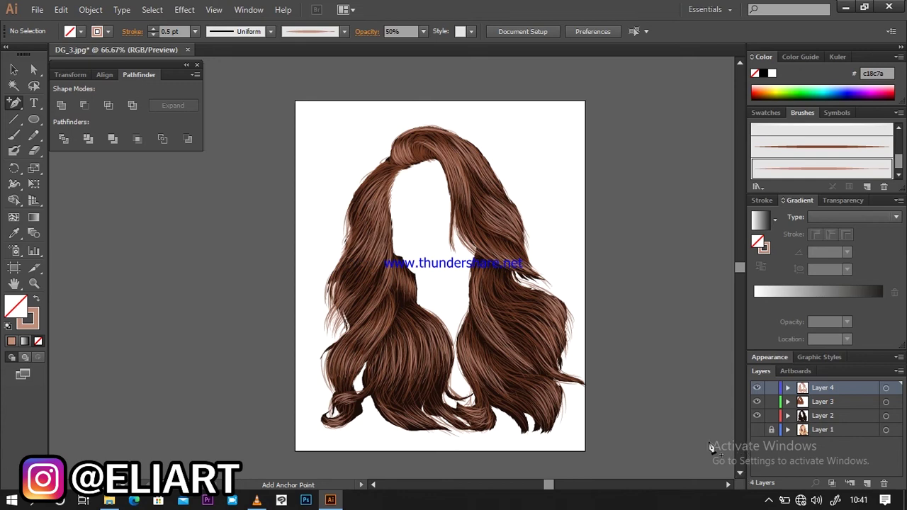
pyautogui.hotkey('ctrl', '+')
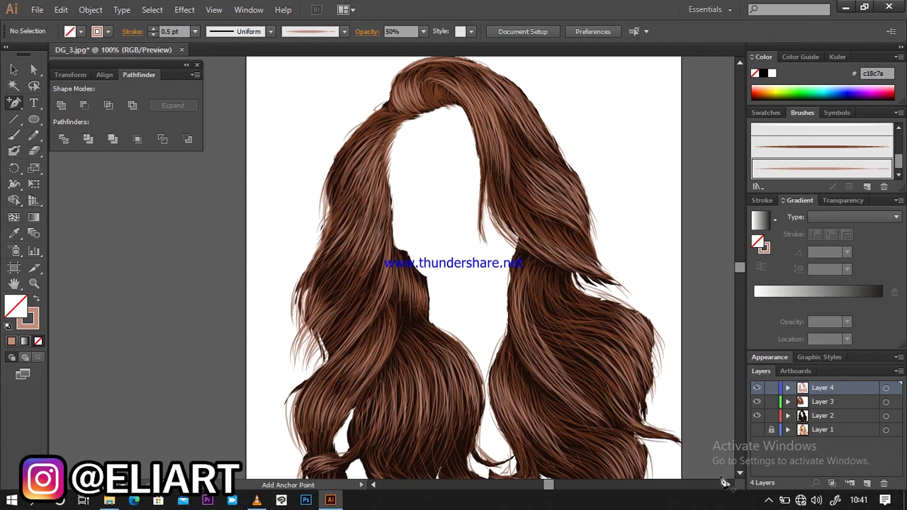
pyautogui.click(740, 474)
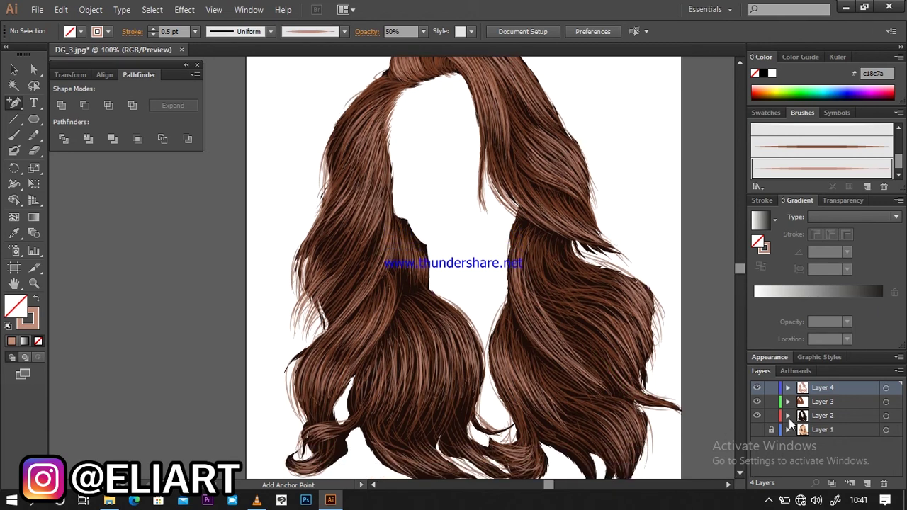
# - Hide and reshow Layer 3 and Layer 4 to compare the hair before and after
pyautogui.click(756, 402)
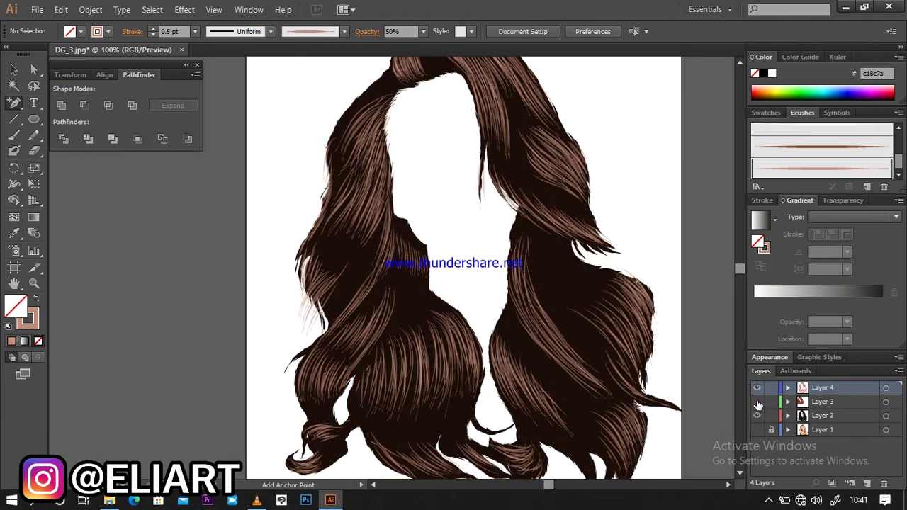
pyautogui.click(757, 402)
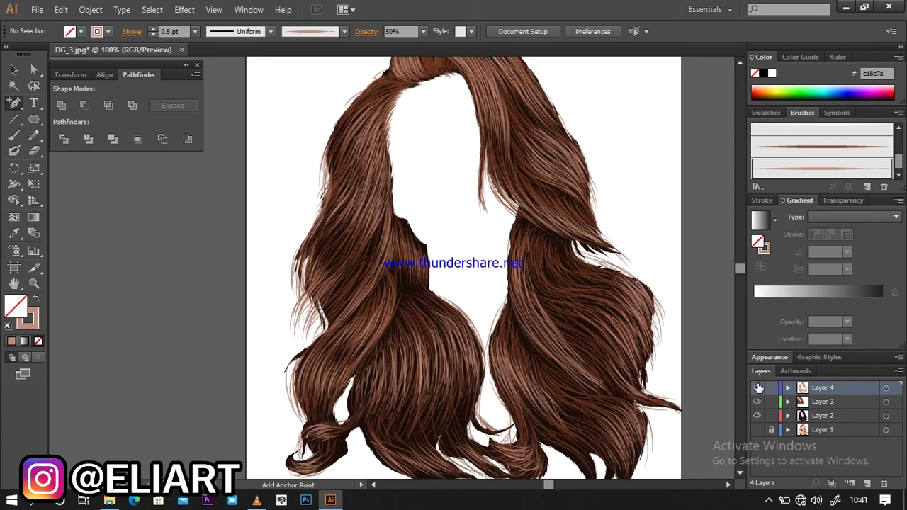
pyautogui.click(756, 388)
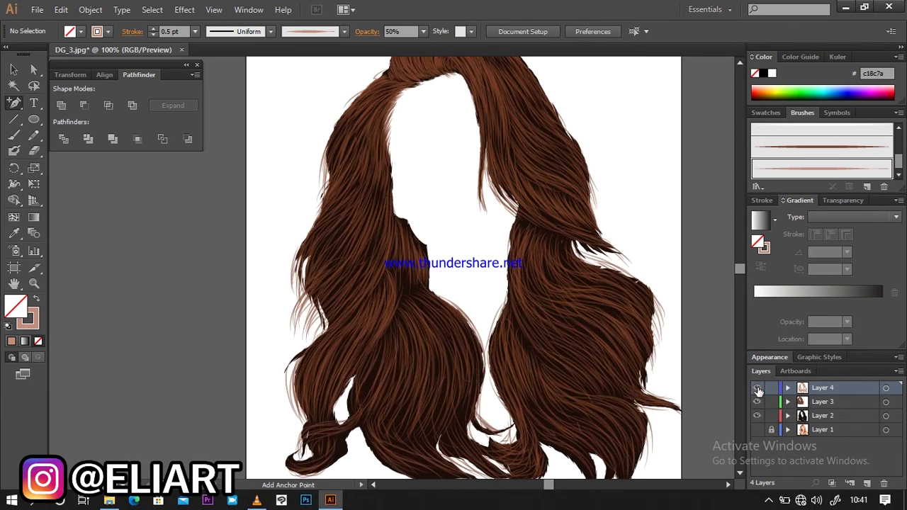
pyautogui.click(756, 388)
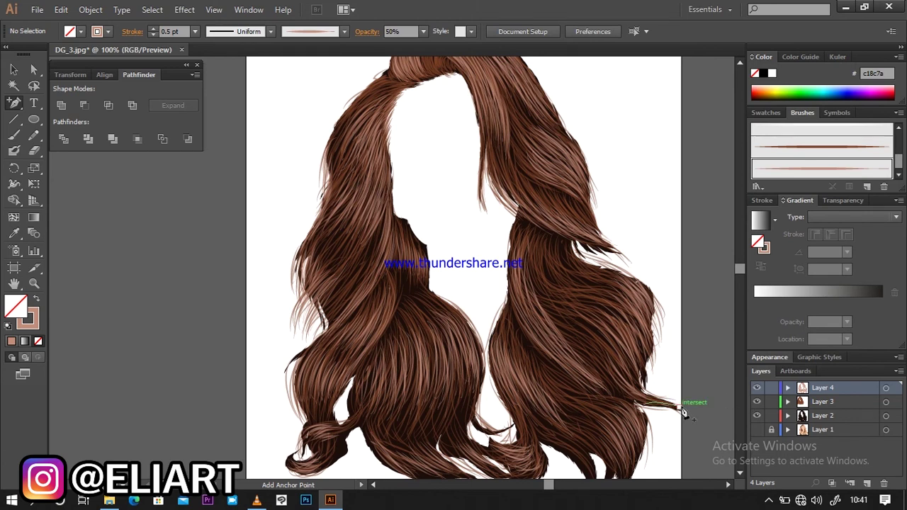
pyautogui.click(33, 119)
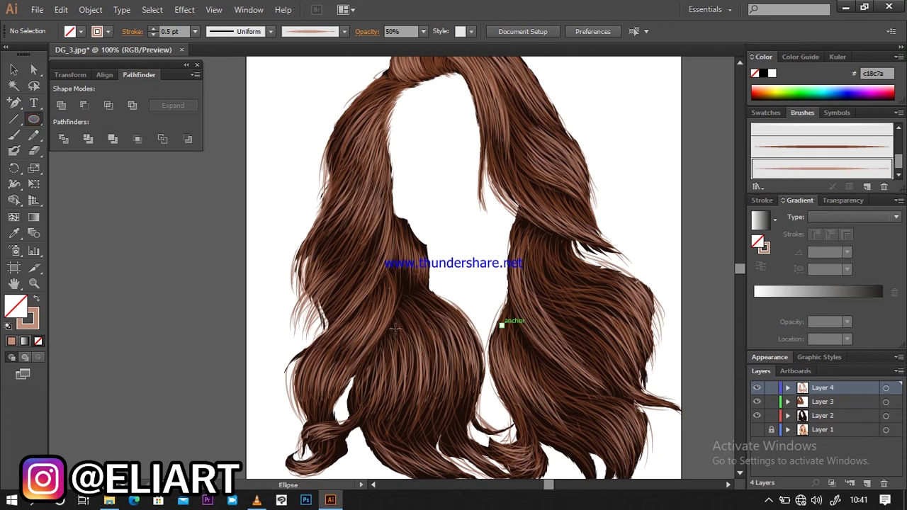
# - Add Layer 5 and set the fill colour to pure white
pyautogui.click(865, 482)
pyautogui.moveTo(367, 366); pyautogui.dragTo(476, 367)
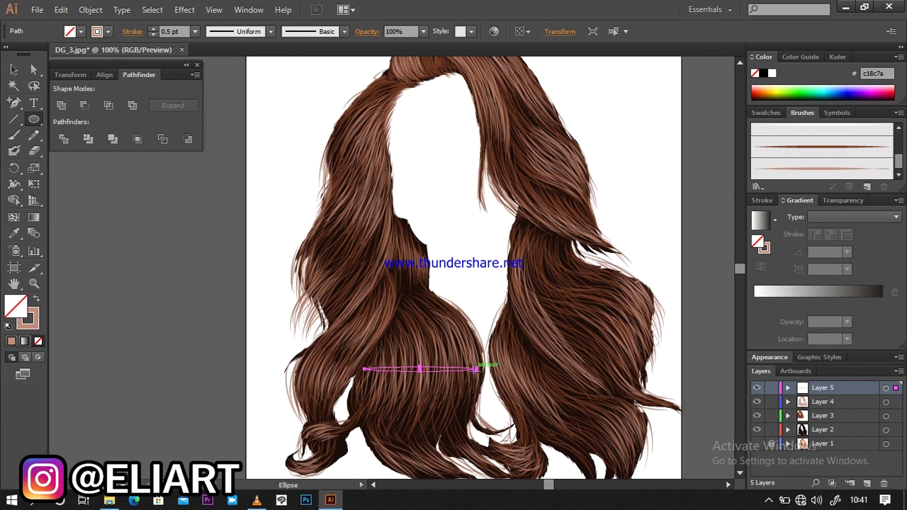
pyautogui.press('ctrl')
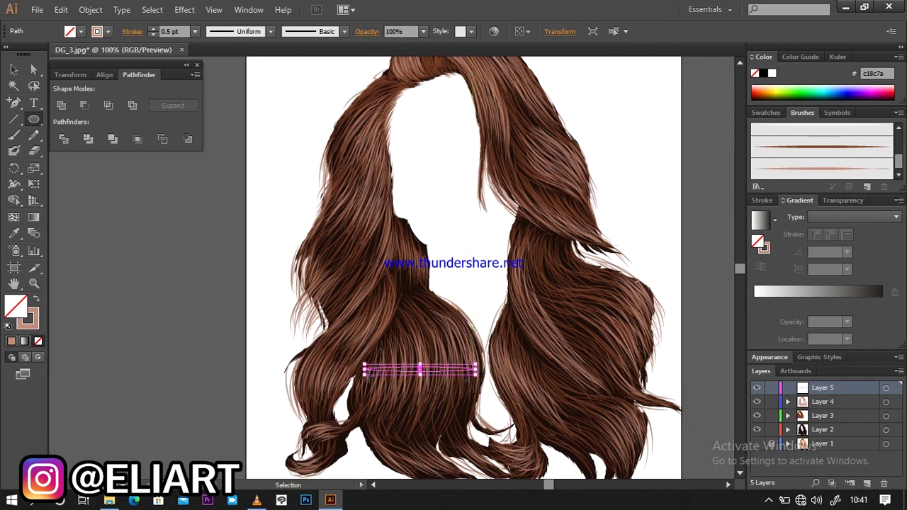
pyautogui.keyDown('ctrl'); pyautogui.click(192, 337); pyautogui.keyUp('ctrl')
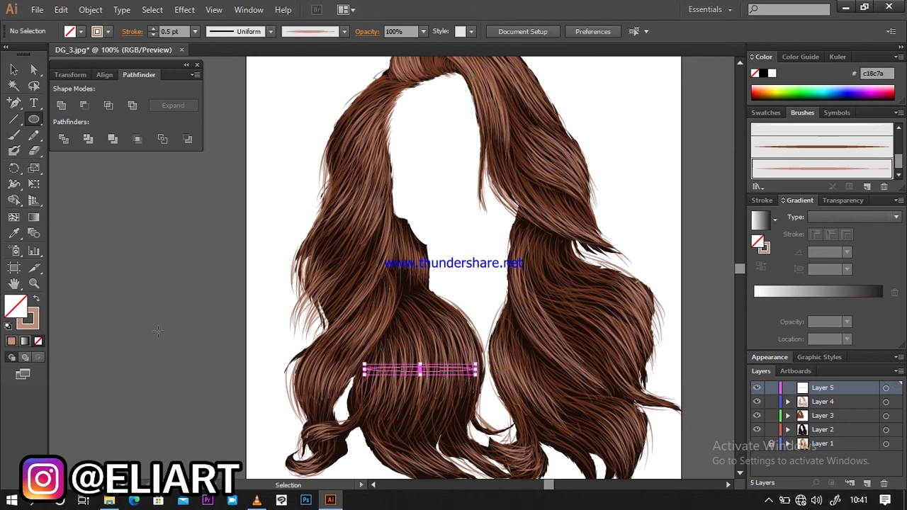
pyautogui.click(36, 300)
pyautogui.doubleClick(16, 306)
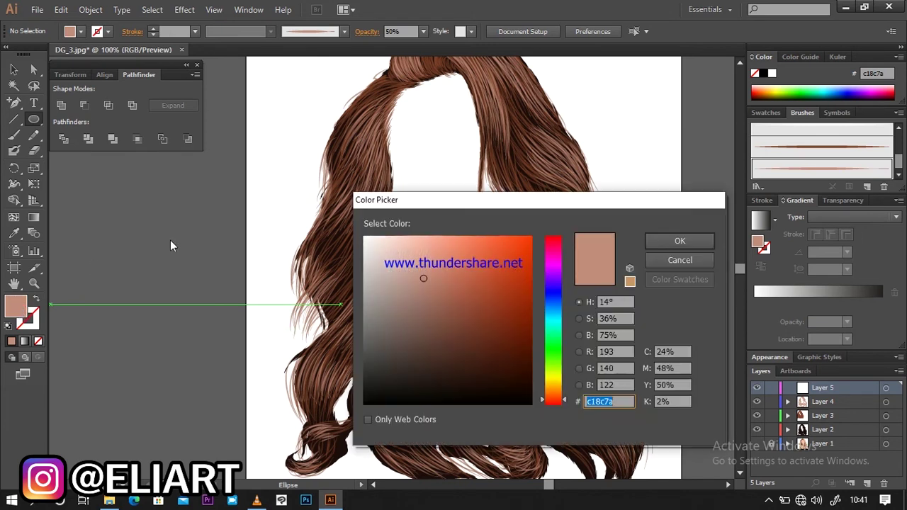
pyautogui.click(377, 245)
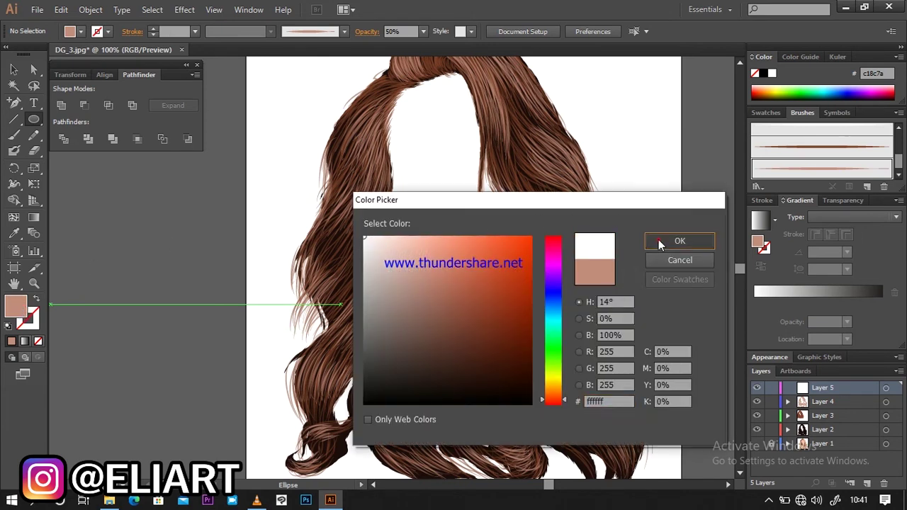
pyautogui.click(657, 240)
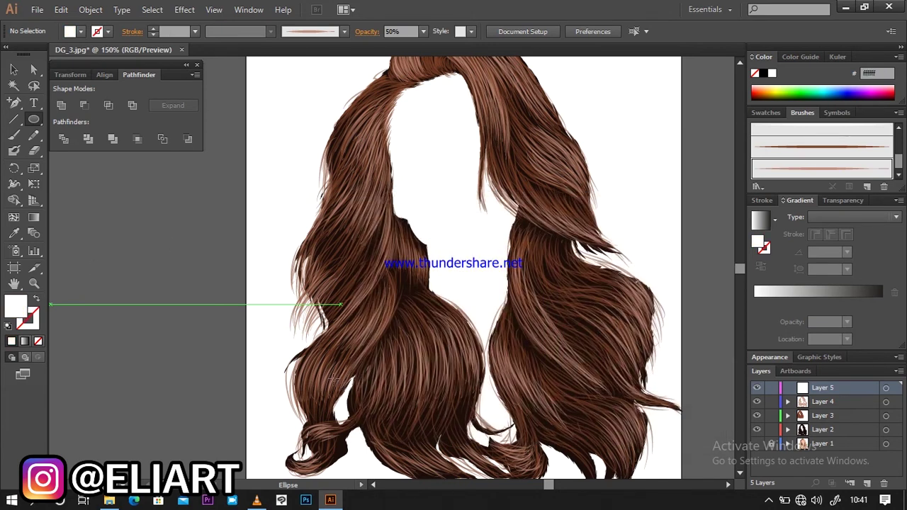
# - Draw a thin white ellipse about 165 pt wide and sharpen both ends into points
pyautogui.hotkey('ctrl', '+')
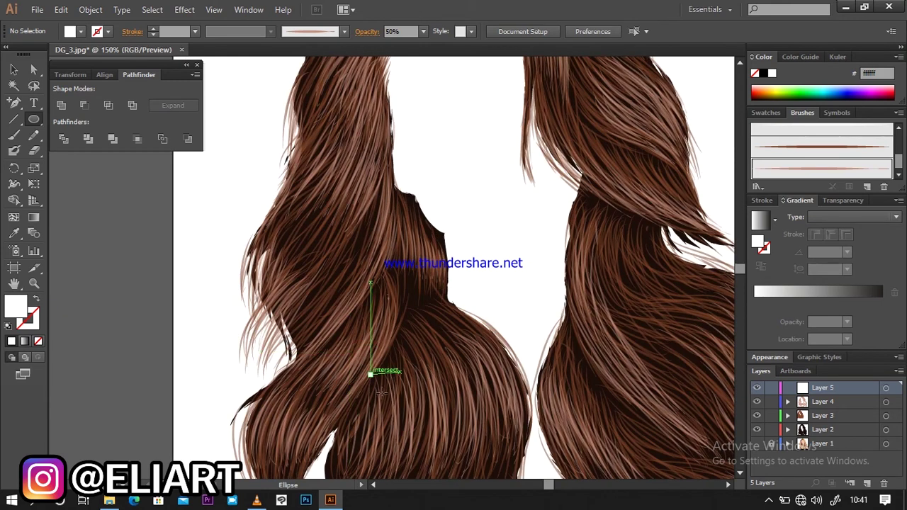
pyautogui.moveTo(368, 399); pyautogui.dragTo(530, 394)
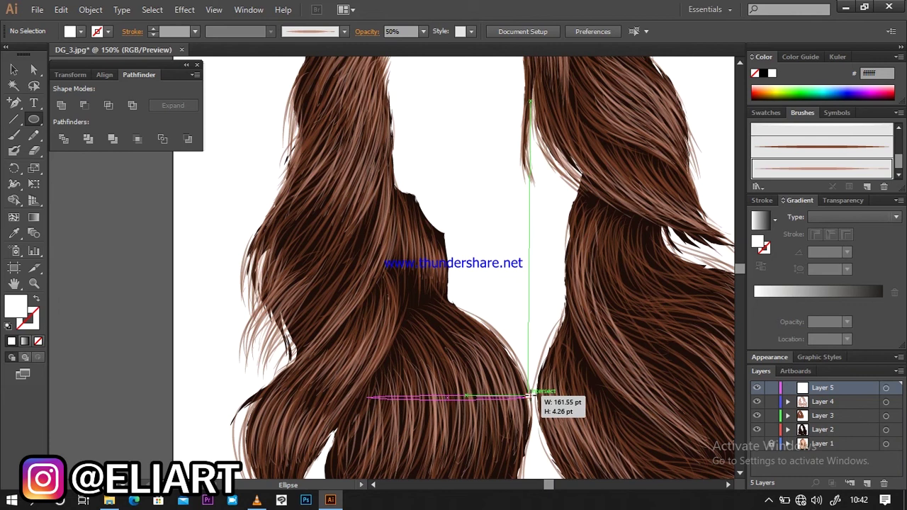
pyautogui.moveTo(530, 395); pyautogui.dragTo(532, 398)
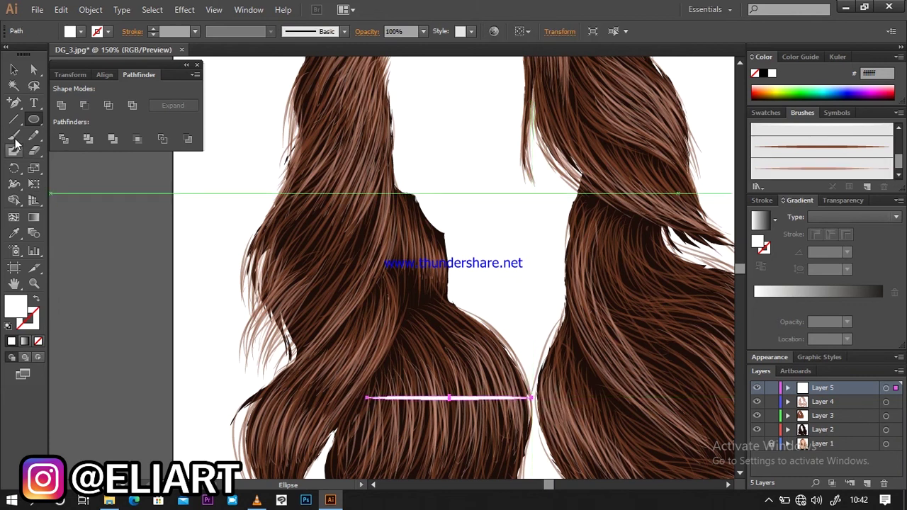
pyautogui.click(14, 102)
pyautogui.click(64, 150)
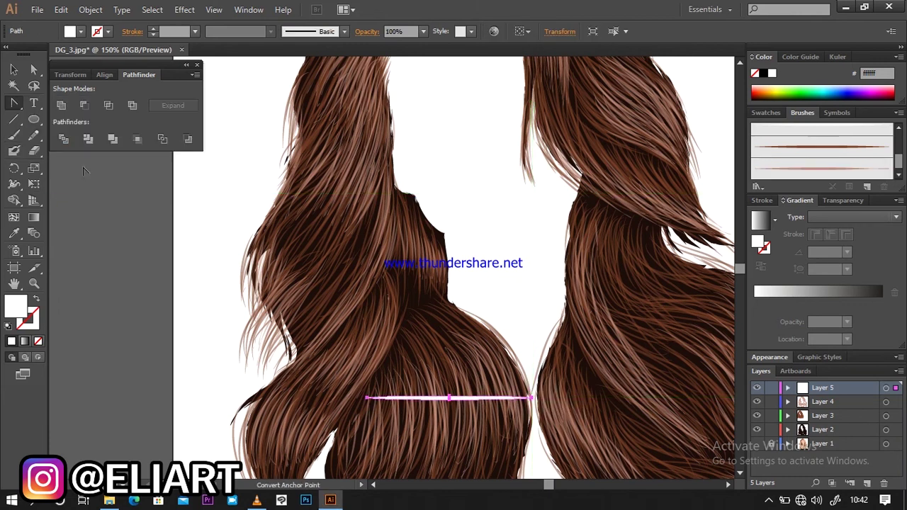
pyautogui.click(368, 401)
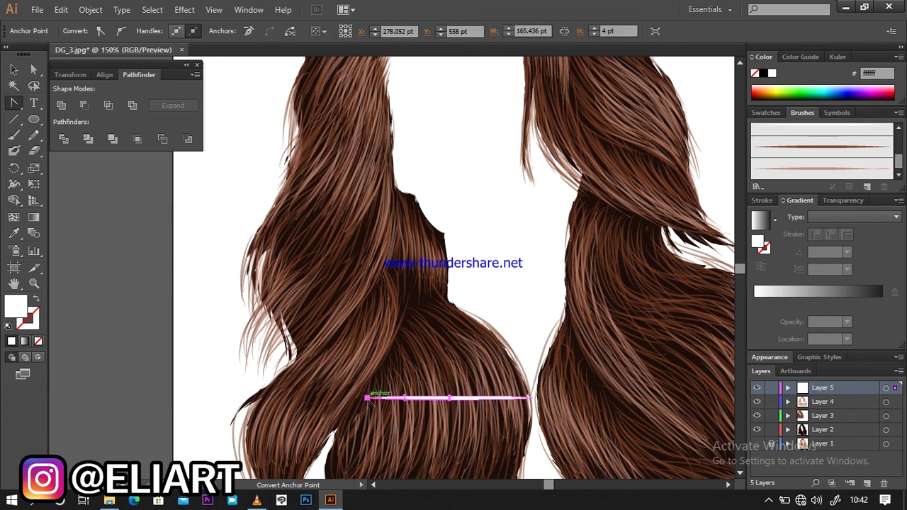
pyautogui.click(532, 399)
# - Save the pointed white sliver as a new Art Brush and return to the Paintbrush
pyautogui.click(857, 187)
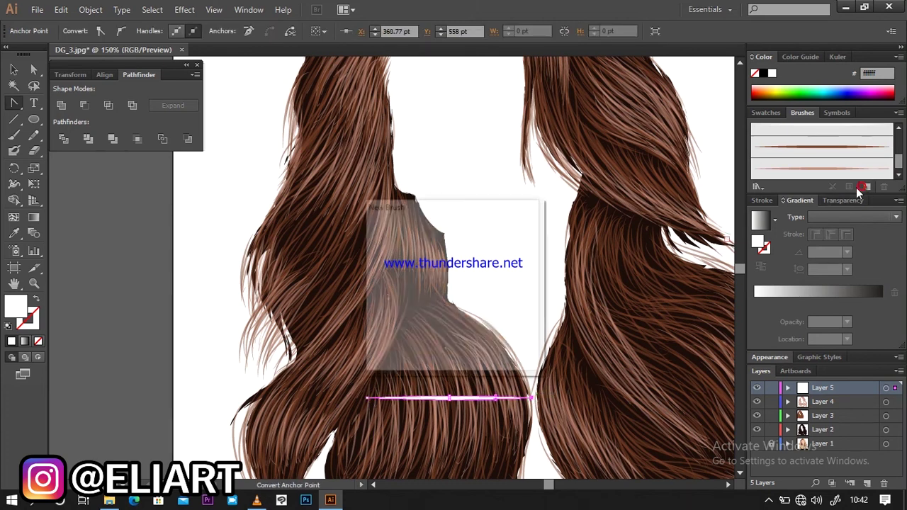
pyautogui.click(397, 285)
pyautogui.click(421, 344)
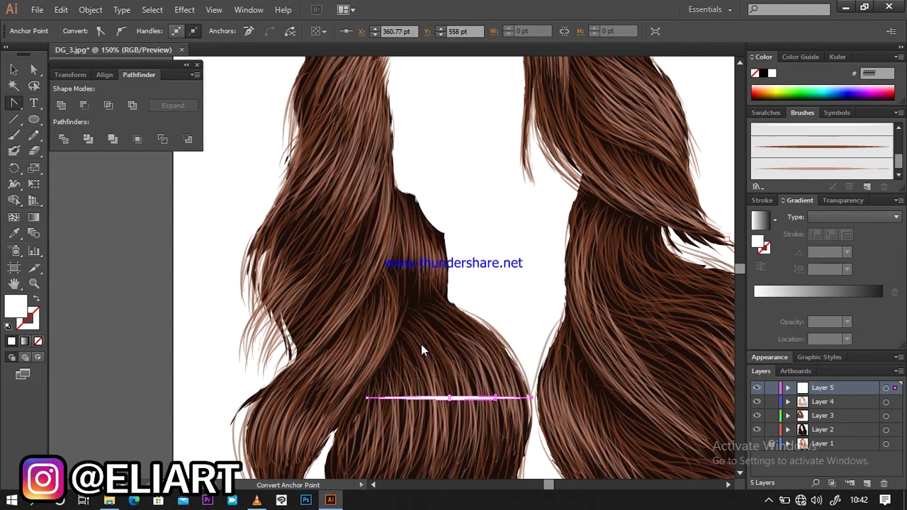
pyautogui.click(767, 418)
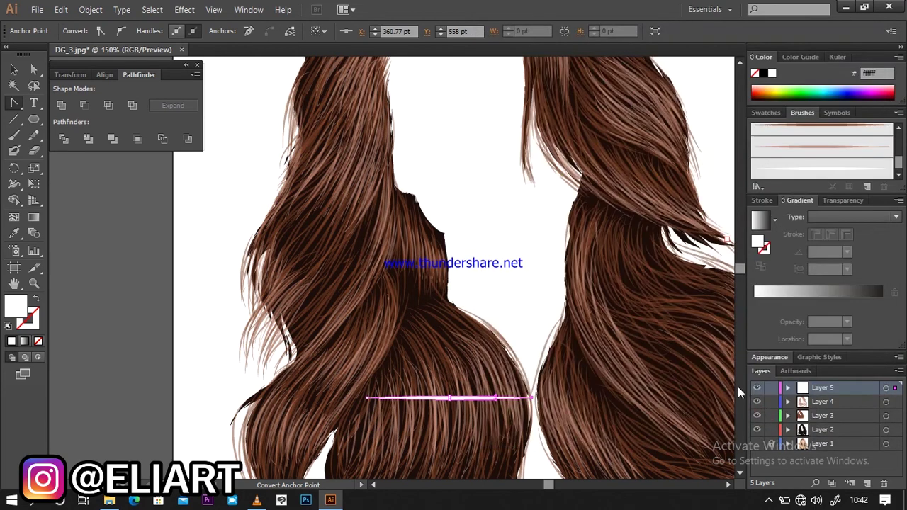
pyautogui.hotkey('ctrl', 'shift', 'a')
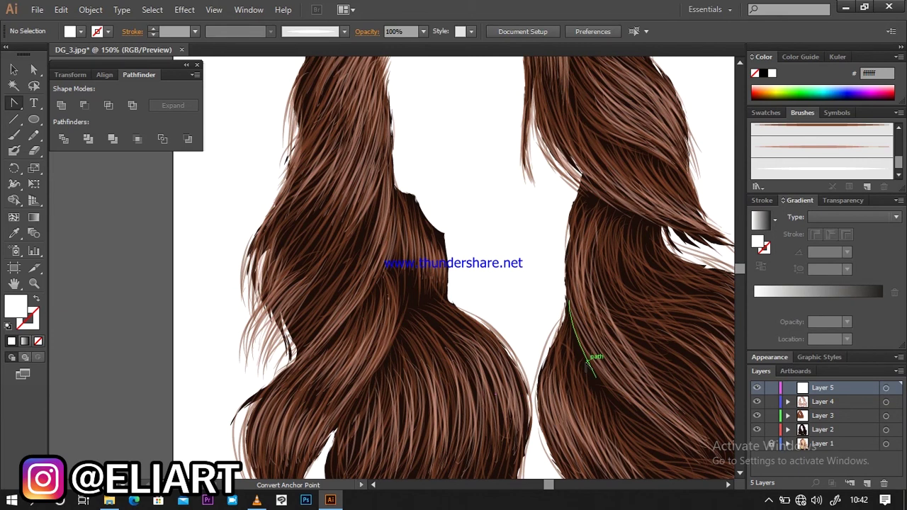
pyautogui.press('b')
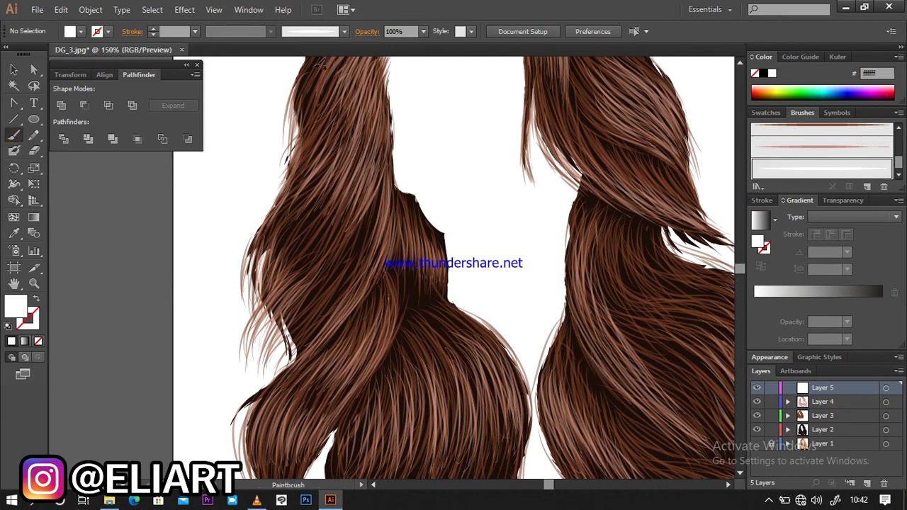
pyautogui.click(423, 31)
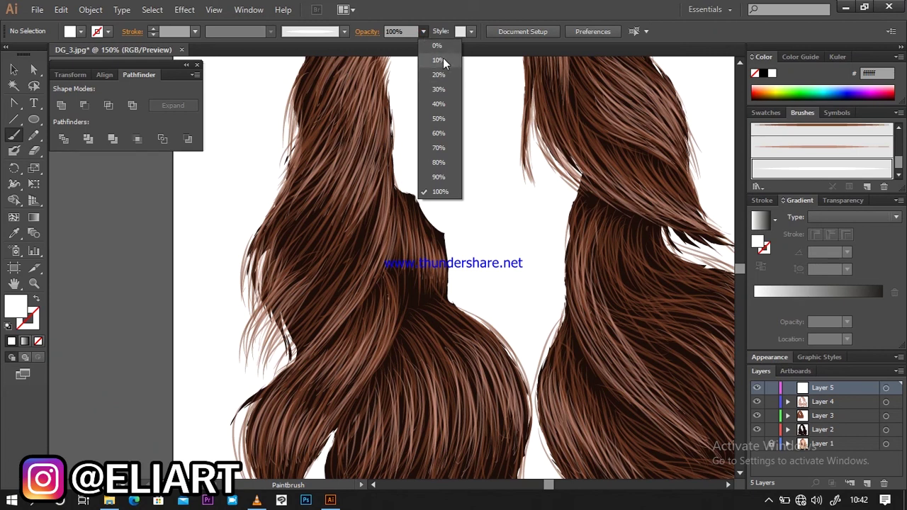
# - Set the brush to 10% opacity with a white stroke and paint faint highlights near the parting
pyautogui.click(443, 60)
pyautogui.hotkey('shift', 'x')
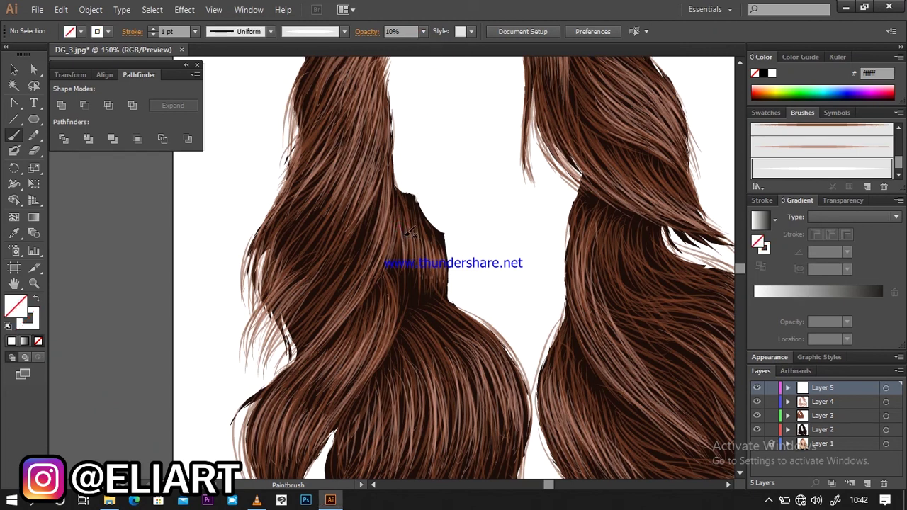
pyautogui.moveTo(415, 242)
pyautogui.mouseDown()
pyautogui.moveTo(433, 274)
pyautogui.moveTo(447, 277)
pyautogui.mouseUp()
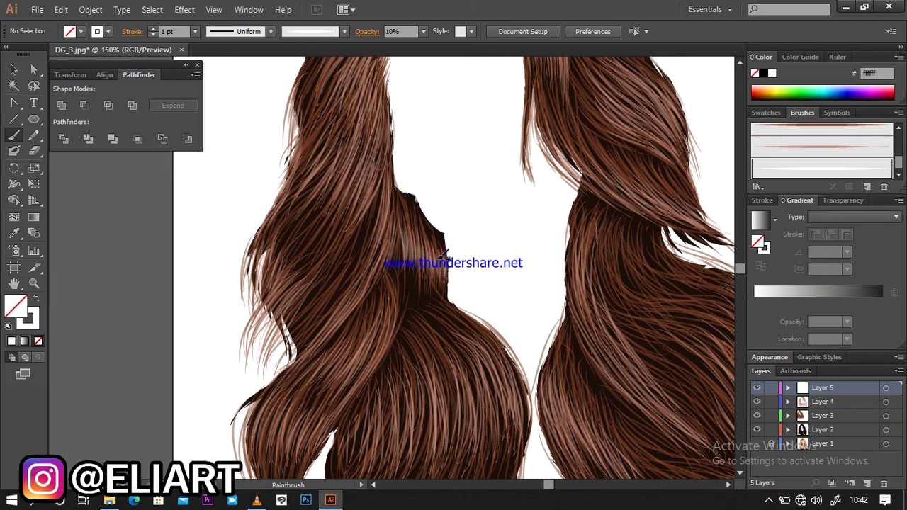
pyautogui.moveTo(410, 238); pyautogui.dragTo(403, 257)
pyautogui.moveTo(398, 215)
pyautogui.mouseDown()
pyautogui.moveTo(402, 258)
pyautogui.moveTo(415, 270)
pyautogui.mouseUp()
pyautogui.moveTo(414, 238)
pyautogui.mouseDown()
pyautogui.moveTo(416, 267)
pyautogui.moveTo(446, 276)
pyautogui.moveTo(446, 285)
pyautogui.mouseUp()
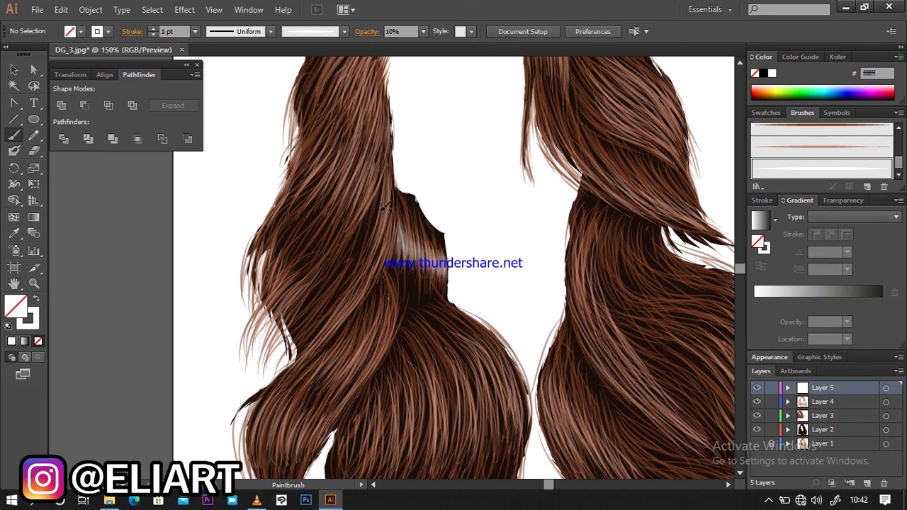
# - Layer faint white highlights down the inner edge of the left hair
pyautogui.moveTo(380, 199); pyautogui.dragTo(383, 258)
pyautogui.moveTo(384, 202); pyautogui.dragTo(386, 255)
pyautogui.moveTo(385, 221)
pyautogui.mouseDown()
pyautogui.moveTo(388, 261)
pyautogui.moveTo(382, 244)
pyautogui.mouseUp()
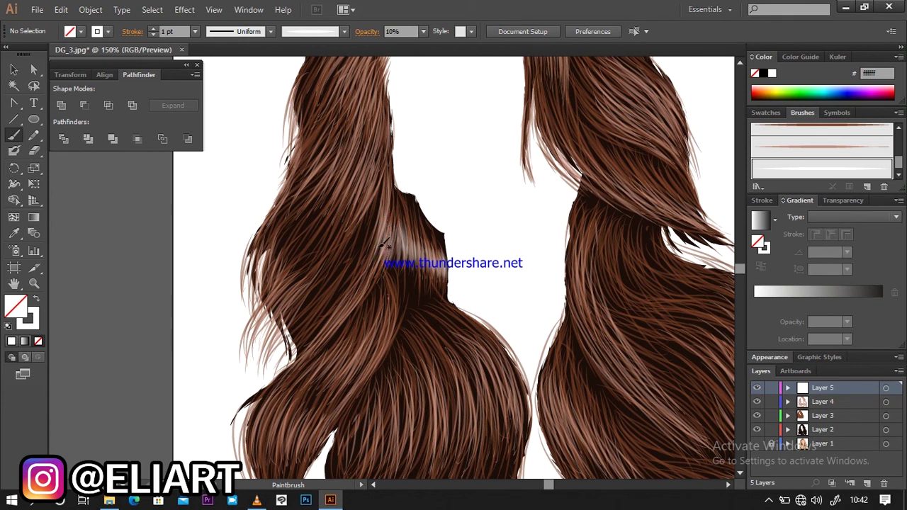
# - Build up faint shine strokes across the upper-left hair strands
pyautogui.moveTo(357, 166)
pyautogui.mouseDown()
pyautogui.moveTo(346, 161)
pyautogui.moveTo(306, 183)
pyautogui.mouseUp()
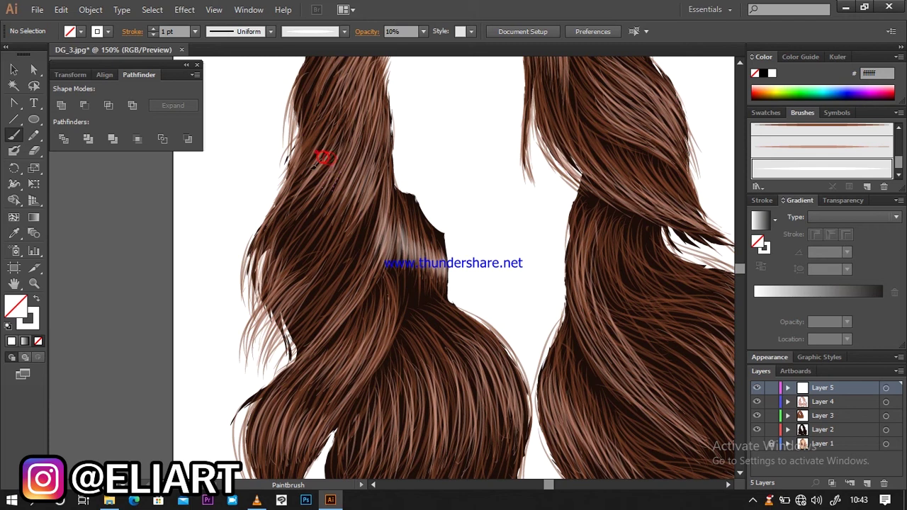
pyautogui.moveTo(323, 152)
pyautogui.mouseDown()
pyautogui.moveTo(301, 177)
pyautogui.moveTo(342, 198)
pyautogui.mouseUp()
pyautogui.moveTo(354, 158)
pyautogui.mouseDown()
pyautogui.moveTo(342, 204)
pyautogui.moveTo(369, 207)
pyautogui.mouseUp()
pyautogui.moveTo(324, 157)
pyautogui.mouseDown()
pyautogui.moveTo(315, 183)
pyautogui.moveTo(303, 185)
pyautogui.mouseUp()
pyautogui.moveTo(297, 143); pyautogui.dragTo(288, 180)
pyautogui.moveTo(322, 148); pyautogui.dragTo(308, 183)
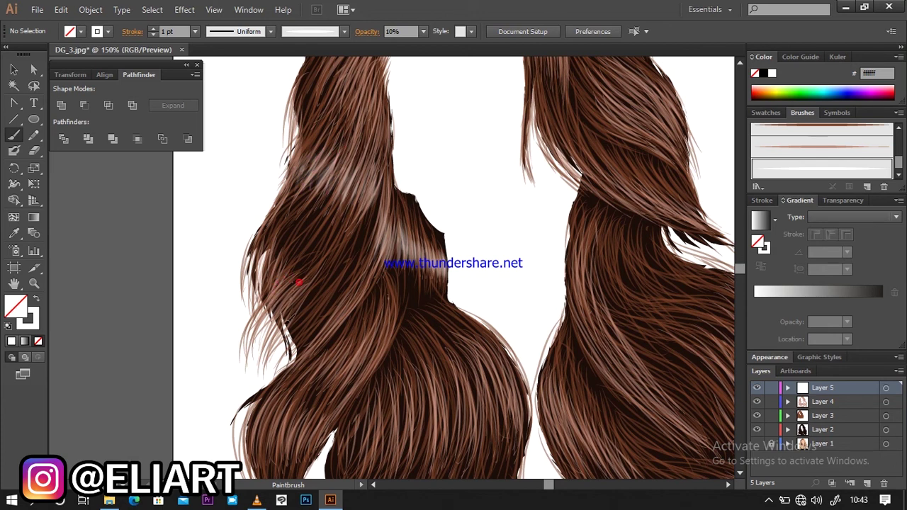
# - Paint faint highlights over the lower-left wave and the outer left strands
pyautogui.moveTo(306, 297); pyautogui.dragTo(288, 345)
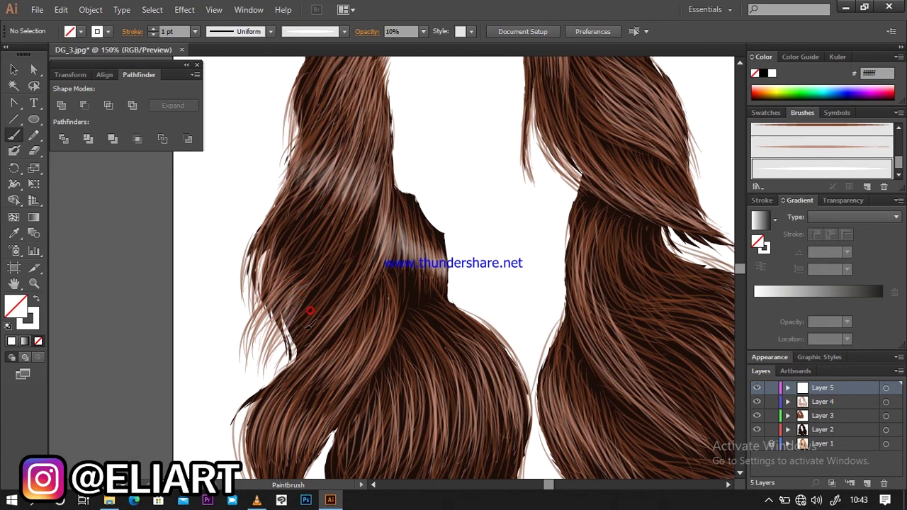
pyautogui.moveTo(307, 298); pyautogui.dragTo(292, 346)
pyautogui.moveTo(313, 305); pyautogui.dragTo(296, 348)
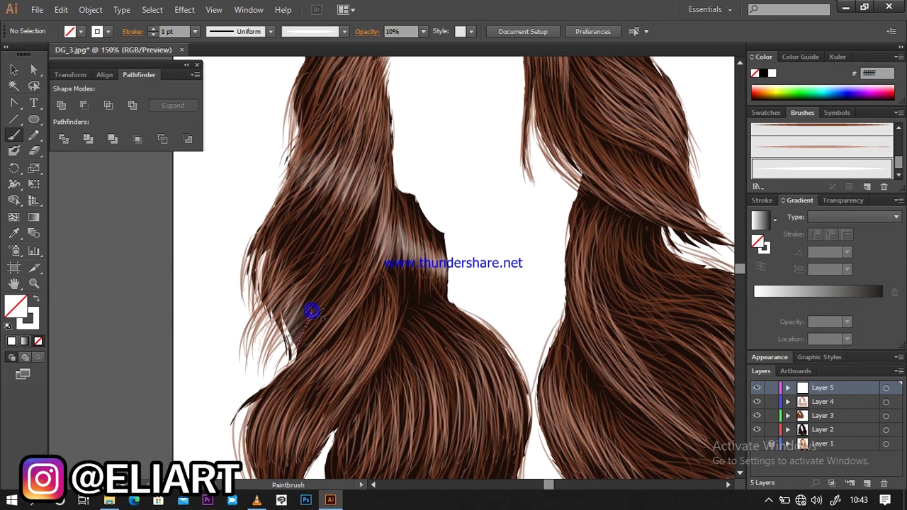
pyautogui.moveTo(350, 295); pyautogui.dragTo(326, 340)
pyautogui.moveTo(362, 291); pyautogui.dragTo(361, 294)
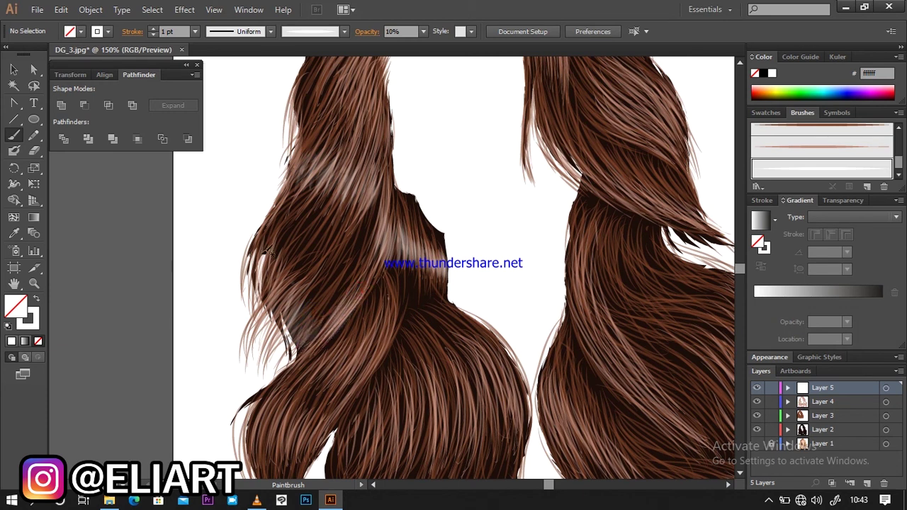
pyautogui.moveTo(282, 201); pyautogui.dragTo(269, 243)
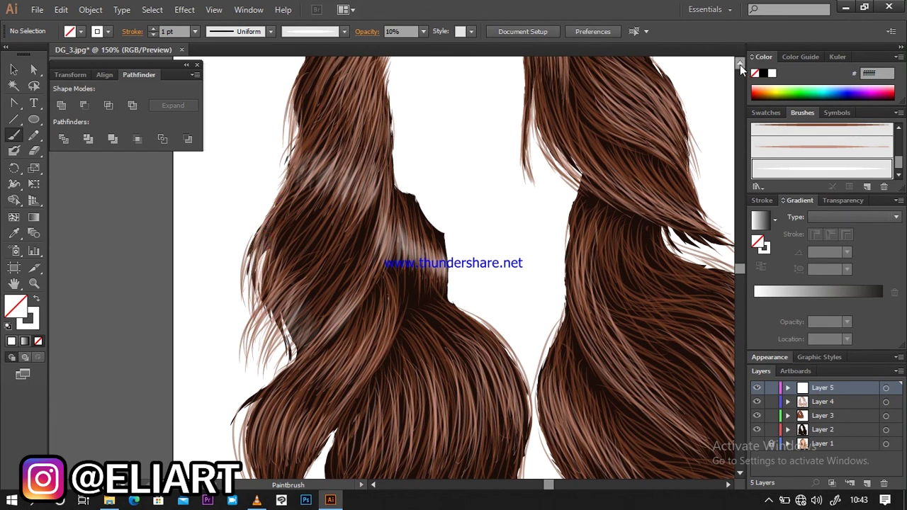
# - Paint faint white highlight strands from the hair top down the left strand
pyautogui.click(740, 64)
pyautogui.click(741, 60)
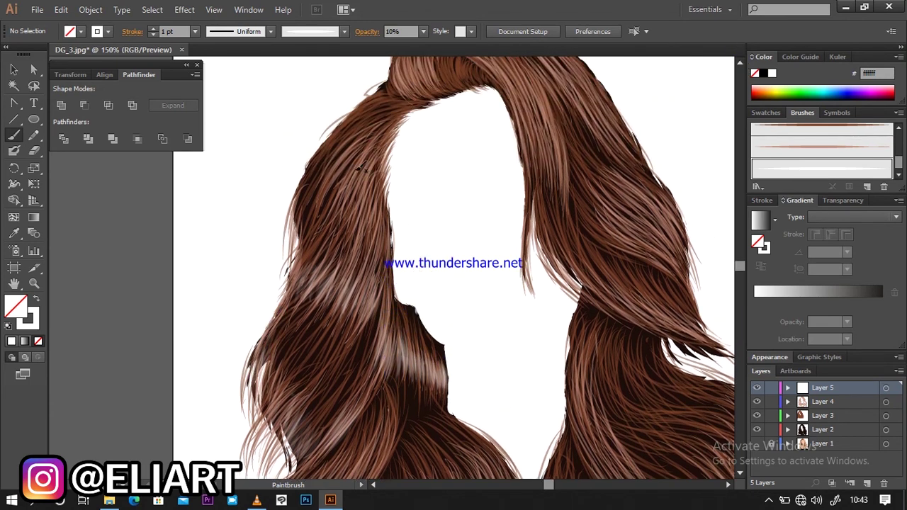
pyautogui.moveTo(363, 135)
pyautogui.mouseDown()
pyautogui.moveTo(332, 166)
pyautogui.moveTo(349, 210)
pyautogui.mouseUp()
pyautogui.moveTo(367, 168); pyautogui.dragTo(356, 225)
pyautogui.moveTo(376, 196); pyautogui.dragTo(389, 248)
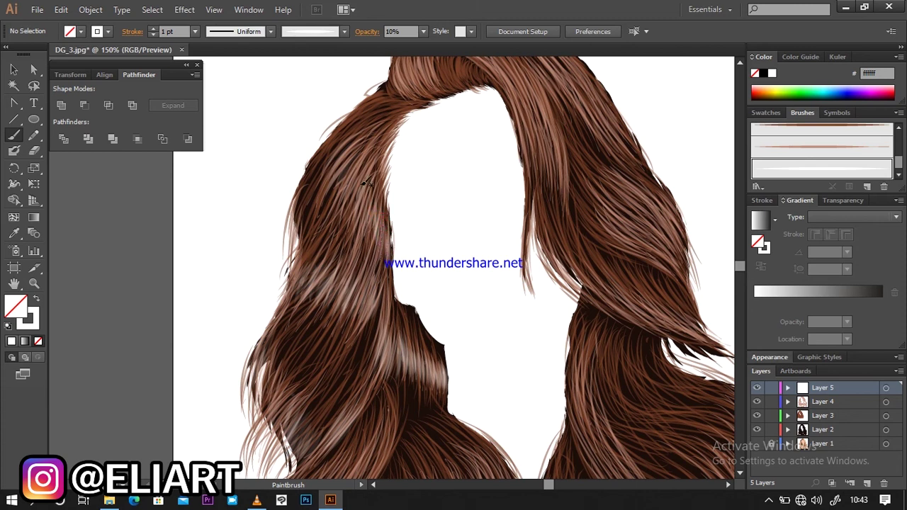
pyautogui.moveTo(360, 152); pyautogui.dragTo(339, 197)
pyautogui.moveTo(369, 163)
pyautogui.mouseDown()
pyautogui.moveTo(354, 223)
pyautogui.moveTo(382, 183)
pyautogui.moveTo(390, 208)
pyautogui.mouseUp()
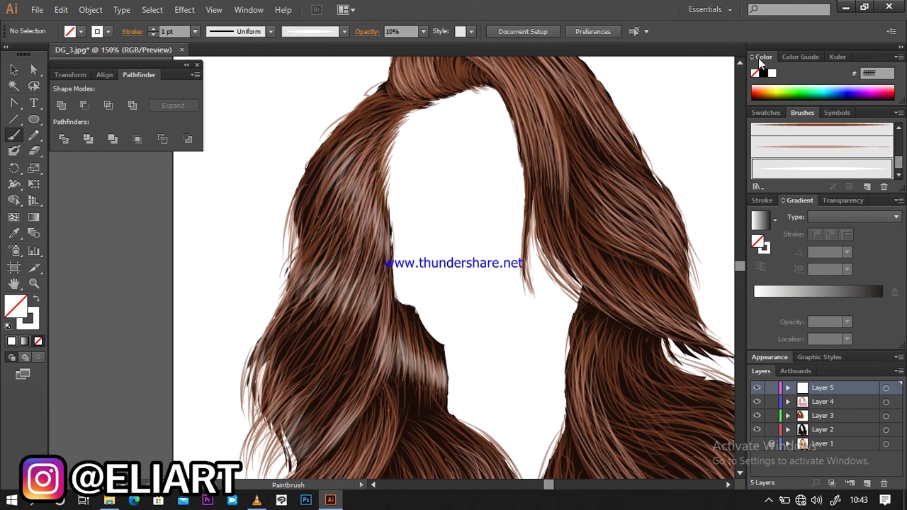
# - Add highlight strands across the crown and down the right side, then zoom out
pyautogui.click(739, 63)
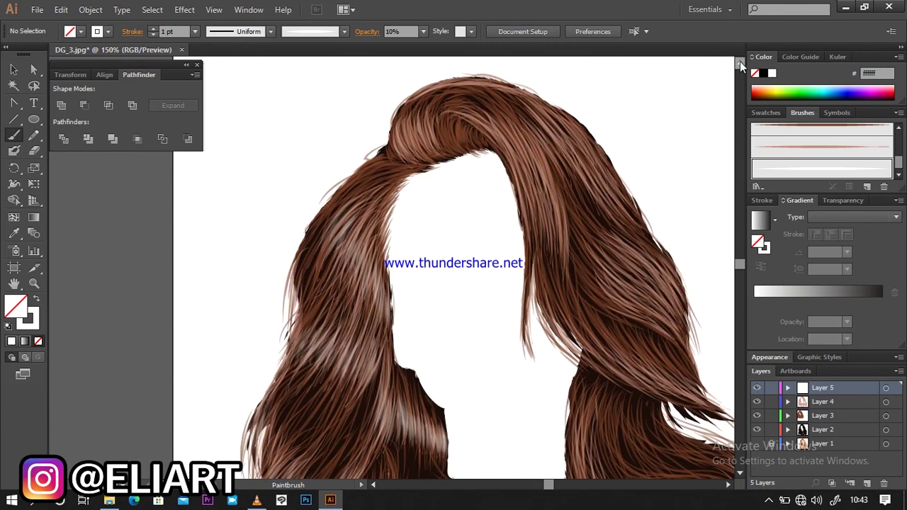
pyautogui.moveTo(402, 128)
pyautogui.mouseDown()
pyautogui.moveTo(416, 148)
pyautogui.moveTo(425, 122)
pyautogui.moveTo(440, 118)
pyautogui.moveTo(401, 146)
pyautogui.mouseUp()
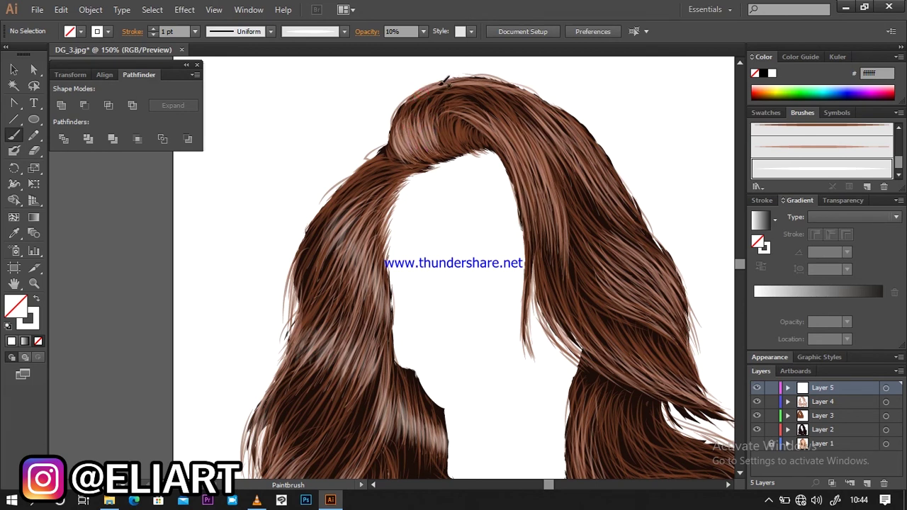
pyautogui.moveTo(449, 79); pyautogui.dragTo(496, 88)
pyautogui.moveTo(505, 133); pyautogui.dragTo(530, 161)
pyautogui.moveTo(524, 129); pyautogui.dragTo(556, 172)
pyautogui.moveTo(531, 126); pyautogui.dragTo(549, 162)
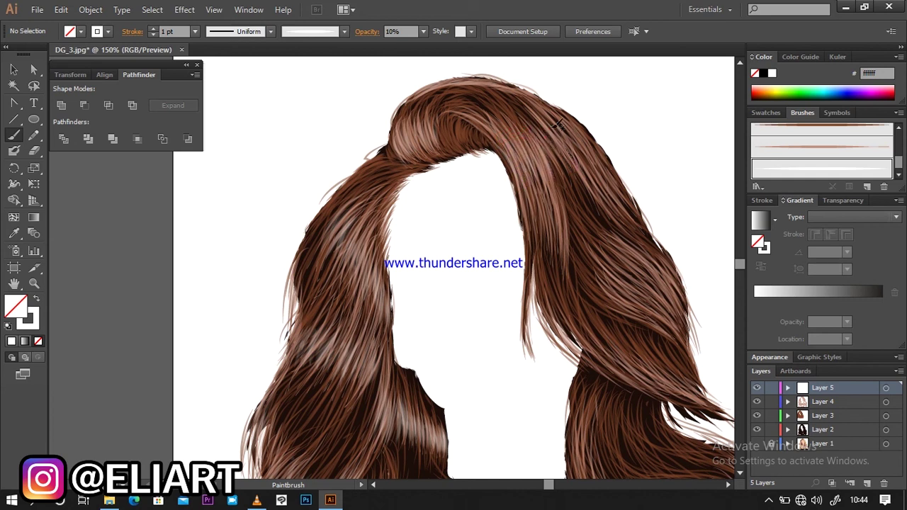
pyautogui.moveTo(555, 122); pyautogui.dragTo(590, 160)
pyautogui.moveTo(577, 124)
pyautogui.mouseDown()
pyautogui.moveTo(606, 163)
pyautogui.moveTo(602, 147)
pyautogui.moveTo(574, 133)
pyautogui.mouseUp()
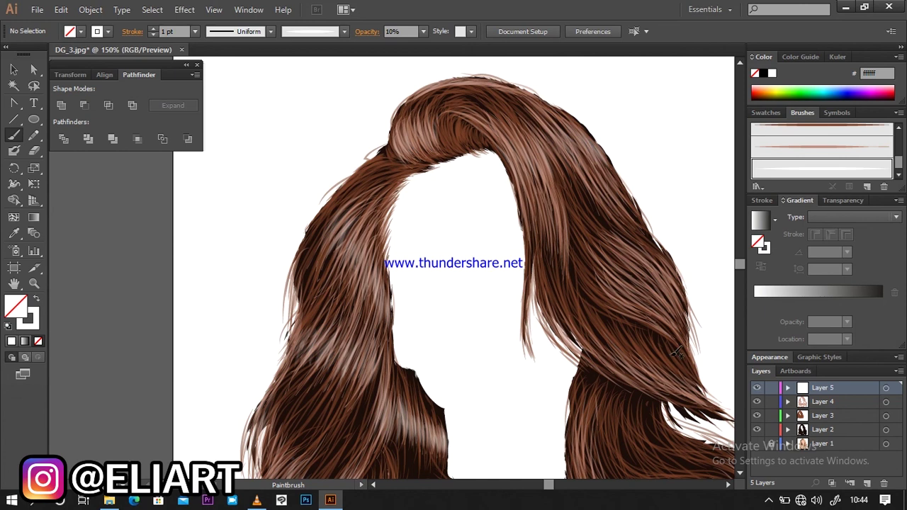
pyautogui.hotkey('ctrl', '-')
pyautogui.hotkey('ctrl', '-')
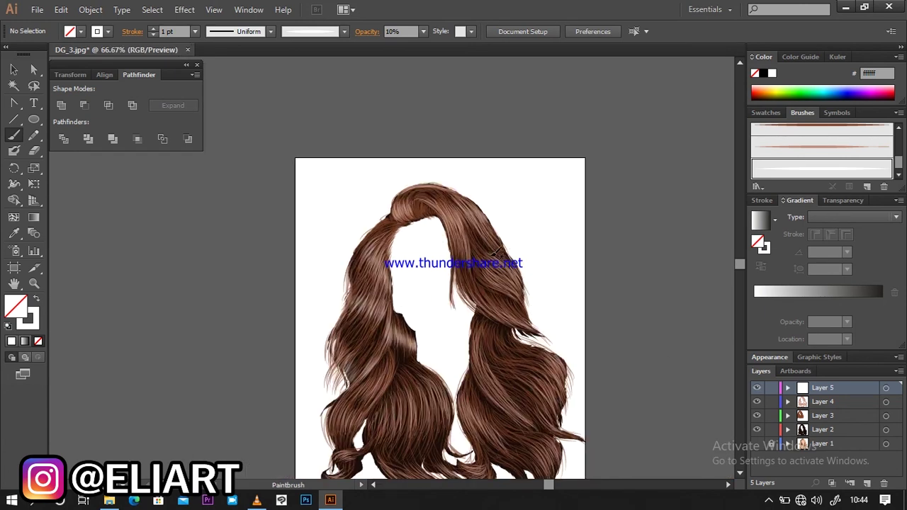
# - Paint faint 10% white shine strokes over the middle of the right hair
pyautogui.moveTo(494, 272); pyautogui.dragTo(506, 275)
pyautogui.moveTo(506, 273)
pyautogui.mouseDown()
pyautogui.moveTo(500, 285)
pyautogui.moveTo(504, 277)
pyautogui.mouseUp()
pyautogui.click(739, 476)
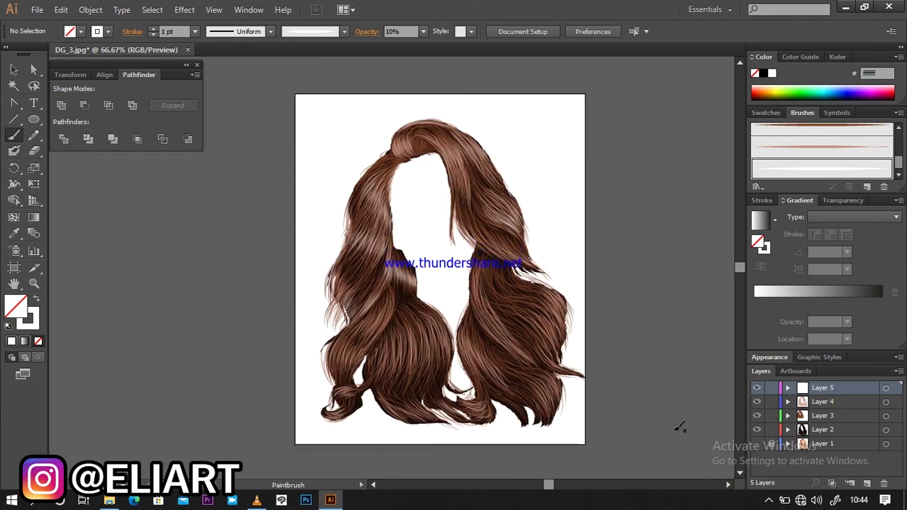
pyautogui.moveTo(483, 233); pyautogui.dragTo(497, 248)
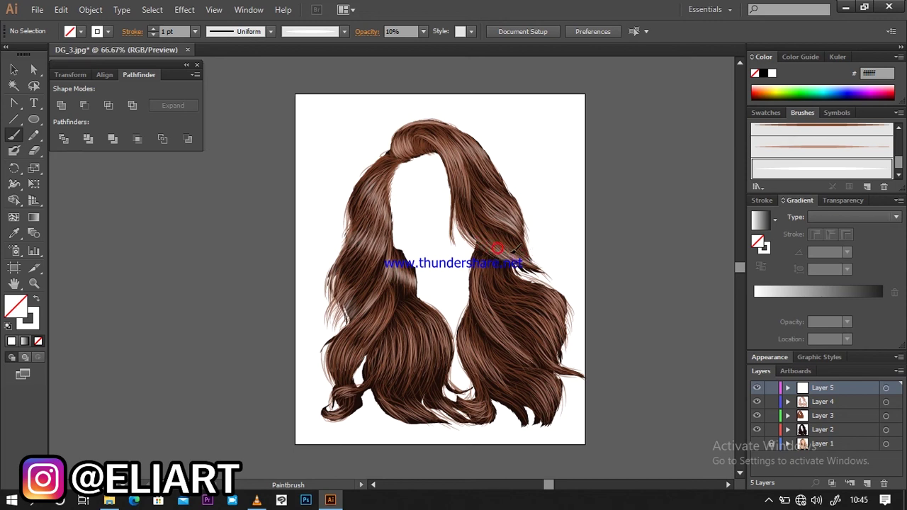
pyautogui.moveTo(466, 220)
pyautogui.mouseDown()
pyautogui.moveTo(462, 203)
pyautogui.moveTo(472, 209)
pyautogui.moveTo(461, 218)
pyautogui.mouseUp()
pyautogui.click(459, 218)
# - Add faint highlights along the right strands and the lower right locks
pyautogui.moveTo(474, 303); pyautogui.dragTo(500, 326)
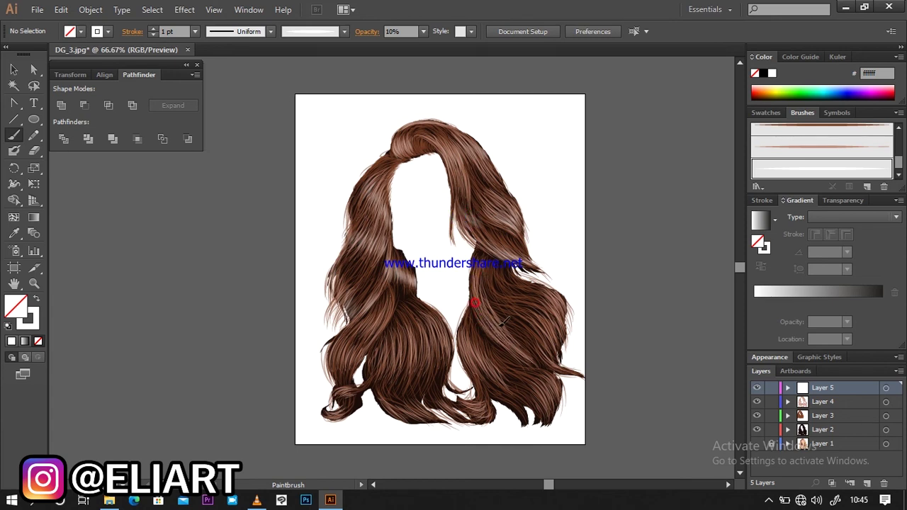
pyautogui.moveTo(486, 289); pyautogui.dragTo(486, 307)
pyautogui.moveTo(540, 305)
pyautogui.mouseDown()
pyautogui.moveTo(564, 317)
pyautogui.moveTo(500, 281)
pyautogui.moveTo(512, 283)
pyautogui.moveTo(502, 307)
pyautogui.moveTo(510, 283)
pyautogui.mouseUp()
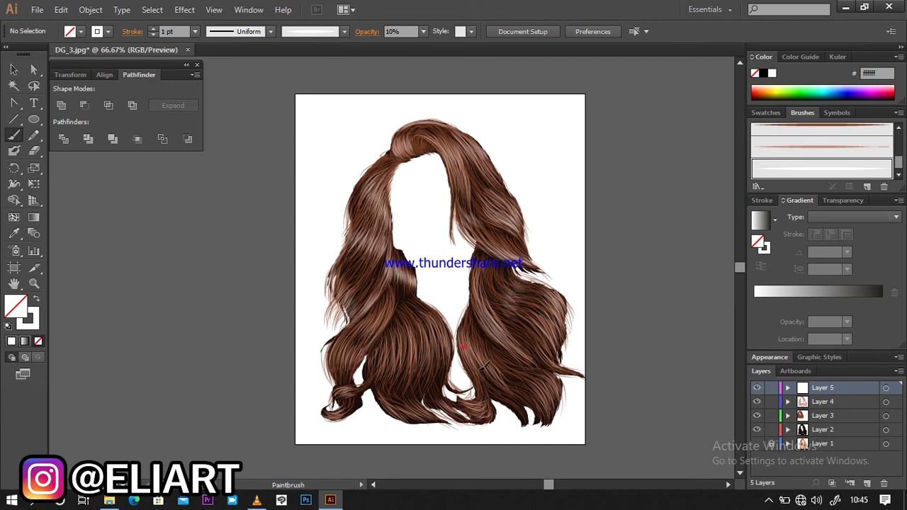
pyautogui.moveTo(464, 340)
pyautogui.mouseDown()
pyautogui.moveTo(499, 372)
pyautogui.moveTo(488, 364)
pyautogui.mouseUp()
pyautogui.moveTo(541, 391)
pyautogui.mouseDown()
pyautogui.moveTo(548, 411)
pyautogui.moveTo(556, 381)
pyautogui.mouseUp()
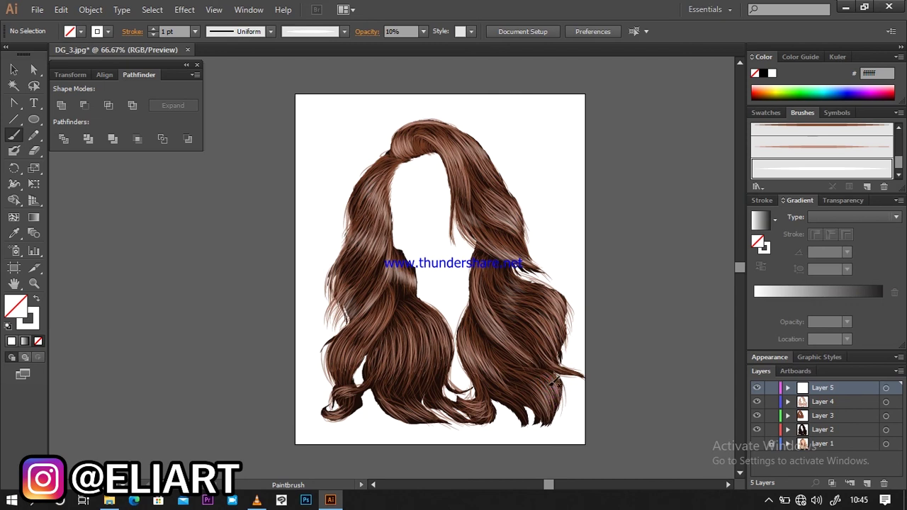
pyautogui.moveTo(474, 397); pyautogui.dragTo(477, 410)
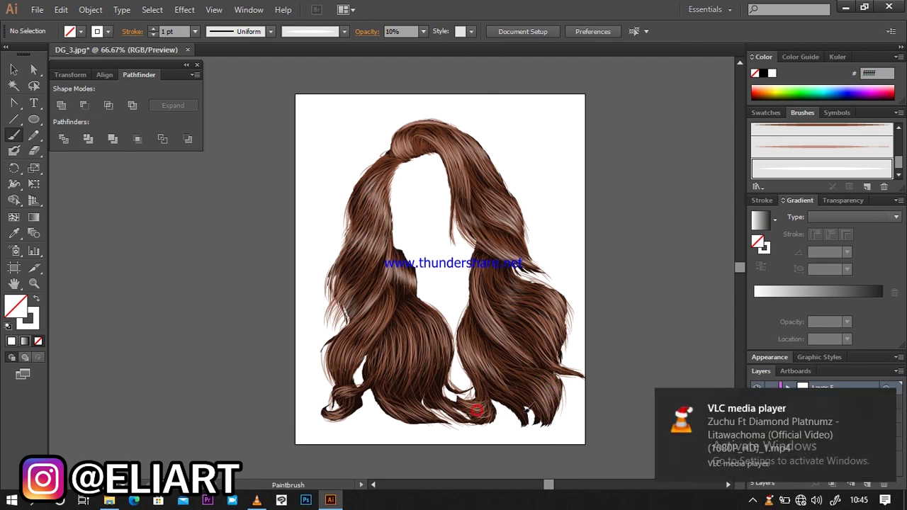
# - Dismiss the VLC notification and paint small faint highlights on the lower hair
pyautogui.click(884, 401)
pyautogui.moveTo(478, 408); pyautogui.dragTo(486, 421)
pyautogui.moveTo(436, 320)
pyautogui.mouseDown()
pyautogui.moveTo(448, 322)
pyautogui.moveTo(428, 346)
pyautogui.mouseUp()
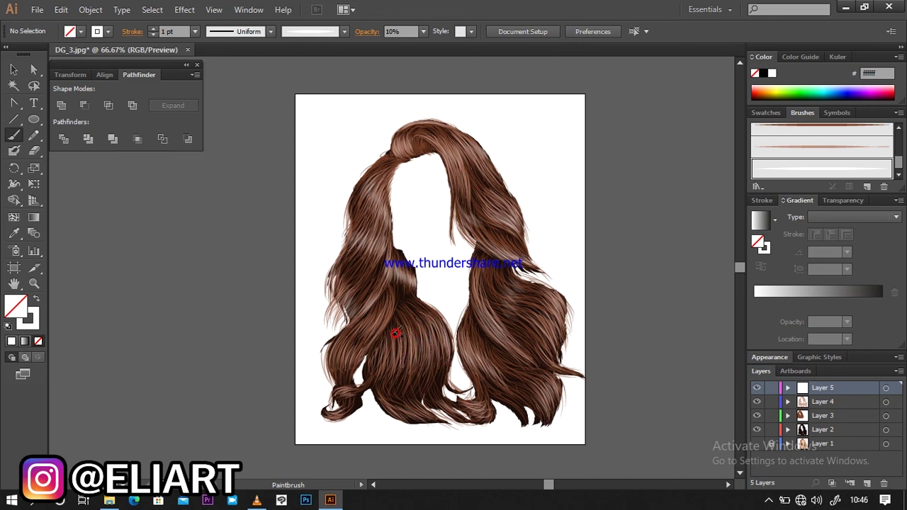
pyautogui.moveTo(388, 337); pyautogui.dragTo(407, 366)
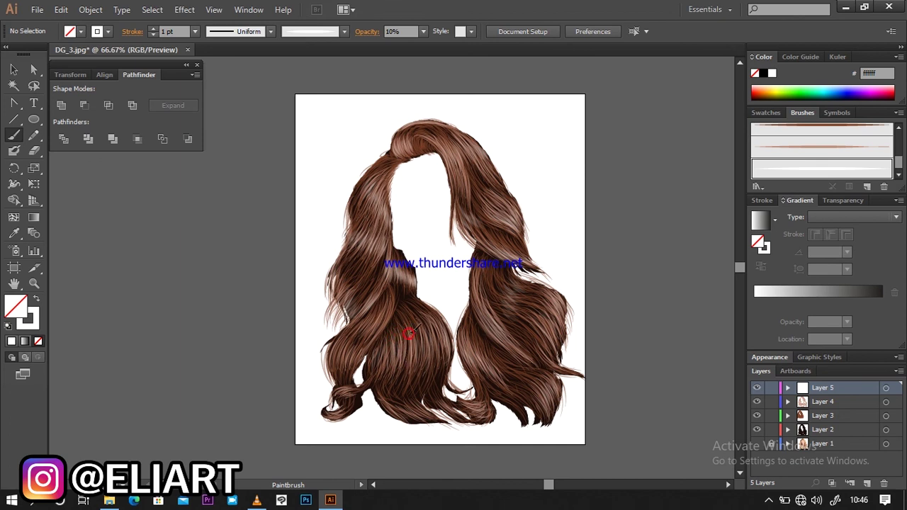
pyautogui.moveTo(421, 330); pyautogui.dragTo(425, 358)
pyautogui.moveTo(444, 323); pyautogui.dragTo(451, 340)
pyautogui.moveTo(383, 321); pyautogui.dragTo(375, 317)
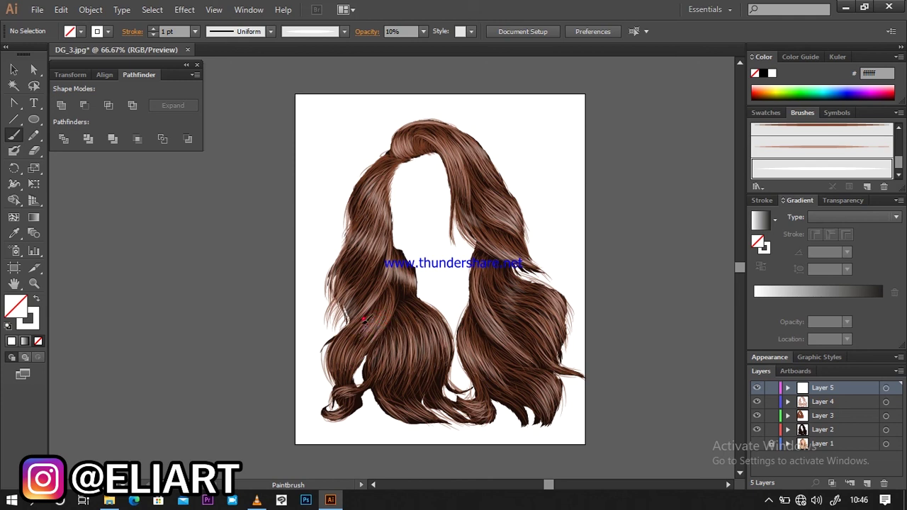
pyautogui.click(379, 313)
# - Add faint highlights over the lower-left curls and along the lower-right hair tip
pyautogui.moveTo(341, 348)
pyautogui.mouseDown()
pyautogui.moveTo(358, 346)
pyautogui.moveTo(330, 345)
pyautogui.moveTo(334, 356)
pyautogui.mouseUp()
pyautogui.moveTo(341, 350)
pyautogui.mouseDown()
pyautogui.moveTo(325, 343)
pyautogui.moveTo(386, 352)
pyautogui.mouseUp()
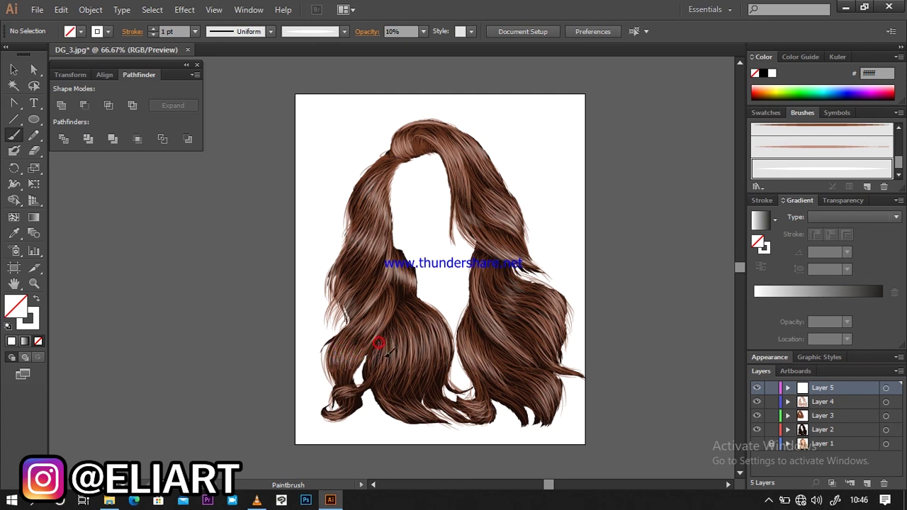
pyautogui.moveTo(406, 332)
pyautogui.mouseDown()
pyautogui.moveTo(414, 328)
pyautogui.moveTo(424, 363)
pyautogui.mouseUp()
pyautogui.moveTo(423, 330); pyautogui.dragTo(425, 328)
pyautogui.moveTo(396, 402)
pyautogui.mouseDown()
pyautogui.moveTo(405, 394)
pyautogui.moveTo(417, 417)
pyautogui.mouseUp()
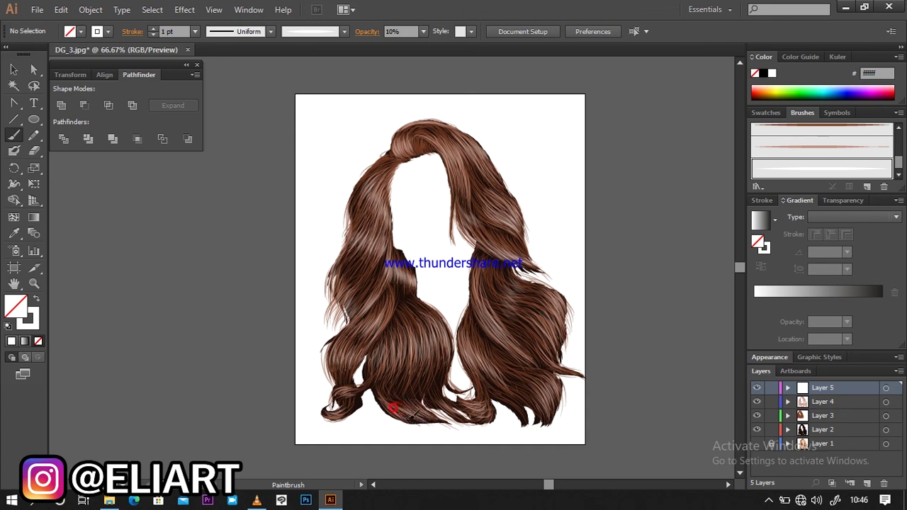
pyautogui.moveTo(411, 417); pyautogui.dragTo(433, 413)
pyautogui.moveTo(500, 396)
pyautogui.mouseDown()
pyautogui.moveTo(533, 420)
pyautogui.moveTo(511, 365)
pyautogui.moveTo(512, 373)
pyautogui.moveTo(537, 337)
pyautogui.moveTo(567, 369)
pyautogui.mouseUp()
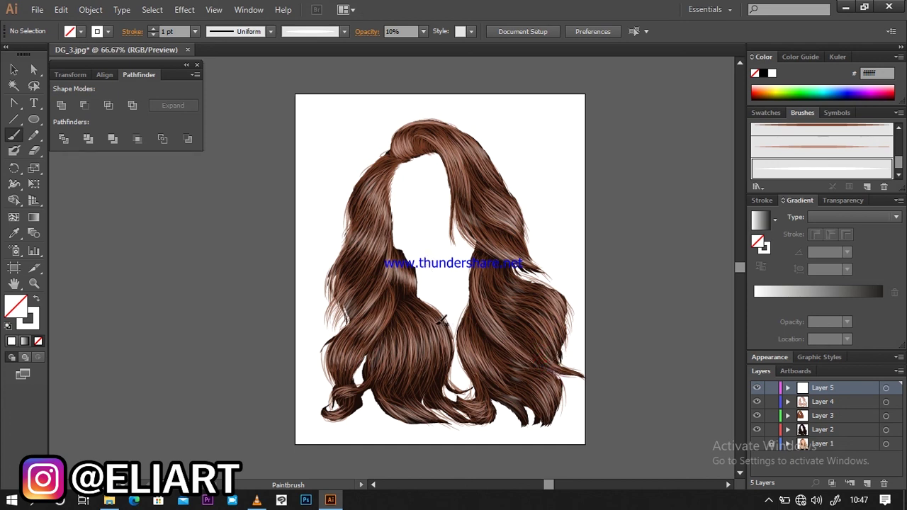
# - Paint more faint strokes across the lower hair and the right-side strands
pyautogui.moveTo(424, 326); pyautogui.dragTo(386, 334)
pyautogui.moveTo(382, 395)
pyautogui.mouseDown()
pyautogui.moveTo(400, 413)
pyautogui.moveTo(428, 420)
pyautogui.moveTo(425, 399)
pyautogui.mouseUp()
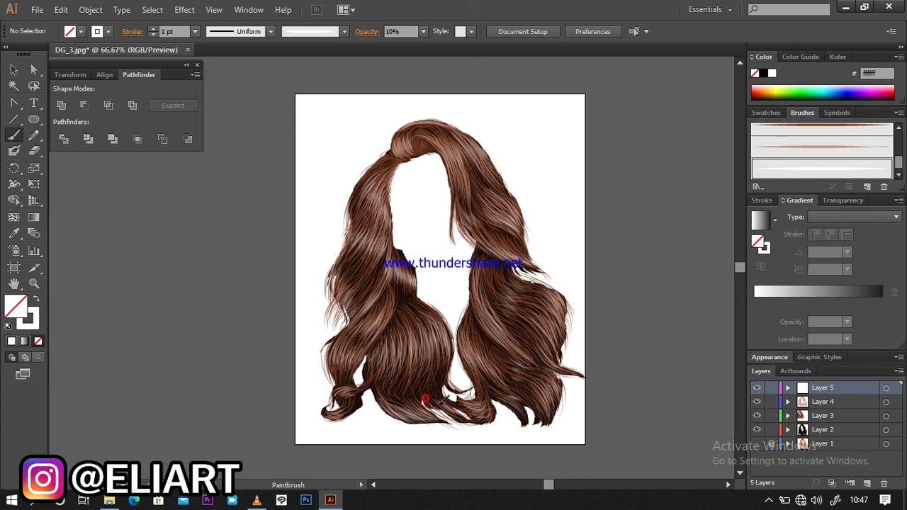
pyautogui.moveTo(429, 402); pyautogui.dragTo(439, 383)
pyautogui.moveTo(469, 405)
pyautogui.mouseDown()
pyautogui.moveTo(488, 420)
pyautogui.moveTo(528, 419)
pyautogui.mouseUp()
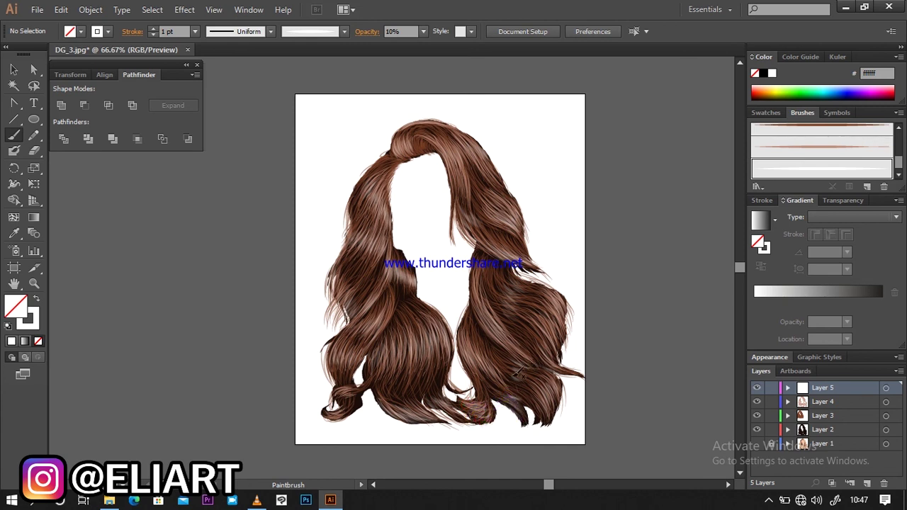
pyautogui.moveTo(501, 360); pyautogui.dragTo(528, 362)
pyautogui.moveTo(536, 330); pyautogui.dragTo(557, 340)
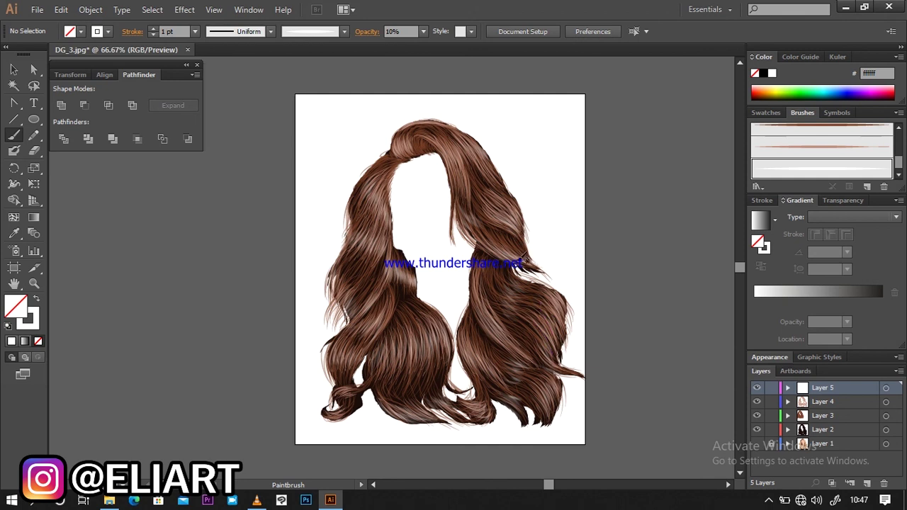
# - Add final small highlights on the upper right, upper left and lower-left curl
pyautogui.moveTo(506, 259)
pyautogui.mouseDown()
pyautogui.moveTo(538, 268)
pyautogui.moveTo(532, 258)
pyautogui.mouseUp()
pyautogui.moveTo(508, 193); pyautogui.dragTo(518, 208)
pyautogui.moveTo(372, 174); pyautogui.dragTo(364, 189)
pyautogui.moveTo(354, 405)
pyautogui.mouseDown()
pyautogui.moveTo(362, 395)
pyautogui.moveTo(351, 394)
pyautogui.mouseUp()
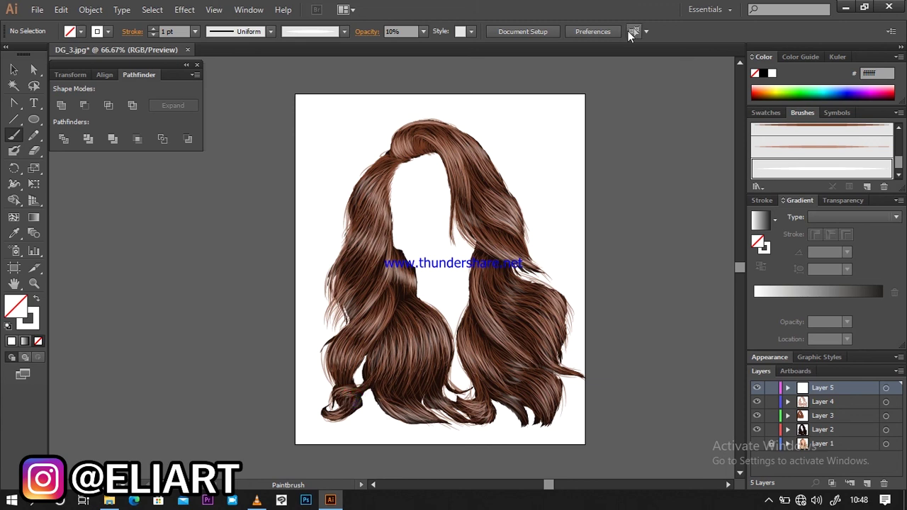
# - Zoom to 100% and then 150% to review the finished hair
pyautogui.hotkey('ctrl', '-')
pyautogui.hotkey('ctrl', '1')
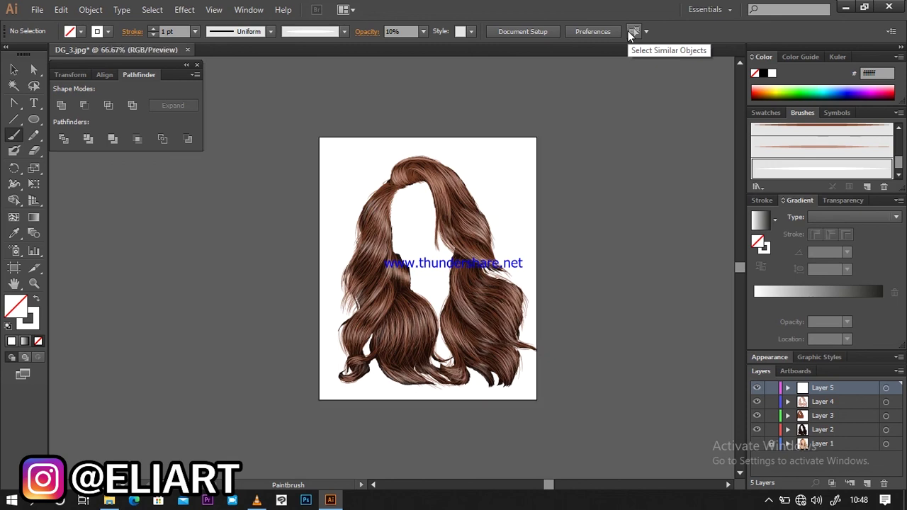
pyautogui.hotkey('ctrl', '+')
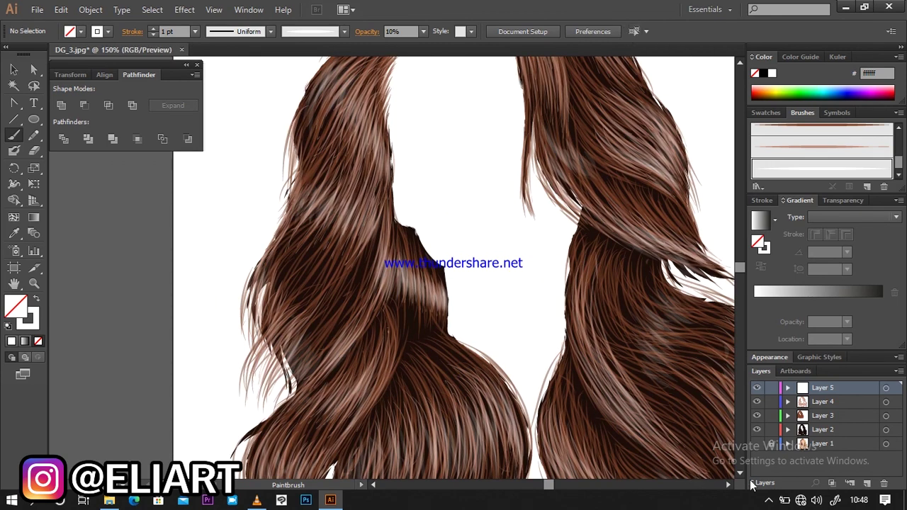
# - Exit the screen recorder from its system tray icon
pyautogui.click(769, 500)
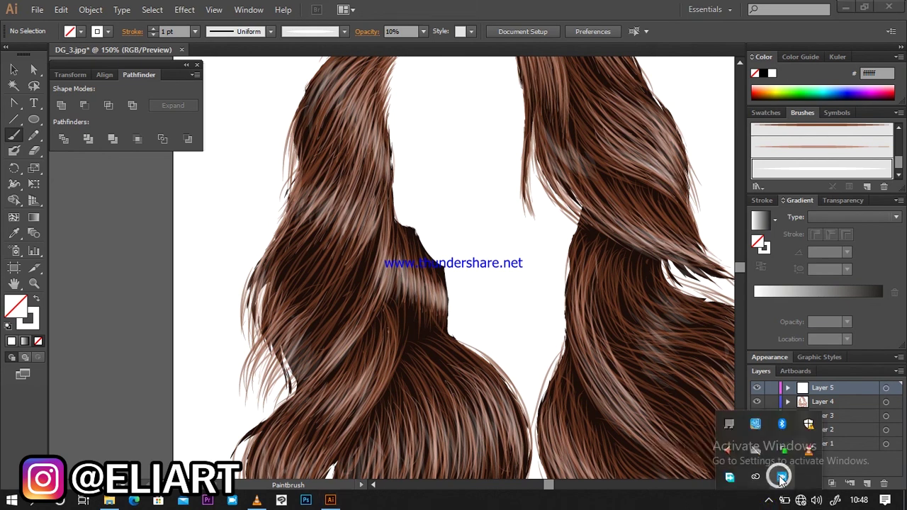
pyautogui.rightClick(782, 479)
pyautogui.click(808, 466)
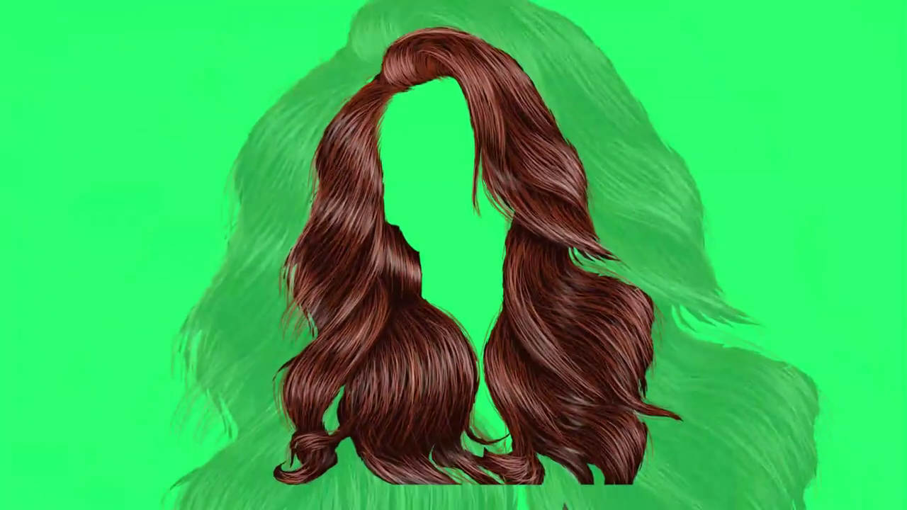